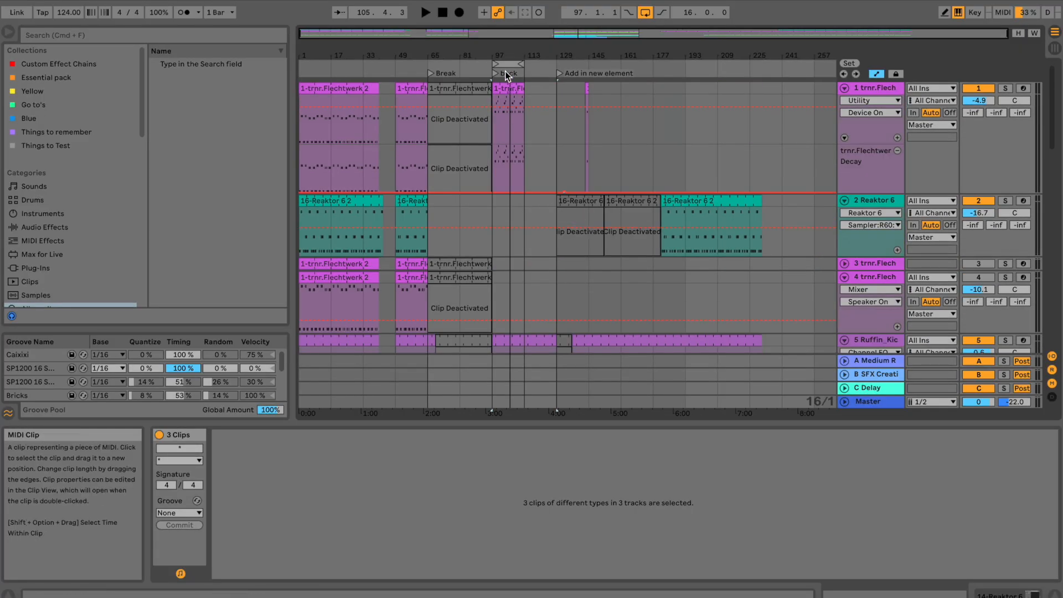
Select the 16-bar loop range in the "back" section, play it, and look over the clips across all tracks.
click(502, 64)
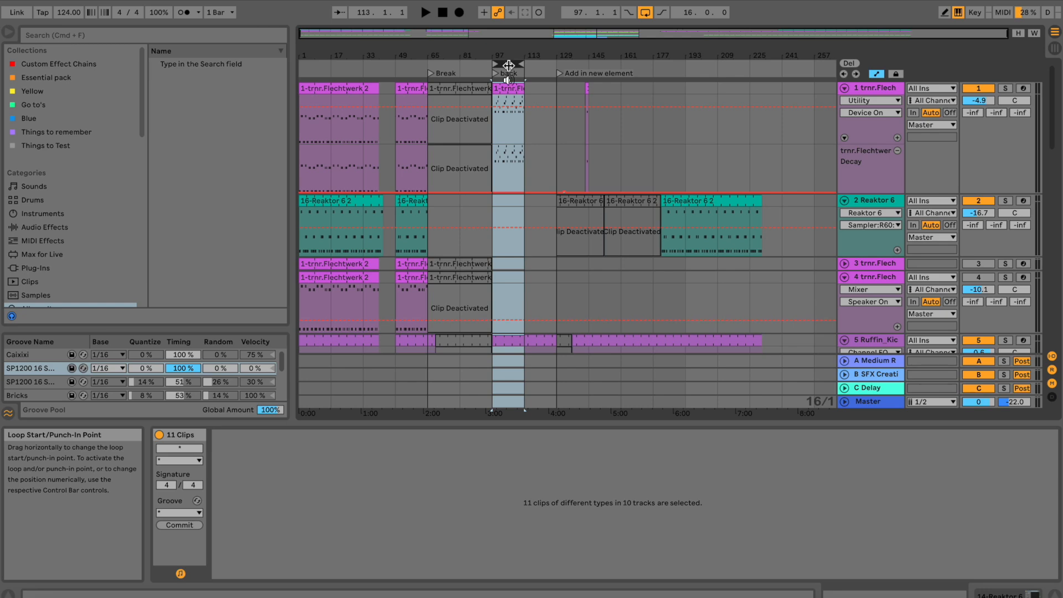
scroll(534, 215, down, 10)
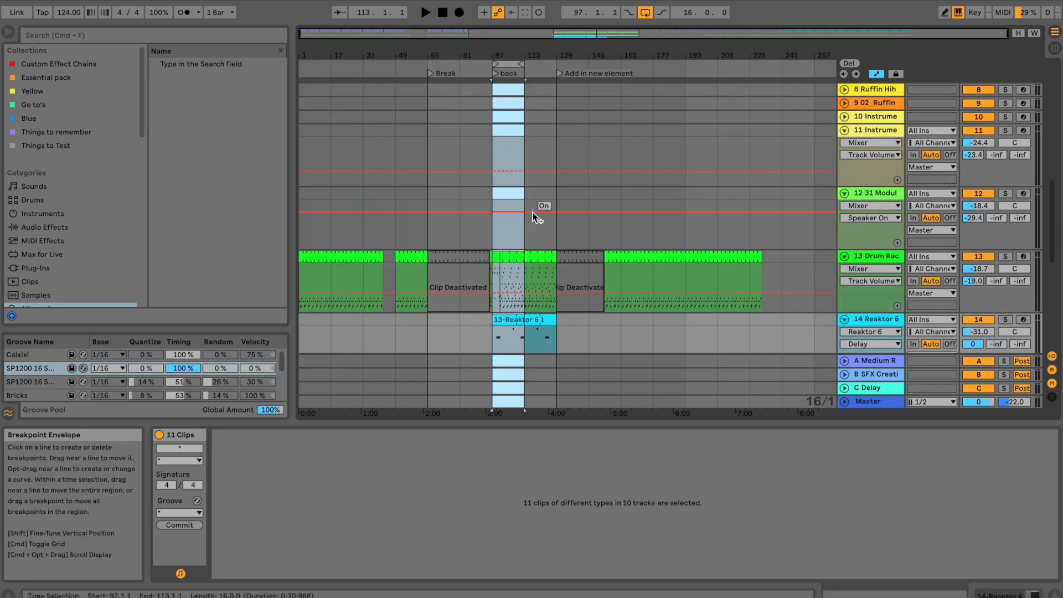
scroll(534, 213, up, 12)
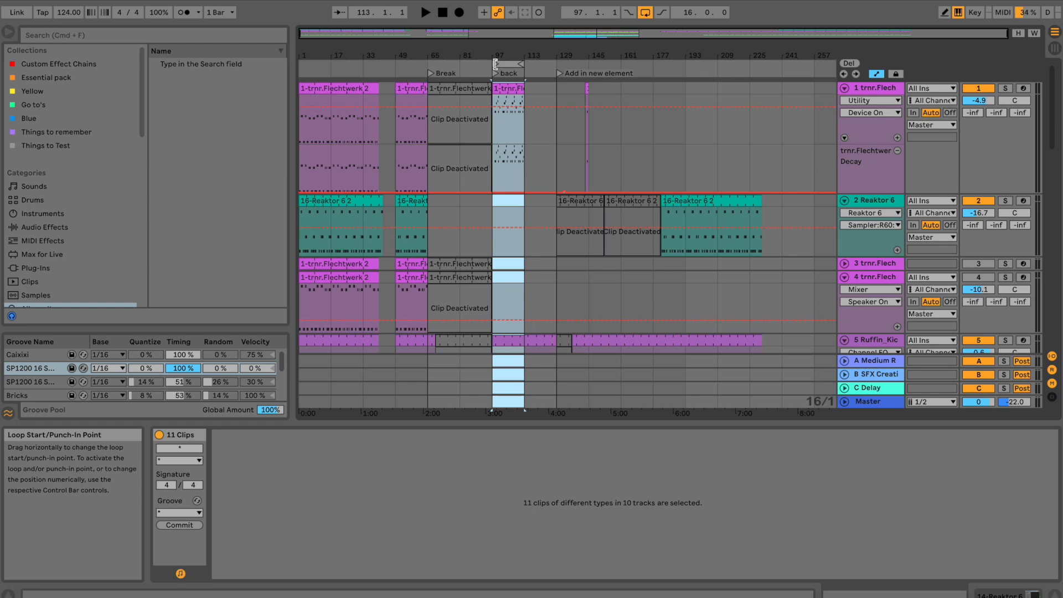
key(space)
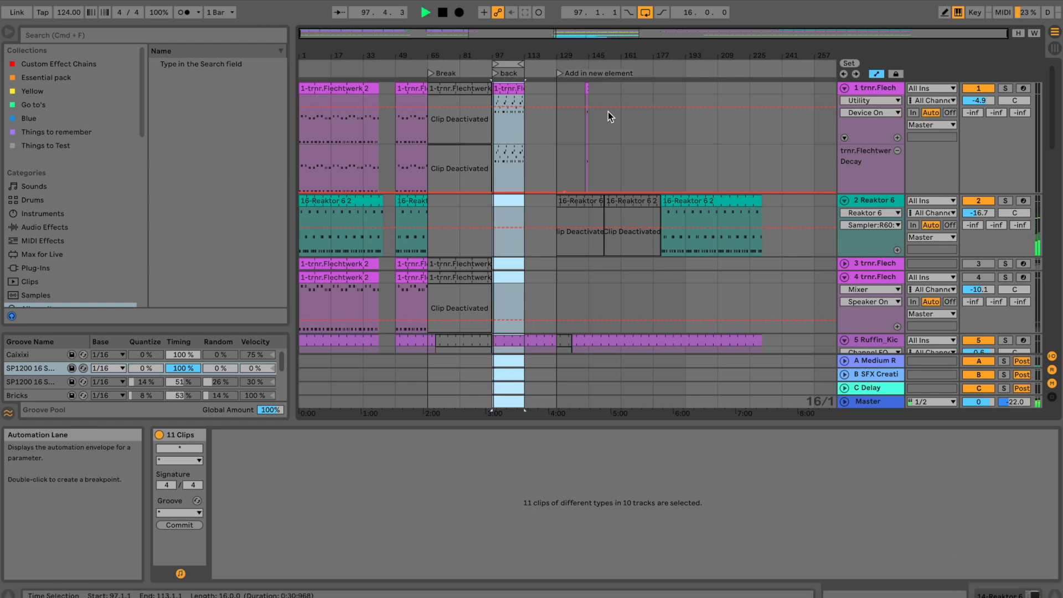
key(XF86AudioRaiseVolume)
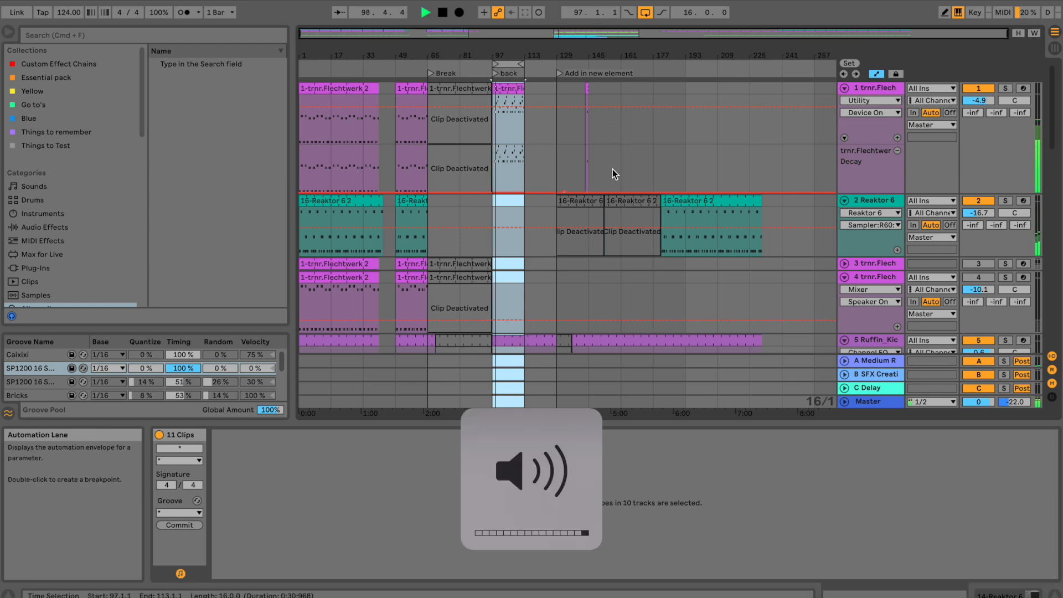
scroll(612, 168, down, 10)
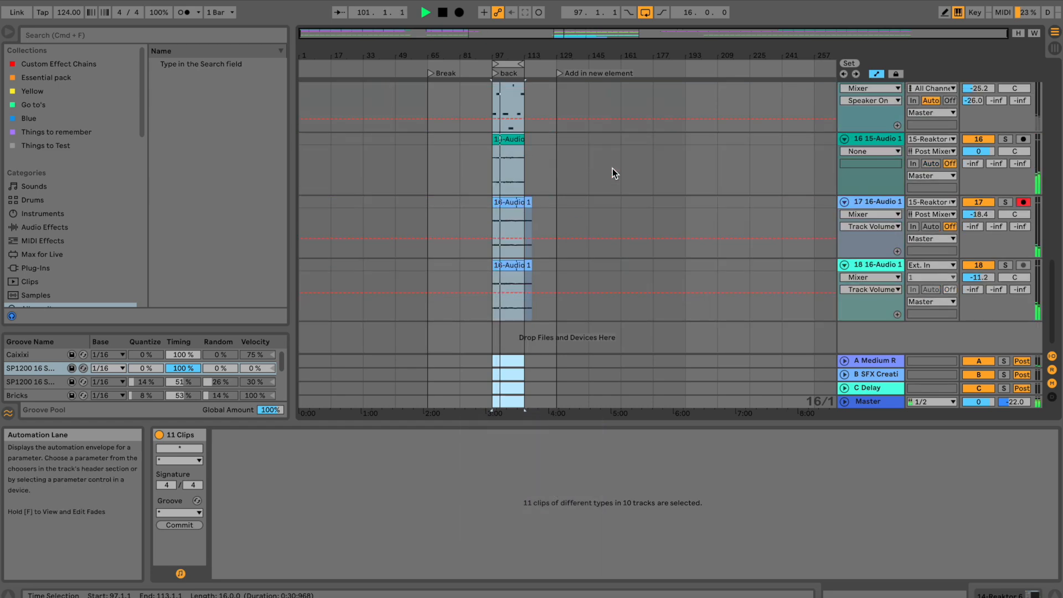
scroll(613, 168, up, 5)
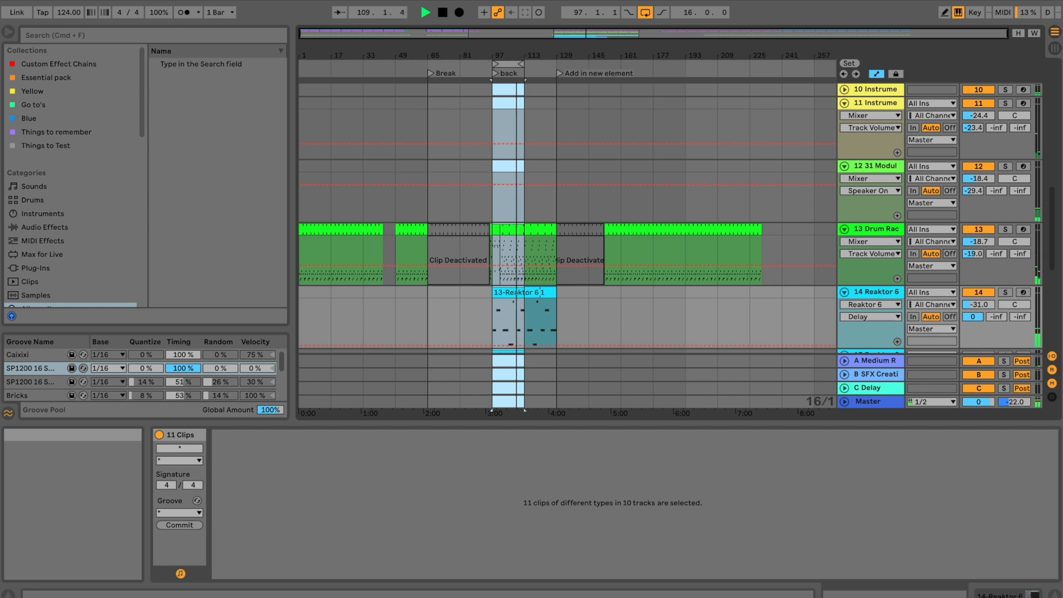
scroll(703, 202, down, 10)
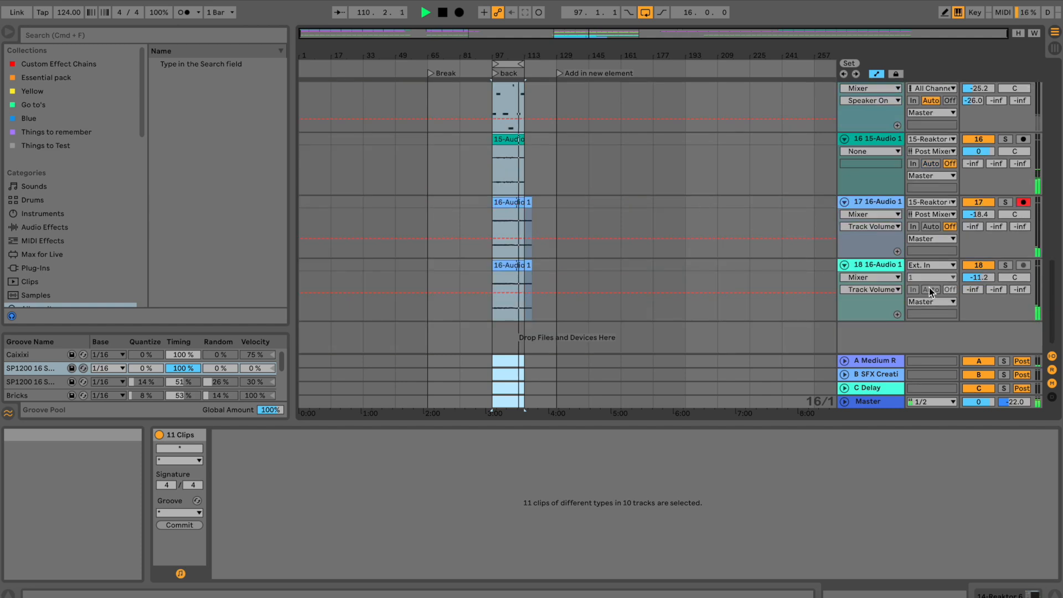
Audition track 18 in the loop by switching it off and on, and play it back soloed.
click(971, 267)
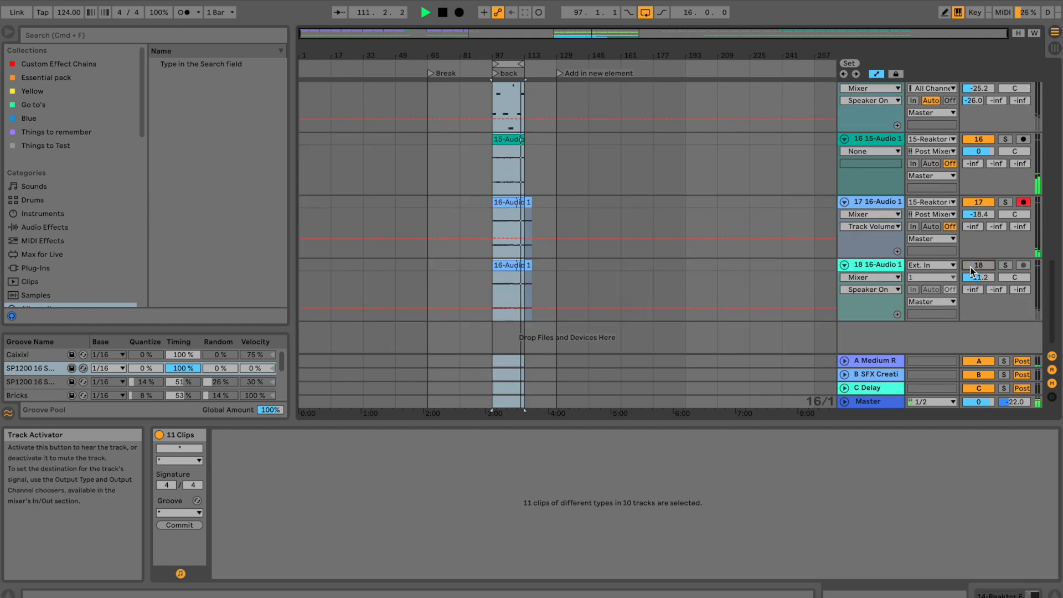
click(970, 267)
key(space)
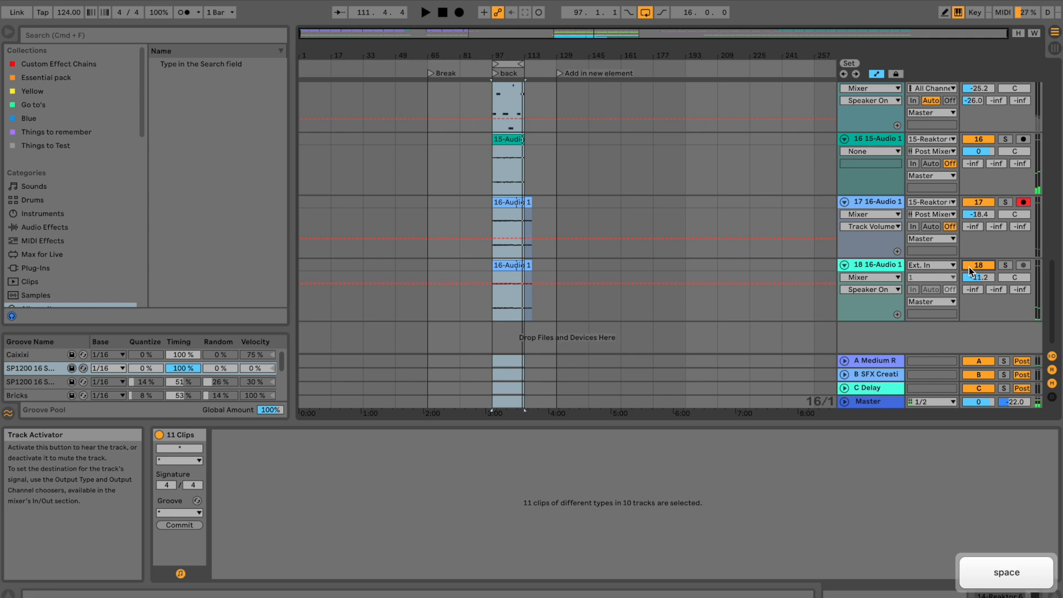
click(969, 267)
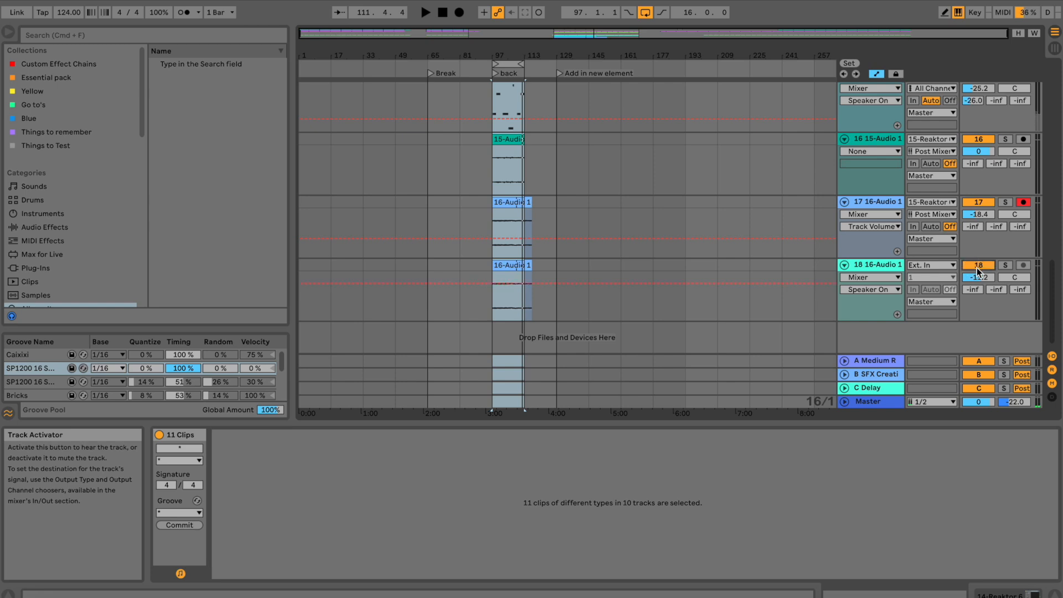
click(1006, 265)
key(space)
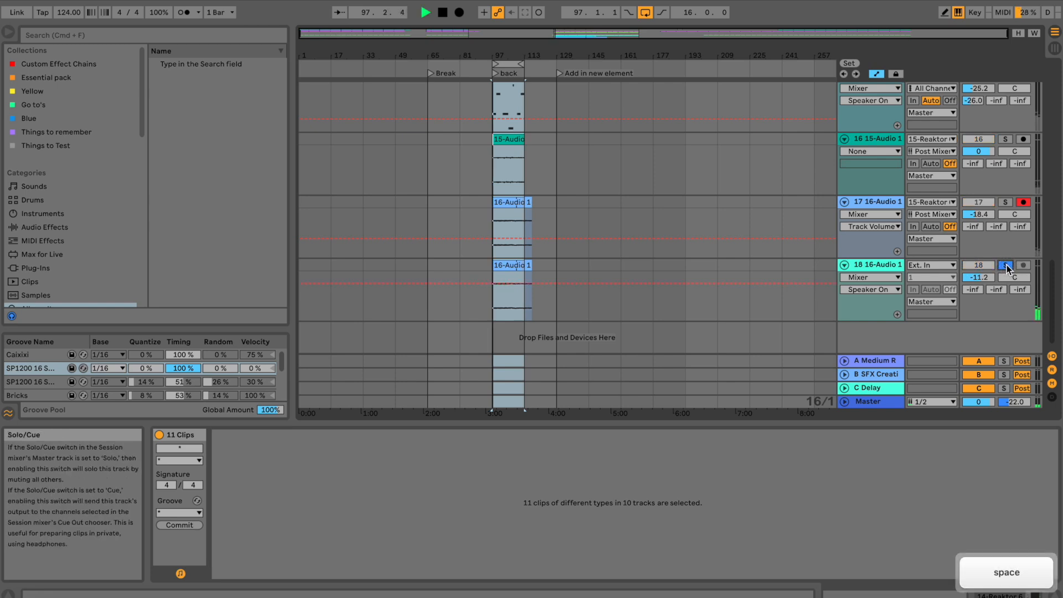
Stop playback, turn off the solo on track 18, and delete that track.
click(978, 267)
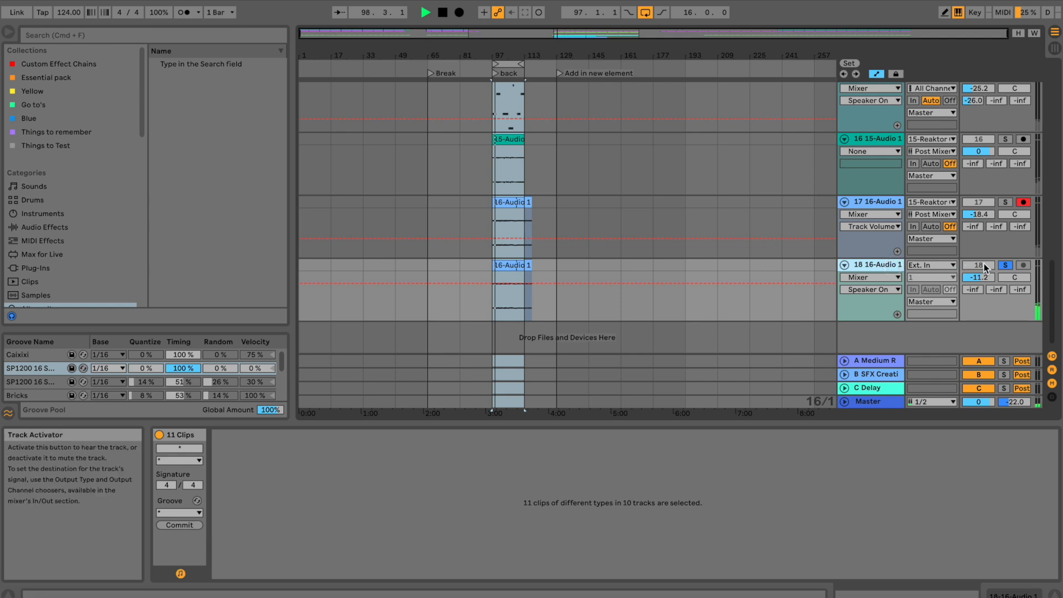
key(space)
click(1006, 265)
click(984, 278)
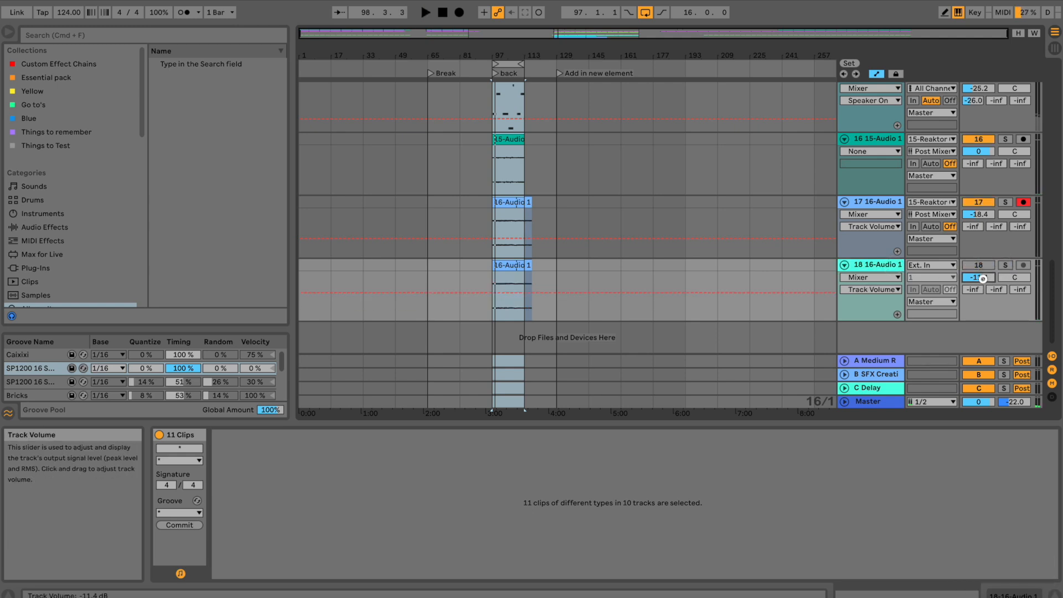
drag(984, 279, 983, 279)
key(Delete)
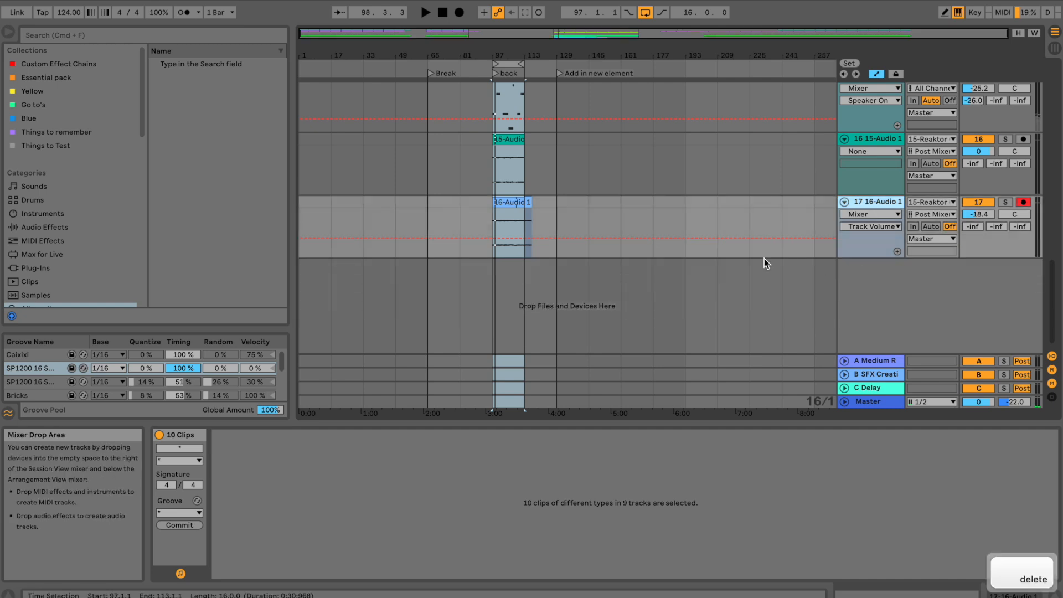
Select the first trnr.Flechtwerk track, track 1, and solo it.
scroll(869, 201, up, 10)
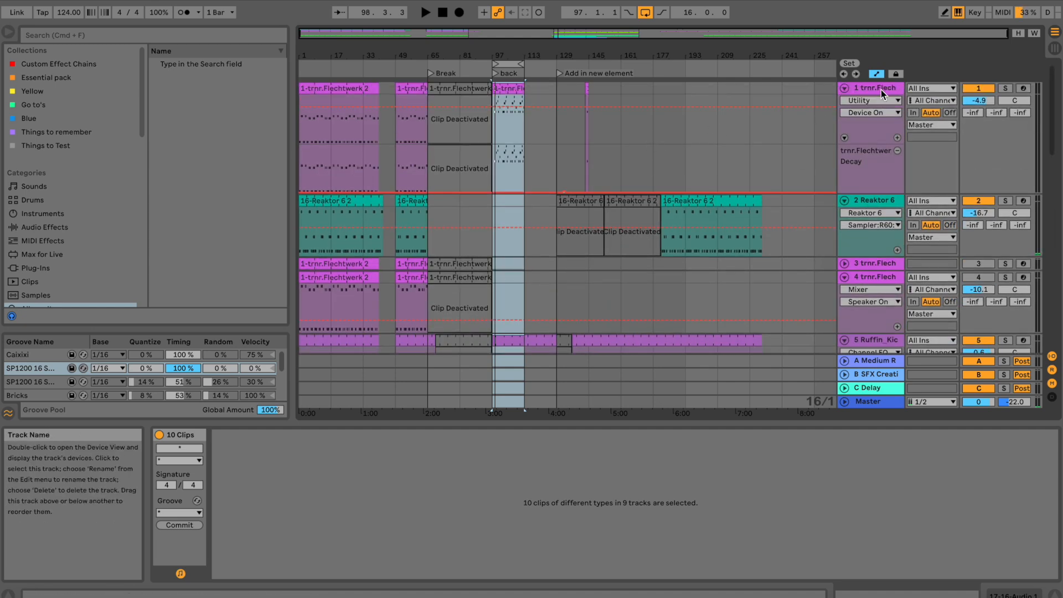
click(882, 90)
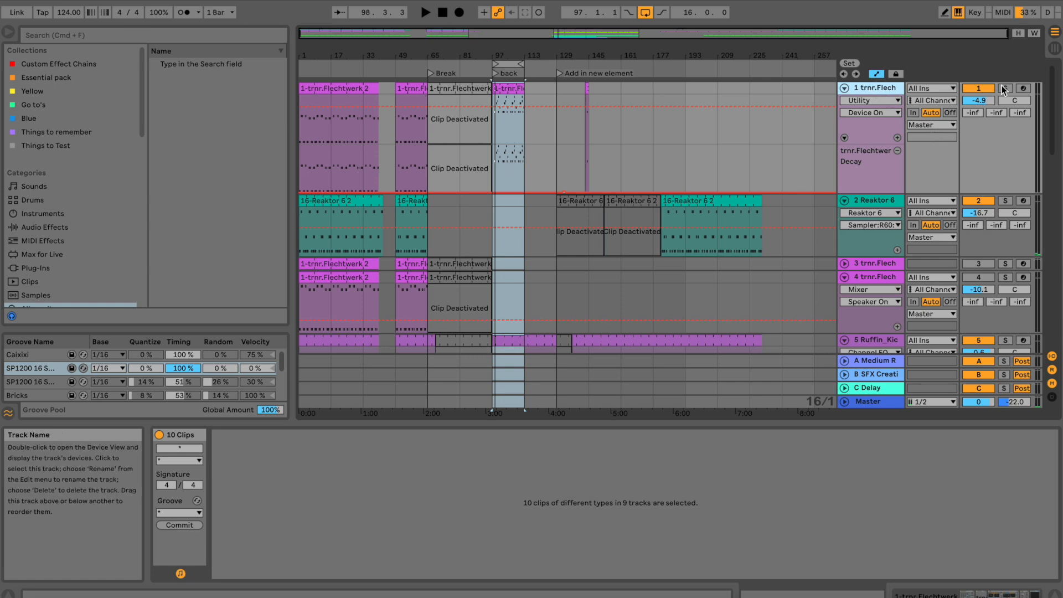
click(1005, 88)
click(898, 88)
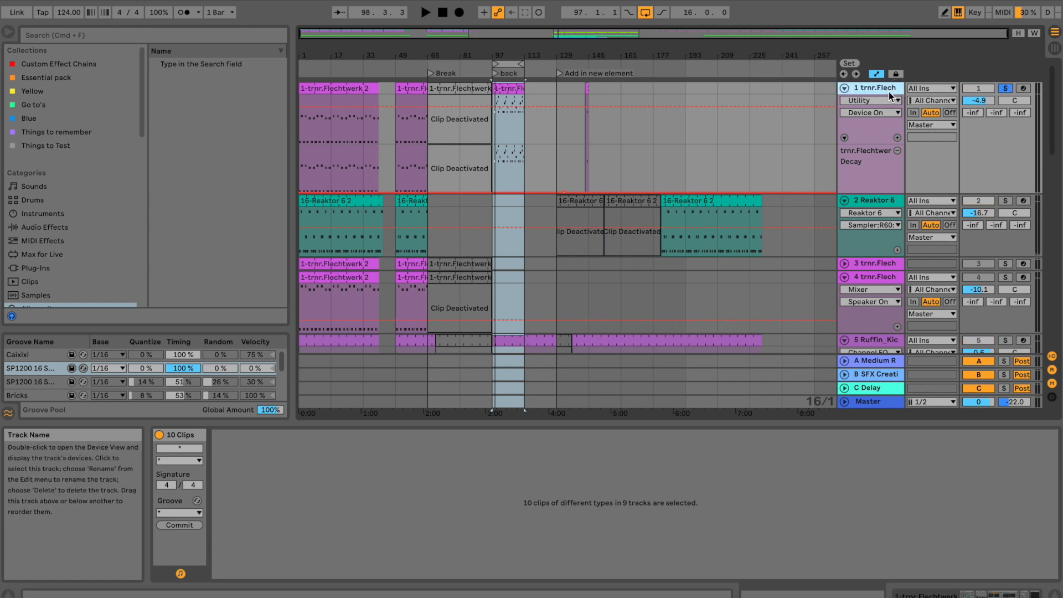
Open track 1's MIDI clip at bar 97 in an enlarged note editor and listen to it soloed.
scroll(521, 52, up, 3)
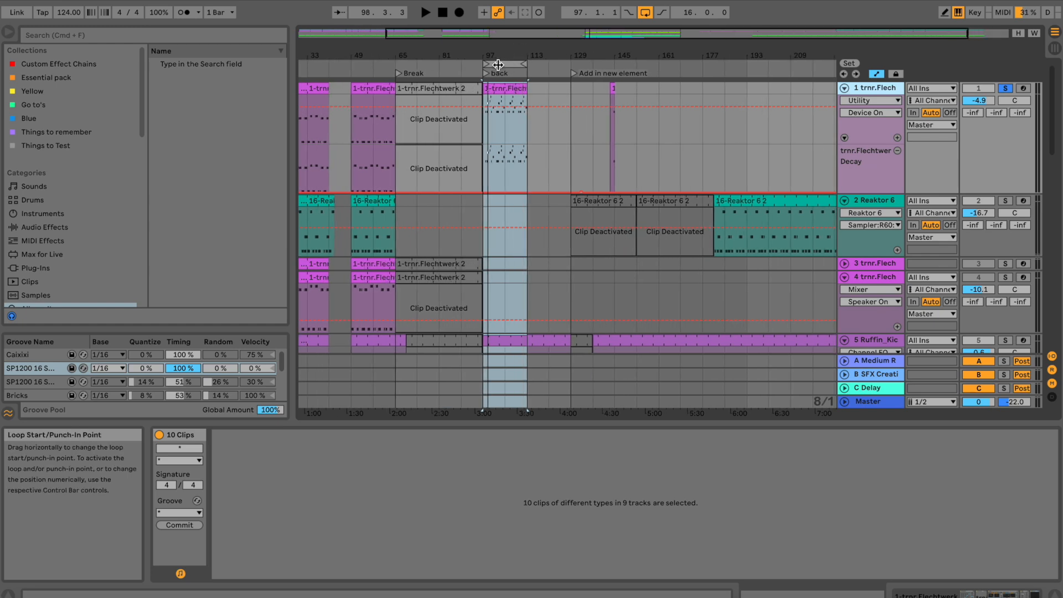
click(498, 65)
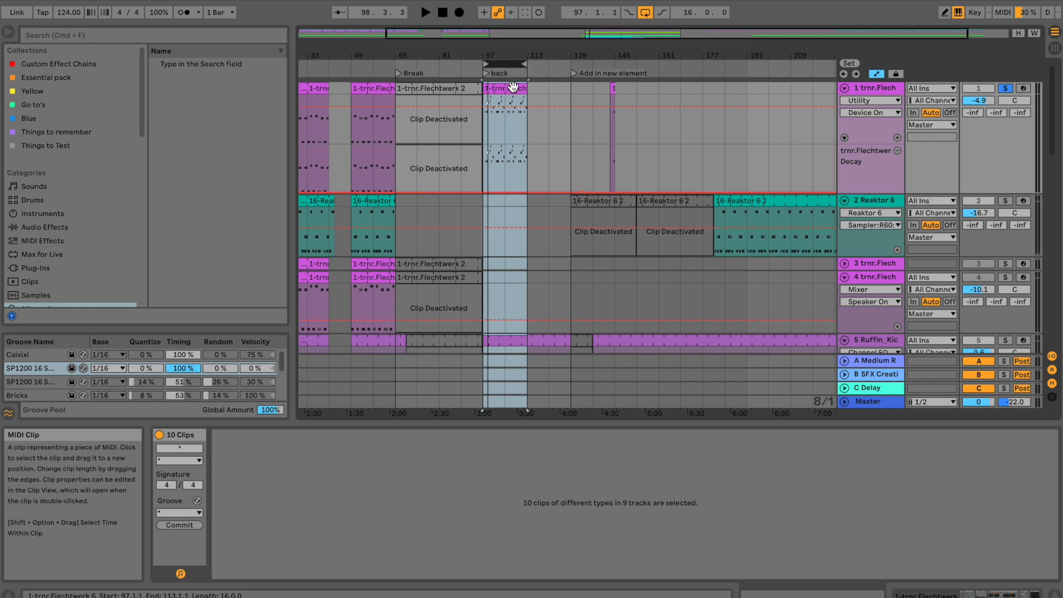
click(513, 90)
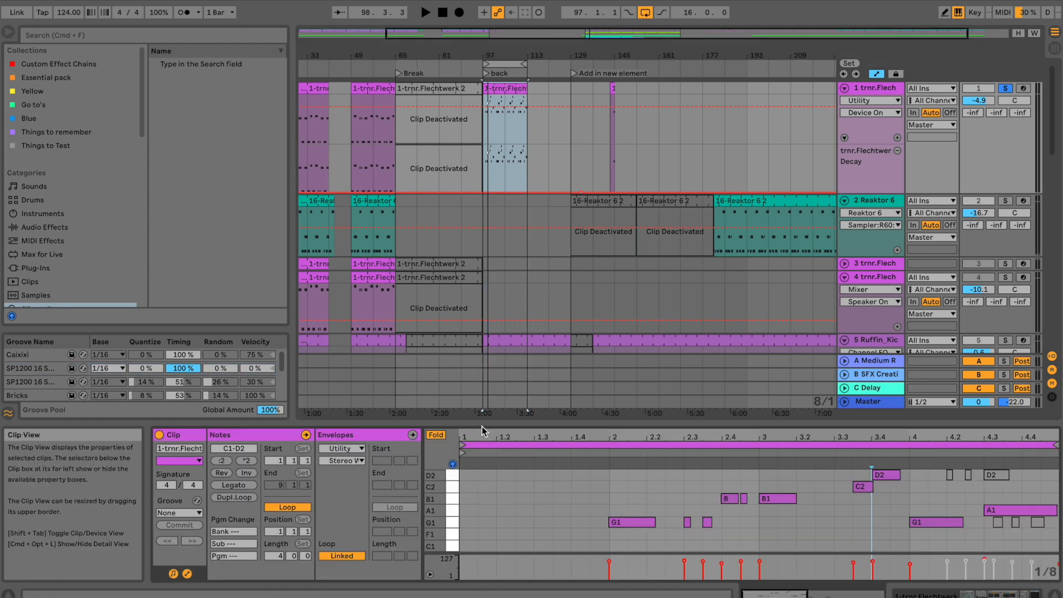
drag(481, 425, 482, 336)
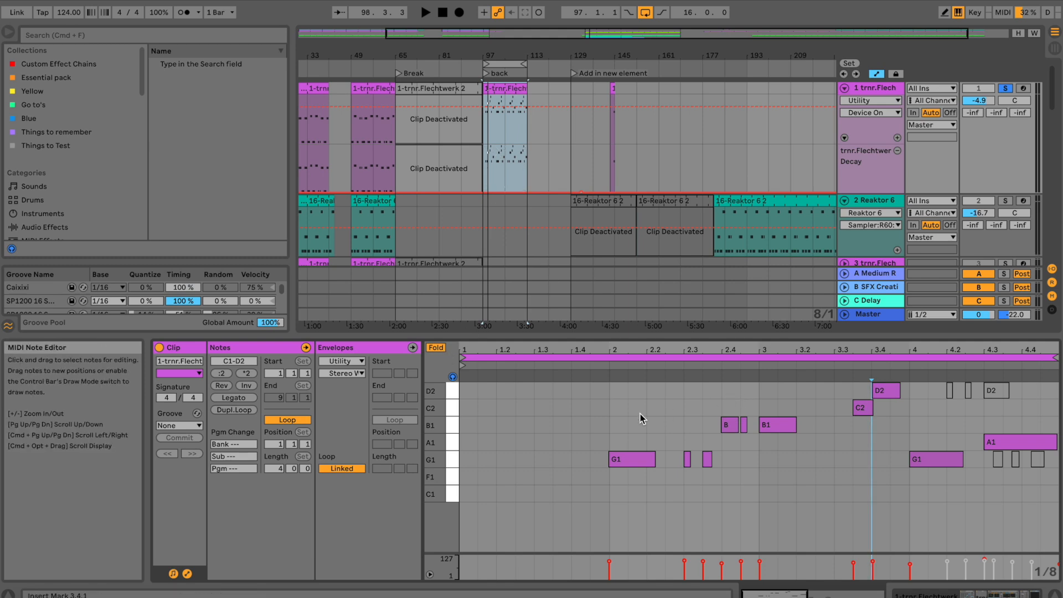
drag(736, 349, 733, 347)
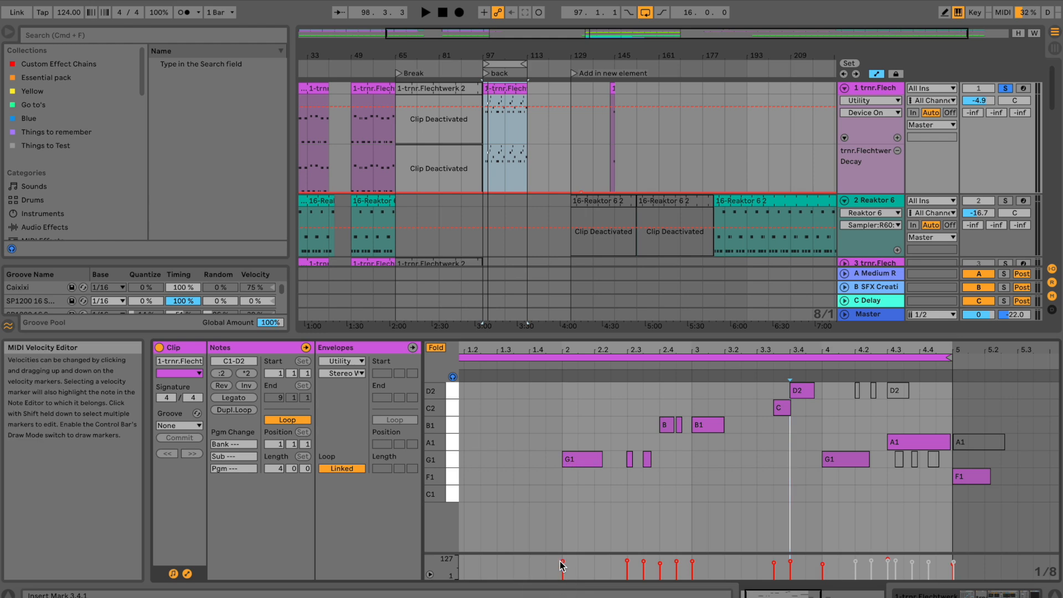
key(space)
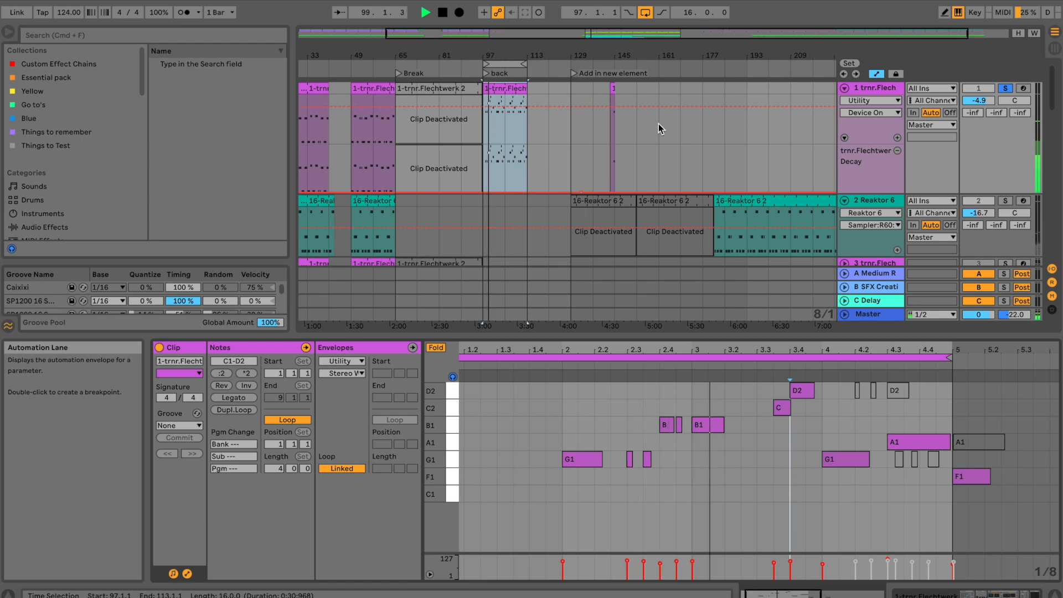
key(space)
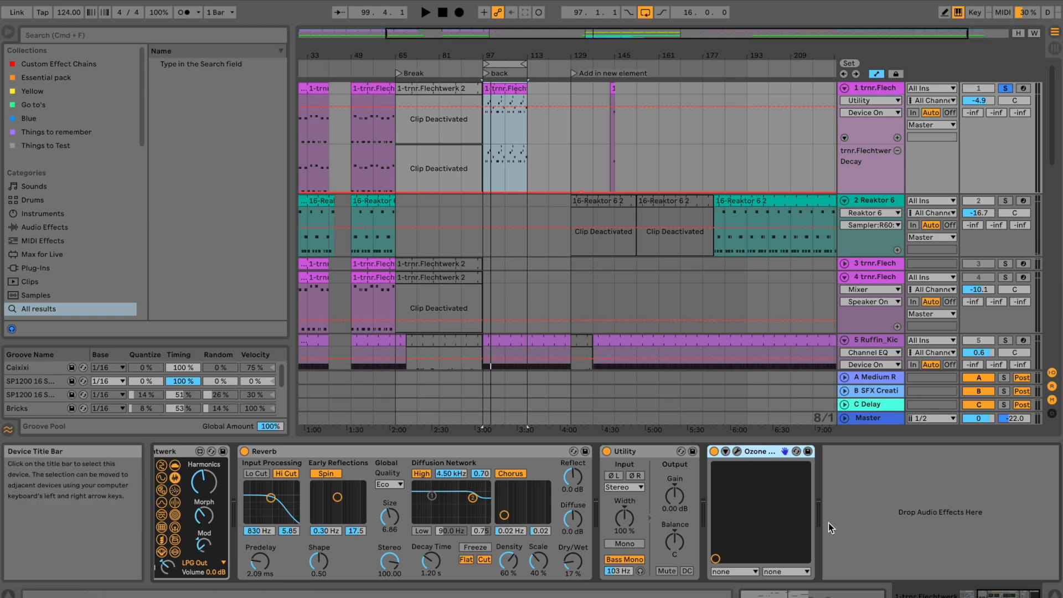
Show track 1's device chain from its beginning and select the trnr.Flechtwerk synthesizer.
click(472, 452)
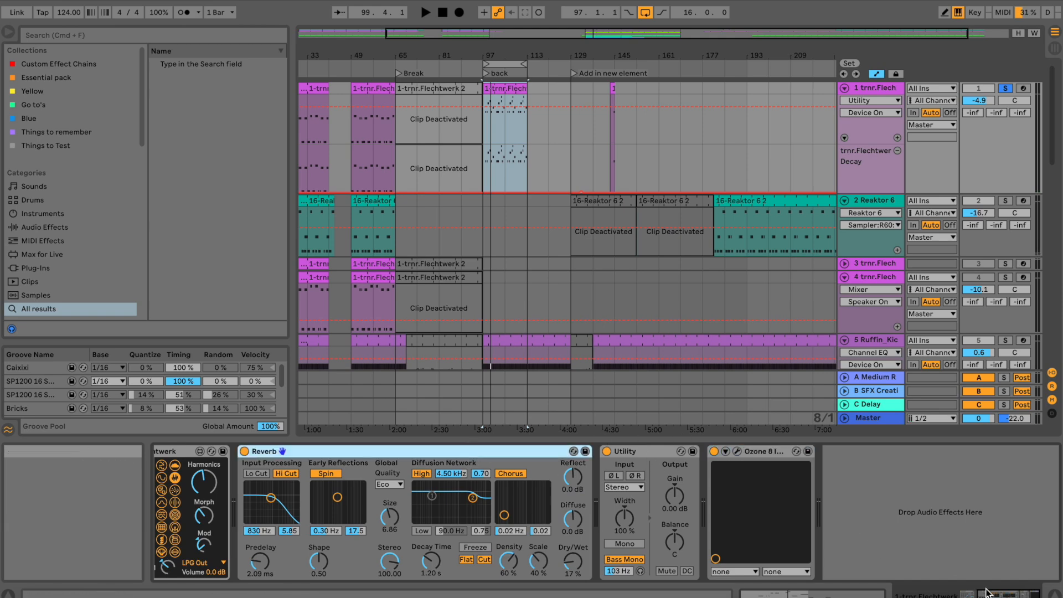
click(929, 594)
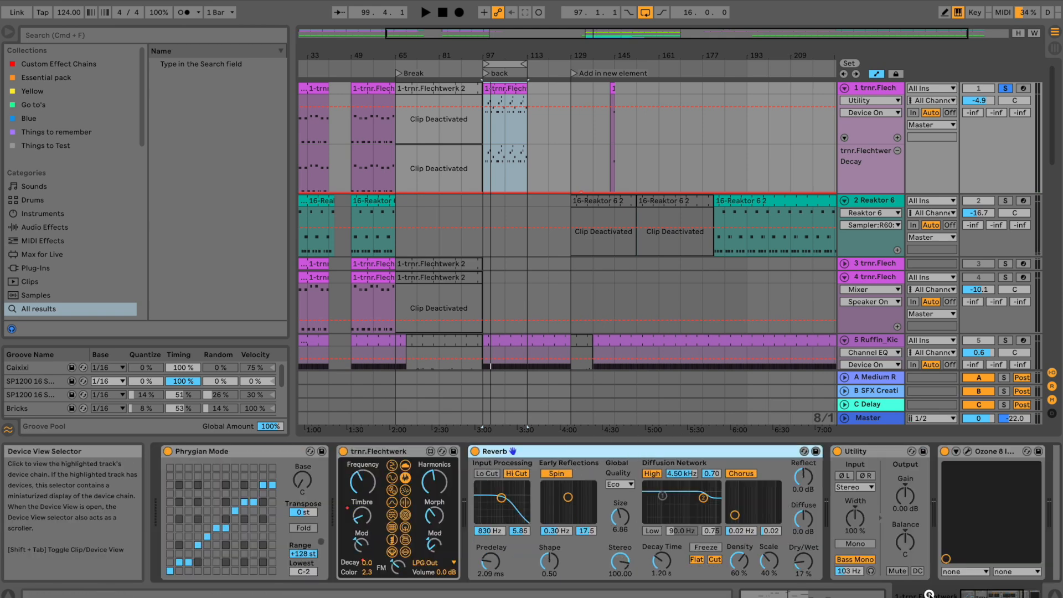
click(394, 454)
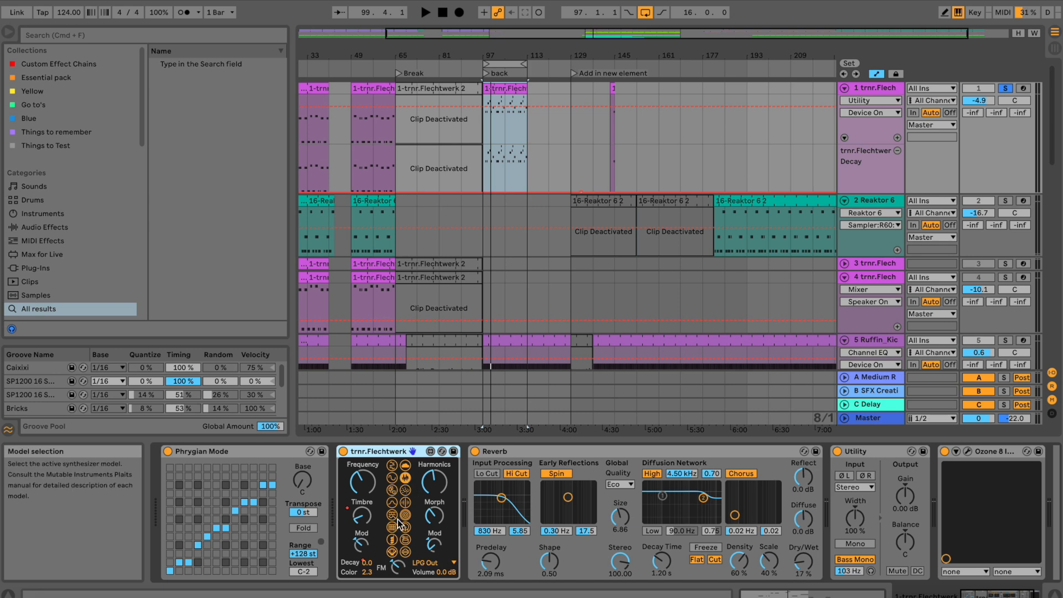
Audition a range of trnr.Flechtwerk's synthesizer models on track 1 during soloed playback, ending on a model in the second column.
key(space)
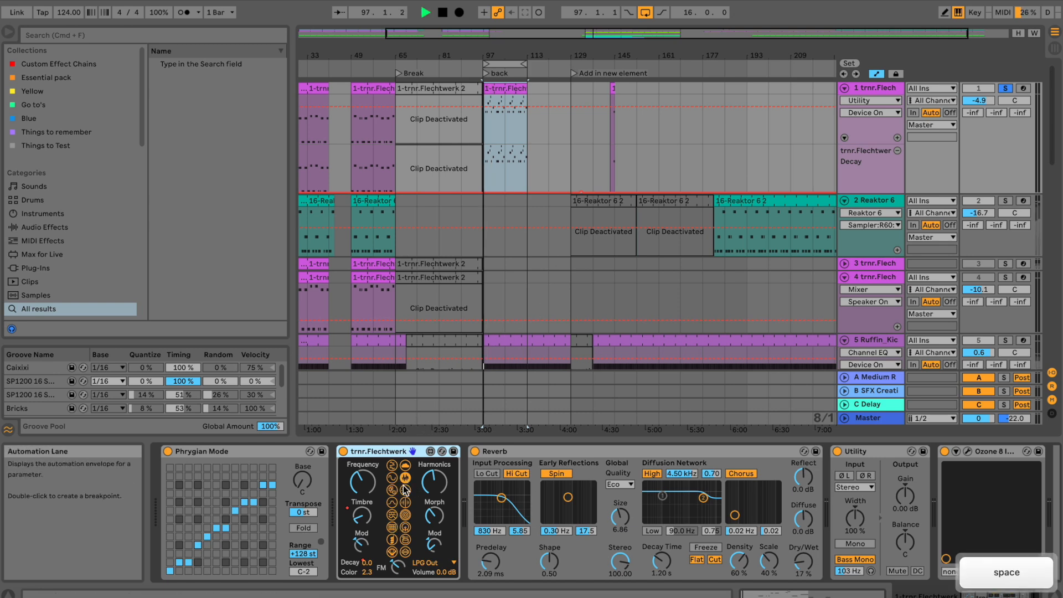
click(394, 466)
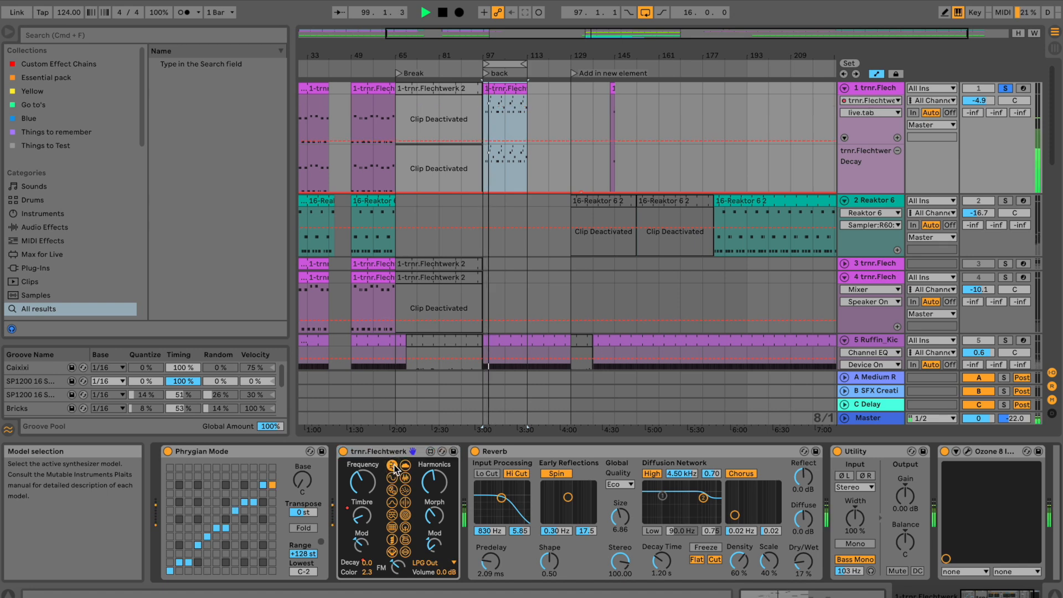
click(392, 478)
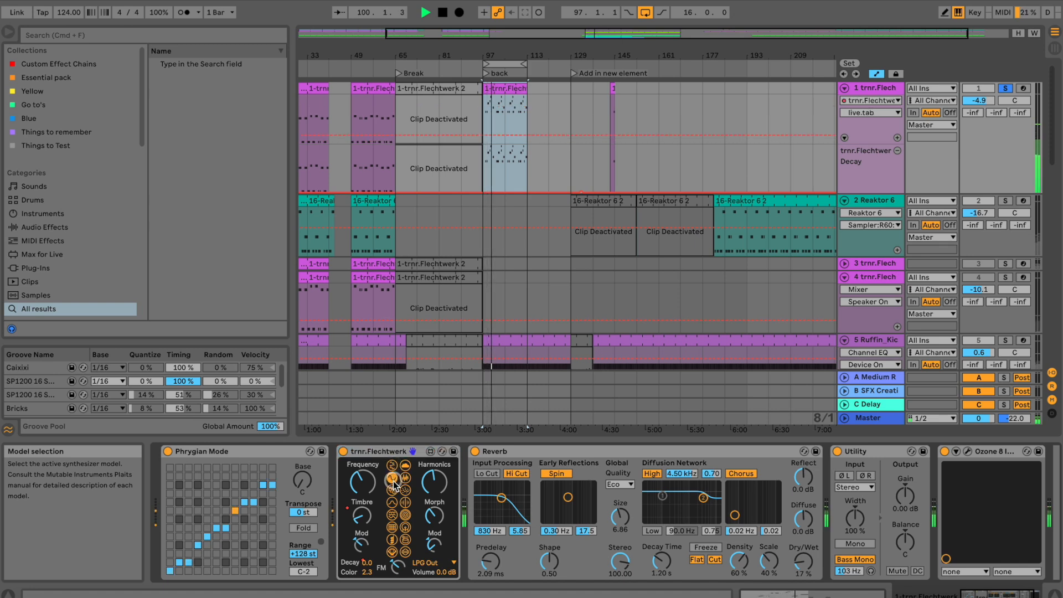
click(393, 492)
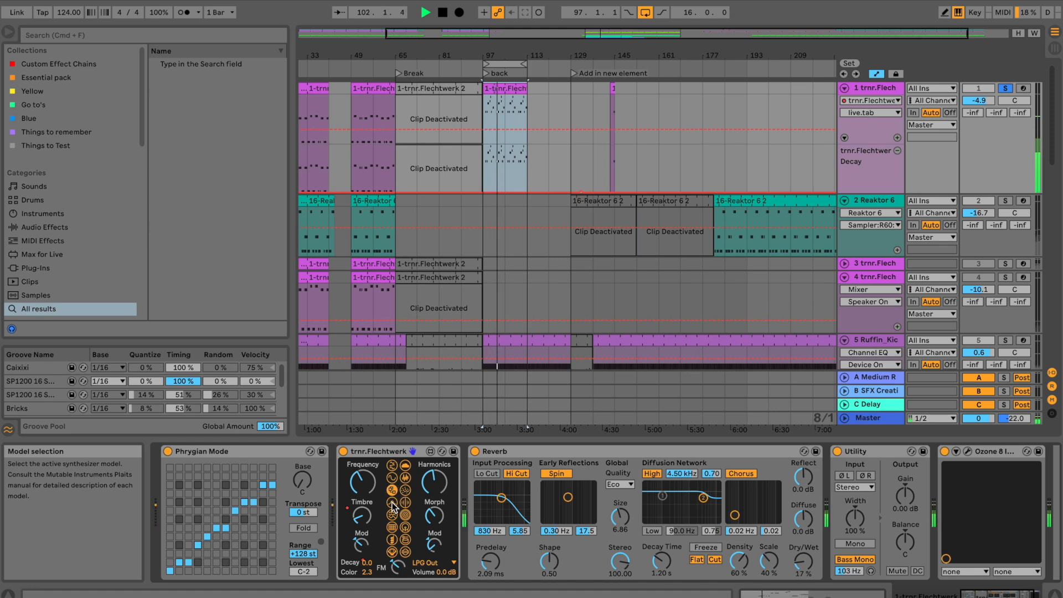
click(392, 503)
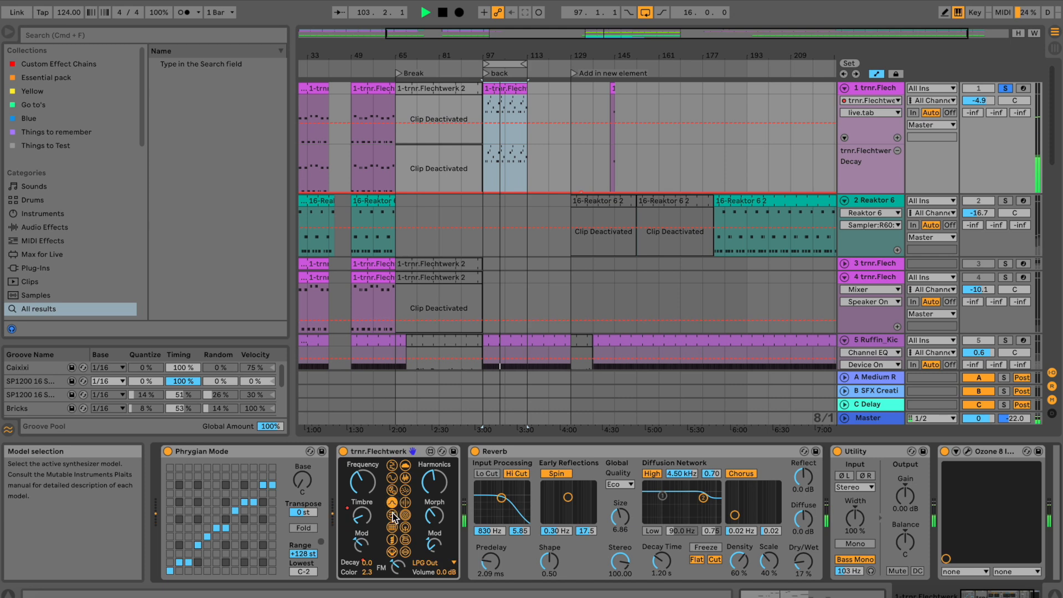
click(393, 527)
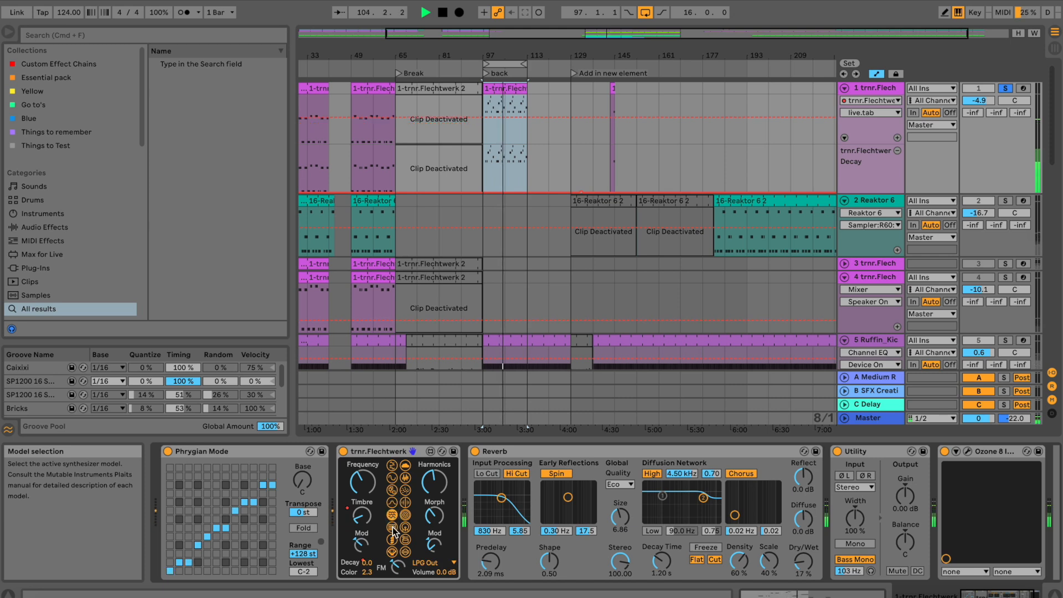
click(404, 550)
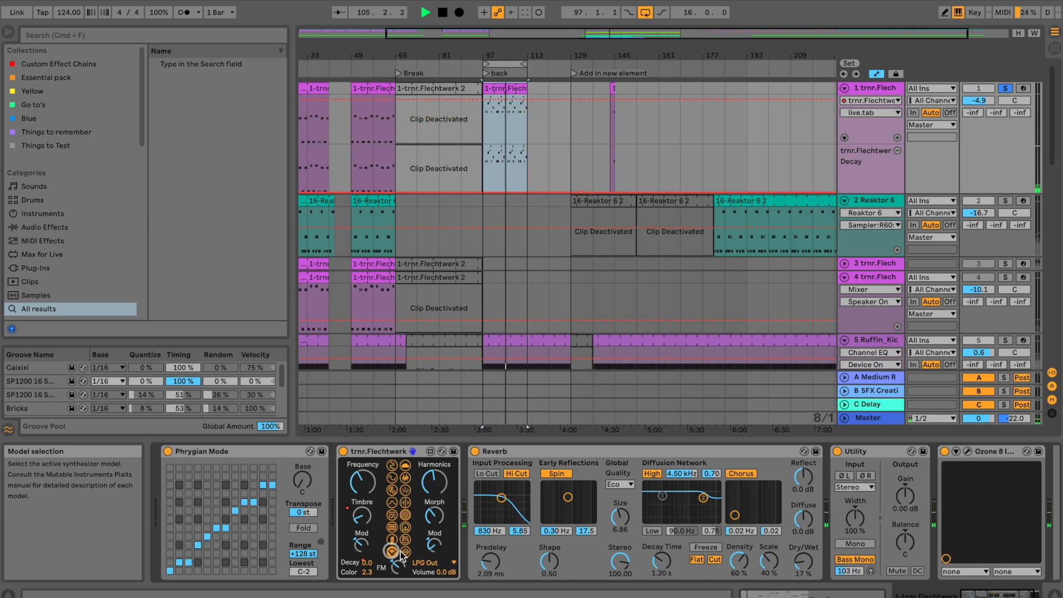
click(405, 505)
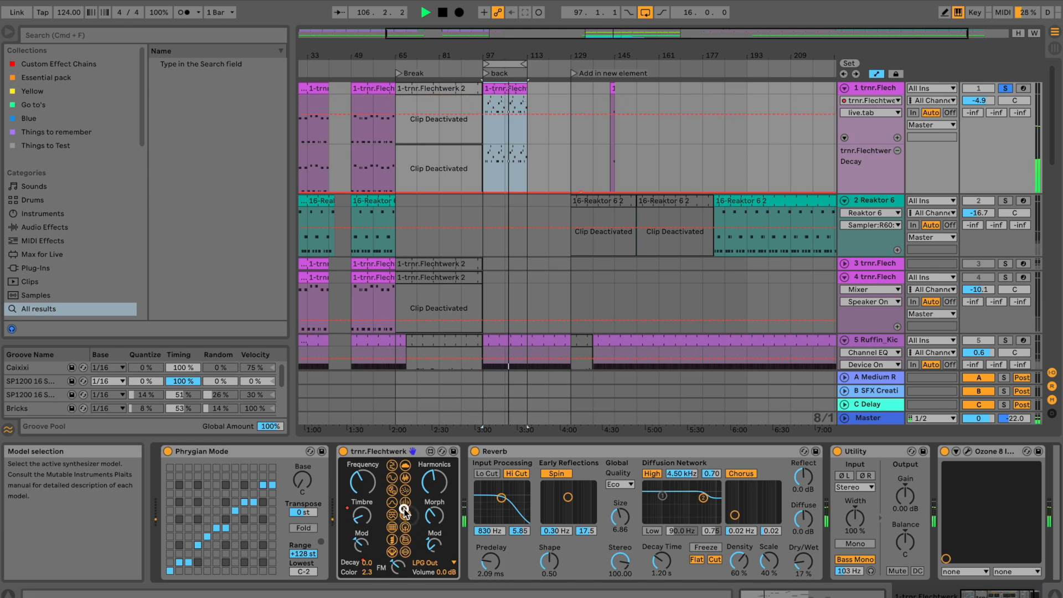
key(space)
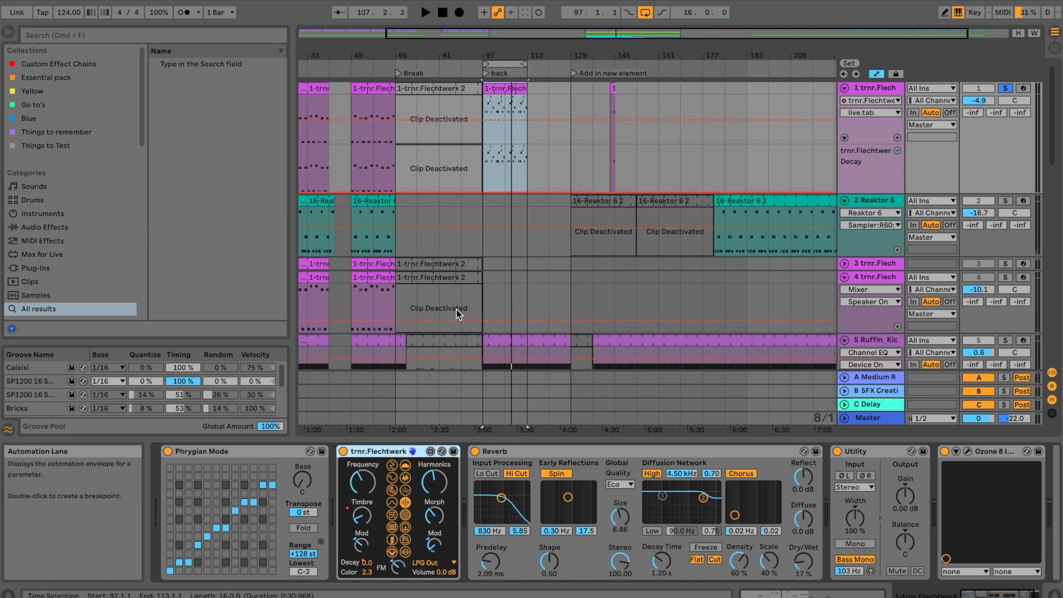
Duplicate track 1 and rename the copy "Mid seq".
click(881, 91)
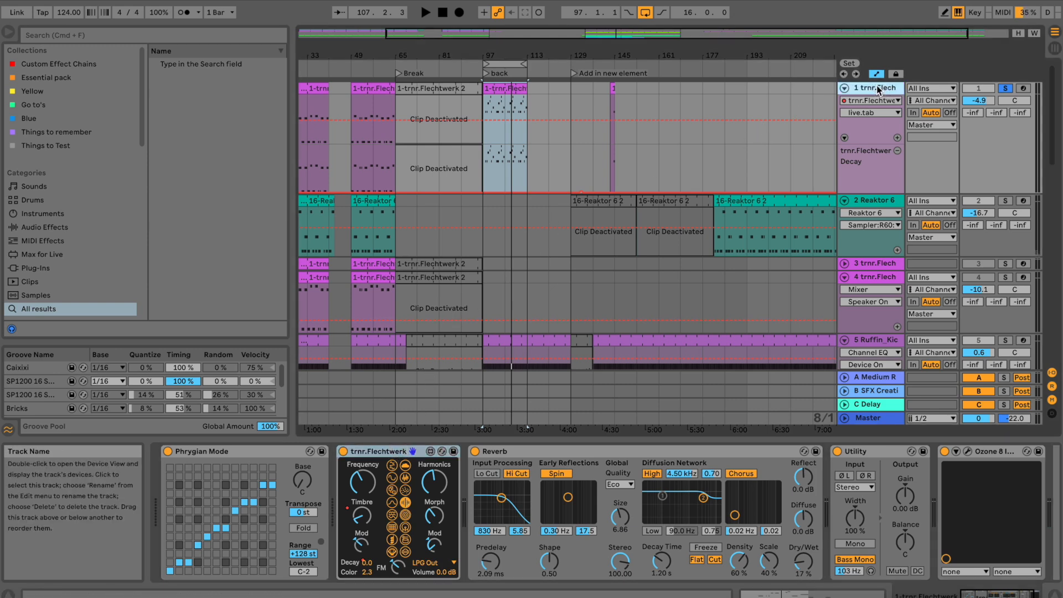
key(super+d)
key(super+r)
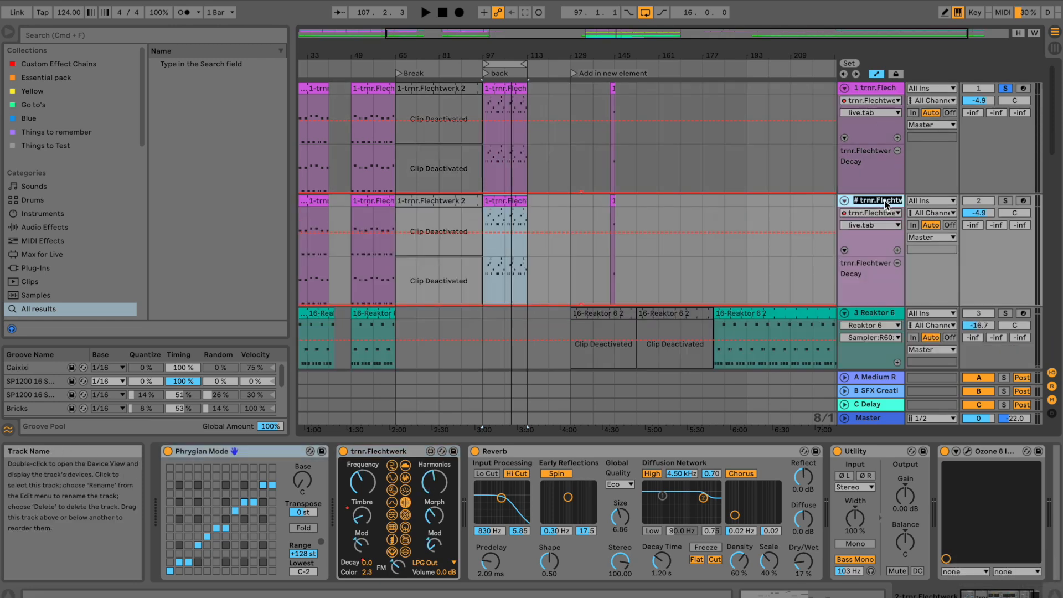
text(Mid seq)
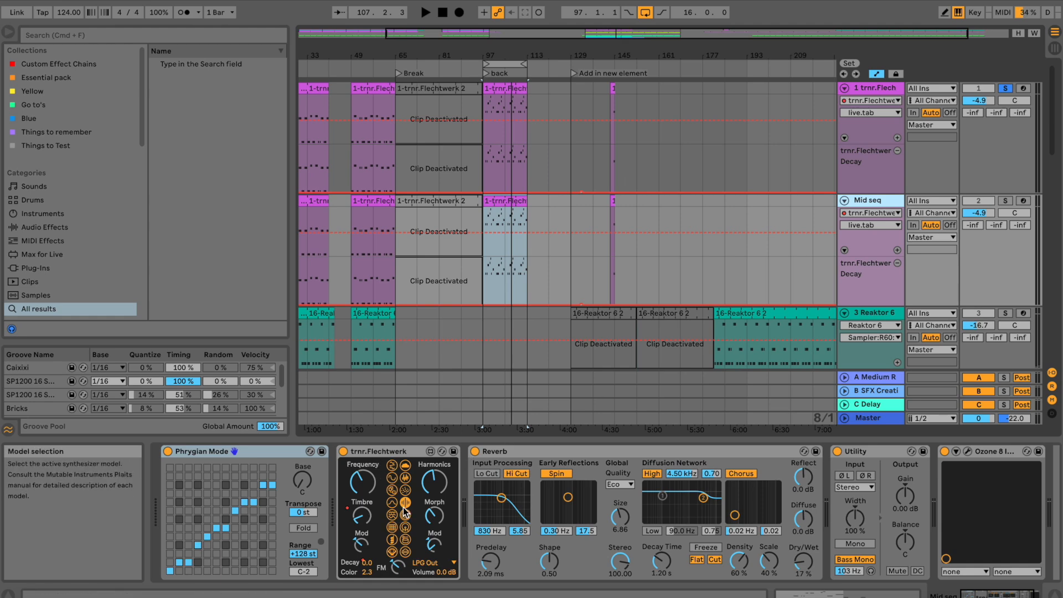
Open Mid seq's MIDI clip at bar 97, unfold the note rows, transpose all notes up an octave and invert them.
key(space)
double_click(505, 208)
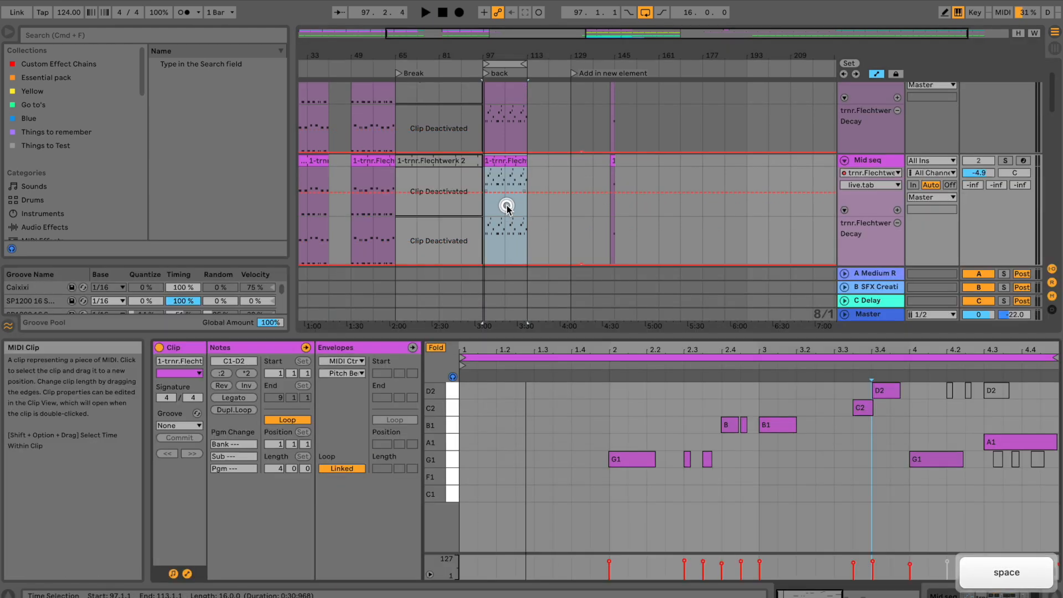
click(438, 348)
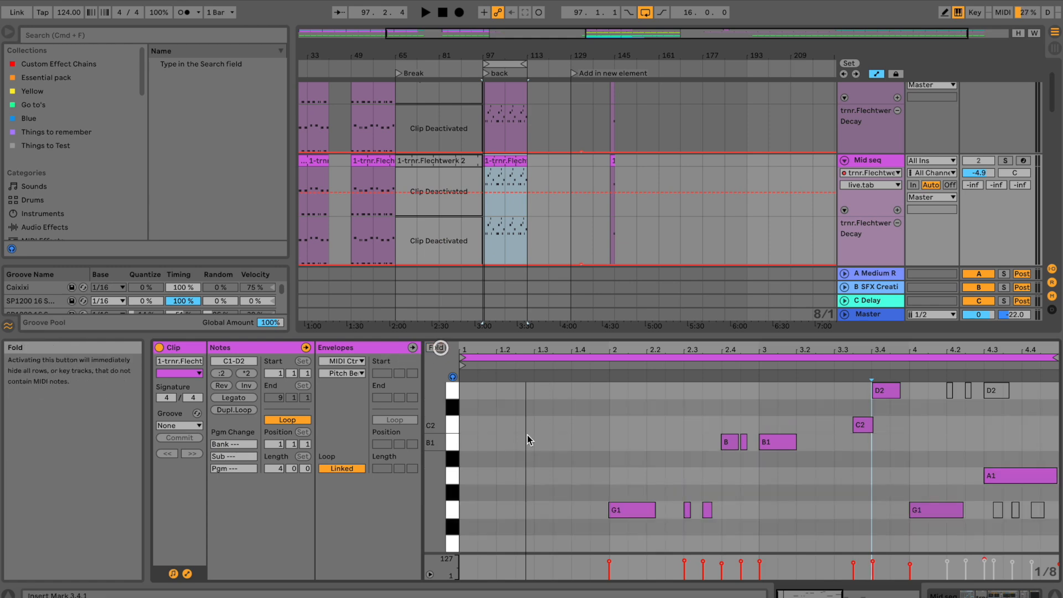
key(super+a)
key(shift+Up)
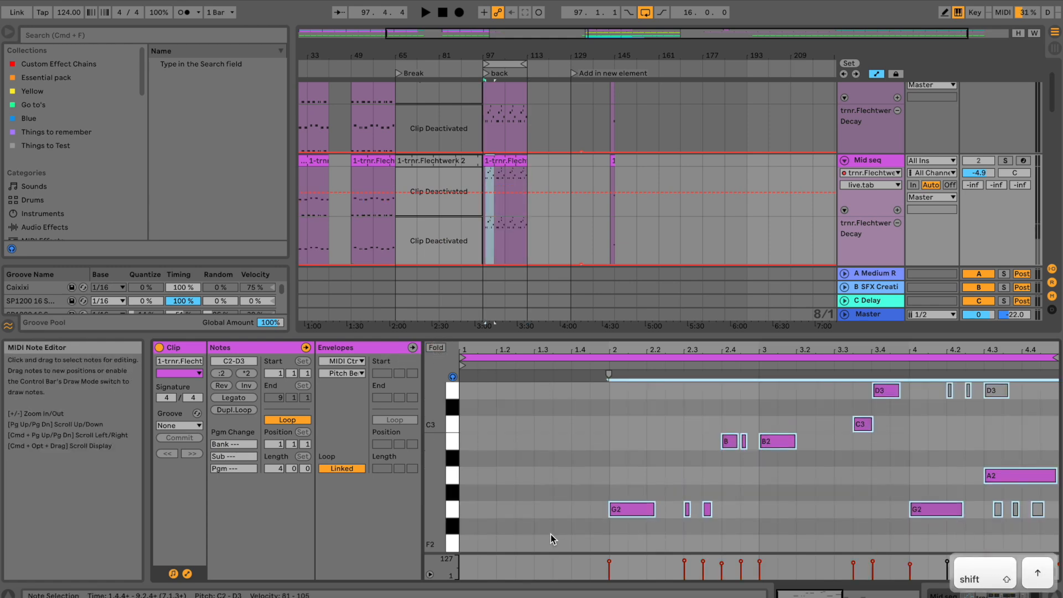
click(245, 386)
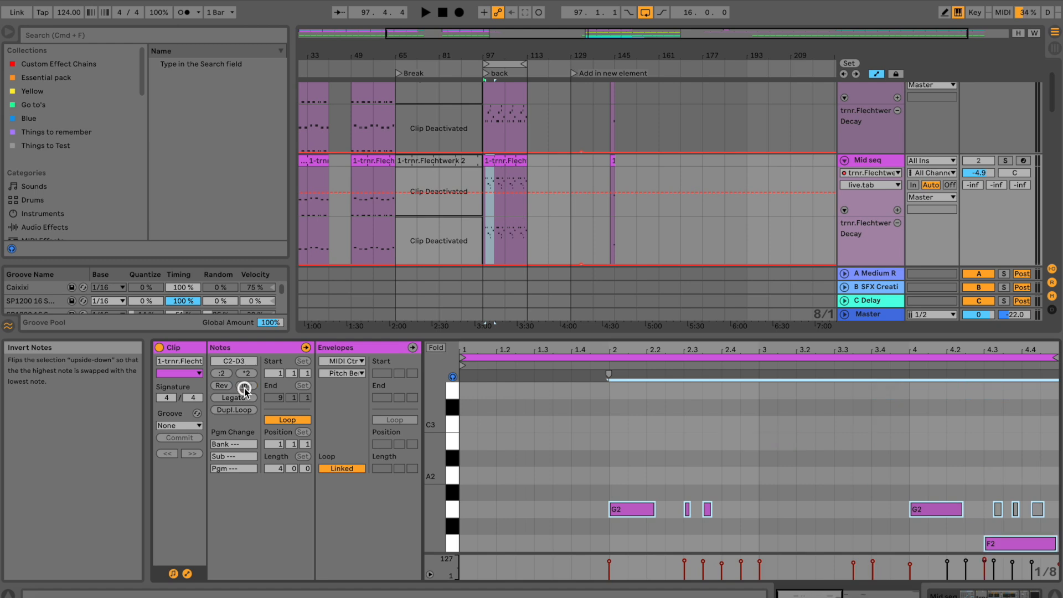
Solo Mid seq alongside track 1, listen to both tracks together and compare their device chains.
key(space)
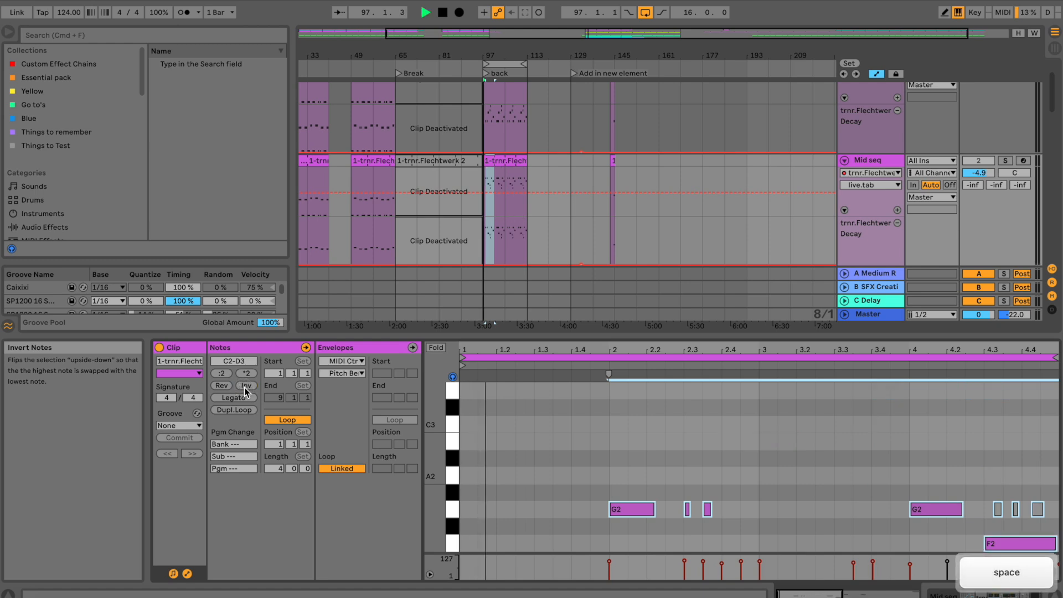
click(1006, 160)
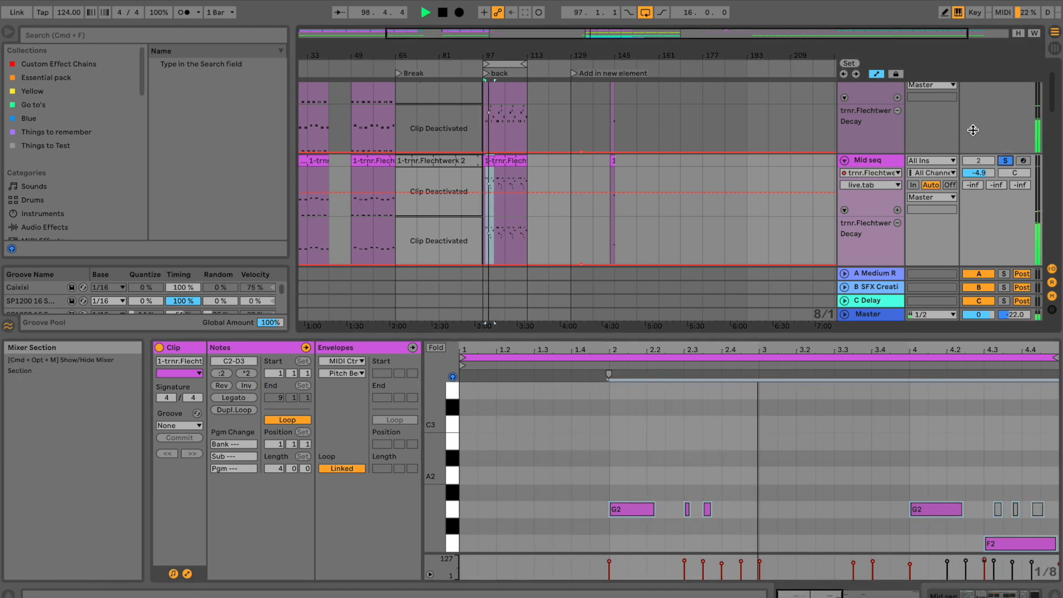
scroll(973, 130, up, 2)
key(shift+Tab)
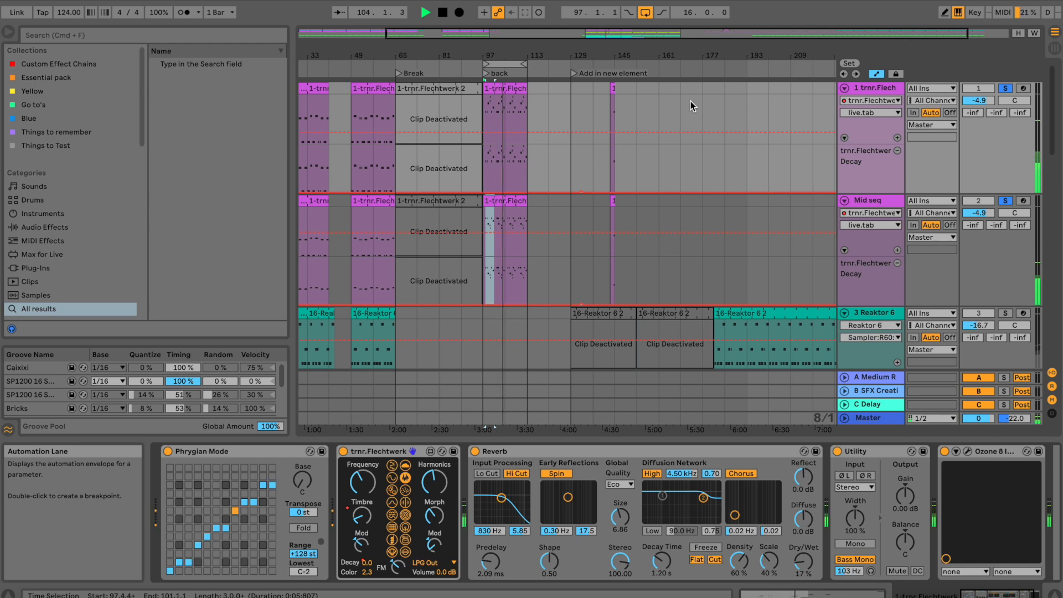
click(895, 203)
key(space)
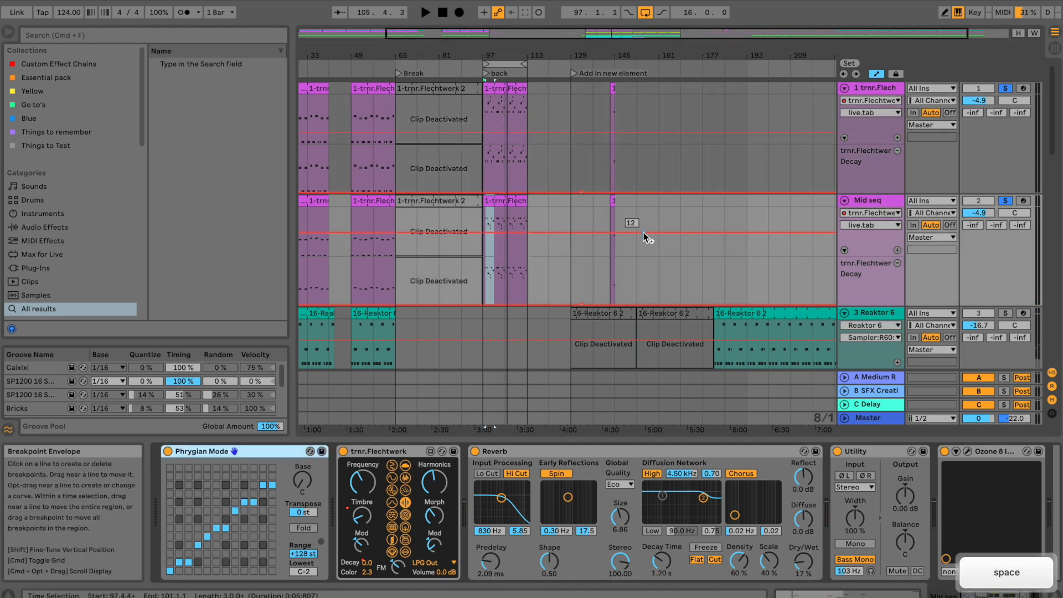
Delete Mid seq's MIDI clip in the "back" section, including its notes.
click(517, 198)
key(Delete)
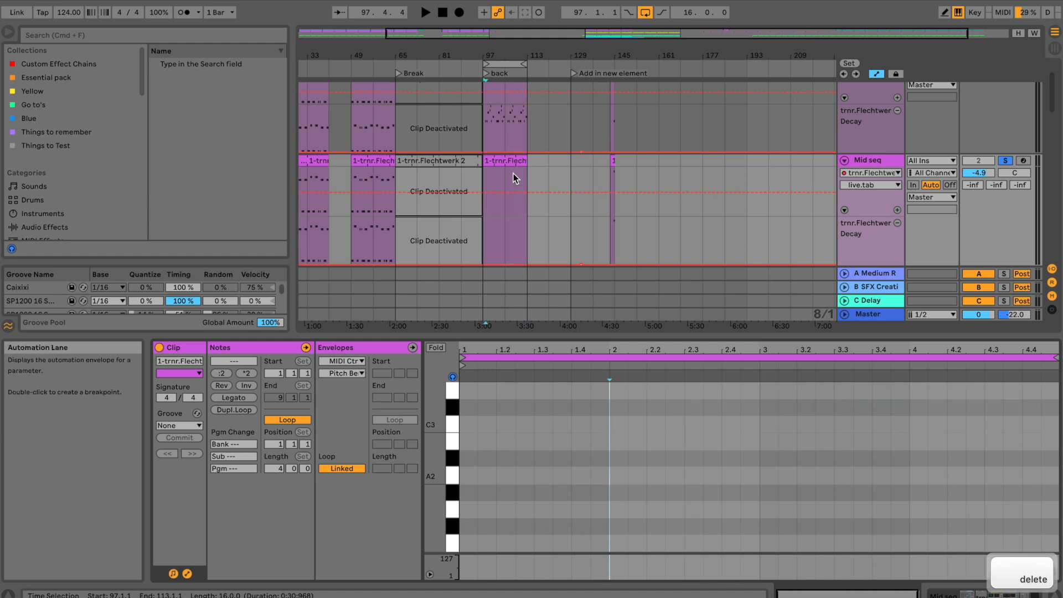
click(517, 162)
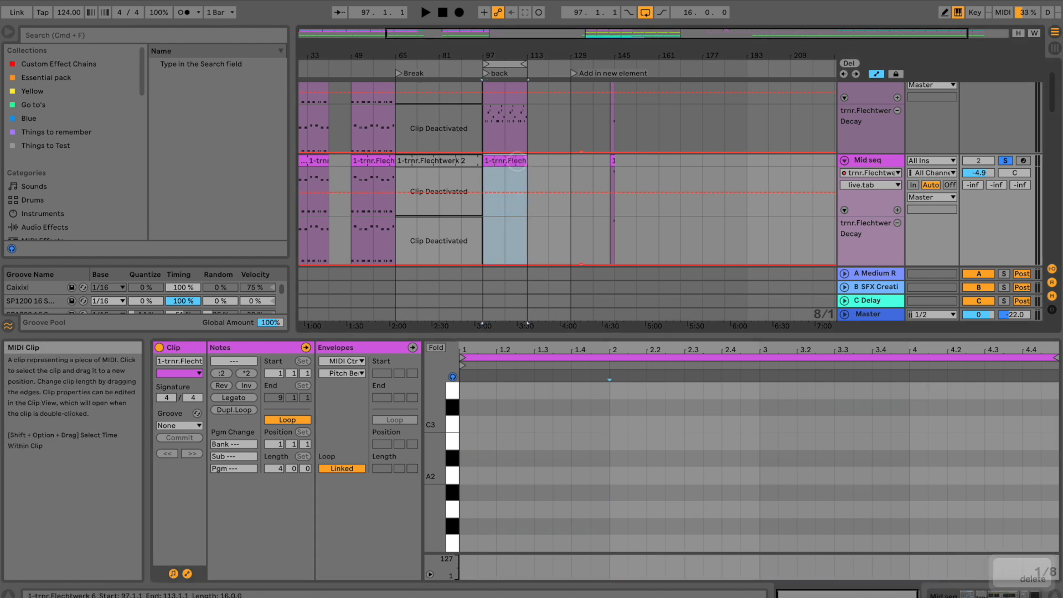
key(Delete)
Search the browser for "mdd snake" and insert MDD___SNAKE_V3.2.3.amxd on Mid seq between Phrygian Mode and trnr.Flechtwerk.
click(226, 39)
text(mdd snake)
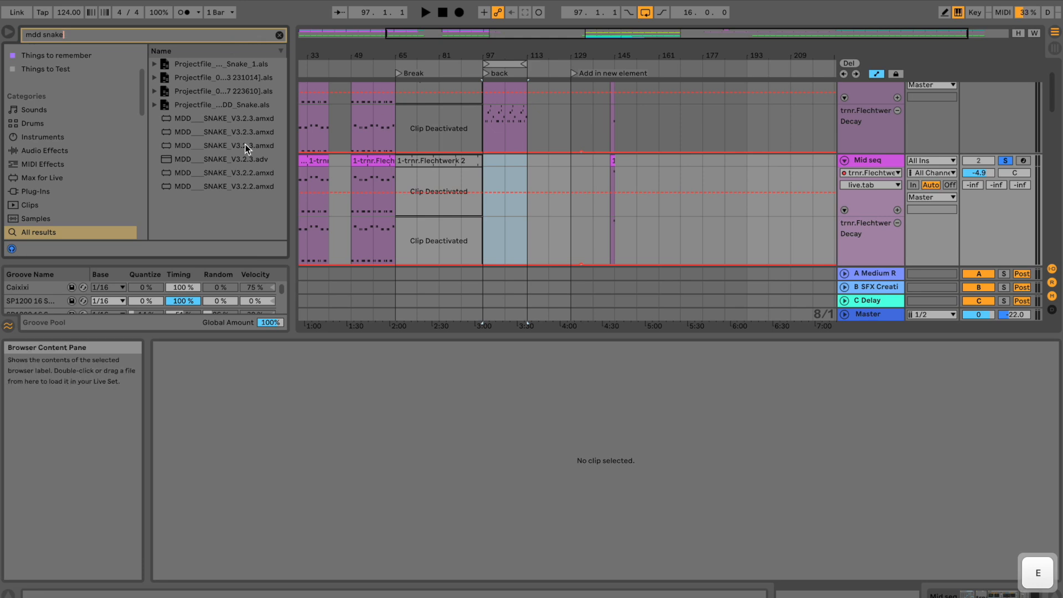
drag(247, 145, 559, 201)
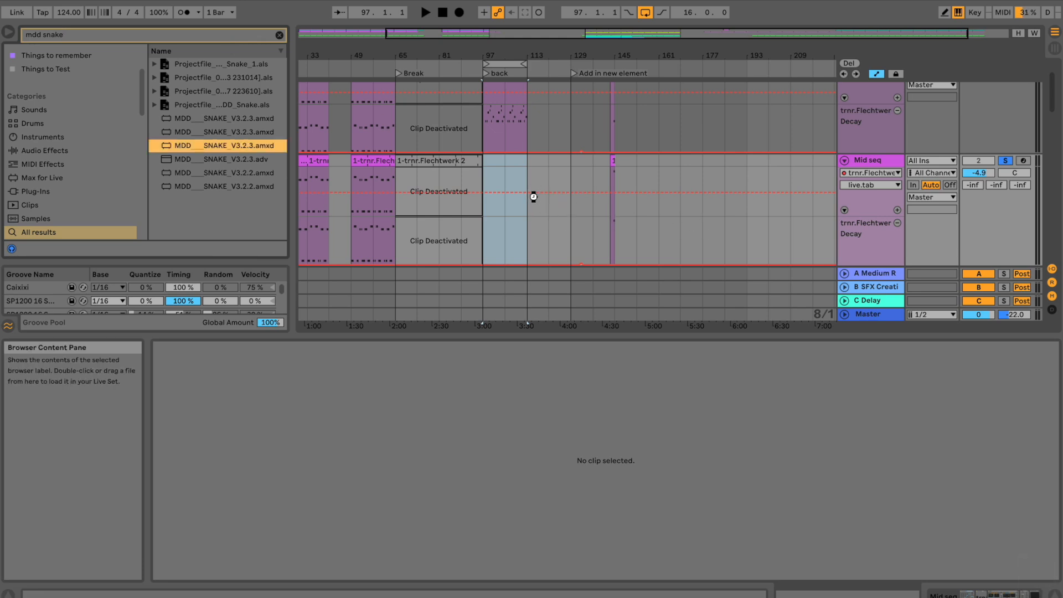
drag(494, 175, 494, 176)
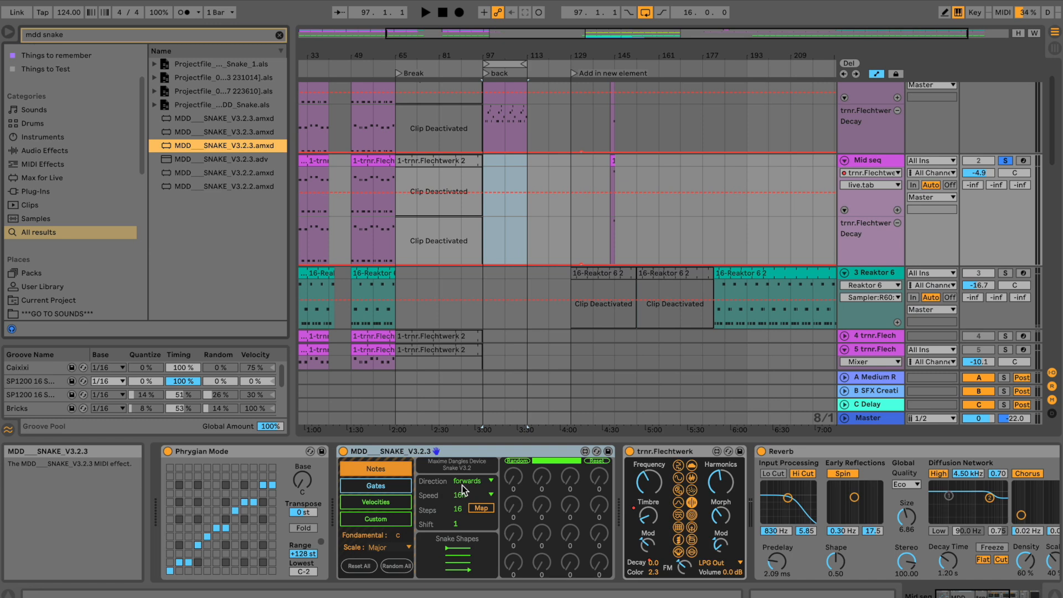
Randomize the Snake sequencer's gates and set their swing to 18.9 %.
click(518, 461)
click(407, 484)
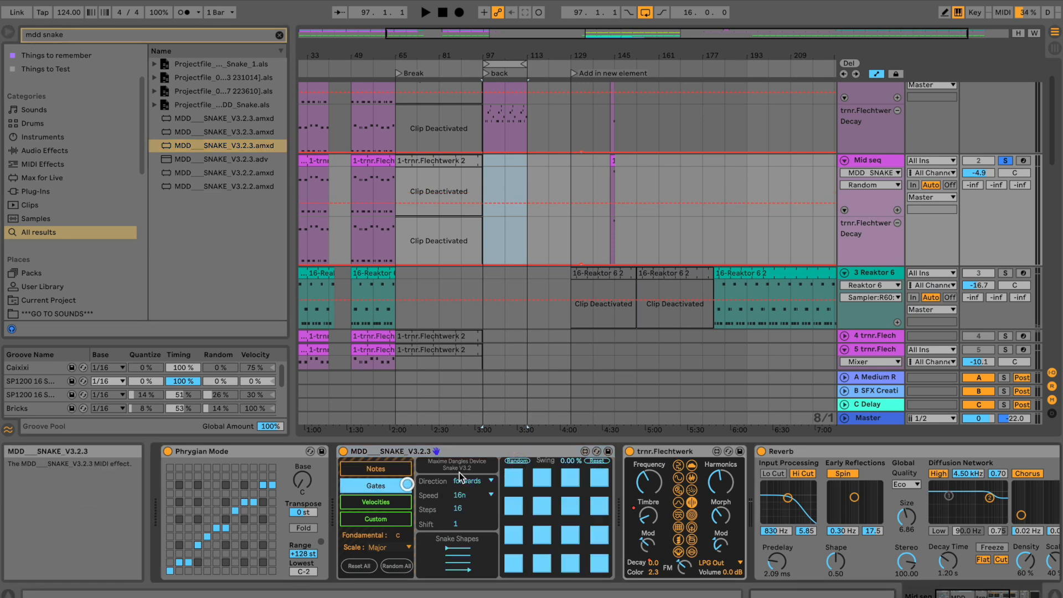
click(514, 462)
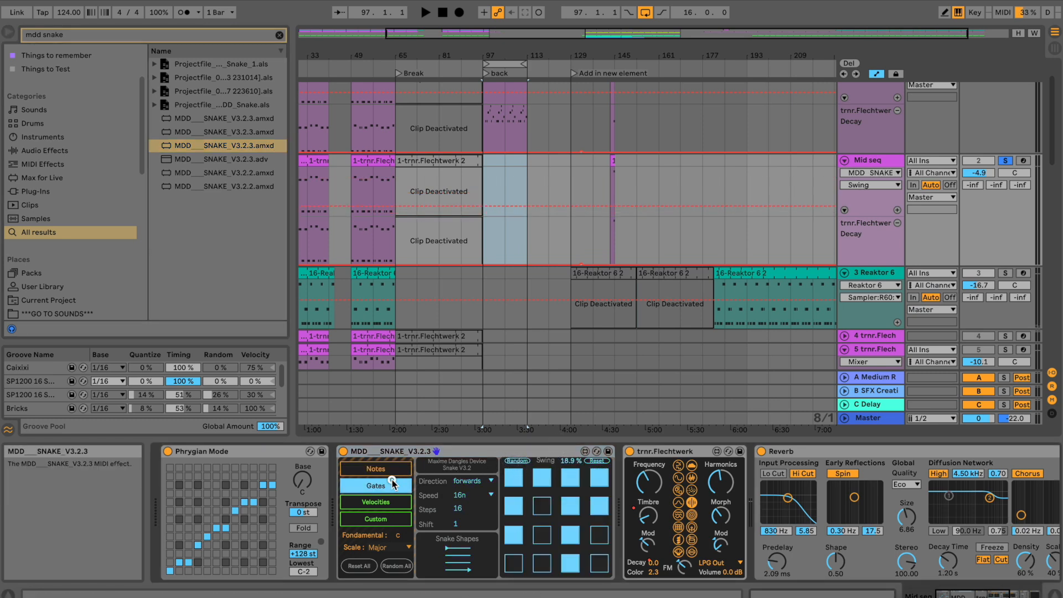
Narrow the Snake's random note range, randomize its notes and play the "back" section.
click(397, 469)
click(549, 461)
key(space)
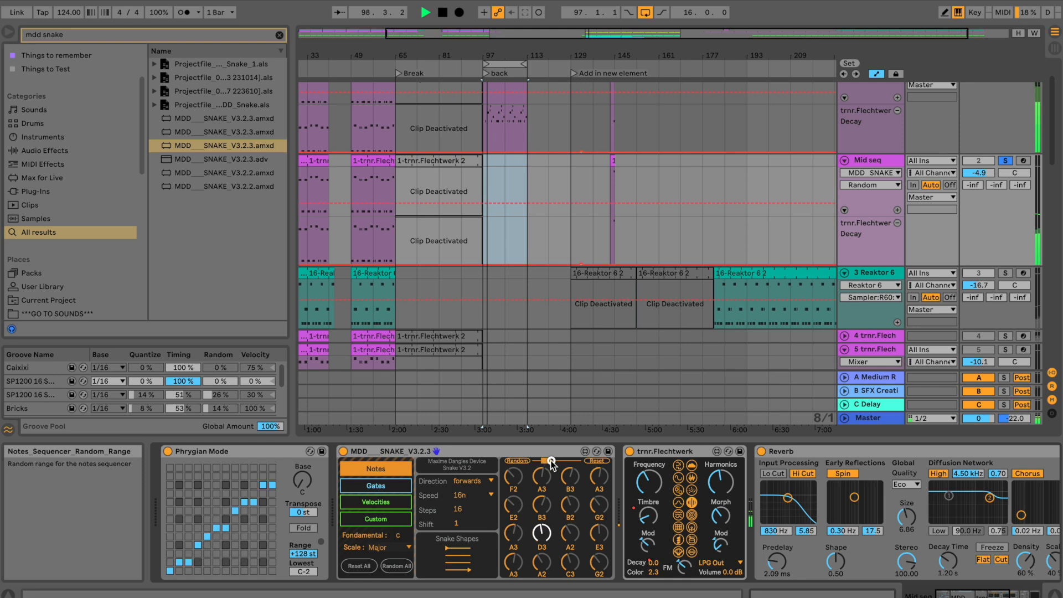
Set Mid seq's volume to -8.6 dB and turn off its solo to hear it with the other tracks.
click(1005, 162)
drag(974, 173, 973, 174)
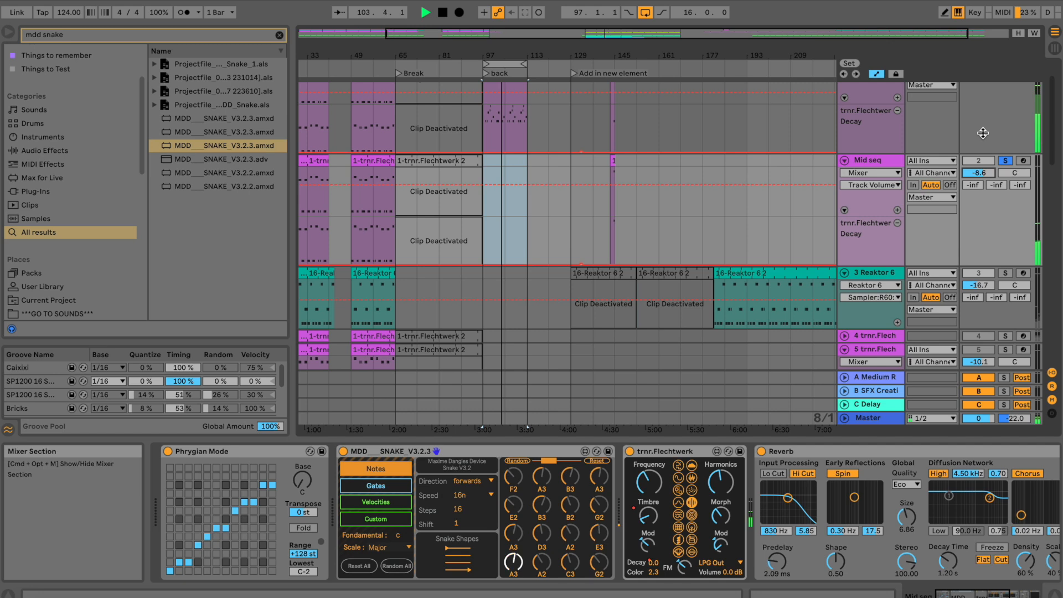
click(1005, 160)
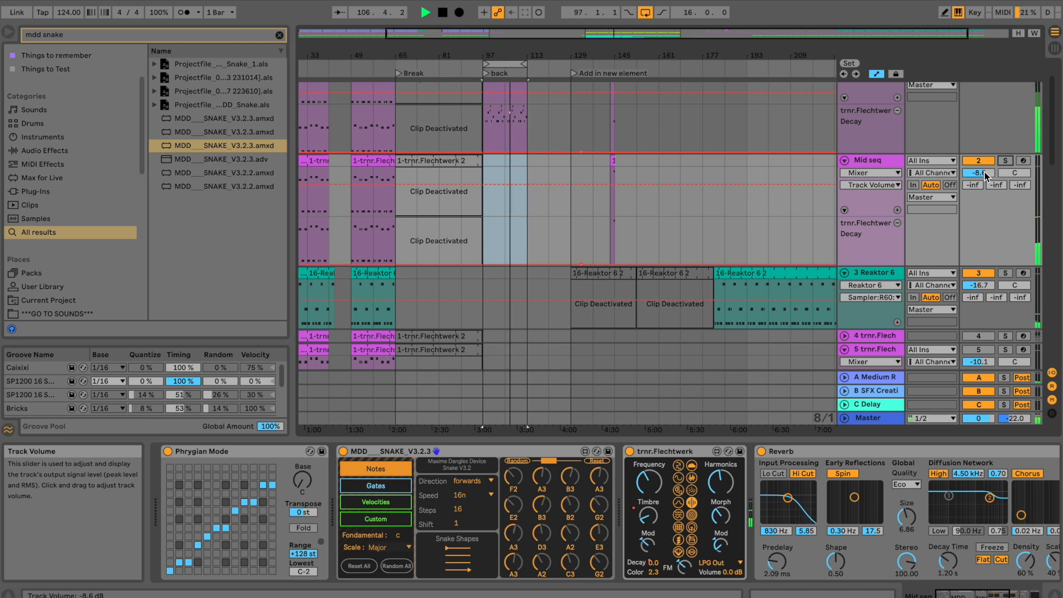
Adjust trnr.Flechtwerk's Harmonics on Mid seq, try Mixolydian as the Snake's scale, and set the scale to Phrygian.
click(721, 493)
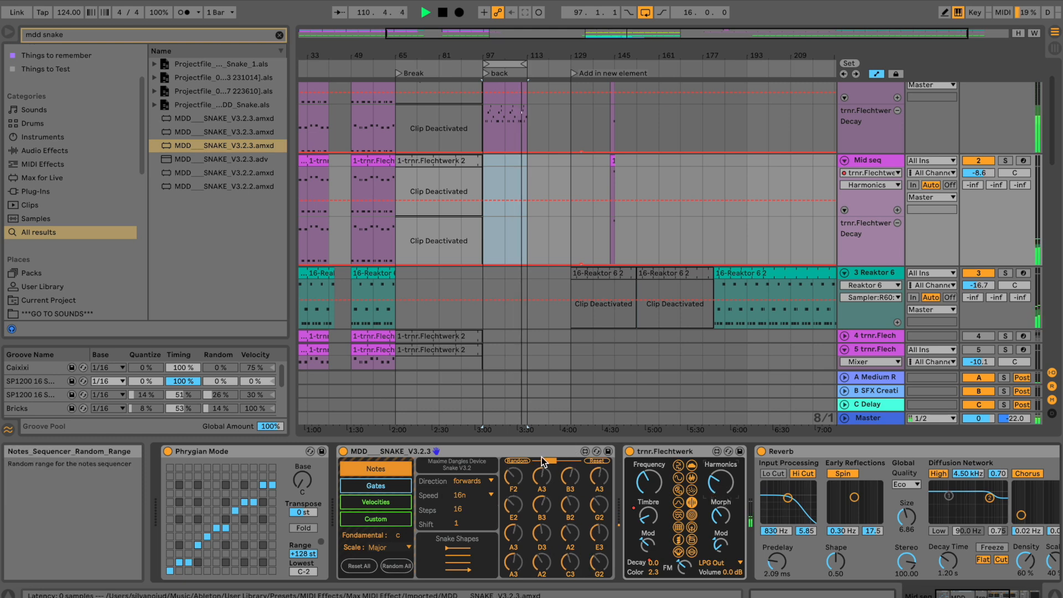
click(370, 549)
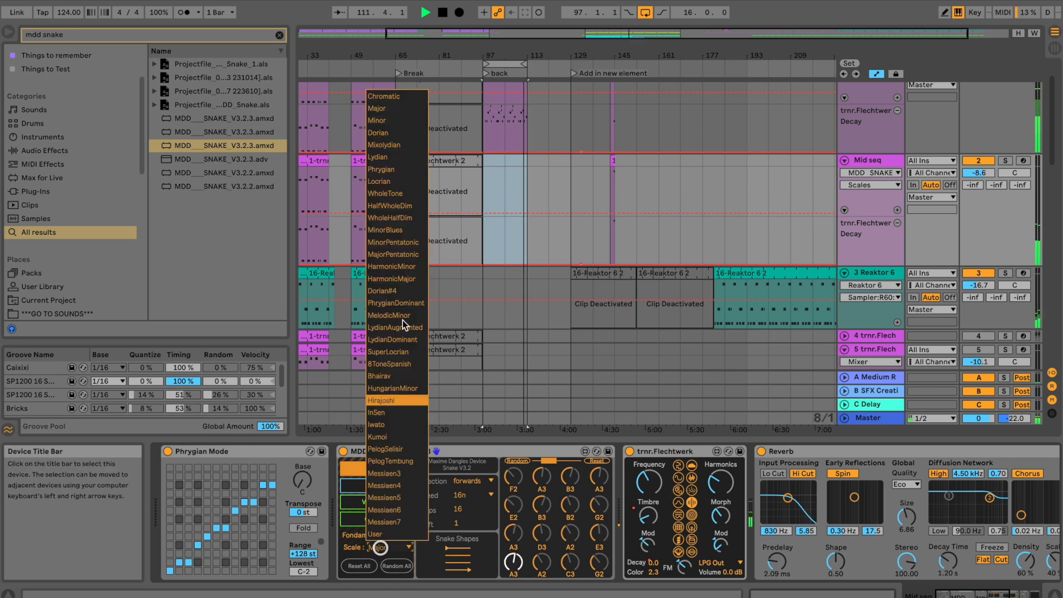
click(404, 145)
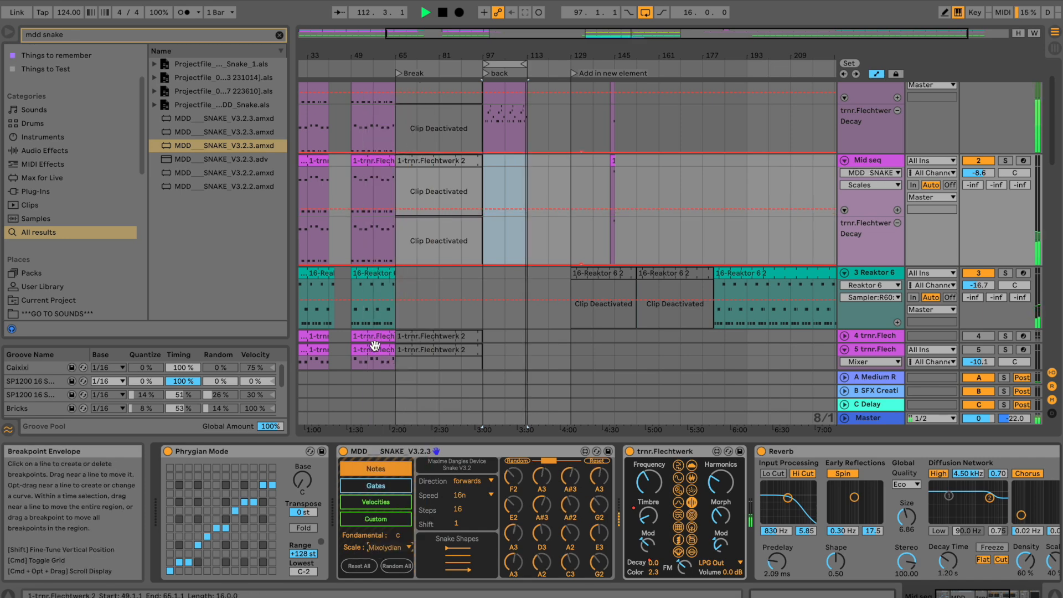
click(403, 549)
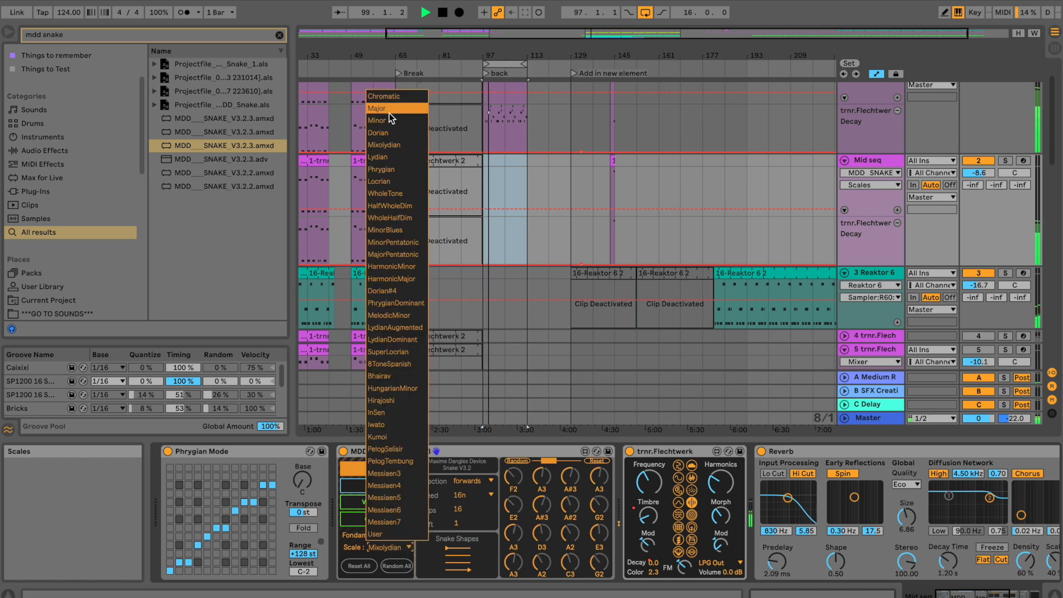
click(403, 169)
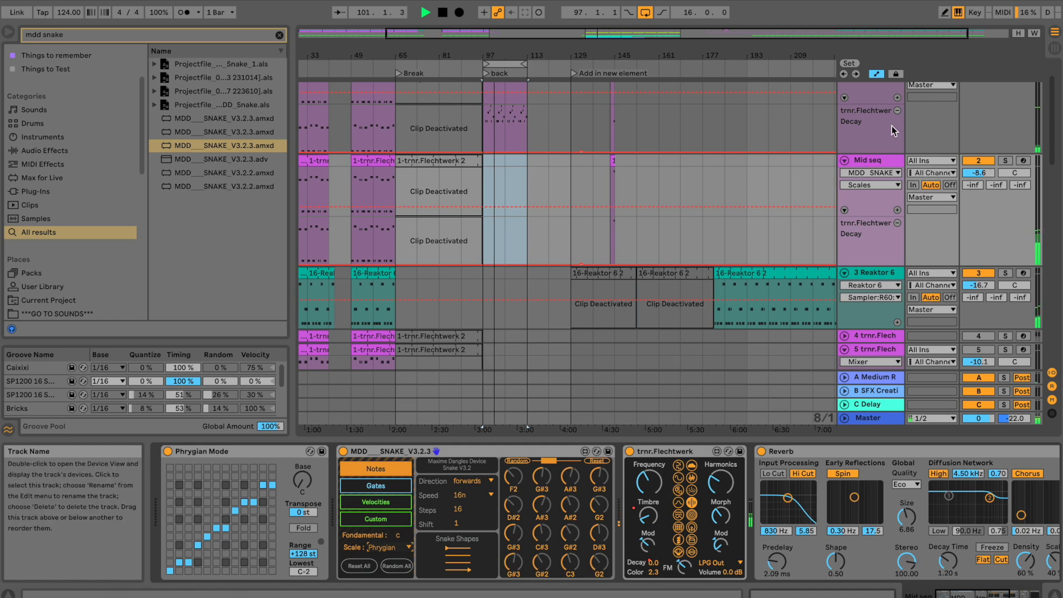
Compare the device chains of the first trnr.Flechtwerk track and Mid seq, and try different Harmonics settings on Mid seq's trnr.Flechtwerk.
scroll(892, 125, up, 2)
click(873, 89)
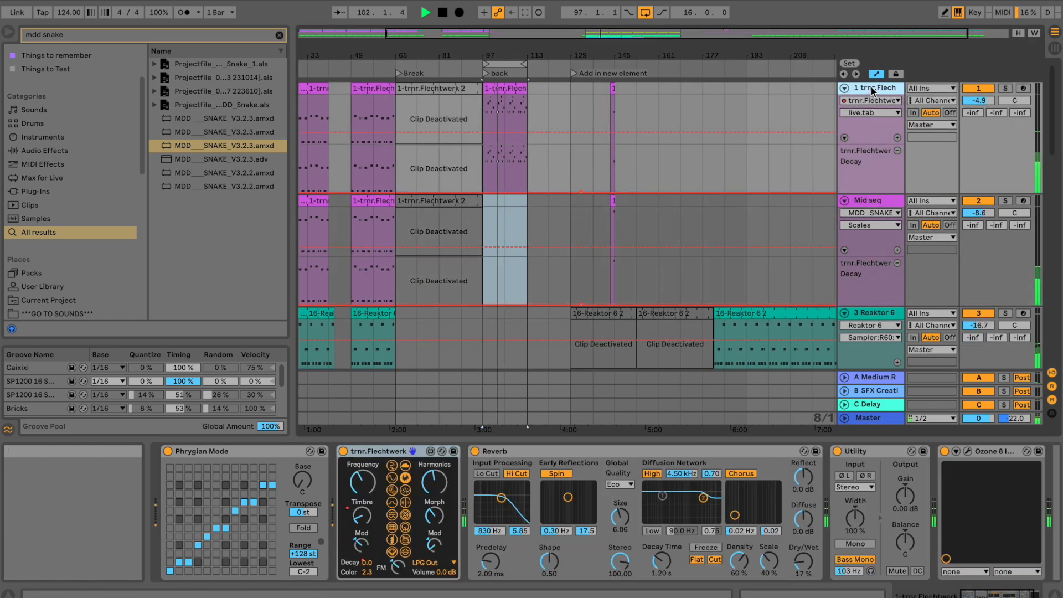
click(871, 201)
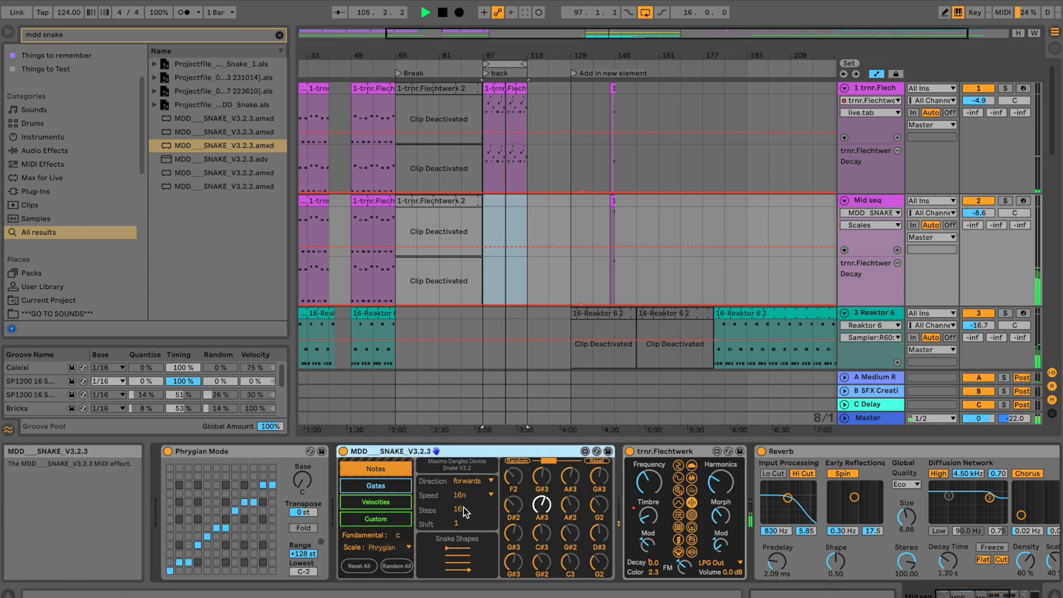
click(711, 489)
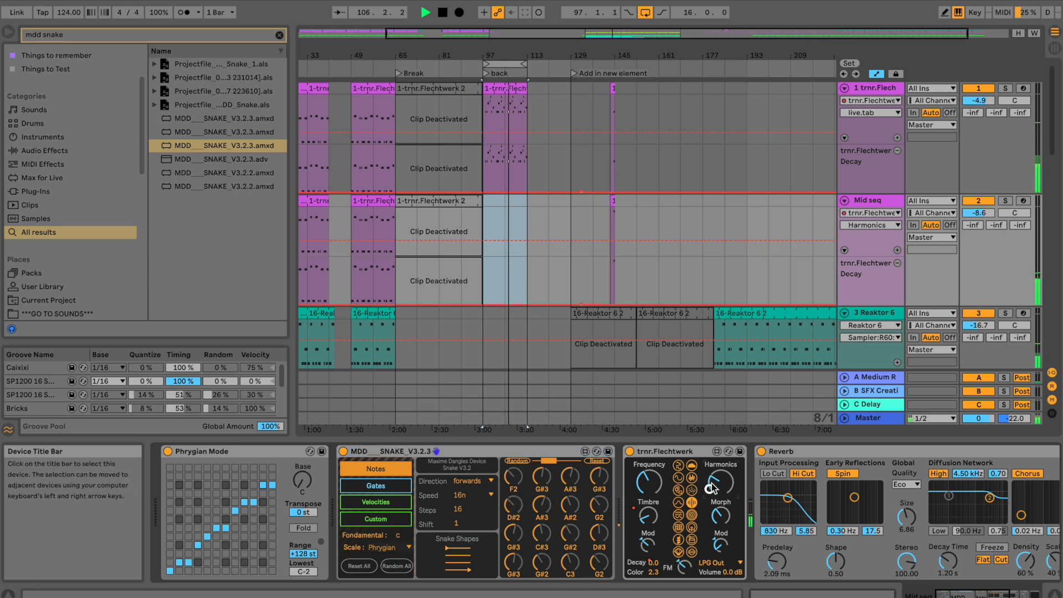
drag(717, 491, 723, 527)
drag(707, 469, 707, 459)
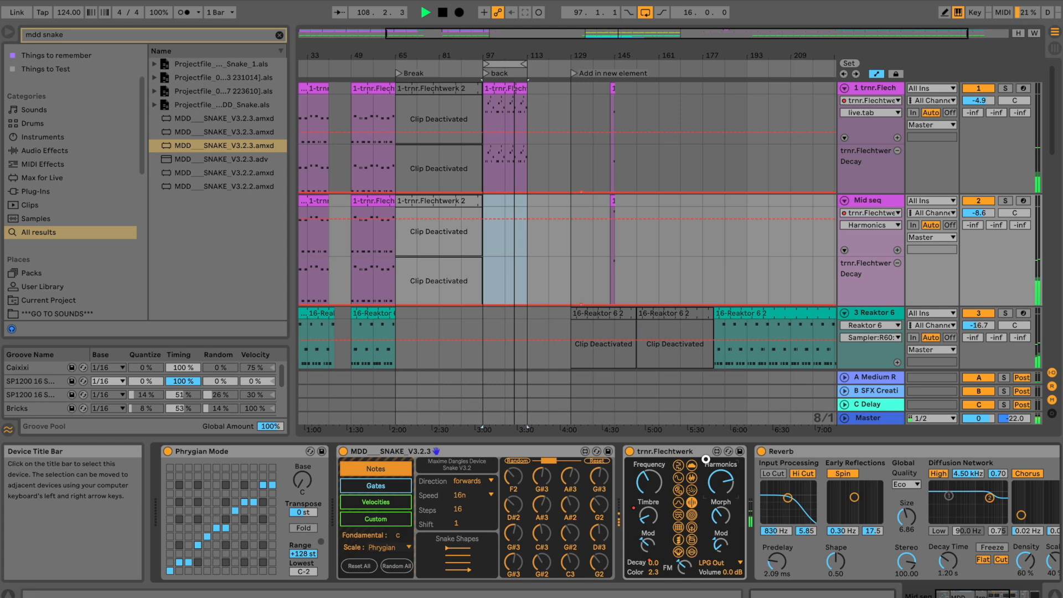
Try a higher Frequency on Mid seq's trnr.Flechtwerk, undo the change and stop playback.
click(659, 490)
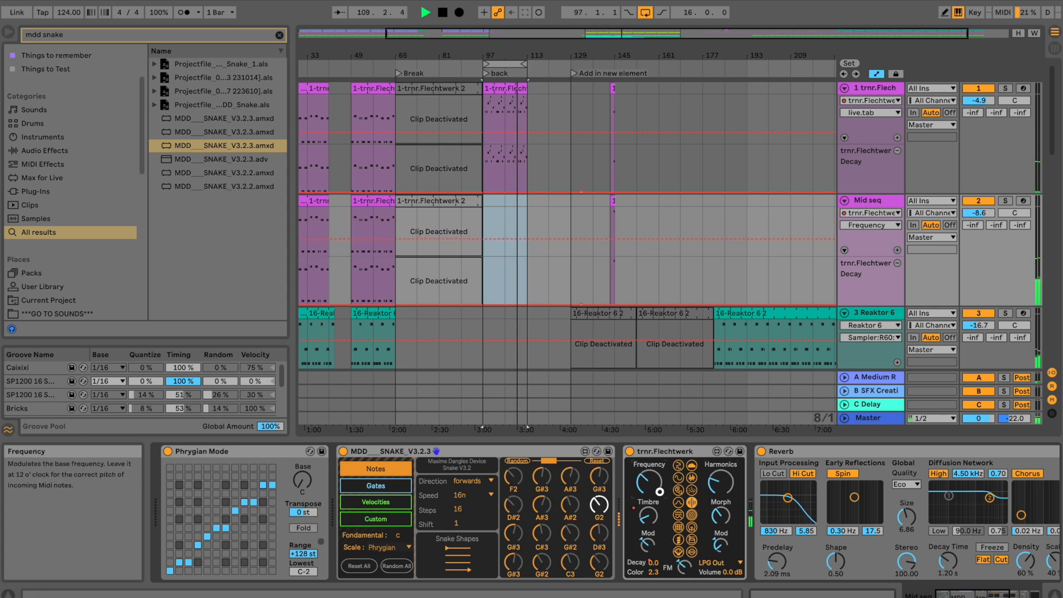
drag(659, 495, 660, 474)
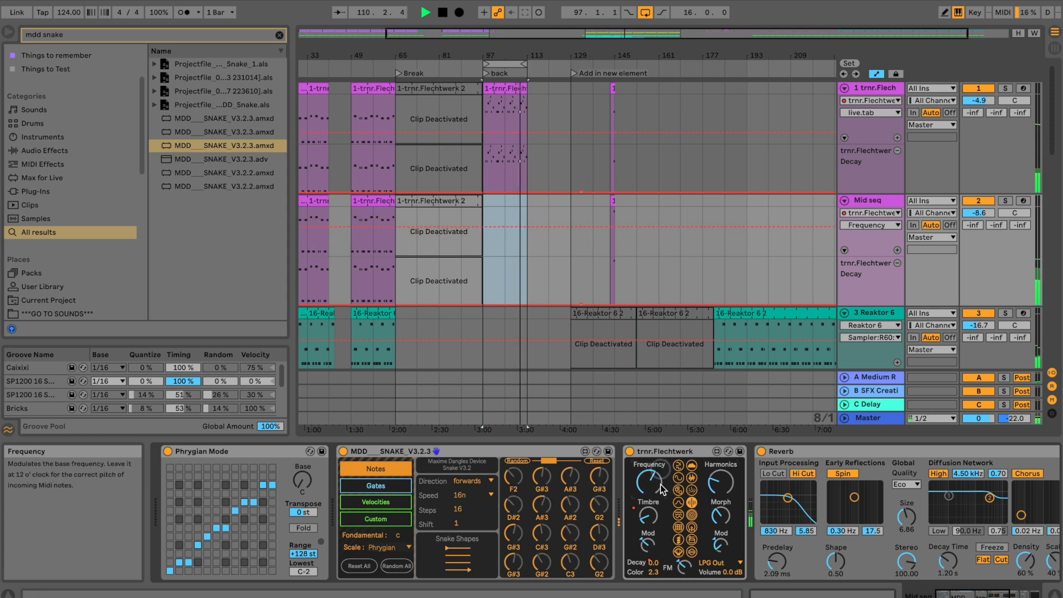
key(super+z)
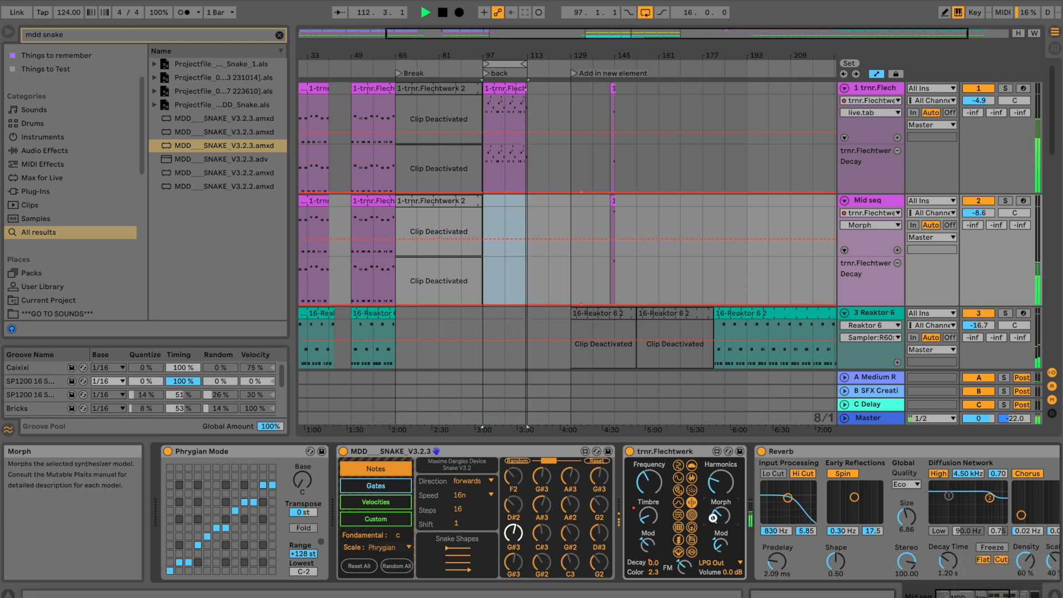
key(space)
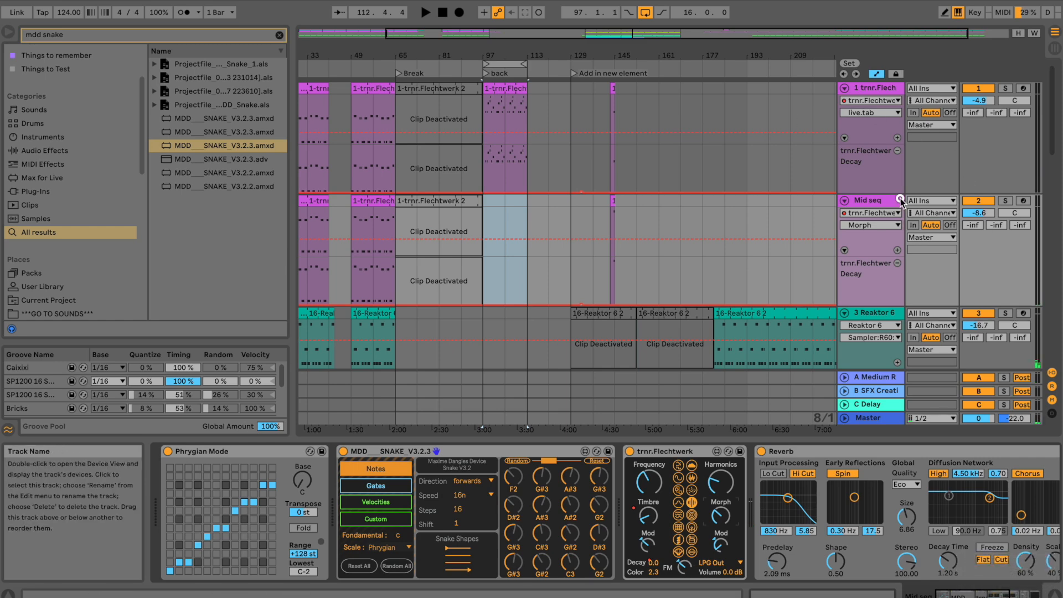
Fold the Mid seq track and review the trnr.Flechtwerk, Reverb and Utility devices on the first track.
click(845, 200)
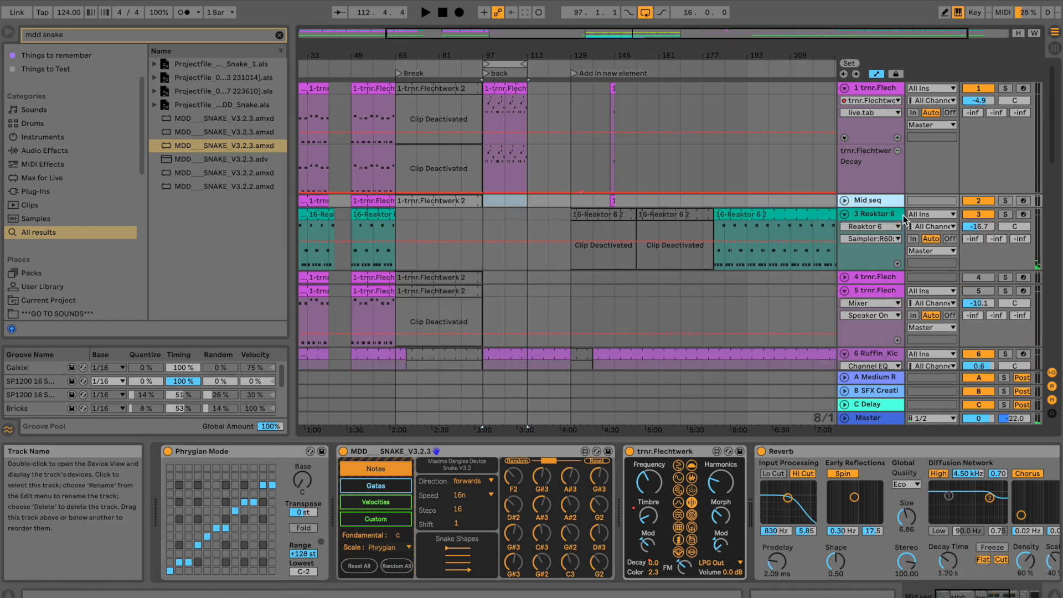
click(880, 90)
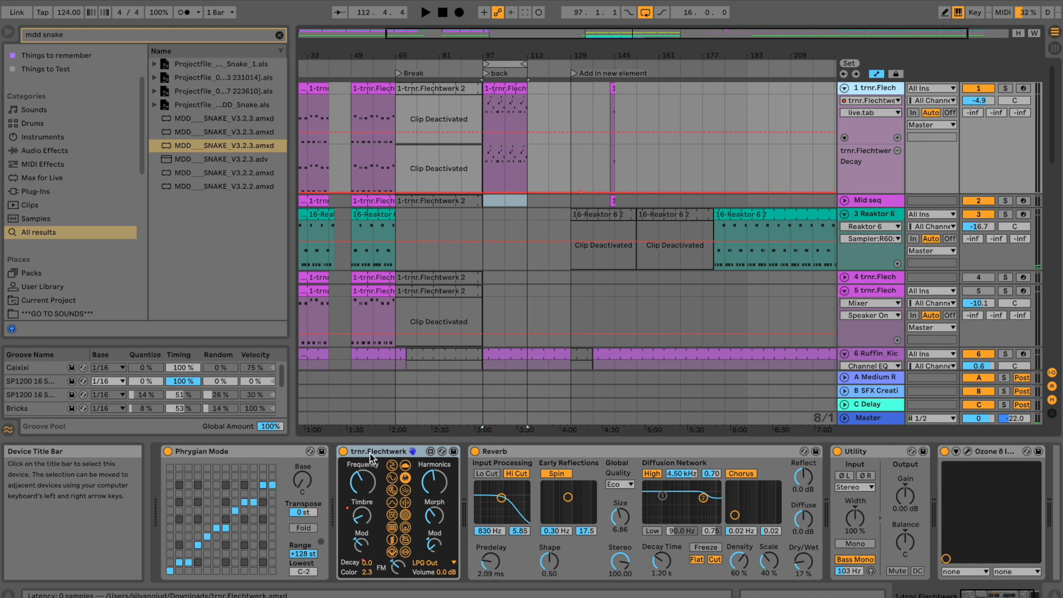
click(524, 450)
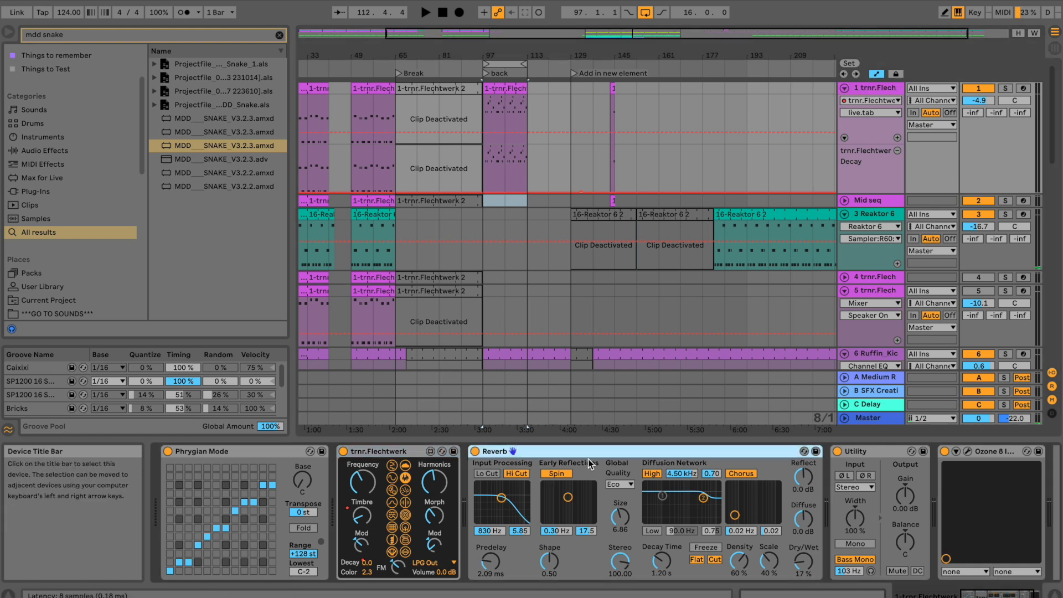
click(855, 453)
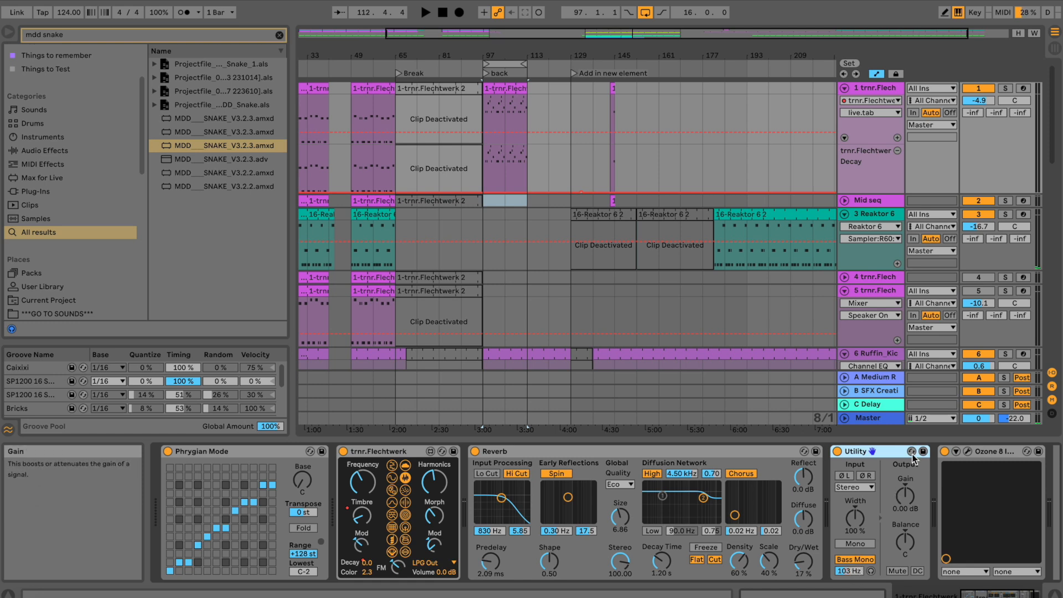
click(879, 88)
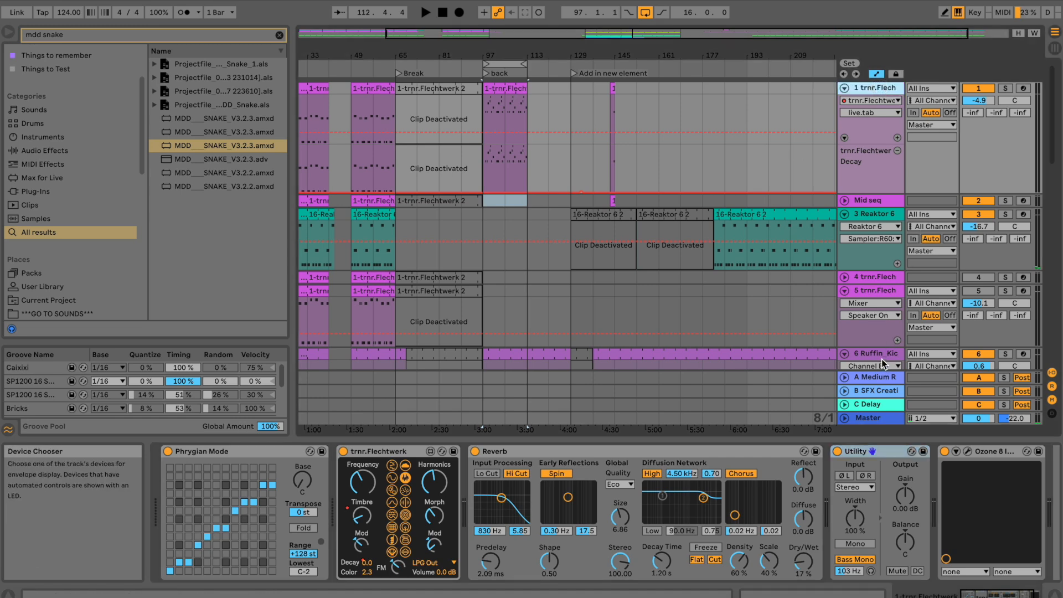
Move the Ruffin kick track directly above Mid seq, and clear the browser search.
drag(880, 355, 861, 214)
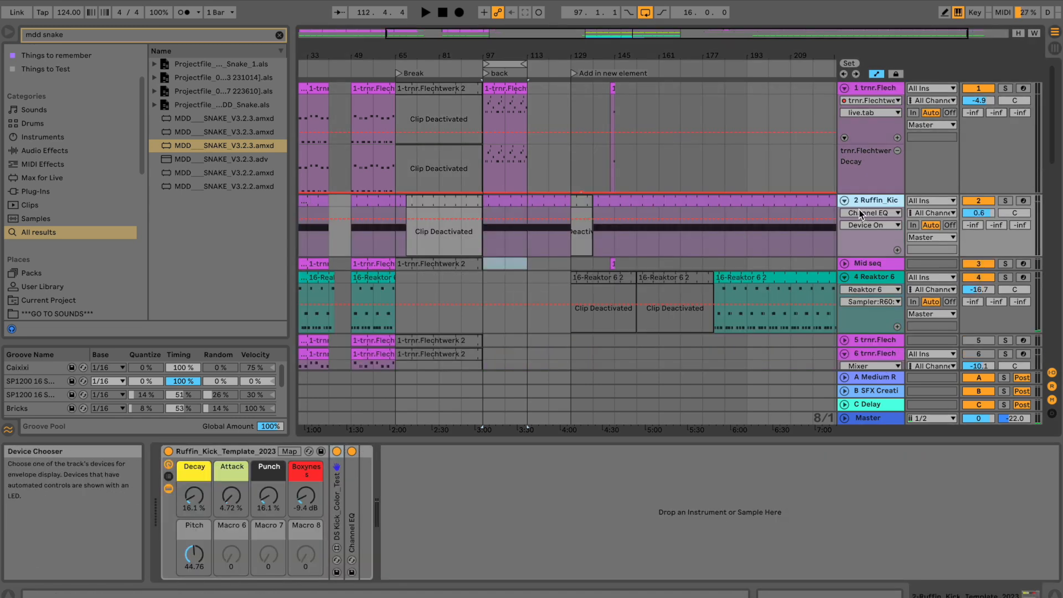
click(256, 453)
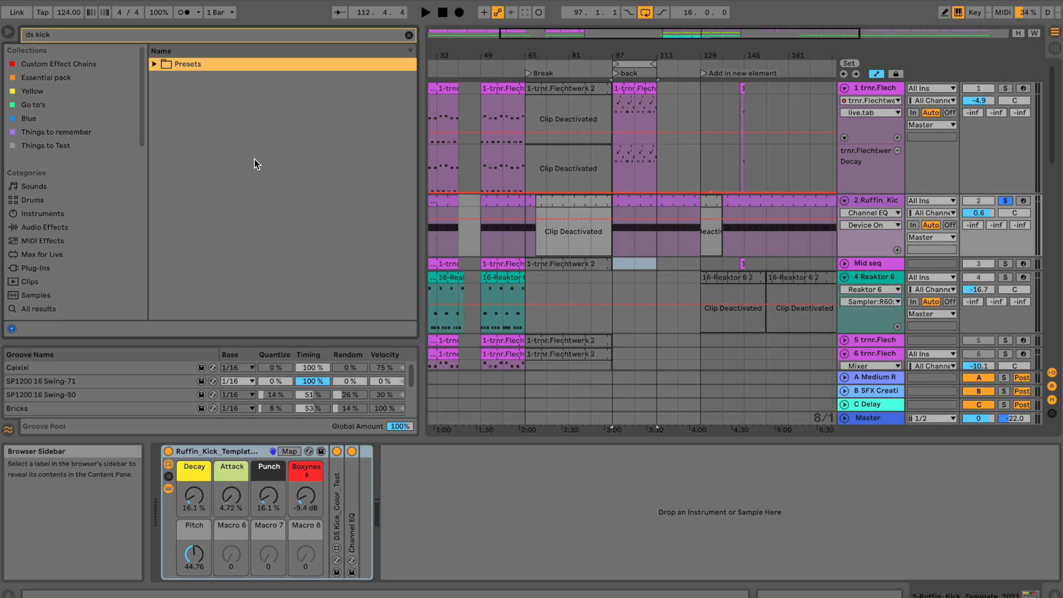
click(408, 34)
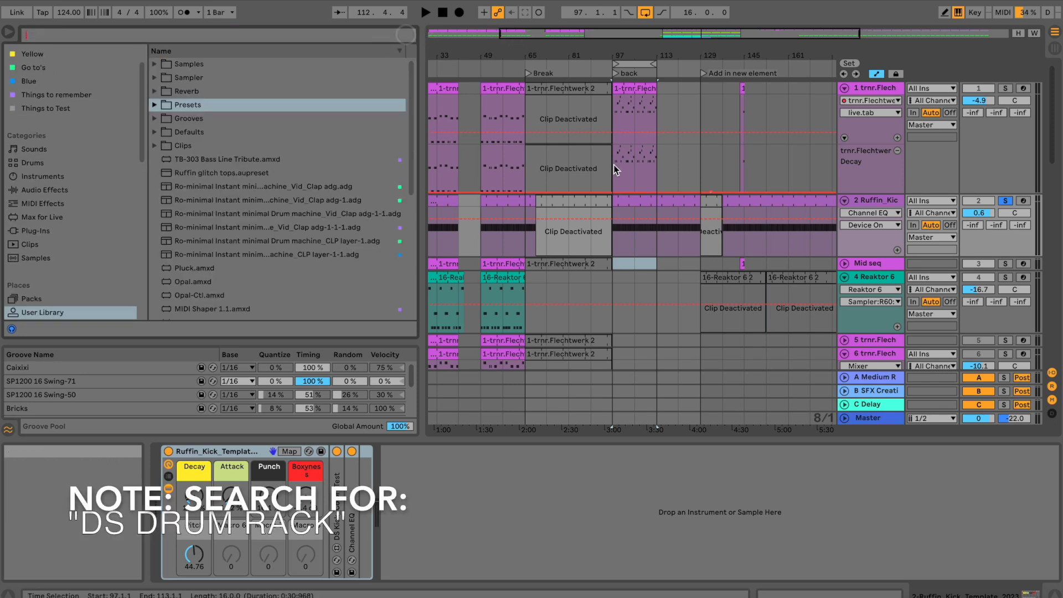
click(399, 465)
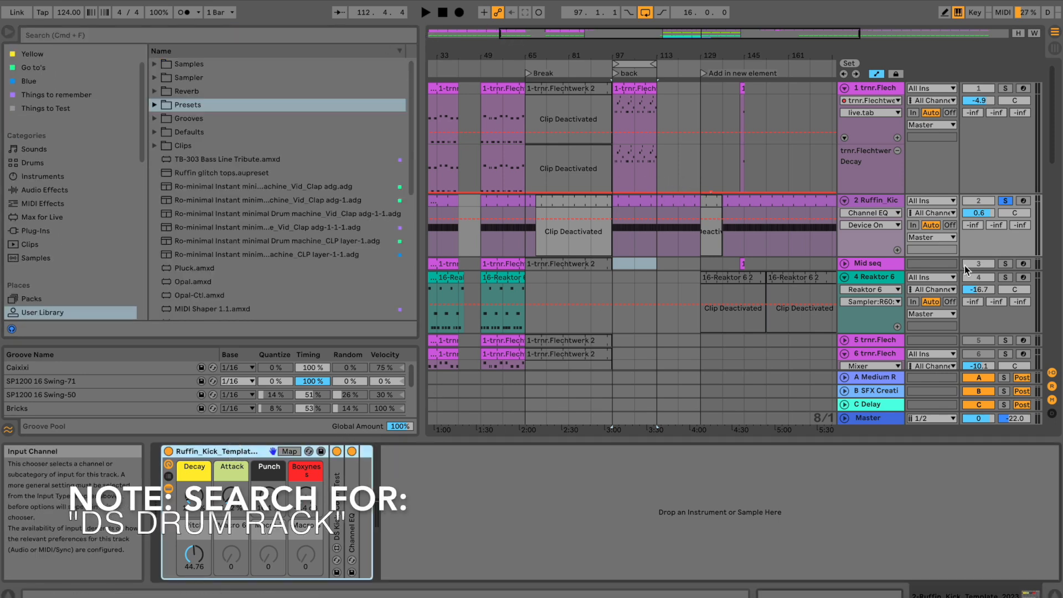
Play the soloed kick in the "back" section and set its rack's Decay to 15.1 %.
key(space)
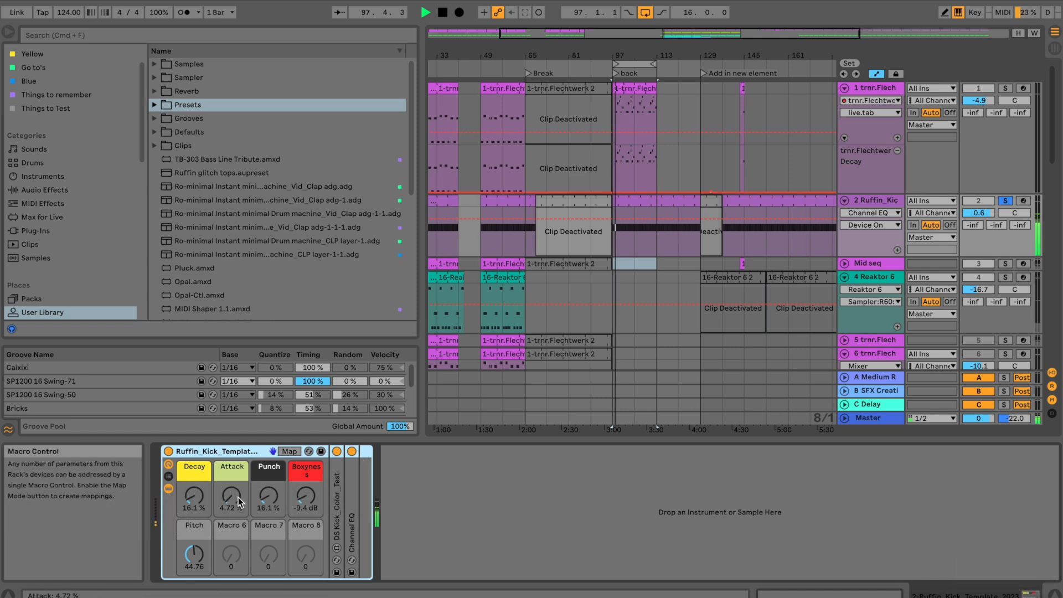
click(358, 31)
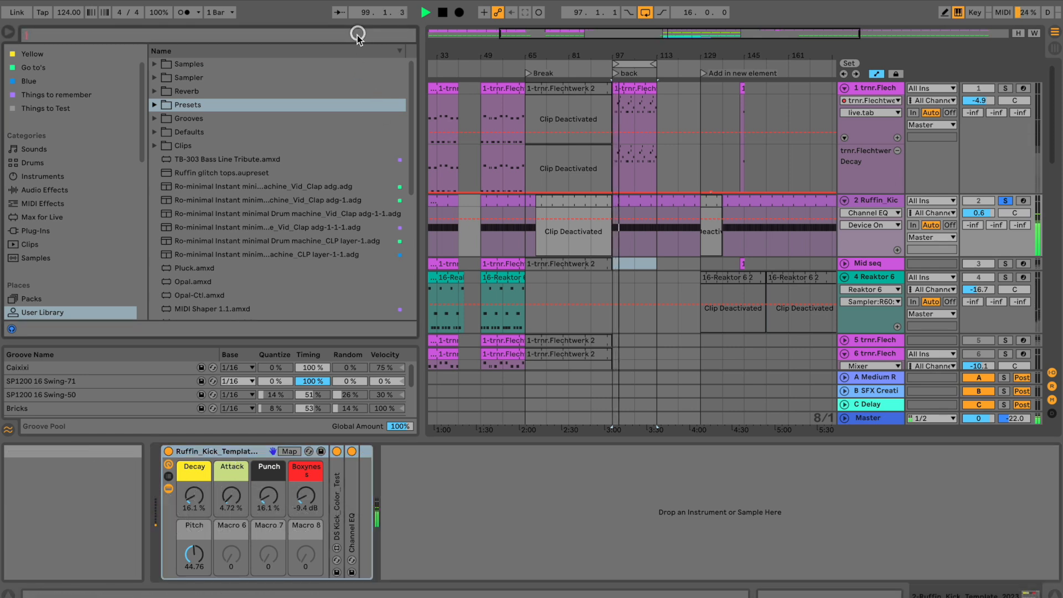
click(198, 498)
drag(197, 499, 197, 497)
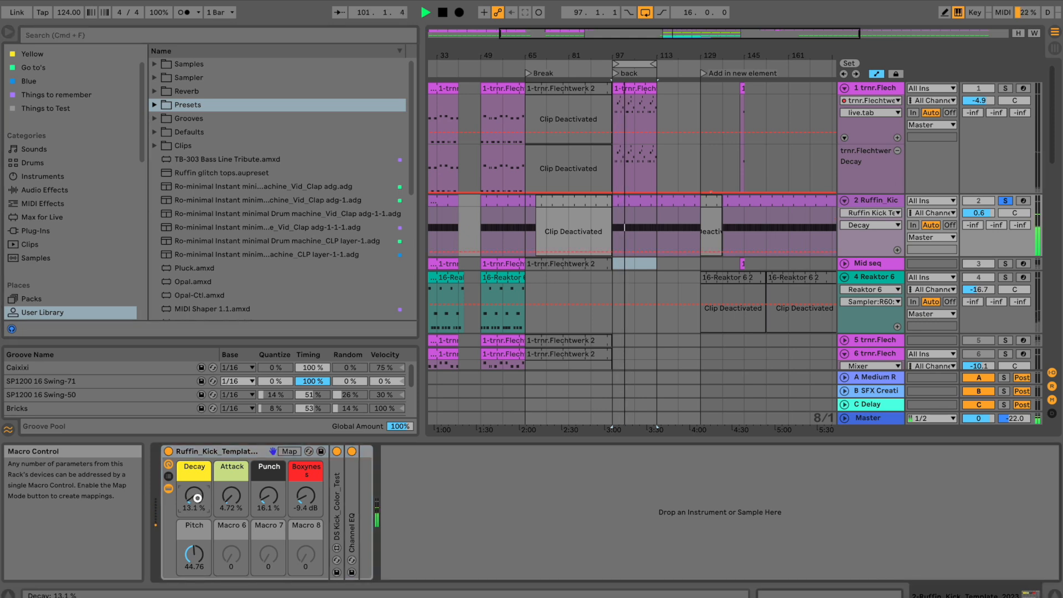
Search all browser results for "eq" and add EQ Eight after the kick rack.
click(350, 40)
text(eq)
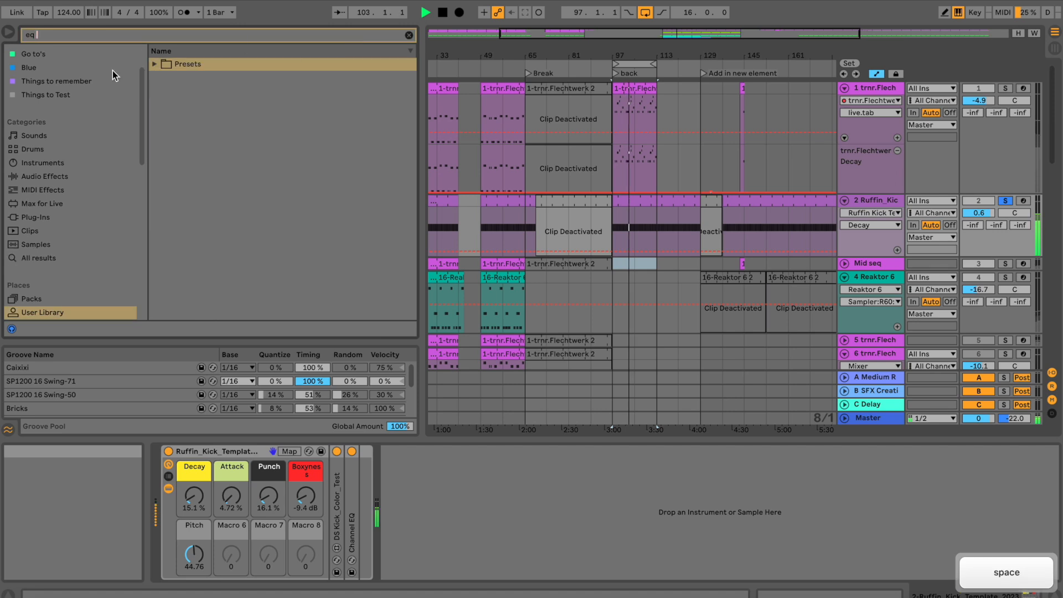
click(39, 257)
drag(199, 74, 436, 525)
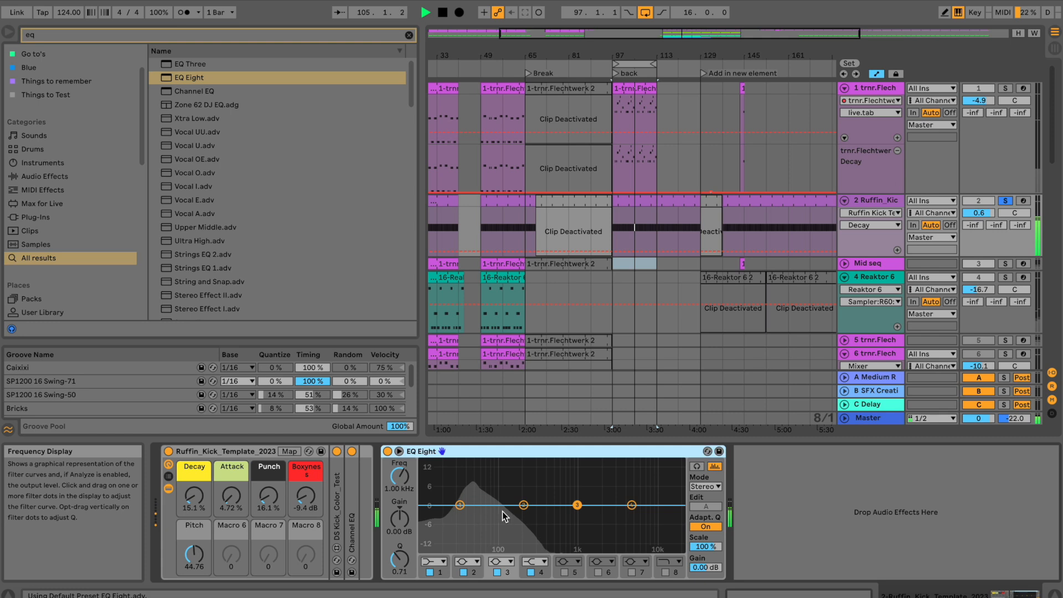
Cut EQ Eight's band 2 by 7.07 dB at 55.0 Hz with a Q of 2.78, comparing it bypassed, and stop playback.
drag(524, 505, 480, 524)
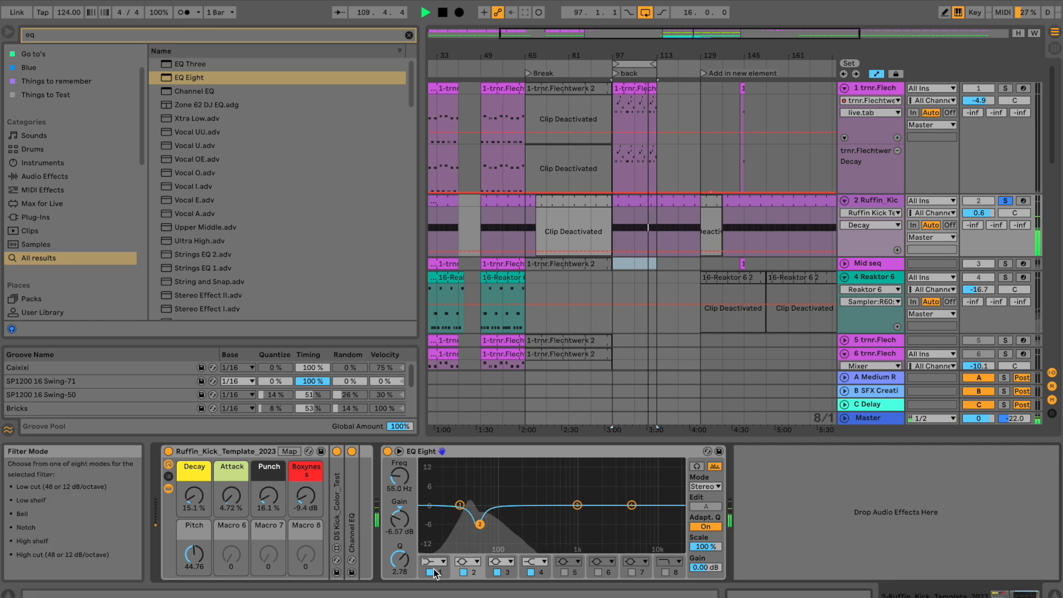
click(463, 572)
click(463, 573)
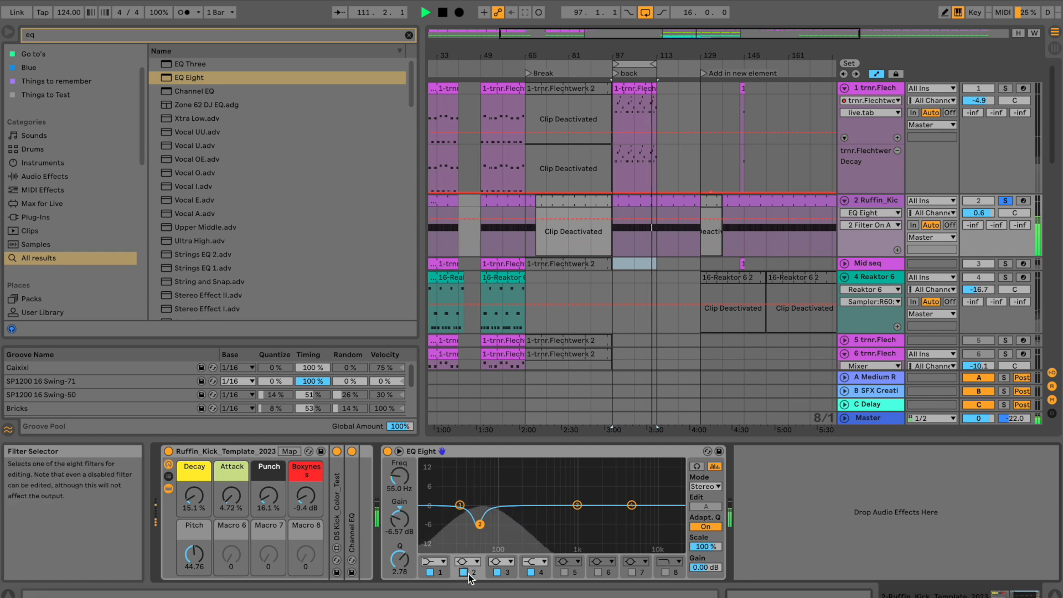
key(space)
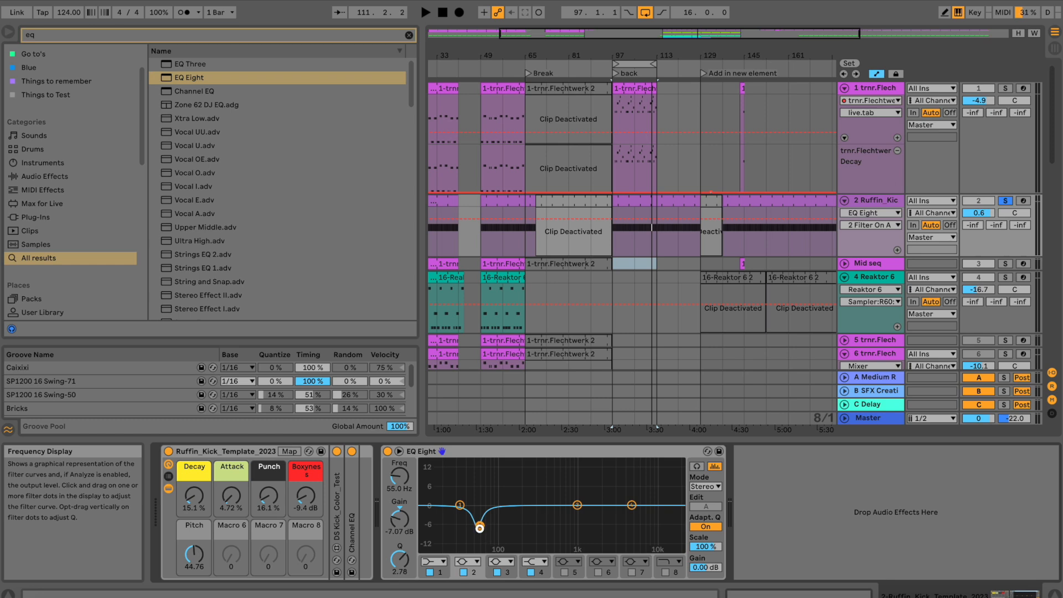
Play the kick while switching EQ Eight's band 2 off and on to compare, leaving it enabled.
click(465, 572)
key(space)
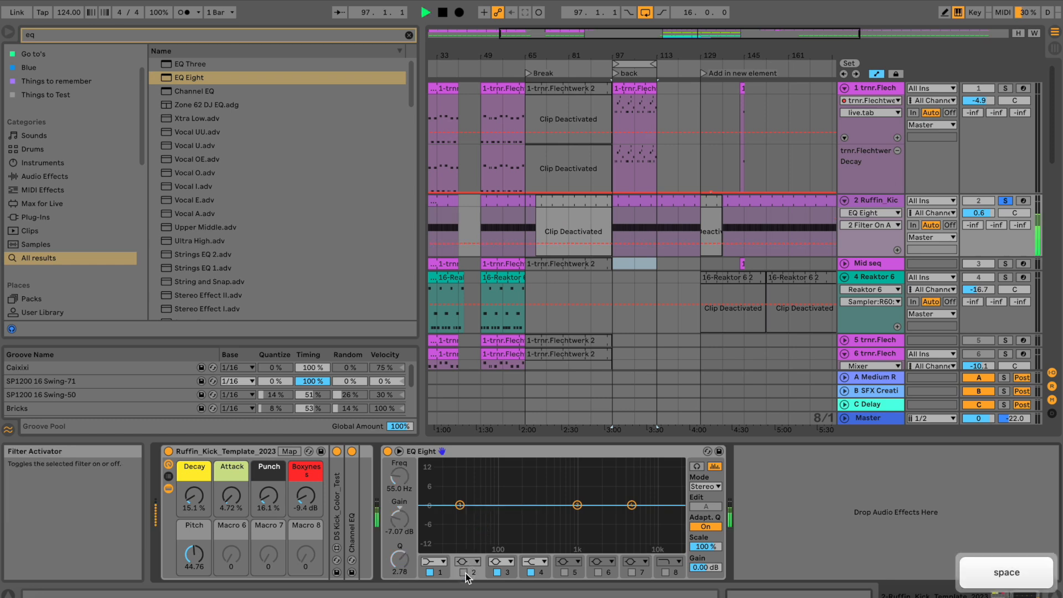
click(464, 573)
click(465, 572)
click(464, 573)
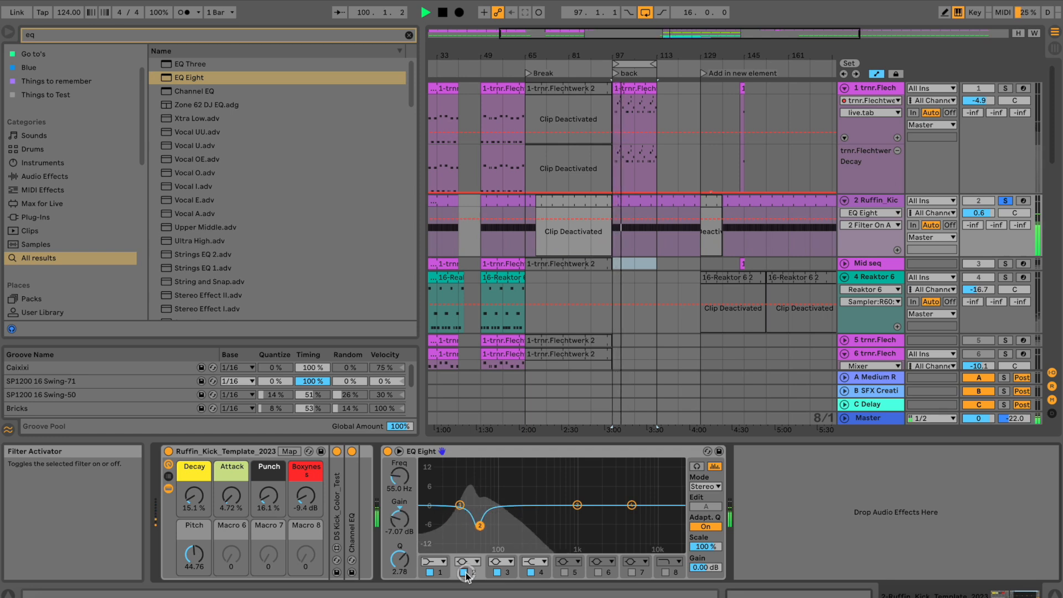
key(space)
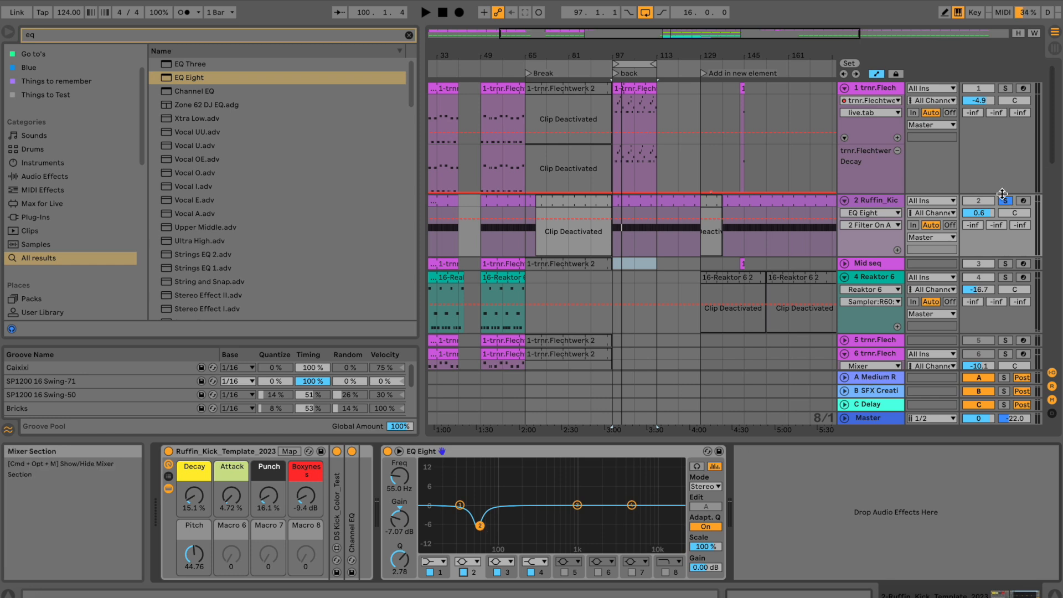
Solo the first trnr.Flechtwerk track together with the kick and play the "back" section.
click(1004, 143)
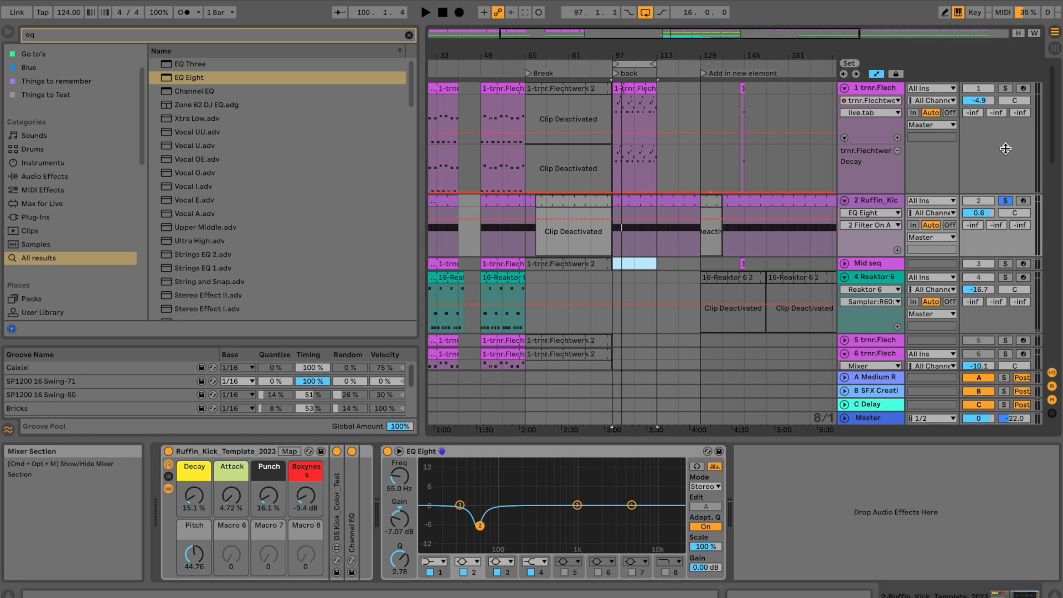
click(1005, 88)
key(space)
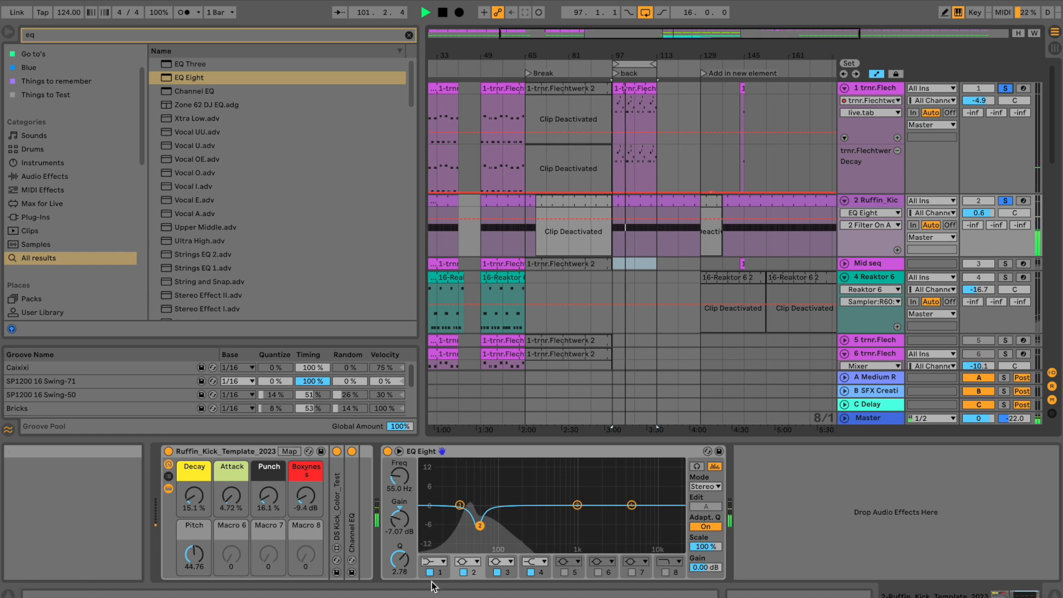
Change EQ Eight's band 1 on the kick to a low cut at 25.0 Hz.
click(432, 561)
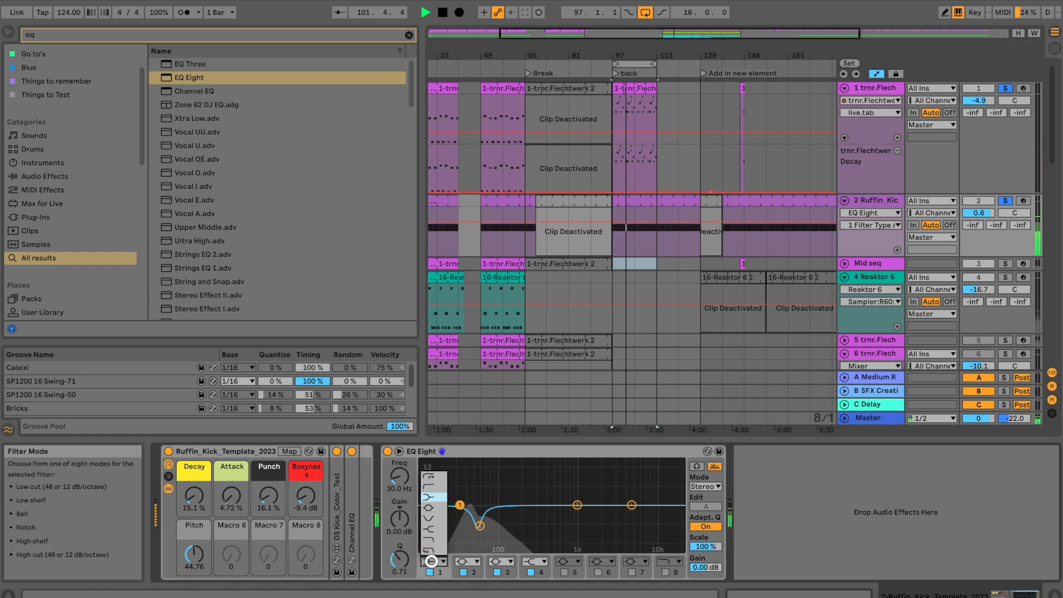
click(425, 478)
drag(407, 485, 407, 493)
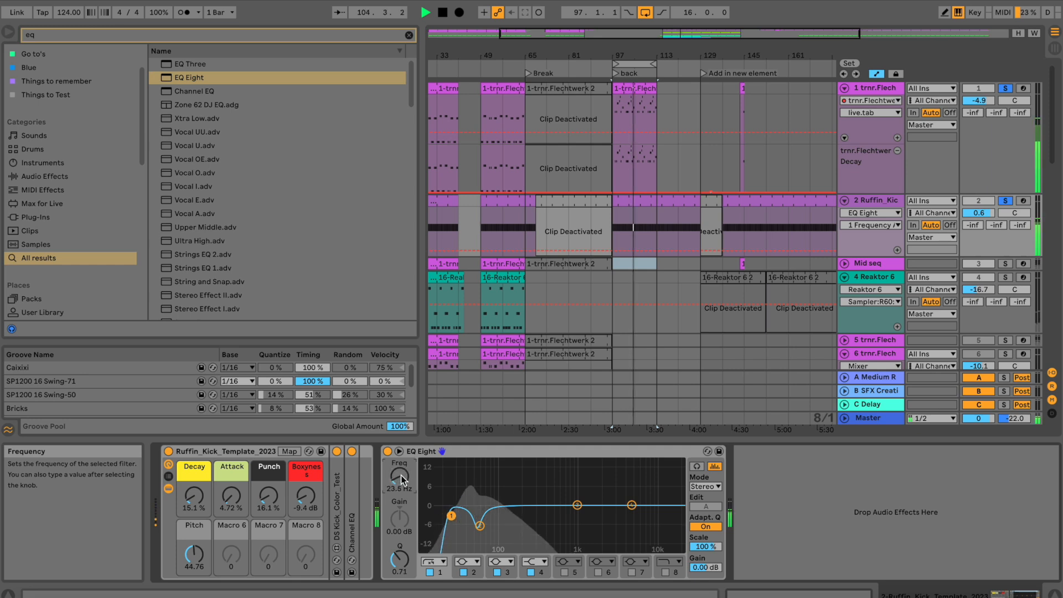
drag(400, 474, 401, 471)
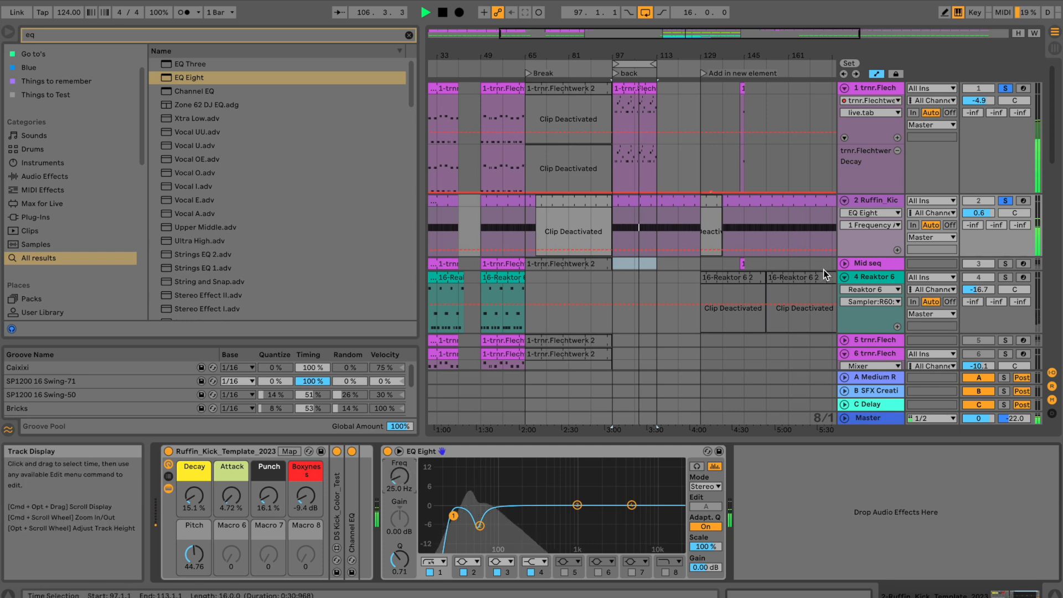
Bypass and re-enable the kick's EQ Eight to compare the sound, and stop playback.
click(388, 453)
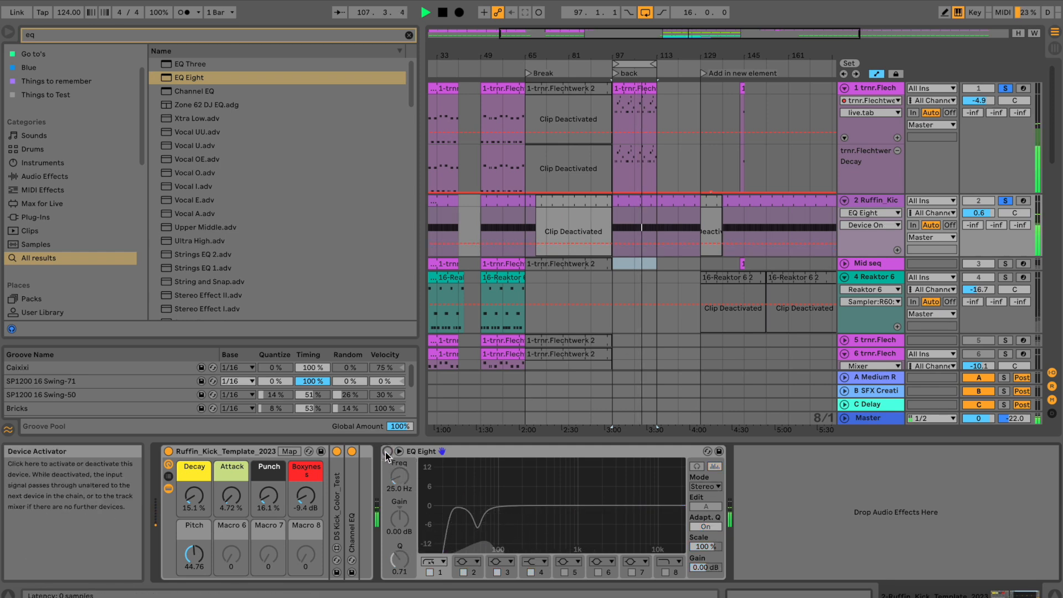
click(387, 453)
key(space)
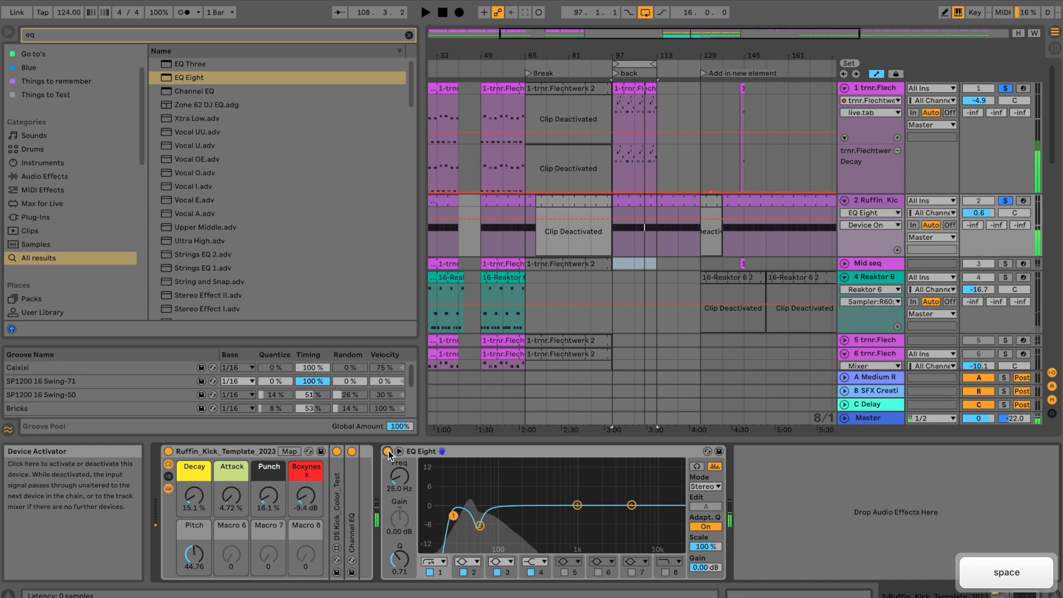
Solo the Reaktor 6 track and view its Krypt ensemble, closing the plug-in window again.
click(871, 262)
click(872, 277)
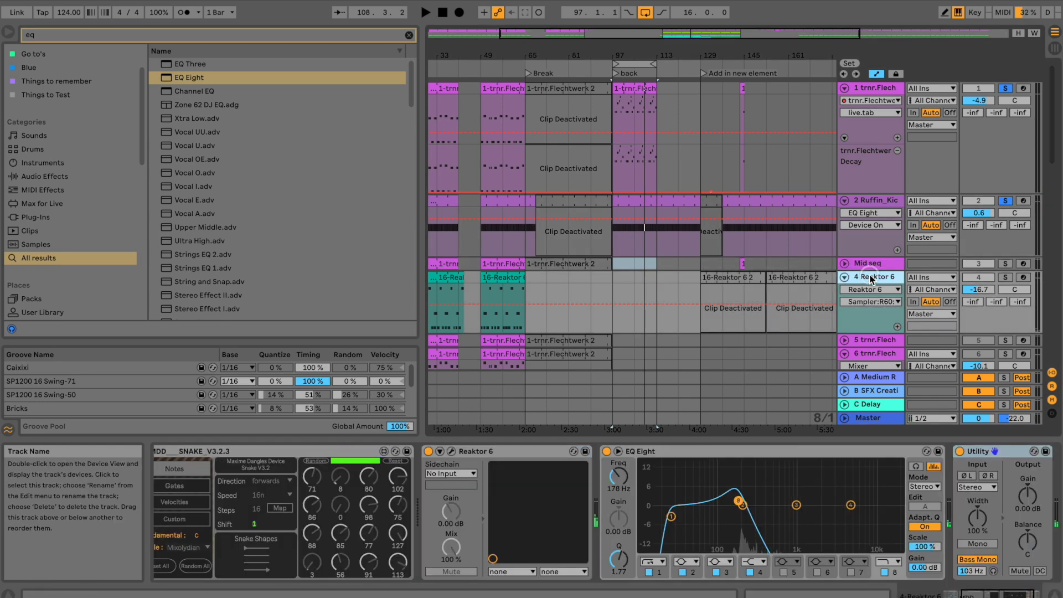
click(1006, 277)
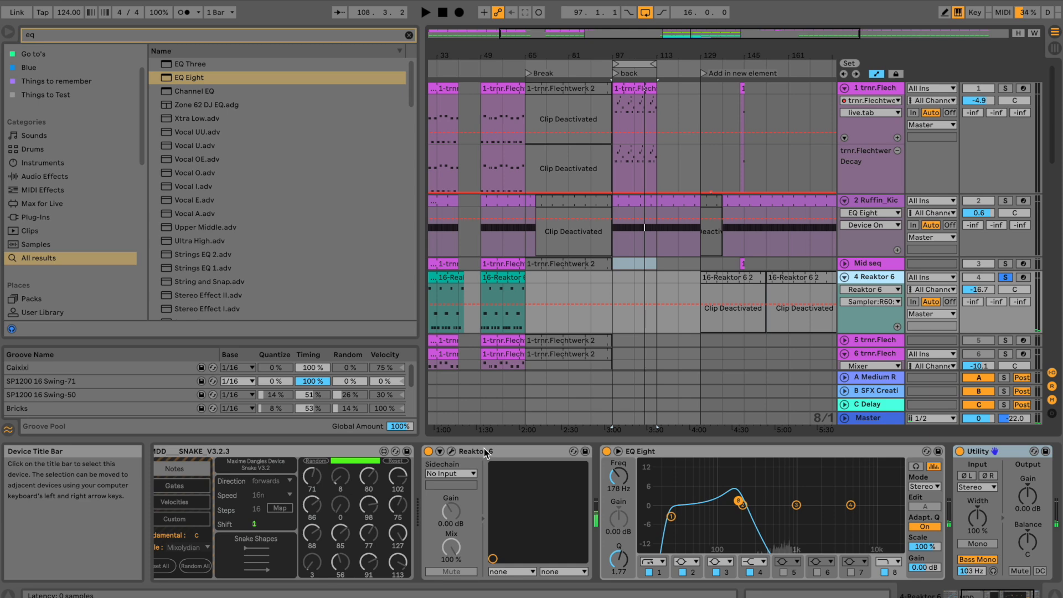
click(451, 451)
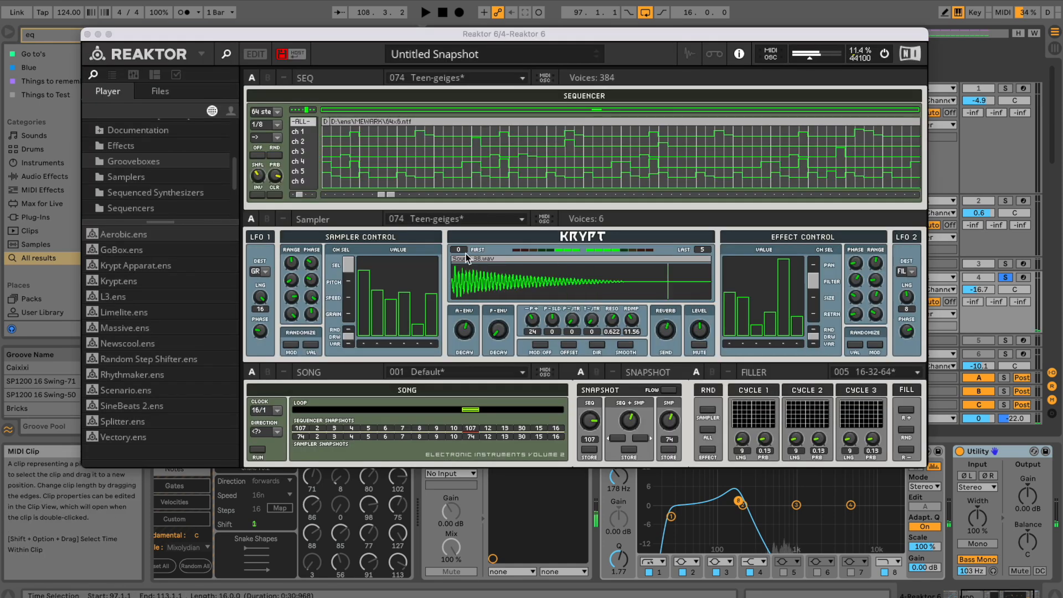
click(87, 34)
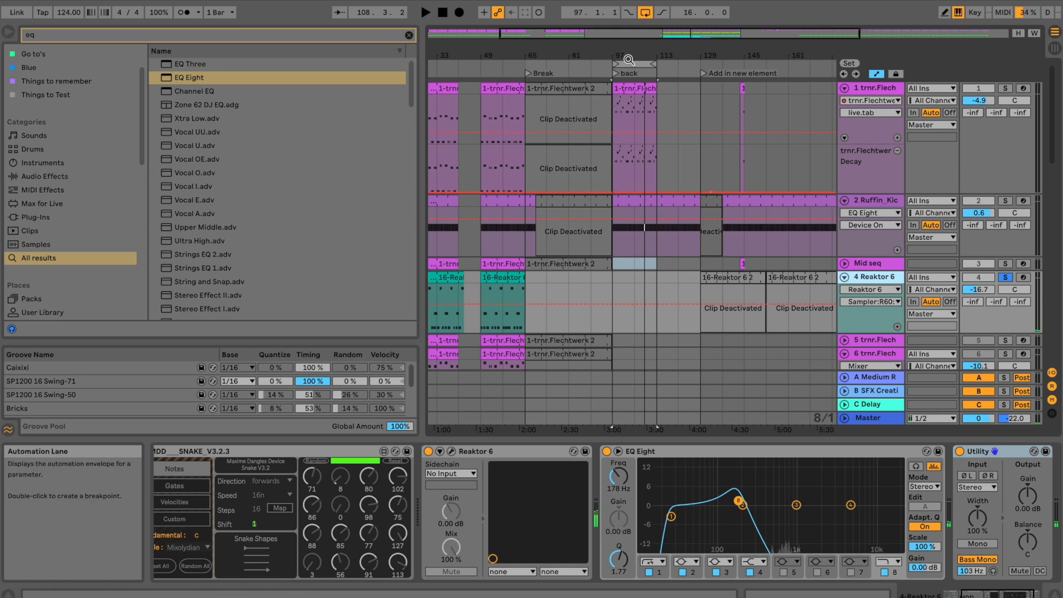
Play the "back" section and add the Ruffin kick and first trnr.Flechtwerk tracks to the soloed Reaktor 6 track.
click(629, 64)
key(space)
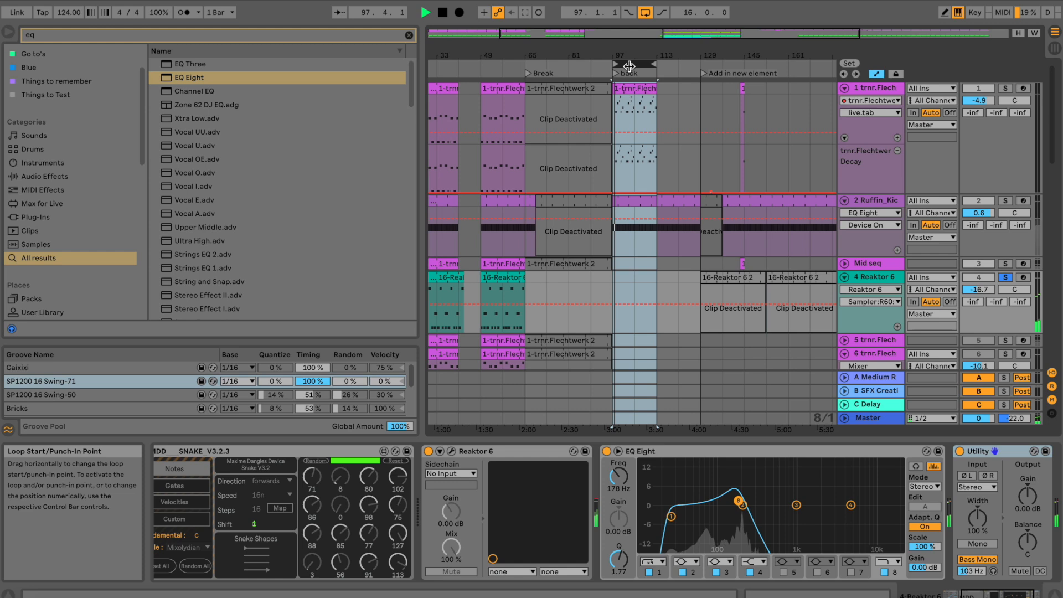
click(1005, 200)
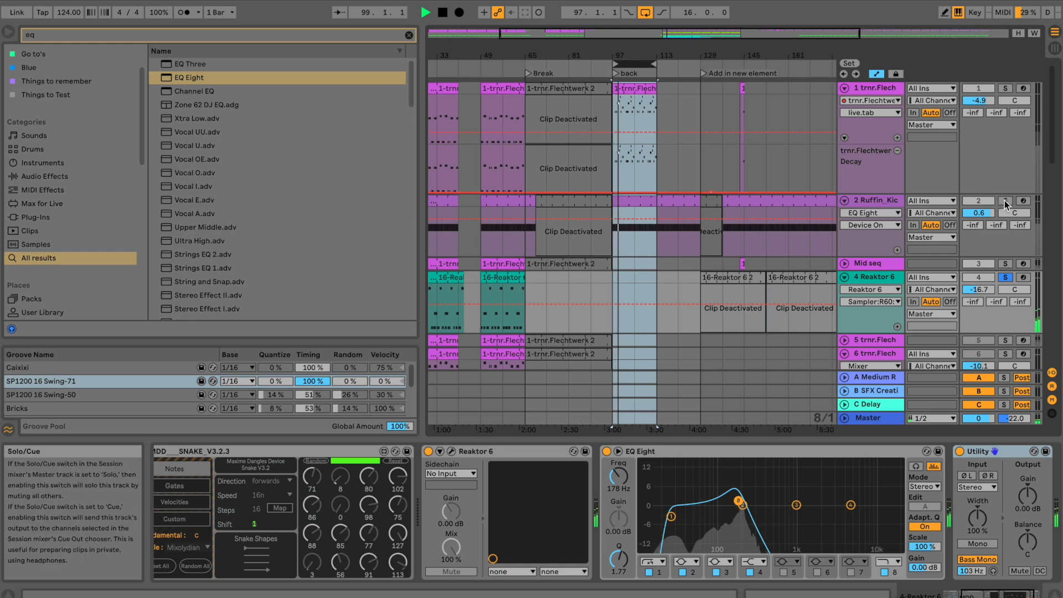
click(1005, 88)
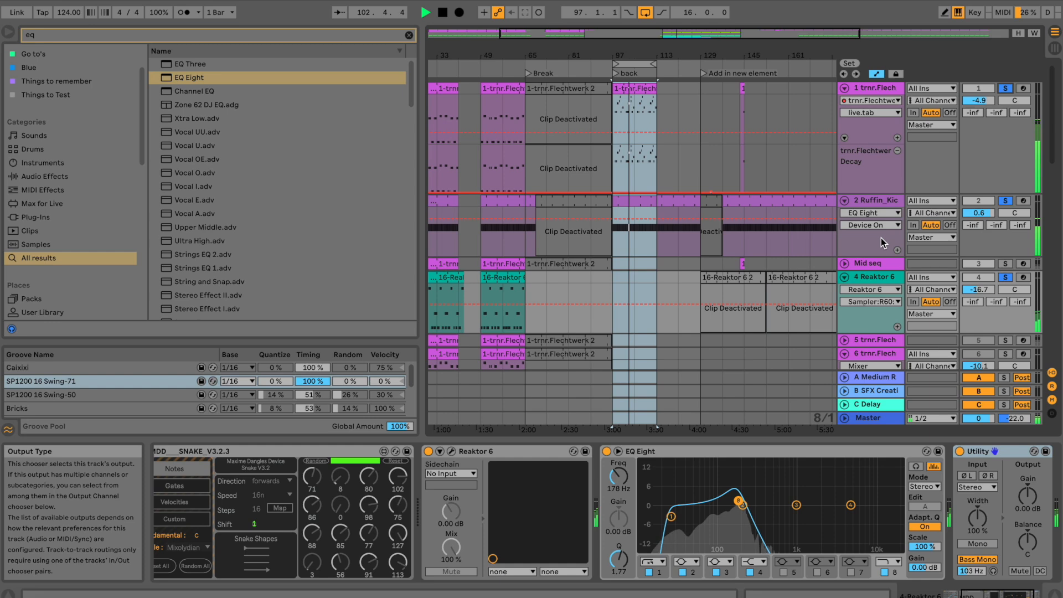
Add Mid seq to the soloed tracks and unfold it to show its devices.
scroll(881, 237, down, 3)
click(1008, 202)
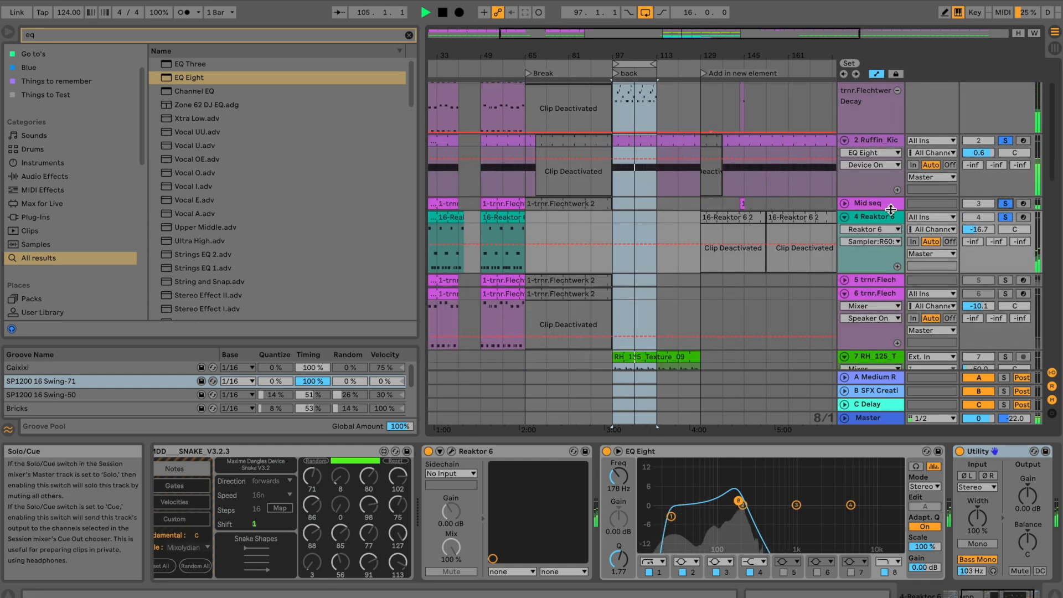
click(845, 203)
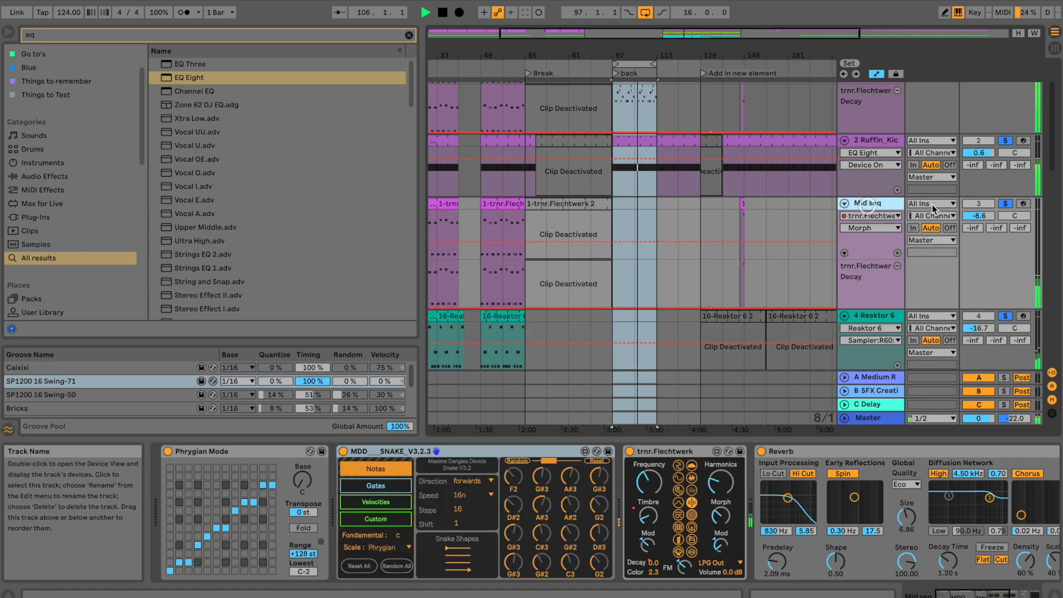
Audition different trnr.Flechtwerk synthesis models on Mid seq, ending on the first column's fifth model, and stop playback.
click(676, 494)
click(677, 512)
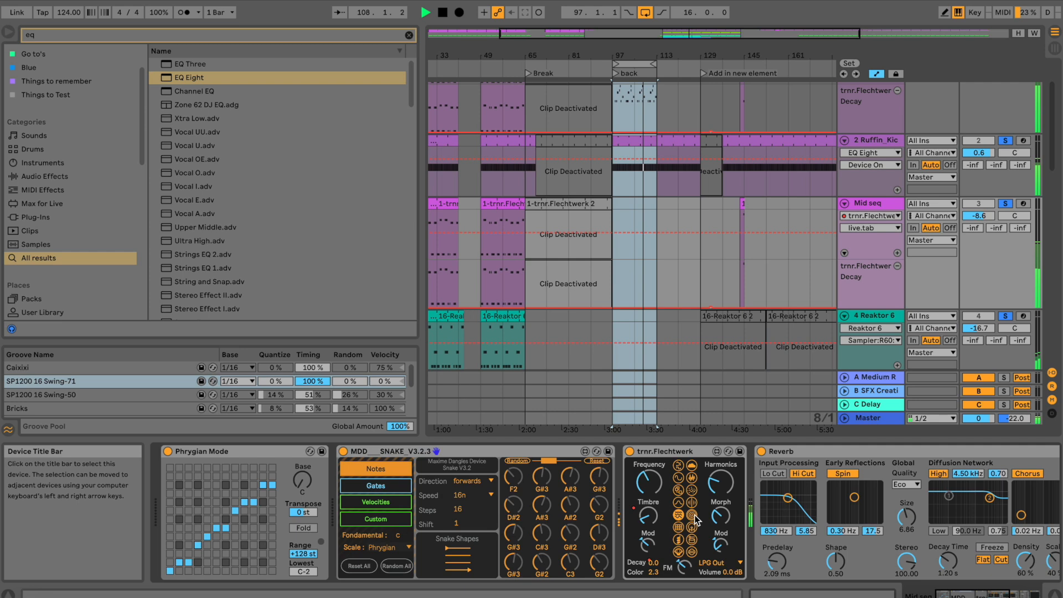
click(693, 529)
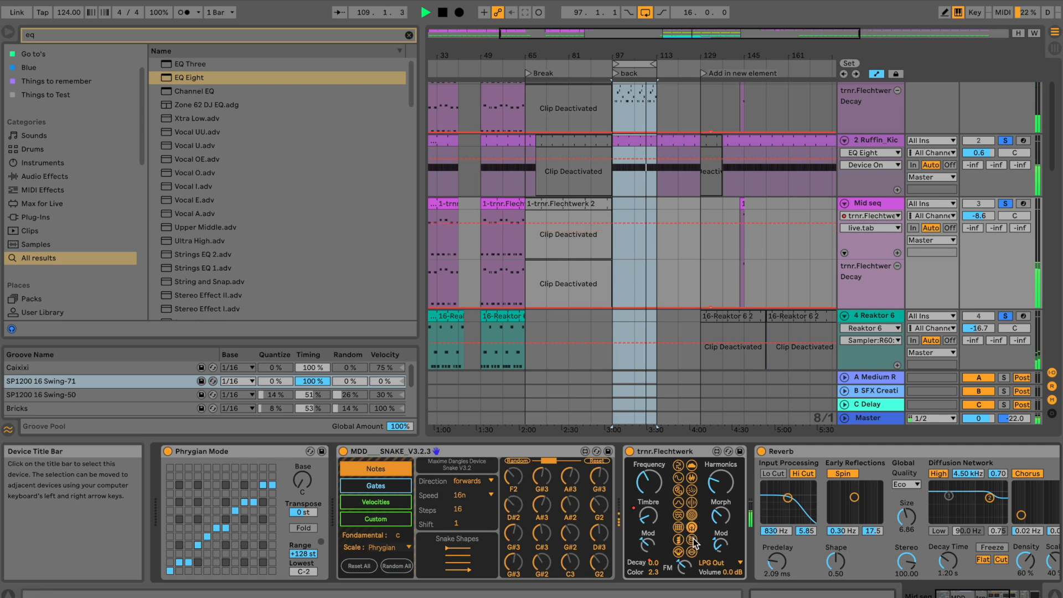
click(693, 539)
click(692, 552)
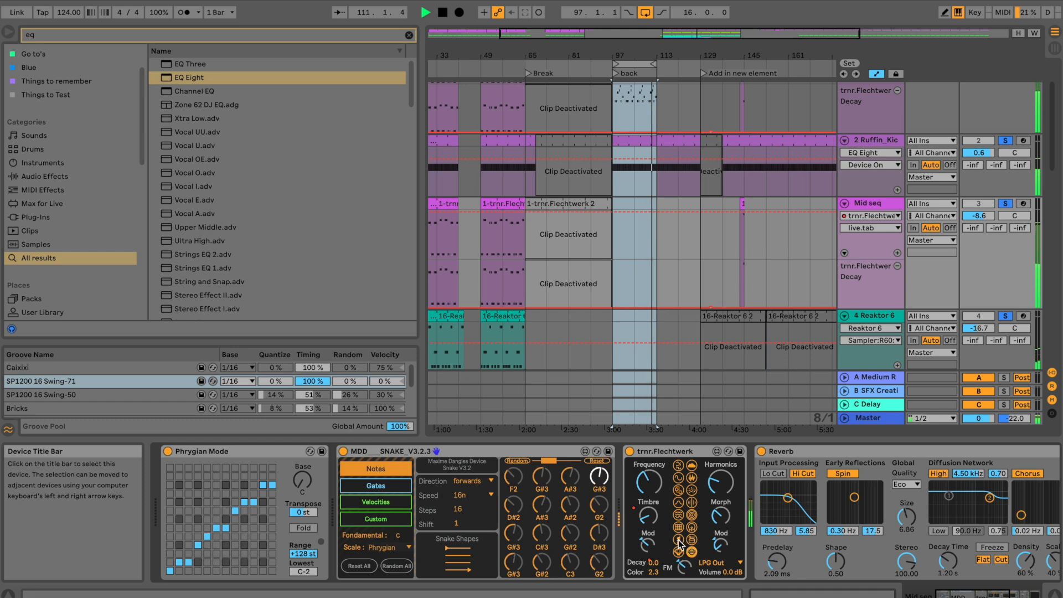
click(679, 539)
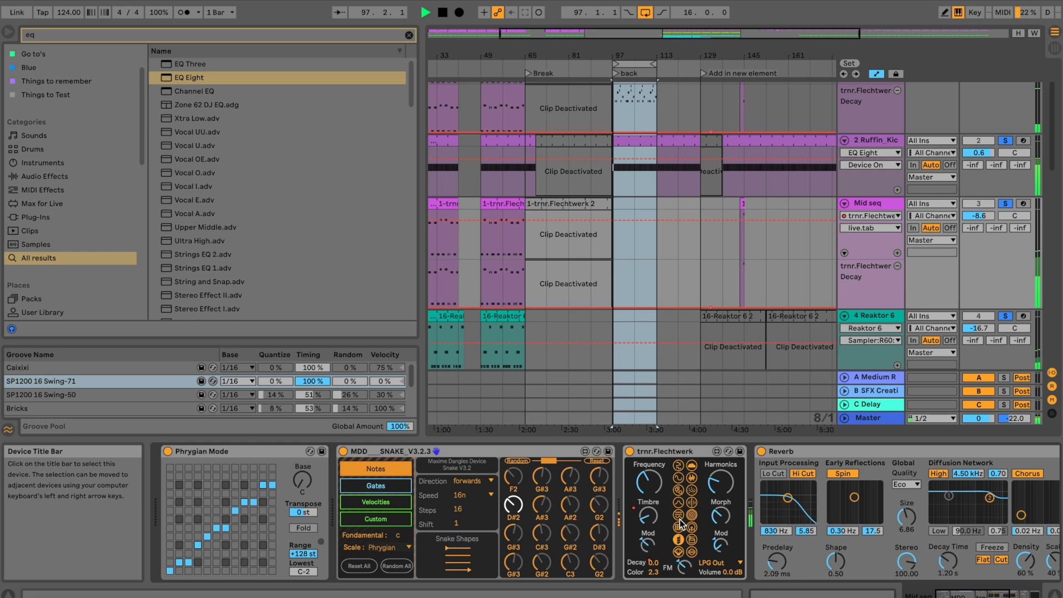
click(679, 528)
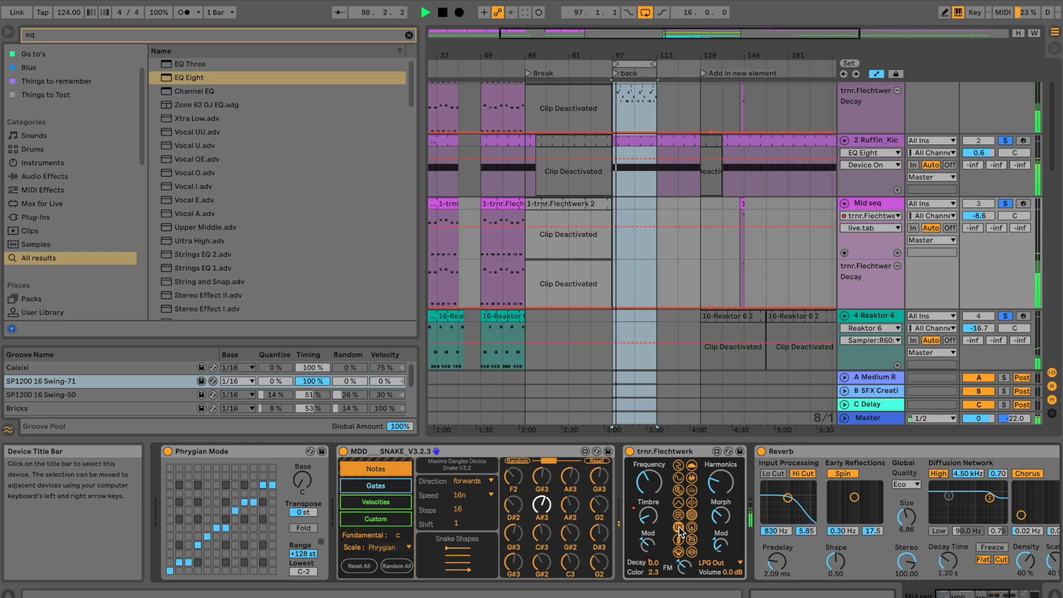
click(679, 516)
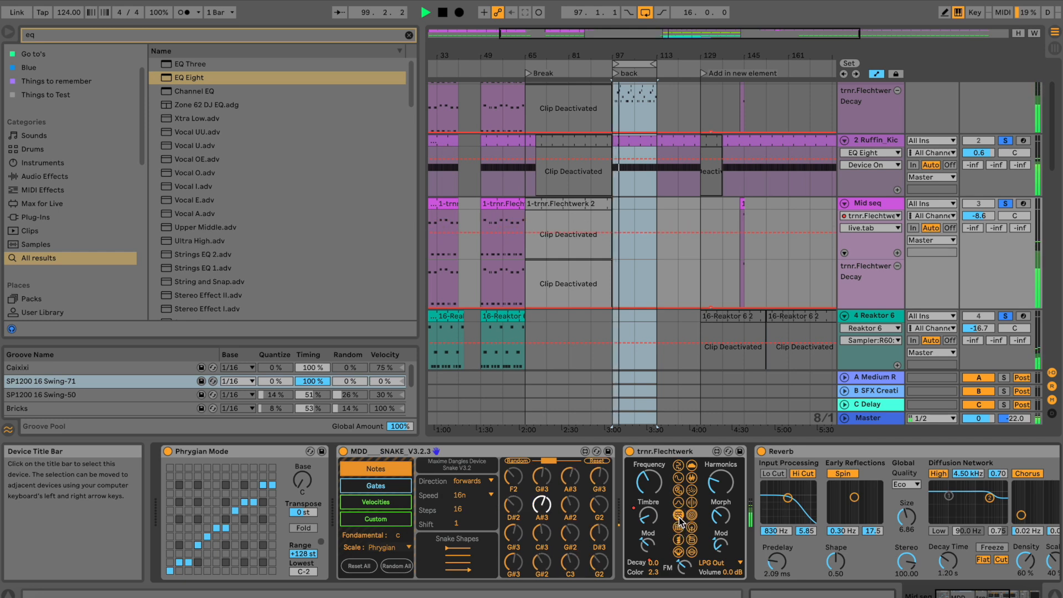
key(space)
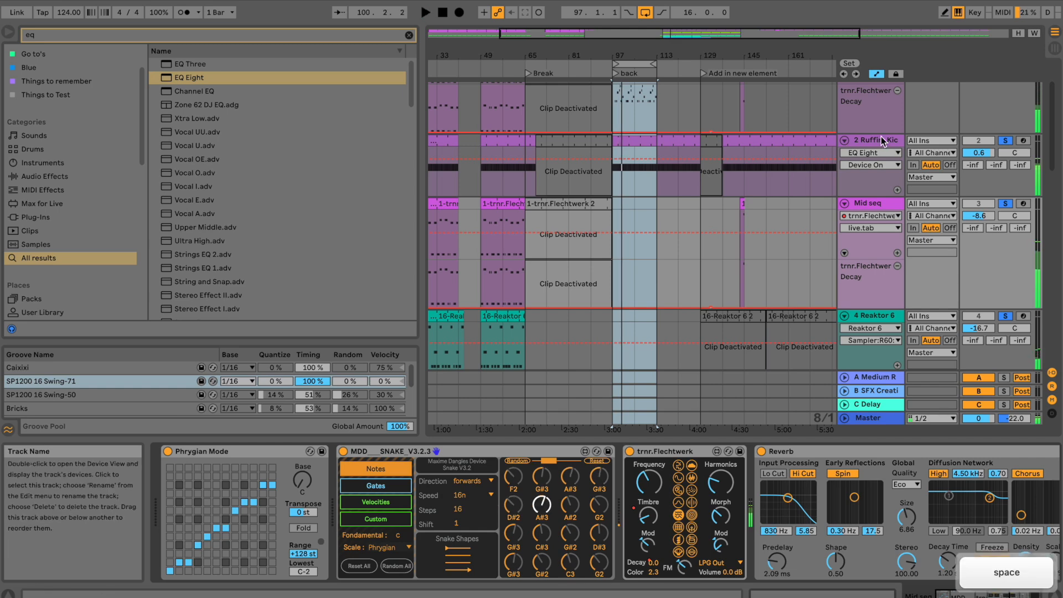
Take Mid seq out of solo and open the Reaktor 6 track's Krypt plug-in window.
click(1005, 204)
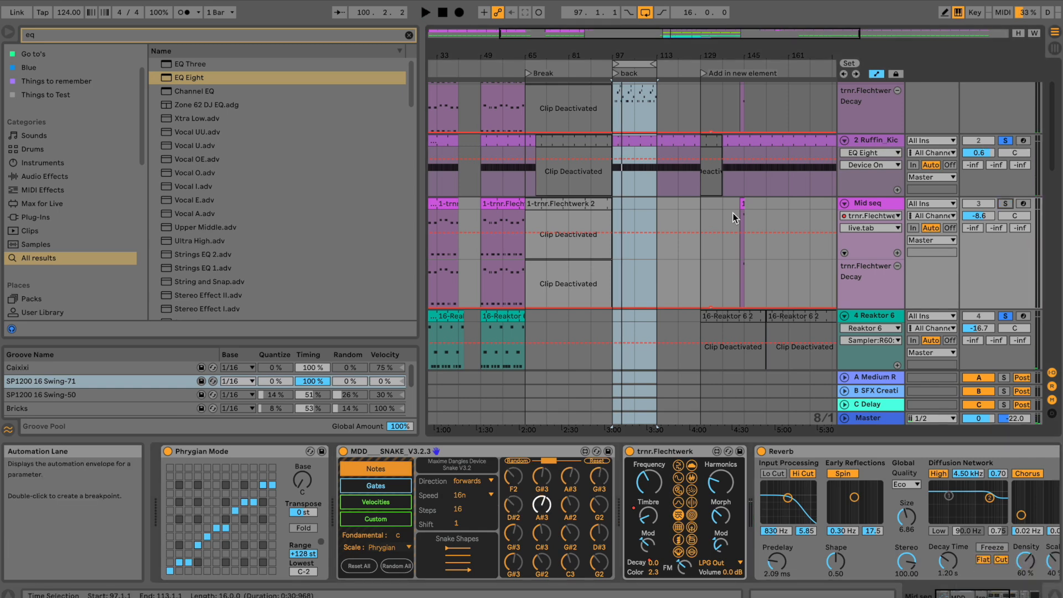
click(864, 314)
scroll(859, 307, down, 3)
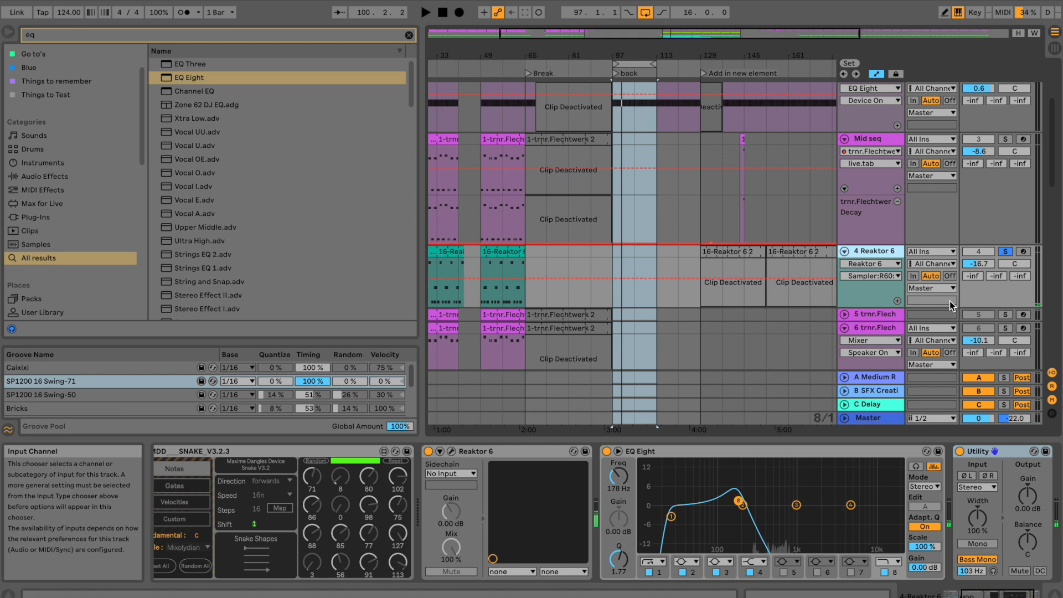
click(451, 452)
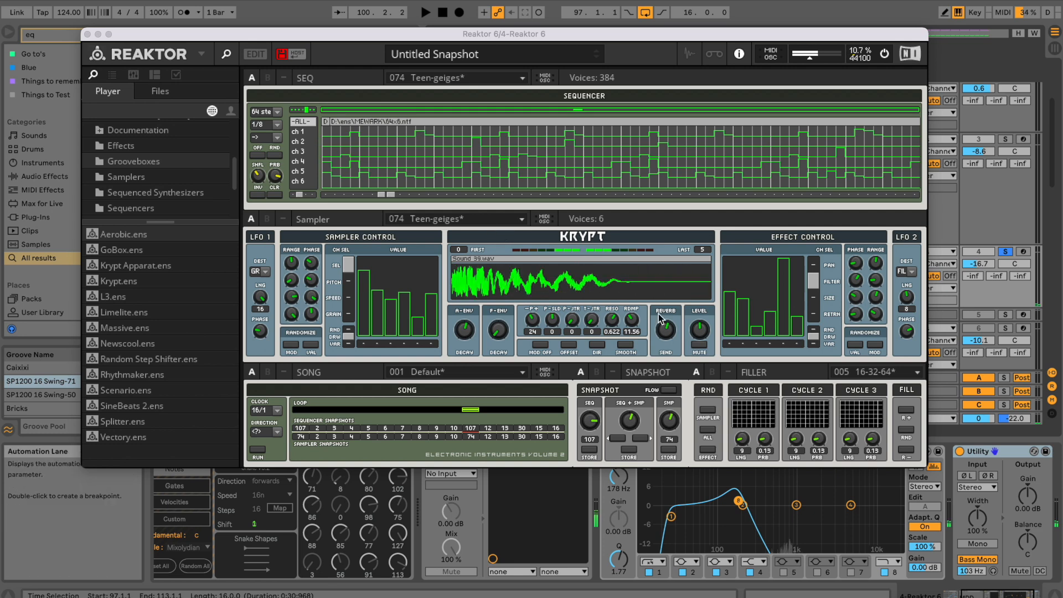
Play the section while examining Krypt's reverb and snapshot controls, then close the plug-in window and stop playback.
click(666, 331)
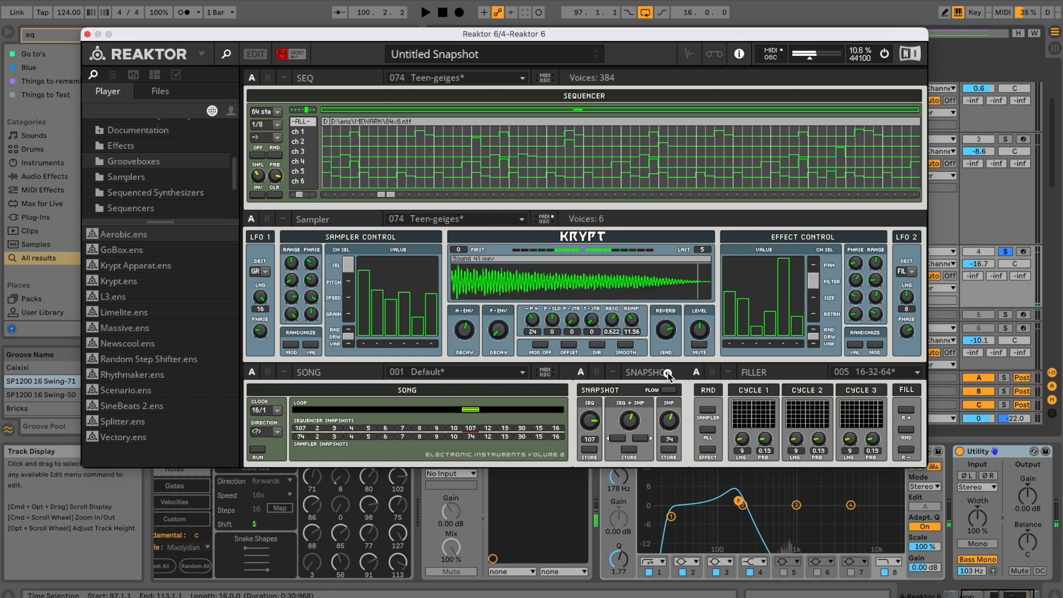
key(space)
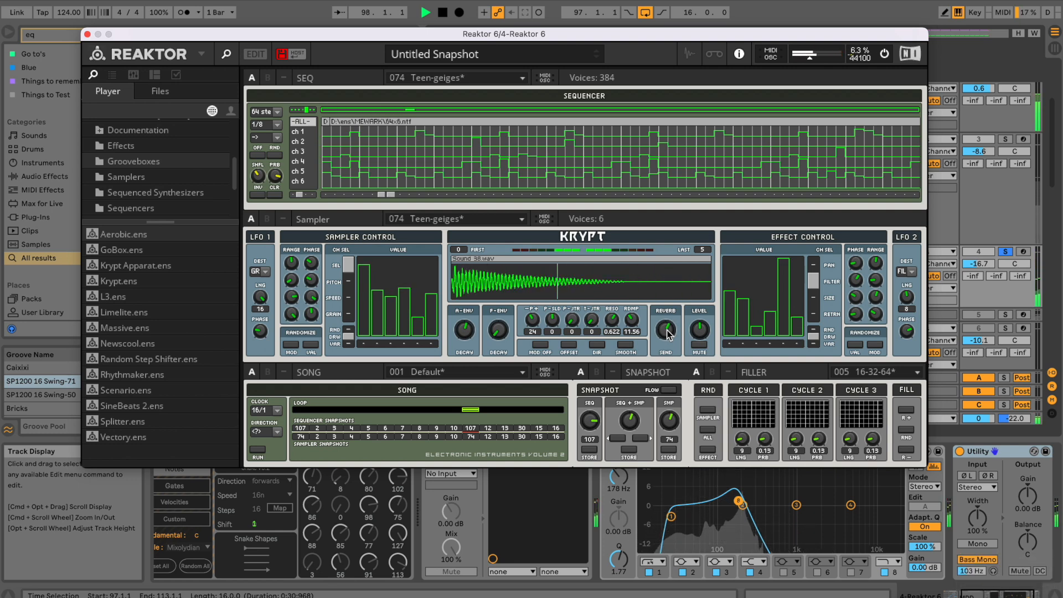
click(669, 458)
click(659, 414)
click(651, 395)
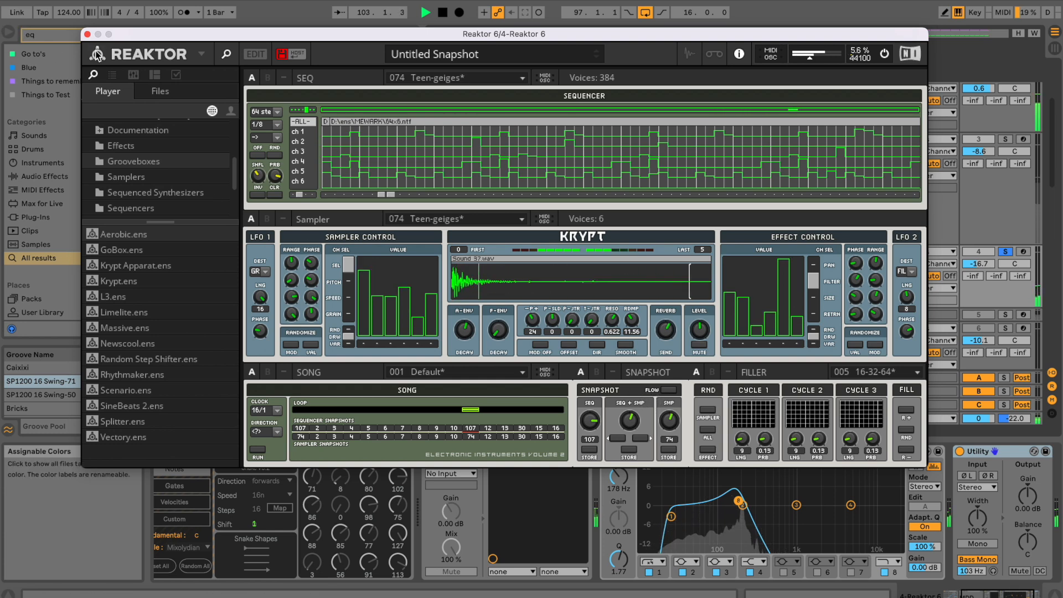
click(87, 33)
key(space)
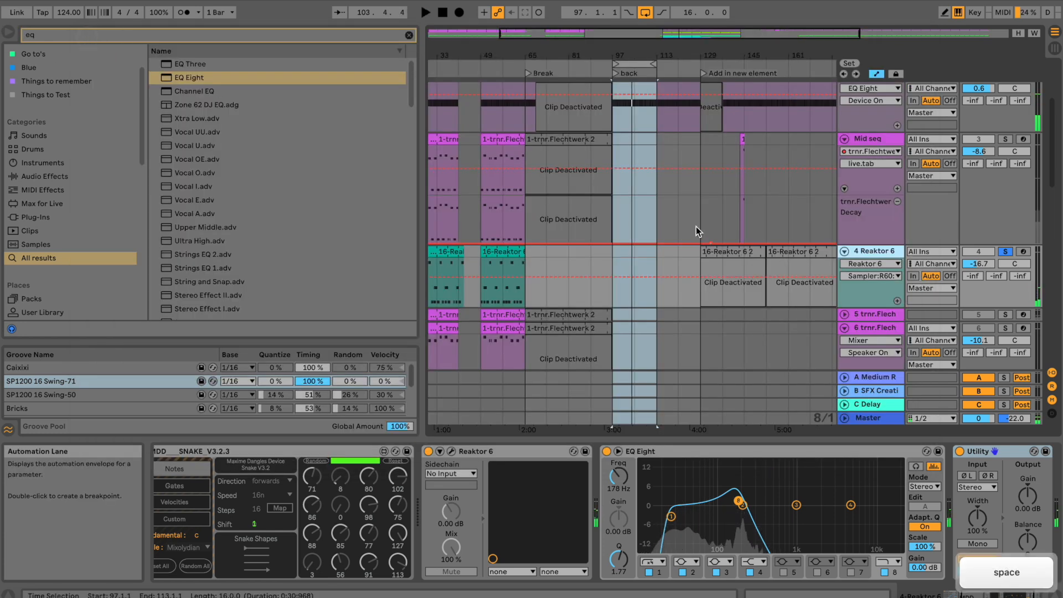
Solo only the RH_125_Texture track, show its device chain and play the "back" section.
click(863, 314)
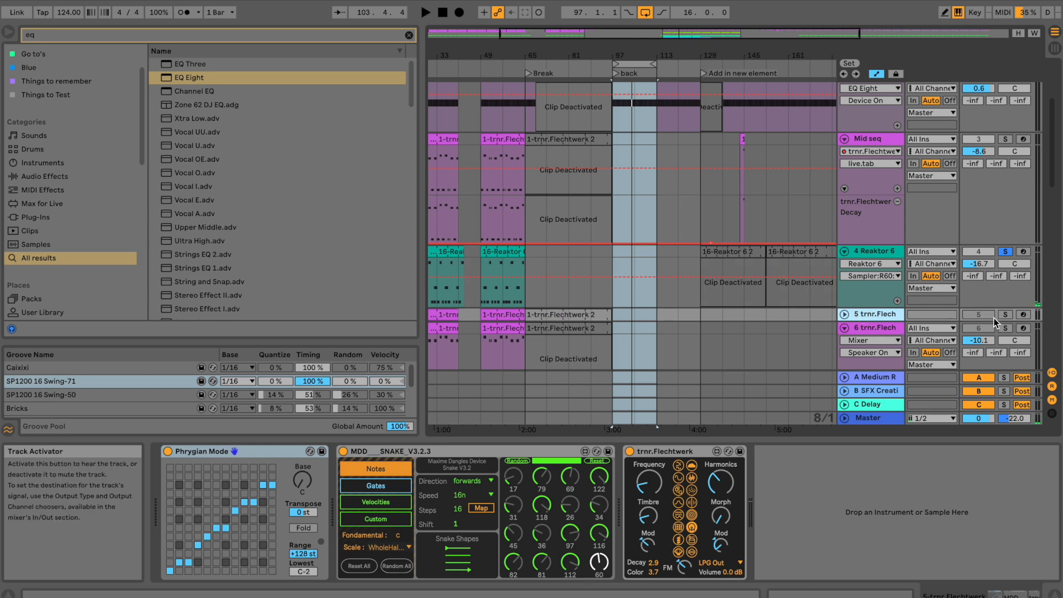
scroll(1013, 271, down, 3)
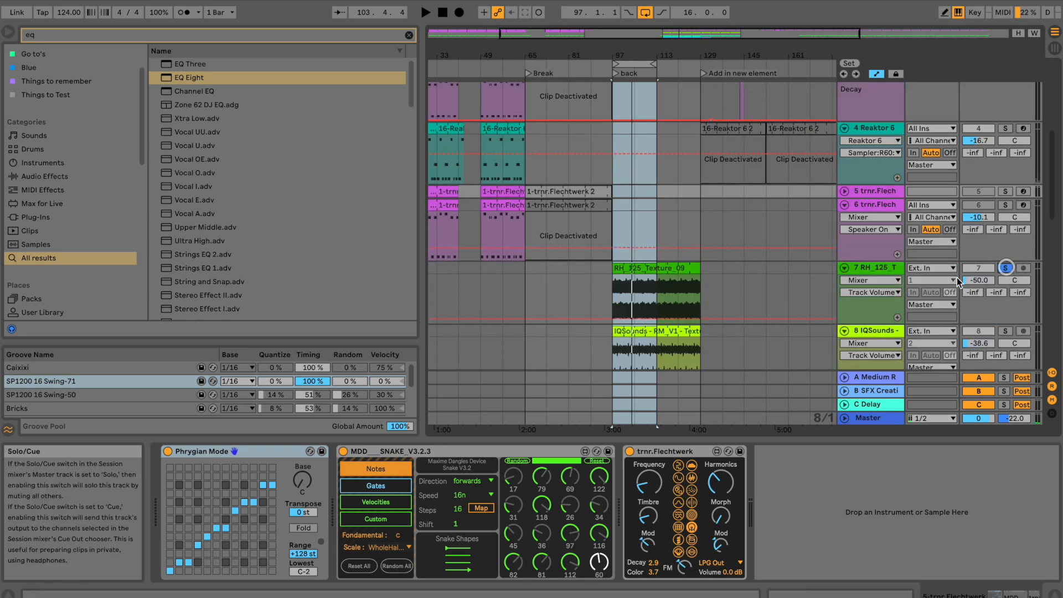
click(895, 267)
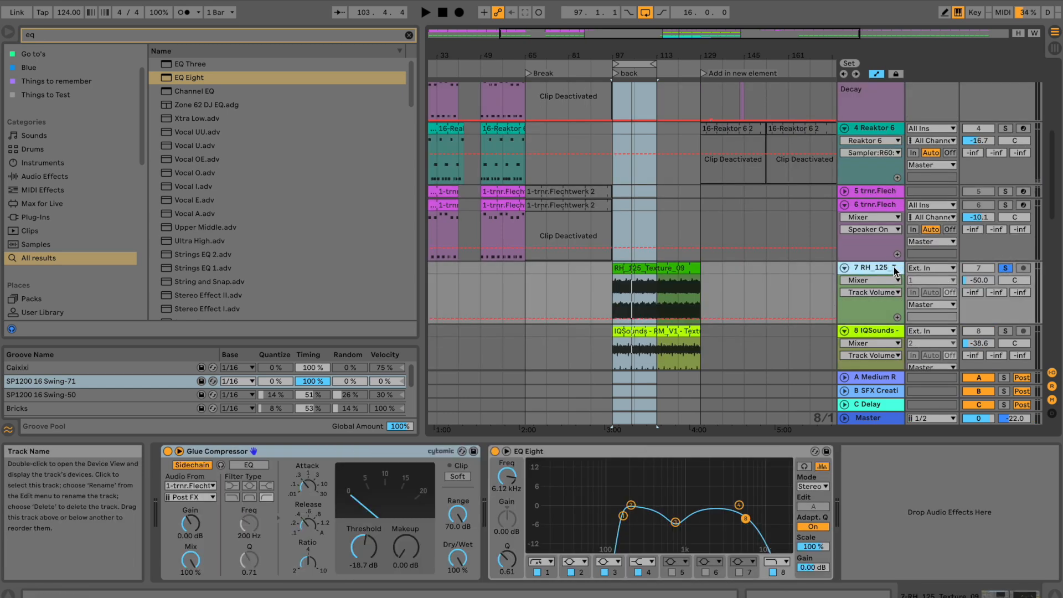
key(space)
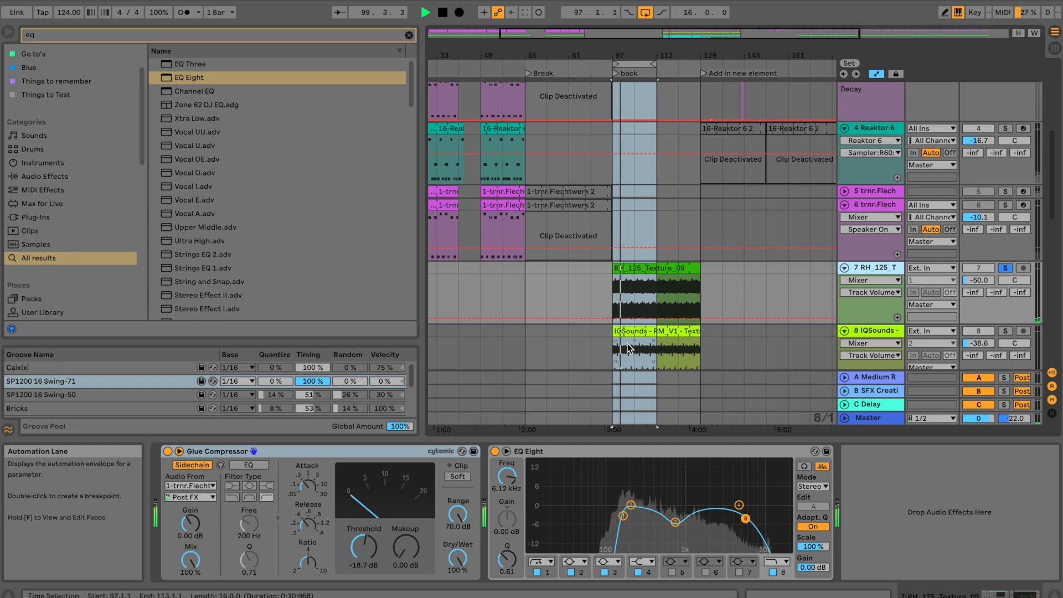
Check the source list of the texture's Glue Compressor sidechain, keep 1-trnr.Flechtwerk, and stop playback.
click(186, 486)
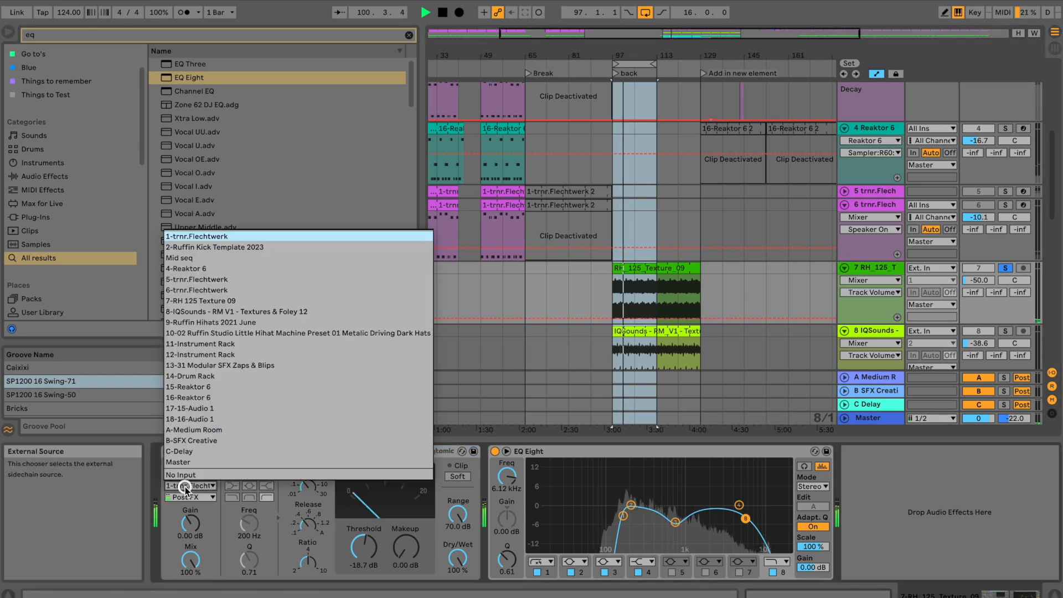
click(185, 487)
key(space)
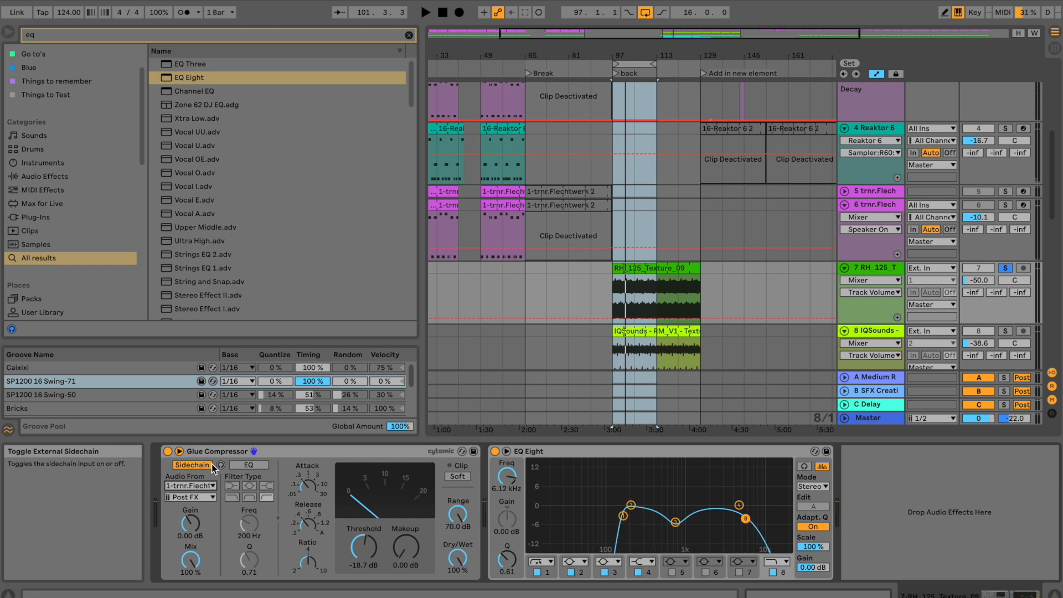
Set the Glue Compressor's sidechain gain on the RH_125_Texture track to 7.49 dB during playback, then stop.
scroll(893, 181, up, 4)
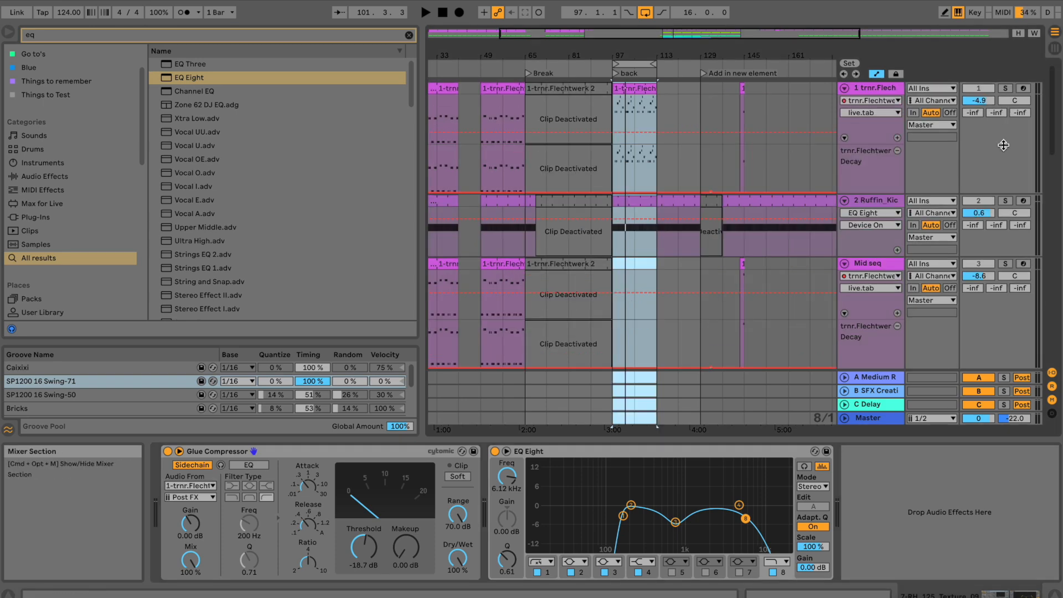
scroll(1004, 130, up, 2)
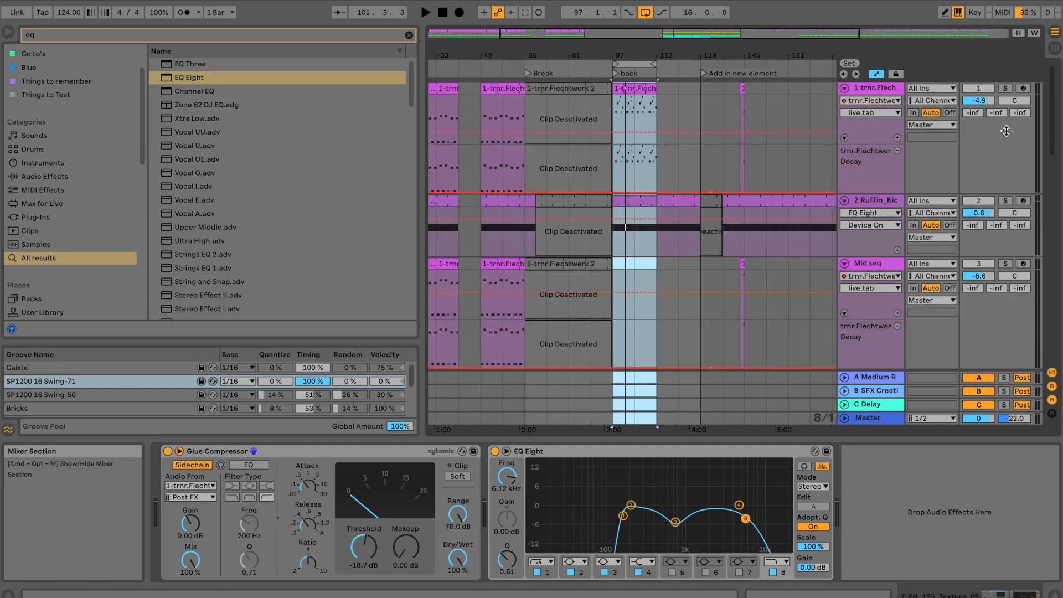
click(1005, 89)
scroll(760, 125, down, 6)
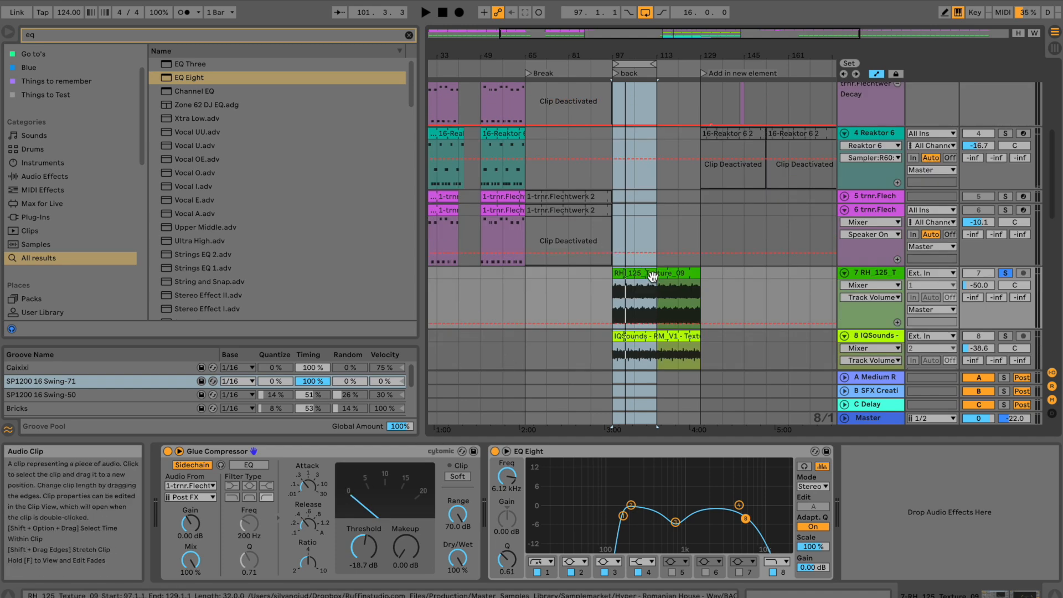
key(space)
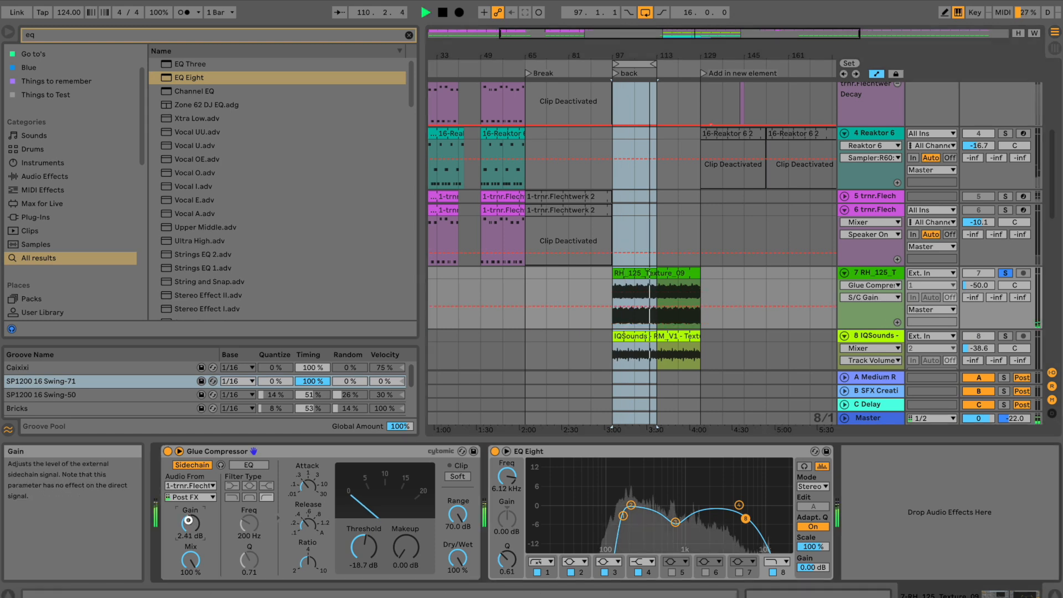
drag(189, 525, 188, 522)
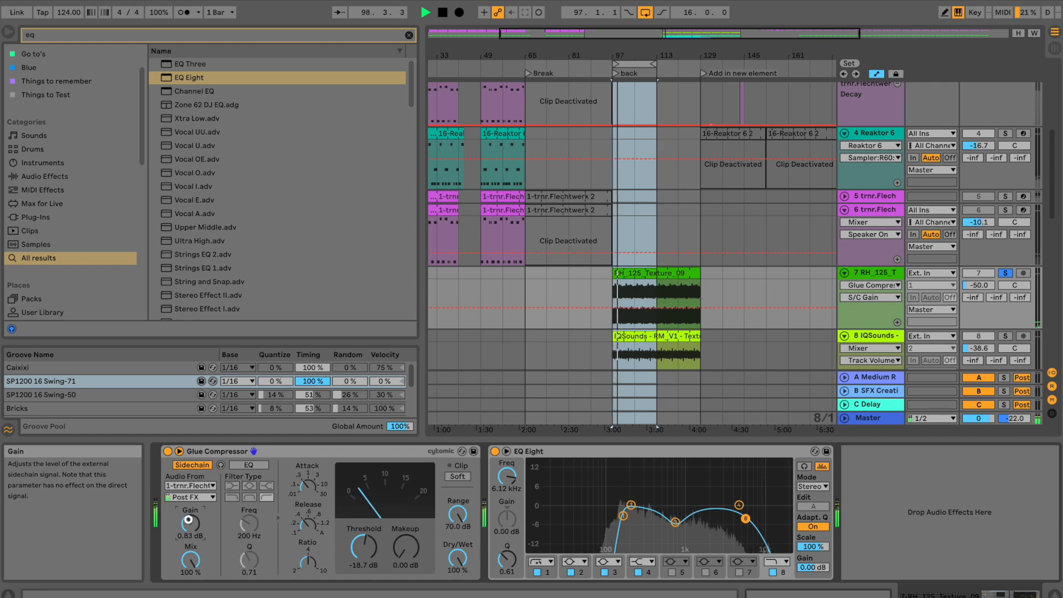
key(space)
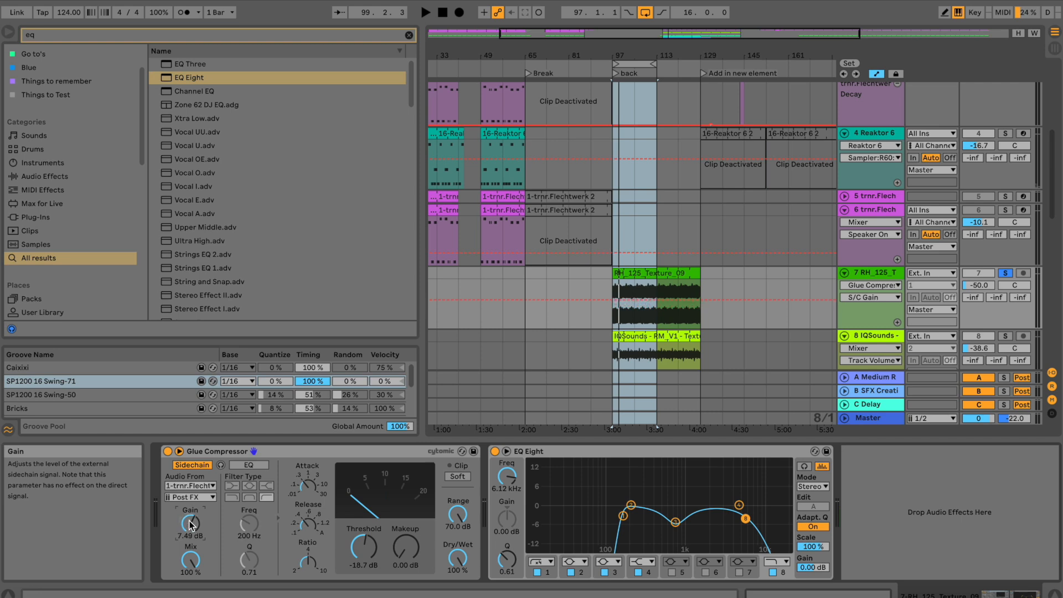
Set the Glue Compressor's sidechain gain on the RH_125_Texture track to -0.87 dB during playback, then stop.
key(space)
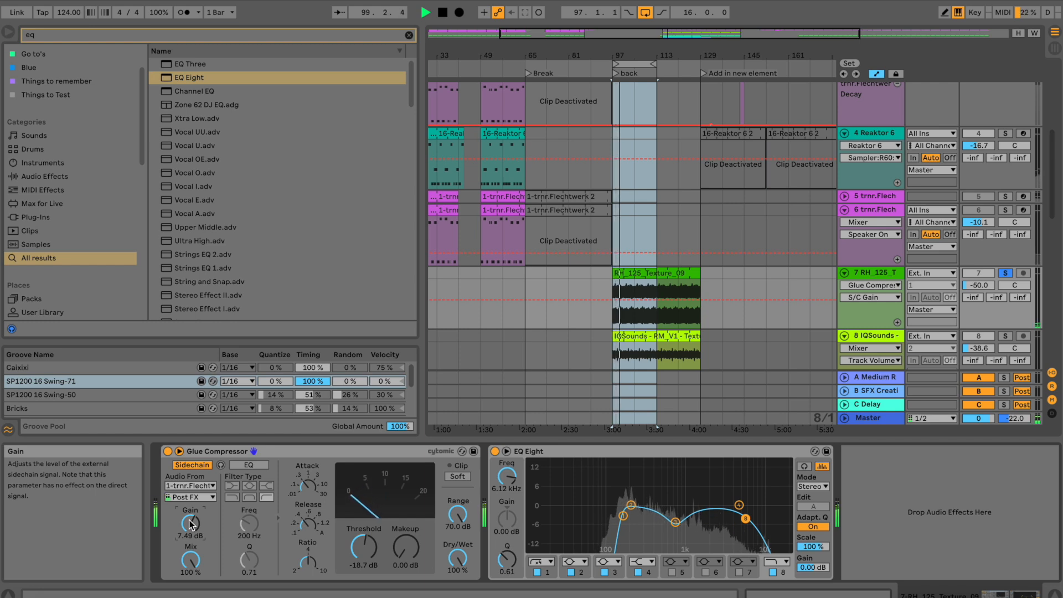
key(space)
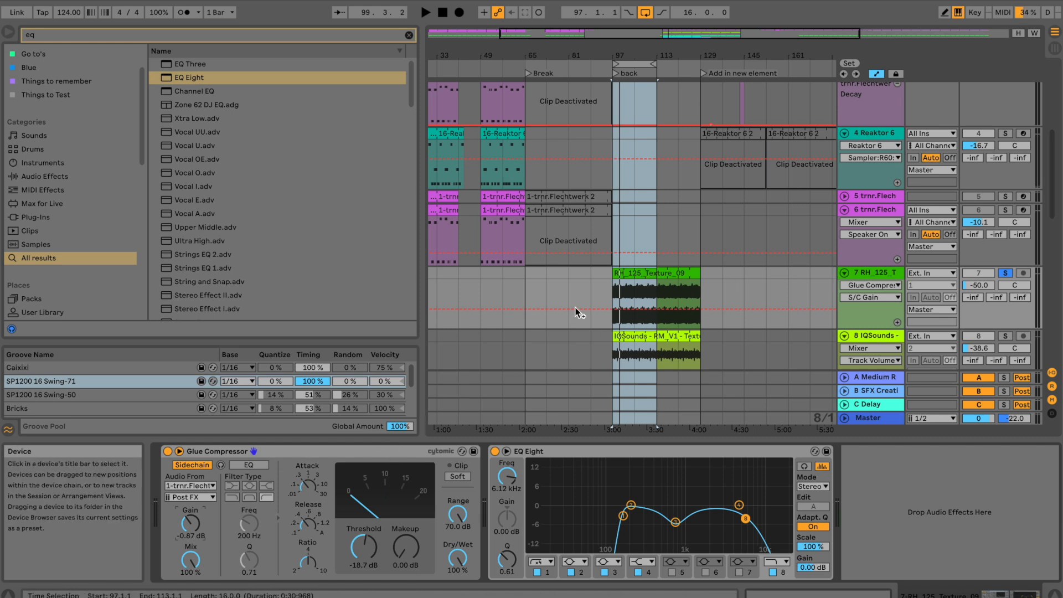
Play the IQSounds track in solo, add RH_125_Texture to the solo, and compare the two tracks' device chains.
click(631, 339)
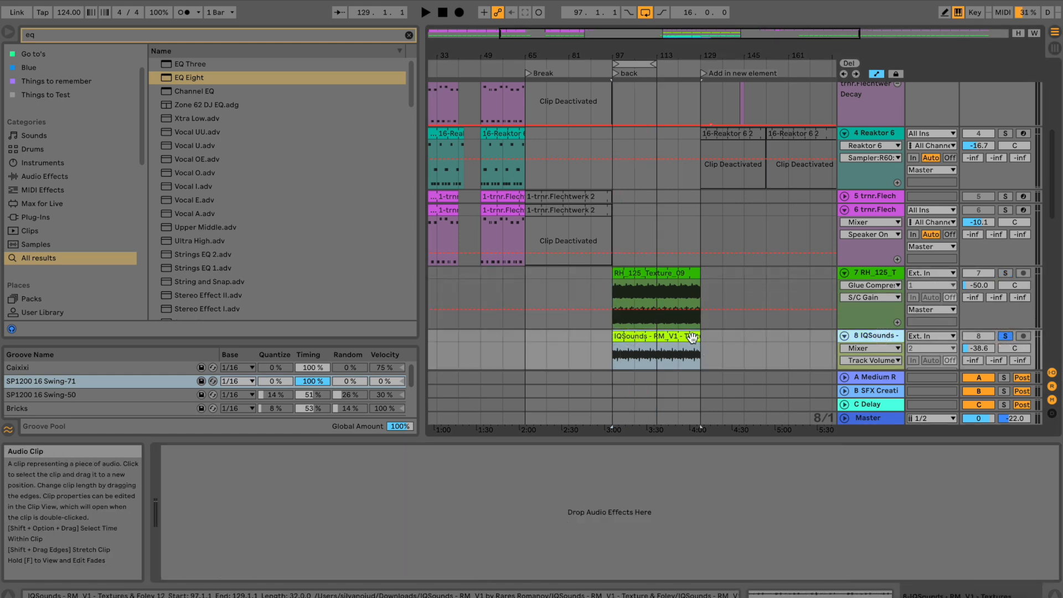
key(space)
click(1005, 273)
scroll(1002, 169, down, 2)
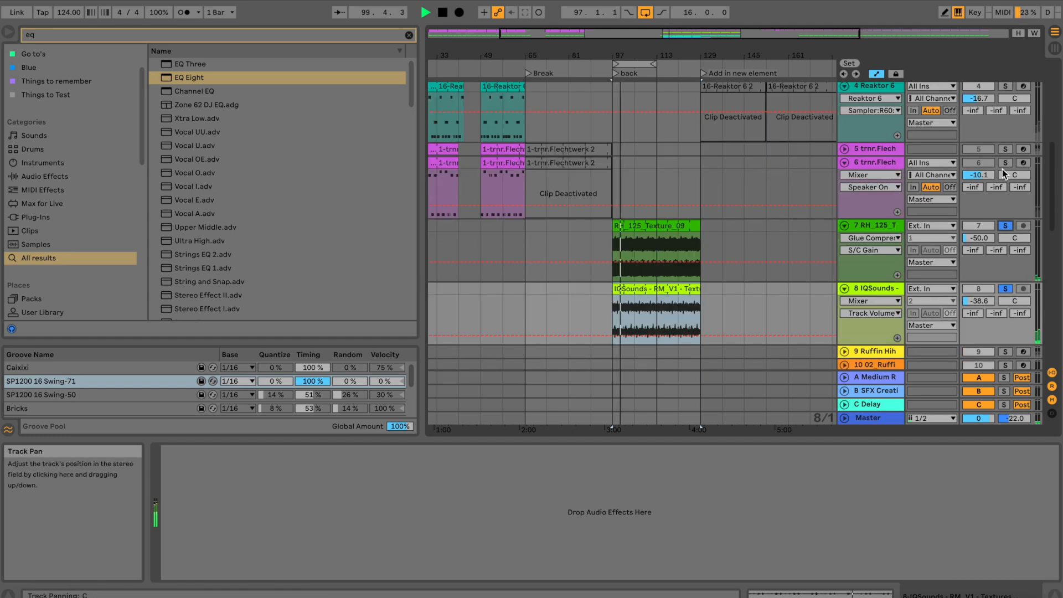
click(874, 226)
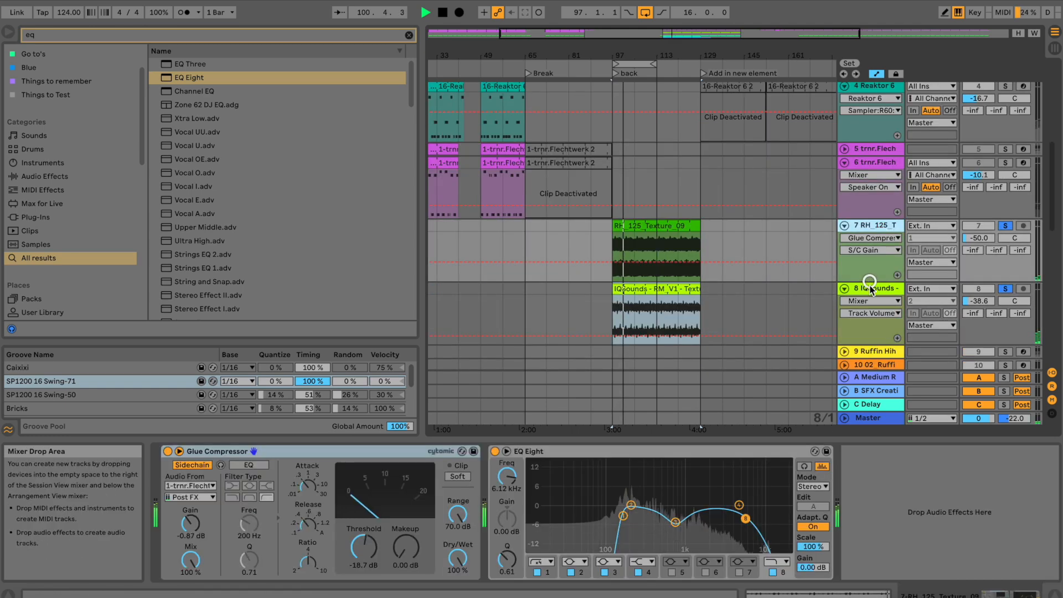
click(870, 289)
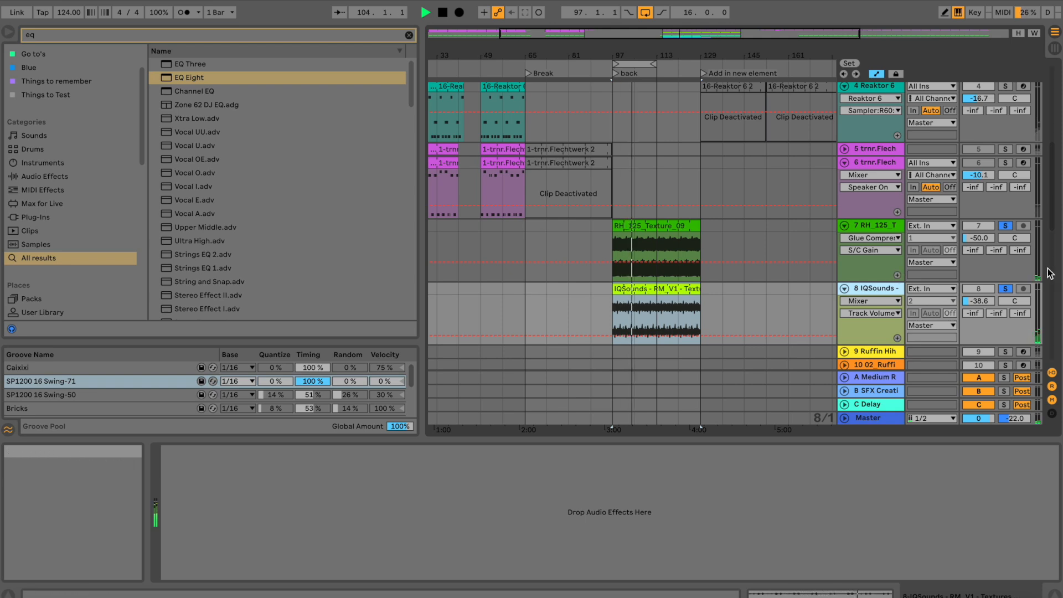
Add the first trnr.Flechtwerk track and the Ruffin kick track to the soloed tracks during playback.
scroll(1049, 273, up, 10)
click(1006, 90)
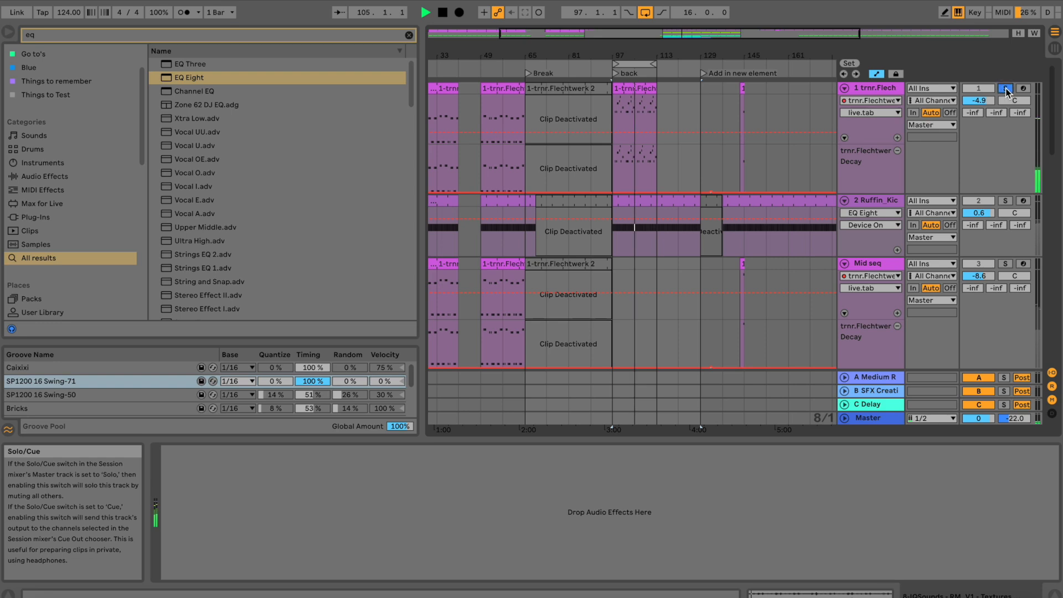
click(1005, 201)
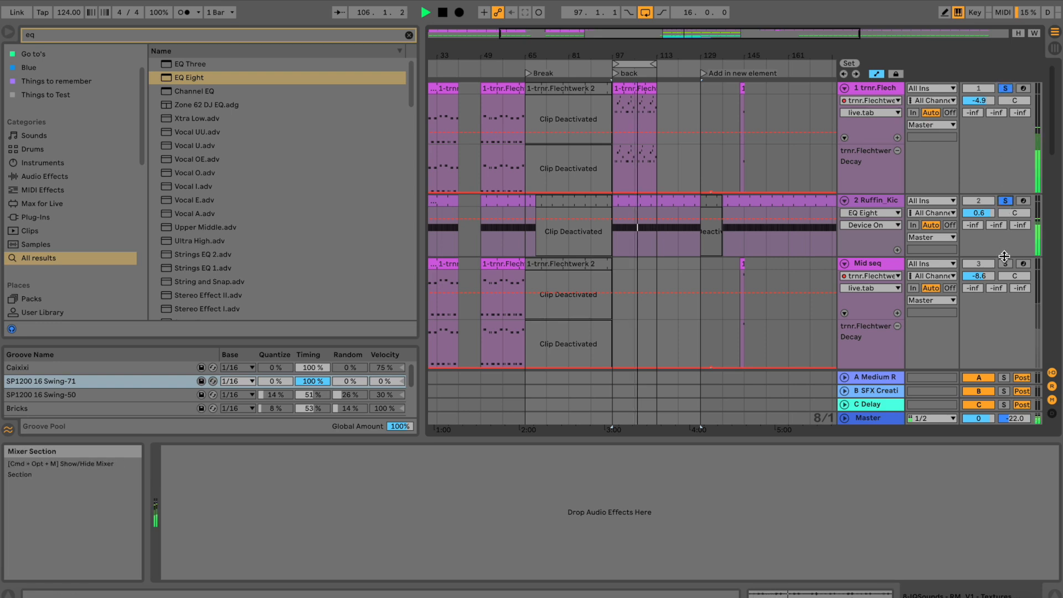
Add the Ruffin Hihats and 02_Ruffin tracks to the soloed tracks, listen to the layered section, and stop playback.
scroll(1005, 261, down, 2)
scroll(1006, 264, down, 1)
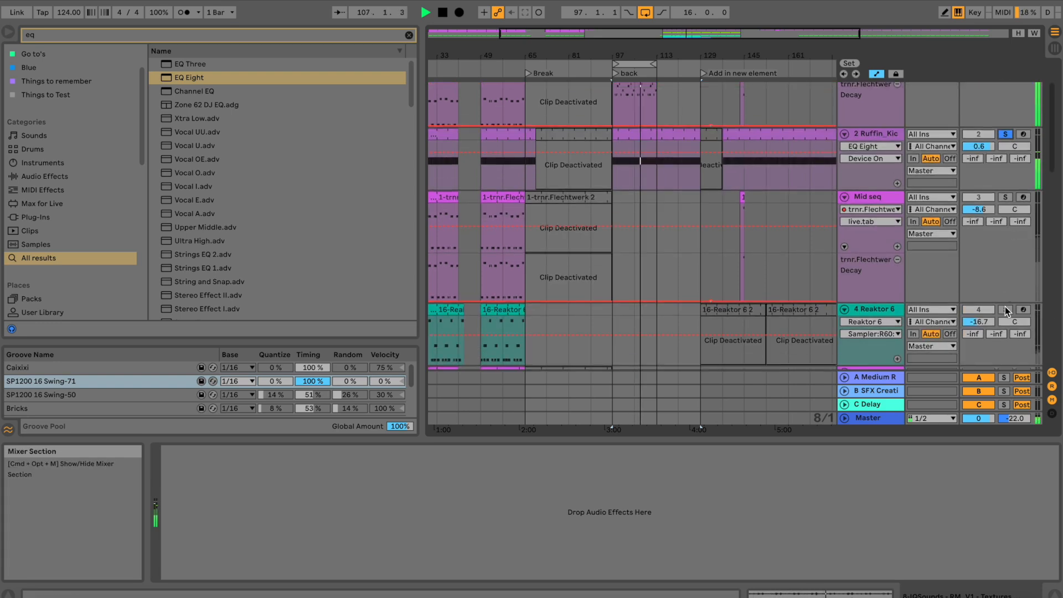
scroll(1008, 294, down, 5)
click(1010, 284)
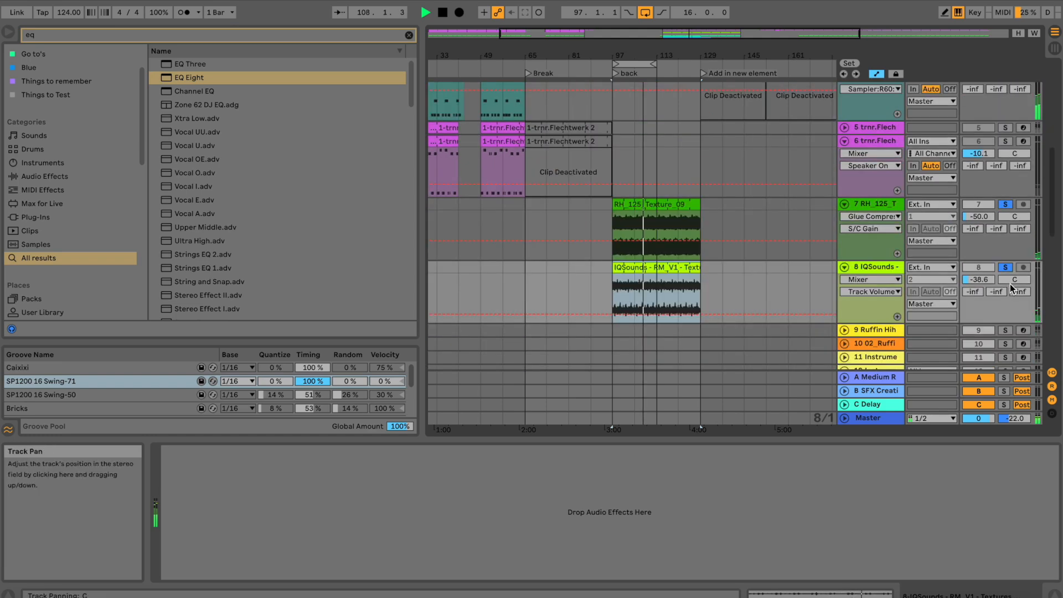
scroll(1010, 284, down, 6)
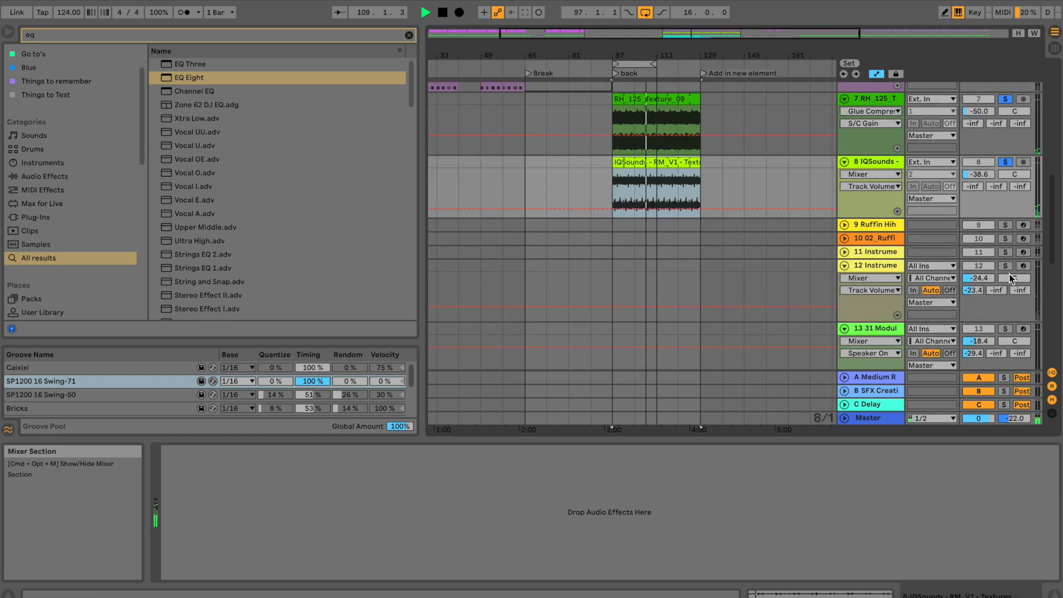
click(1005, 226)
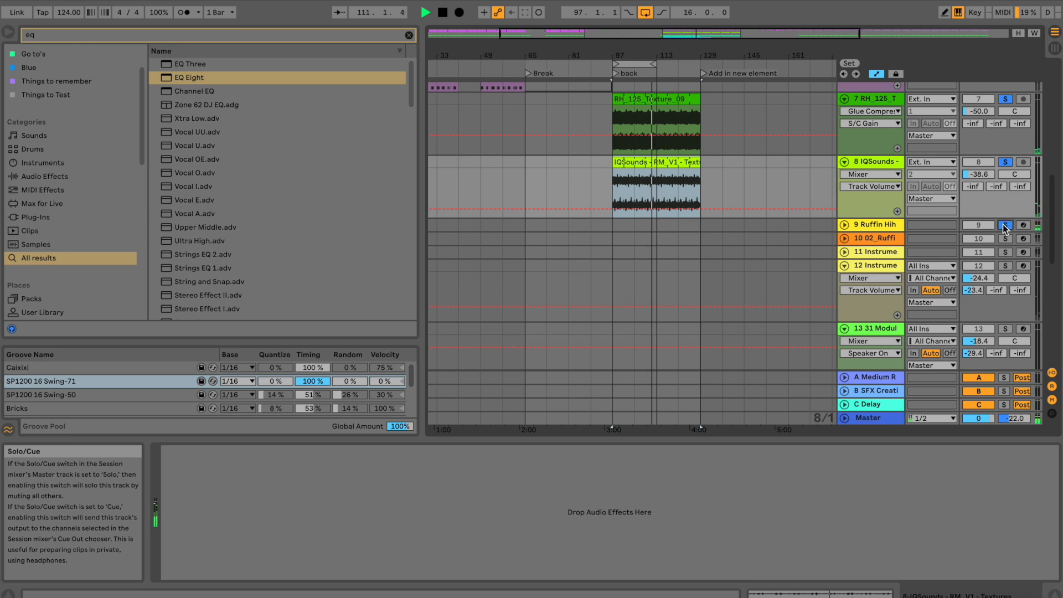
click(1005, 239)
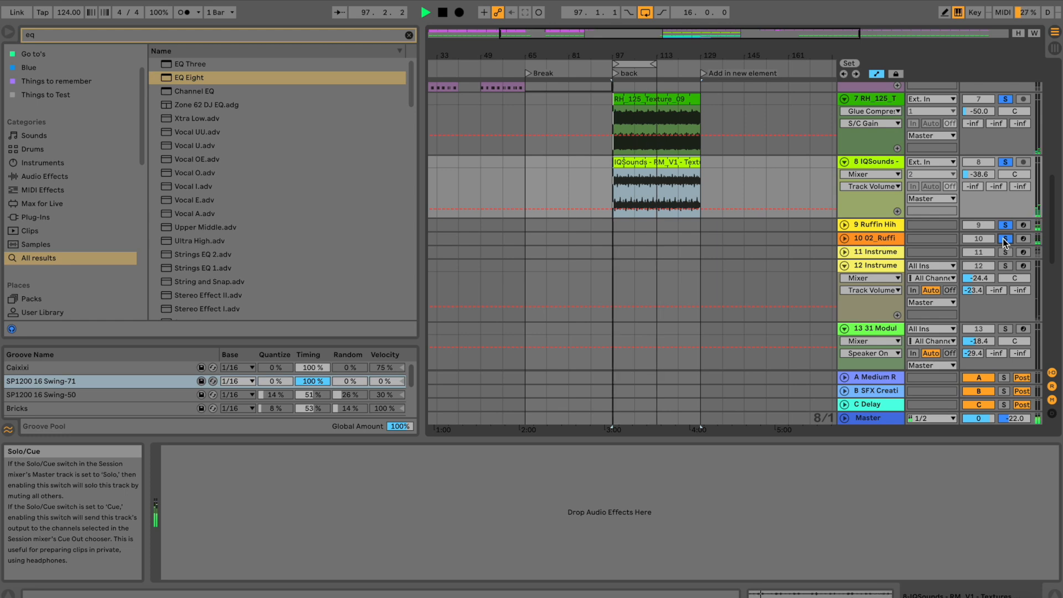
key(space)
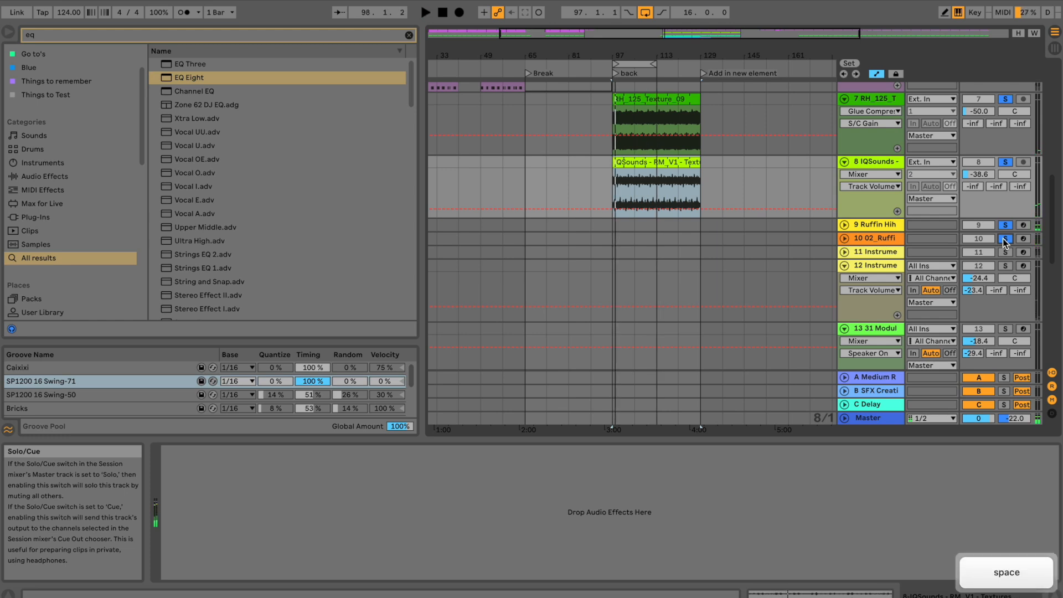
Solo only the Ruffin Hihats track, unfold it and examine its device chain through to Ruffin_Hihat_Preset_02.
click(1003, 225)
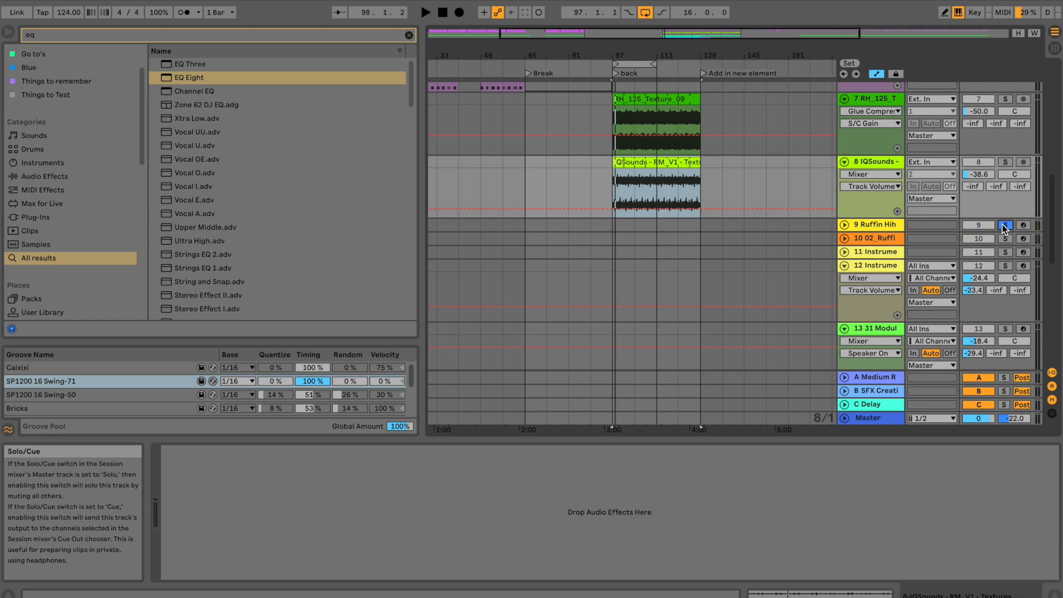
click(845, 224)
click(868, 225)
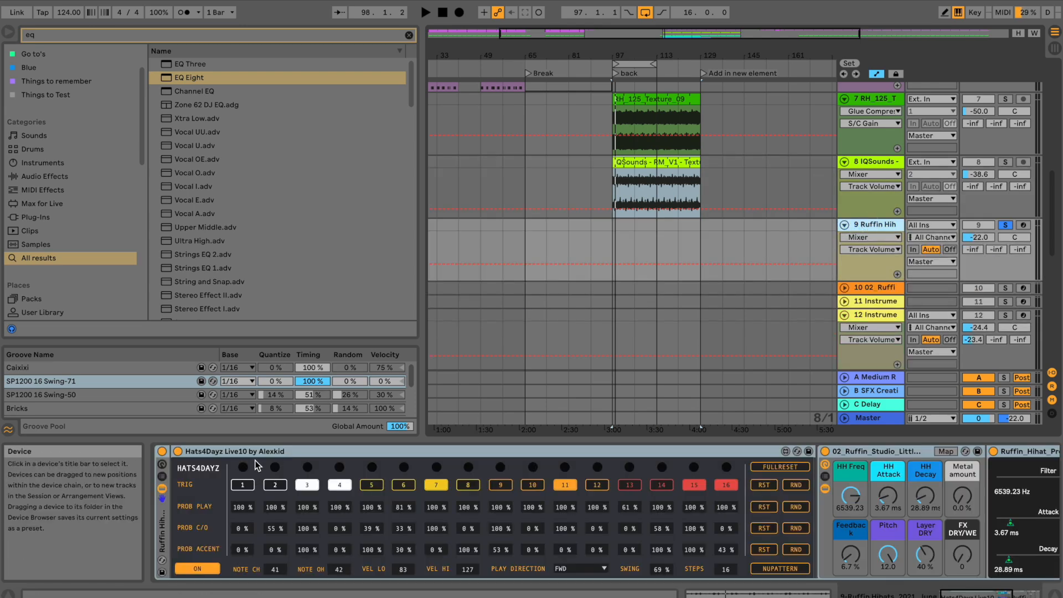
scroll(727, 498, right, 5)
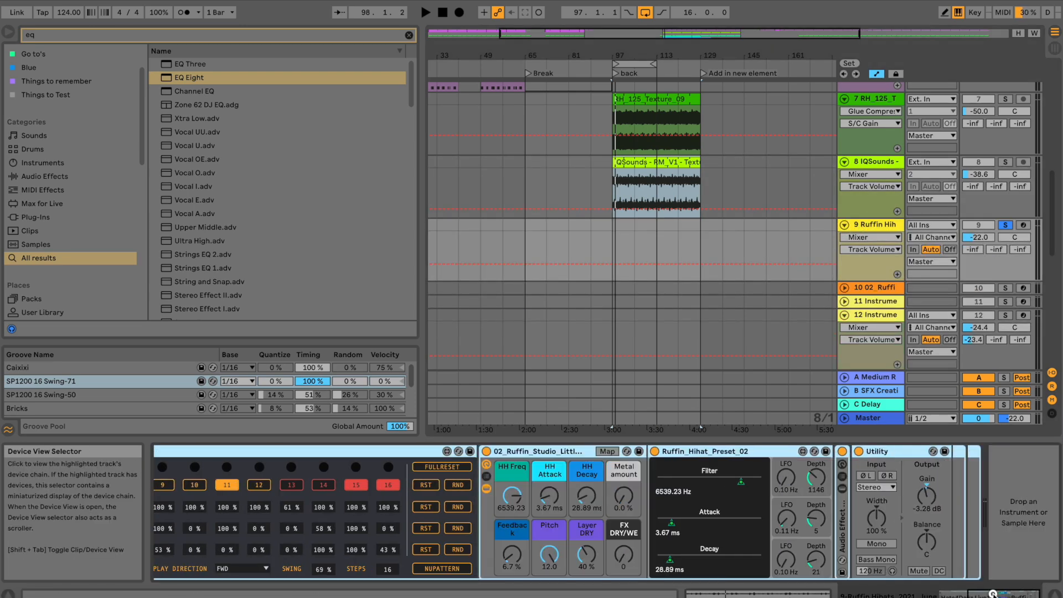
click(715, 451)
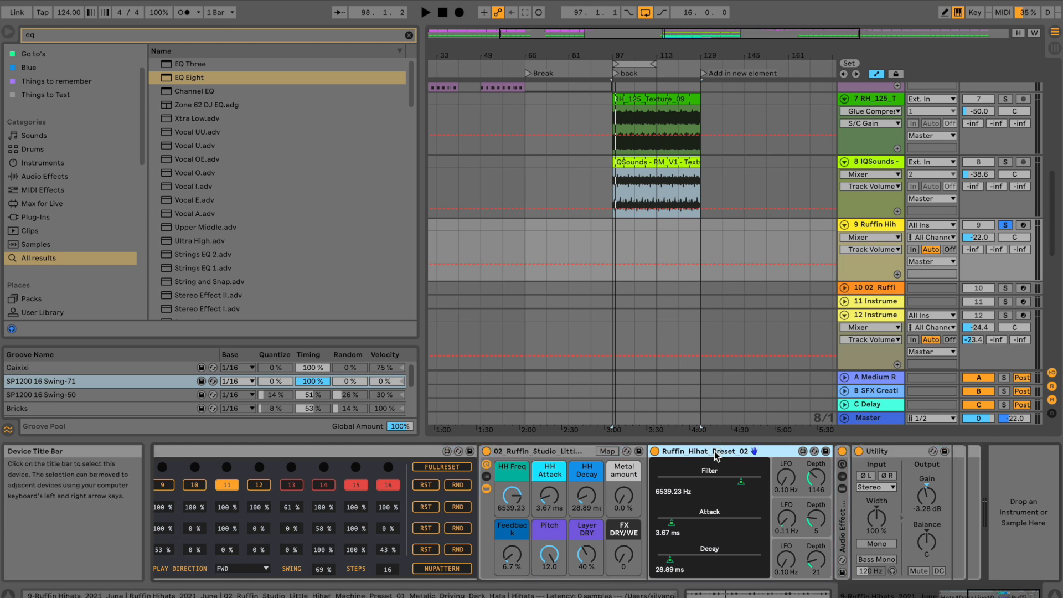
Show the device chain of the first trnr.Flechtwerk track, then return to the Ruffin Hihats chain.
scroll(823, 191, up, 10)
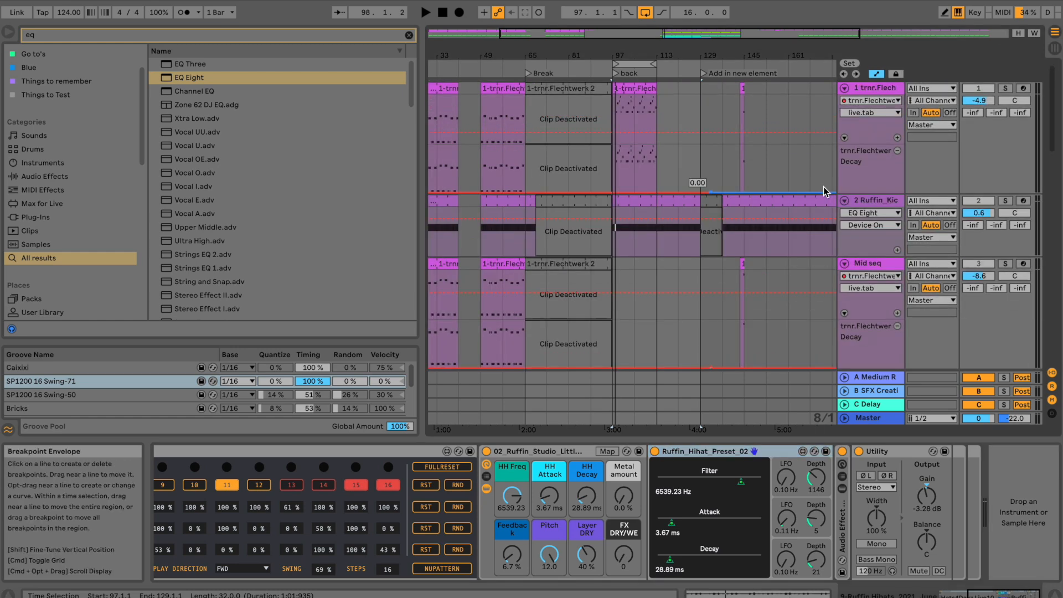
click(873, 91)
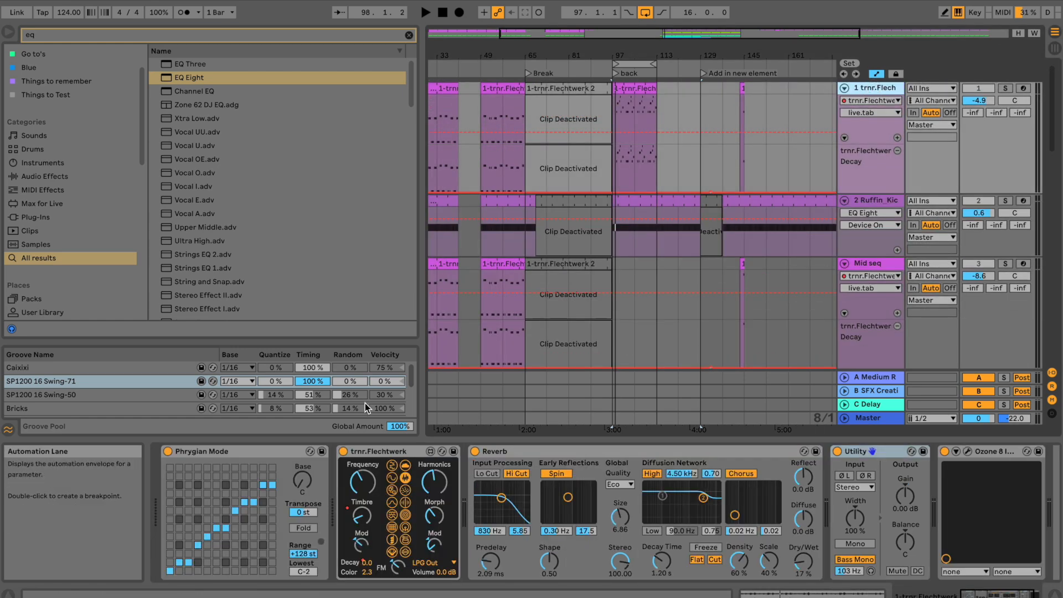
scroll(685, 269, down, 8)
scroll(685, 270, down, 2)
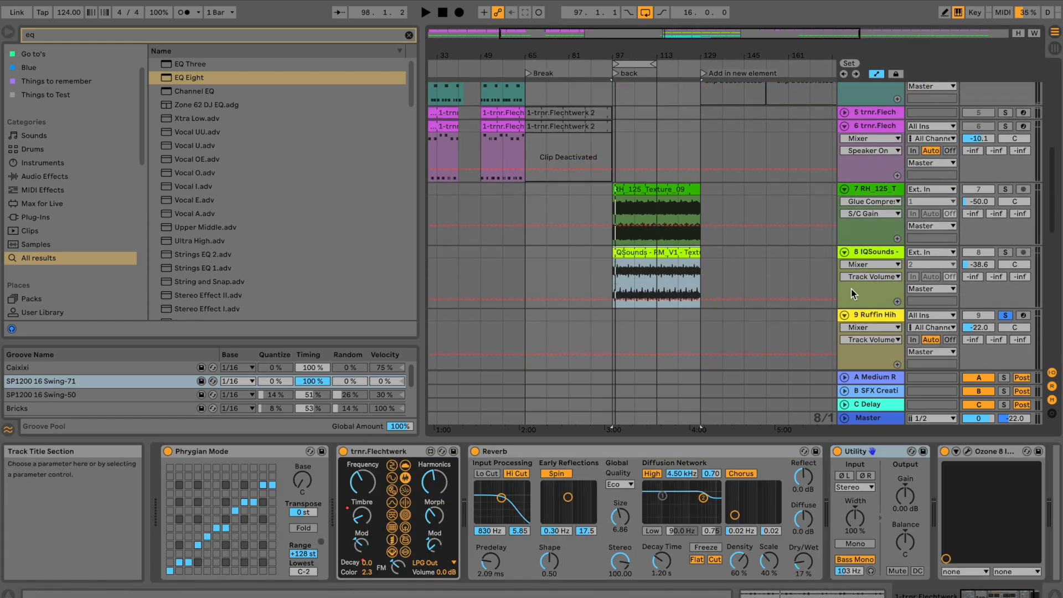
scroll(851, 288, down, 3)
click(875, 256)
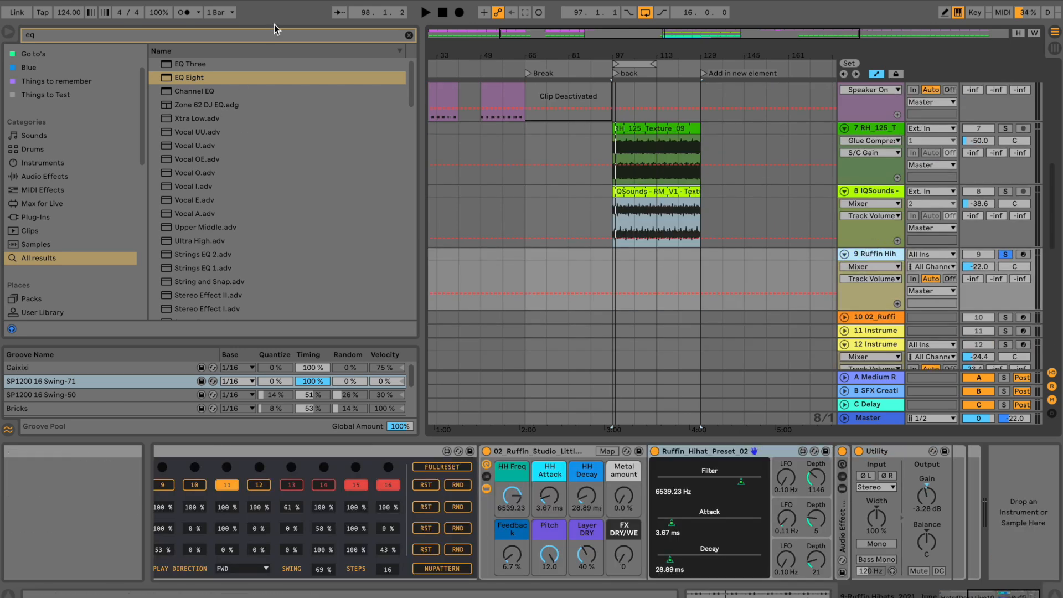
Search the browser for "hatster" and select trnr.Hatster.amxd in the results.
key(ctrl+f)
text(hatster)
click(227, 63)
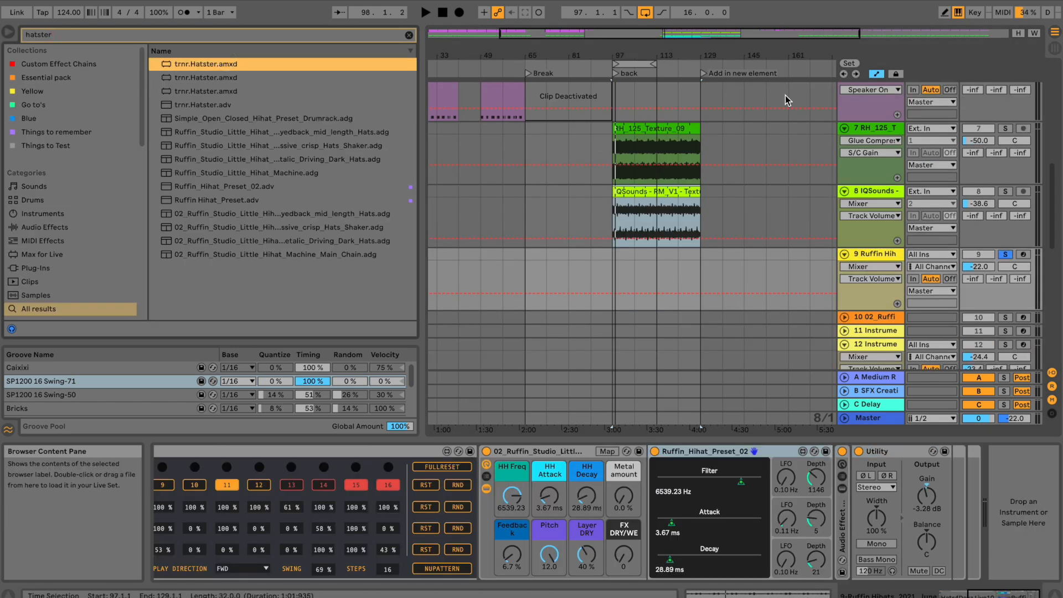
View the 02_Ruffin track's device chain with MDD SNAKE, then go back to the Ruffin Hihats chain.
scroll(893, 262, down, 1)
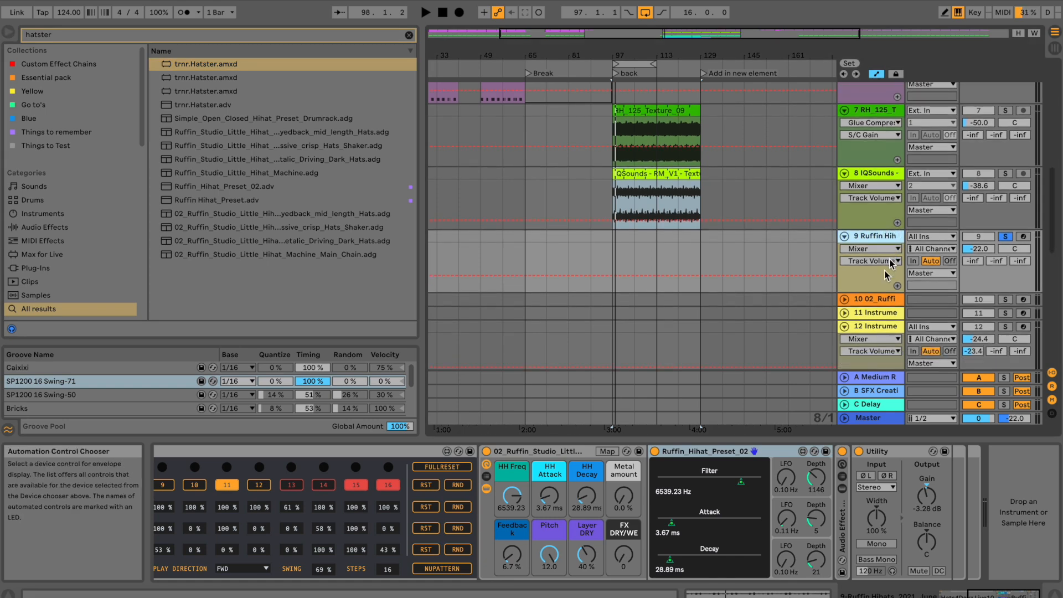
click(896, 300)
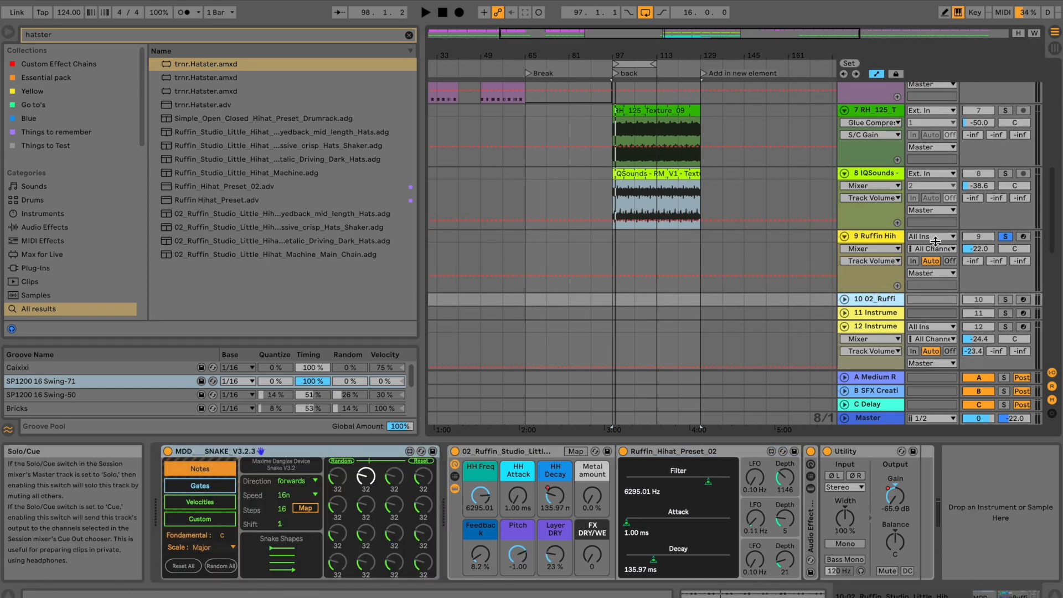
click(883, 239)
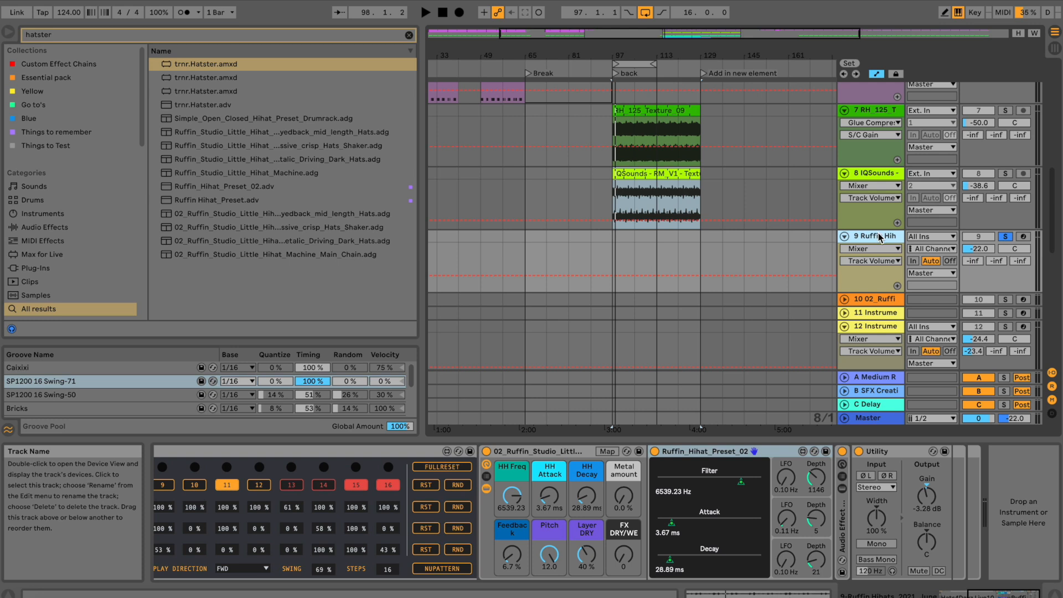
Play the Ruffin Hihats, try a lower Hats4Dayz swing, return it to 69 %, and stop playback.
key(space)
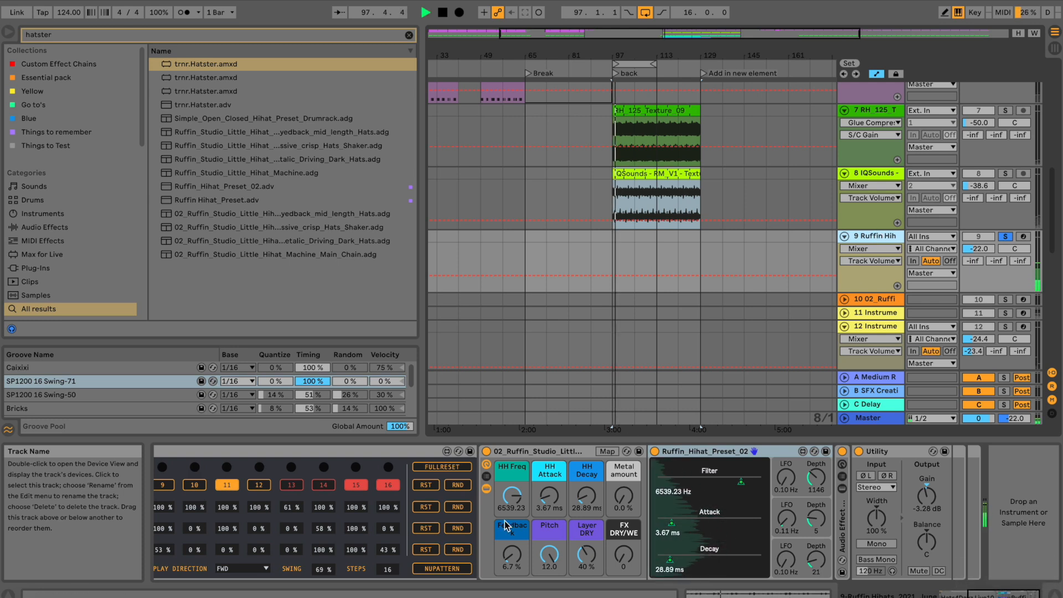
drag(323, 569, 323, 579)
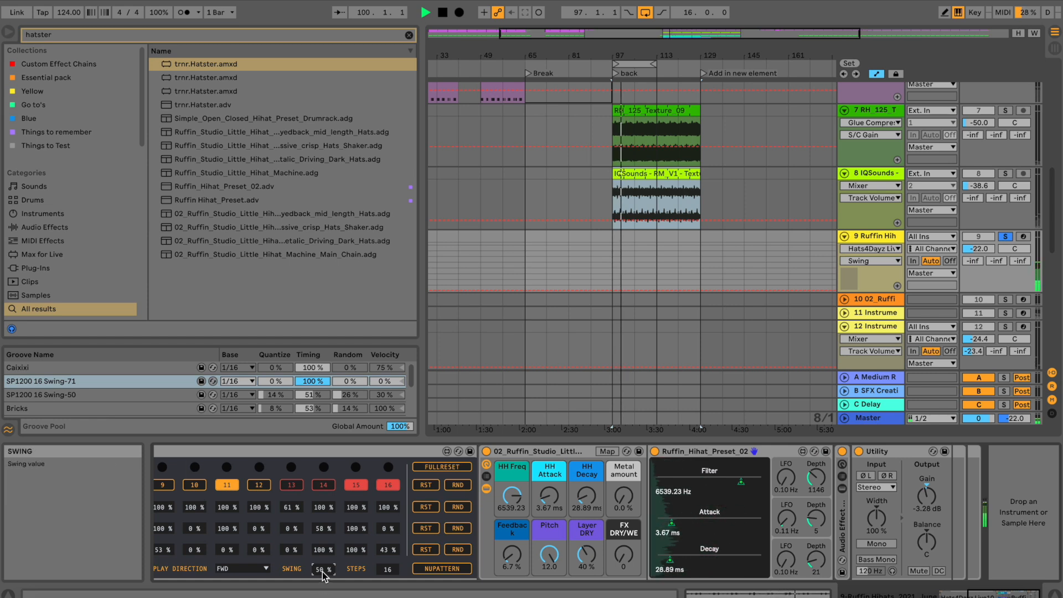
drag(323, 575, 323, 564)
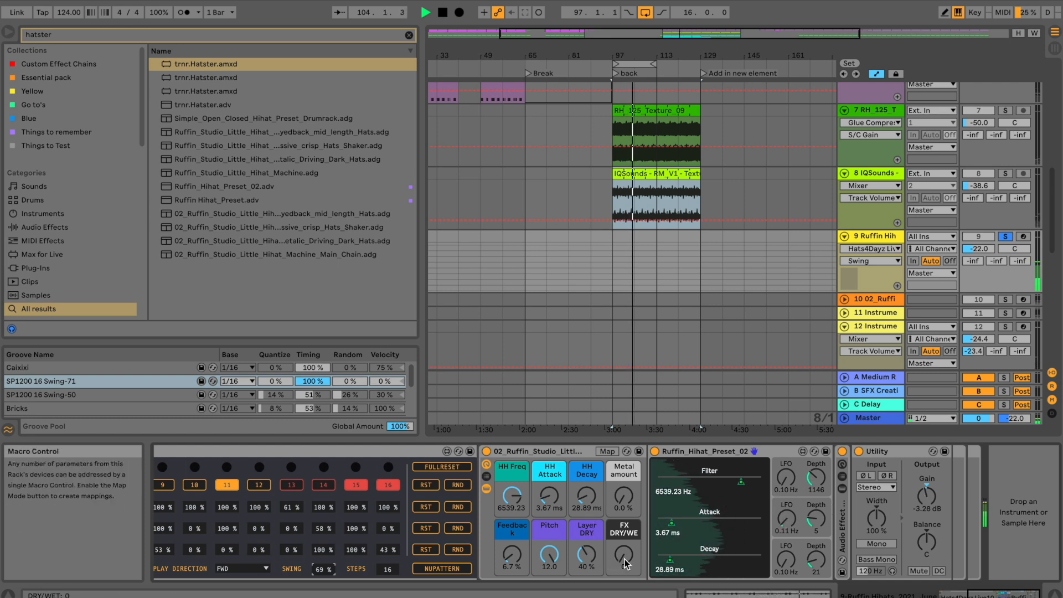
key(space)
Solo only the 02_Ruffin track, show its devices and examine MDD SNAKE's gates, notes and velocities pages.
click(862, 299)
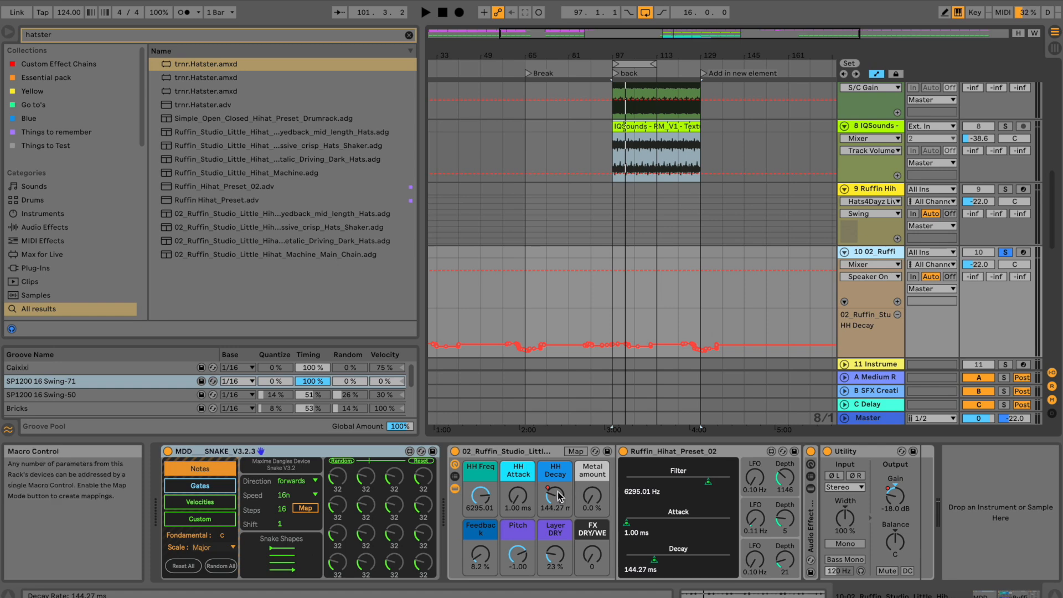
click(211, 486)
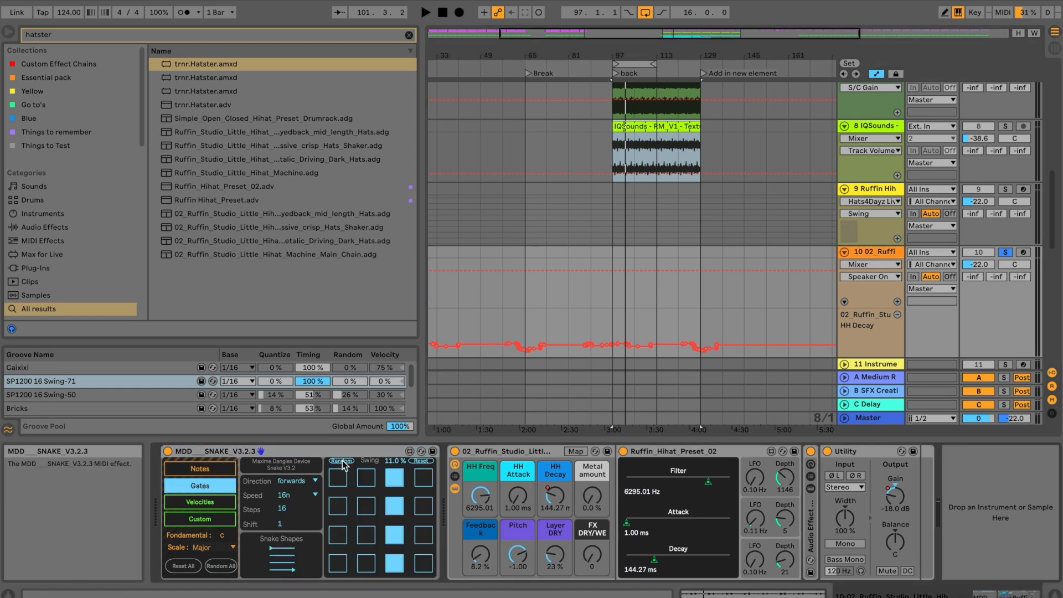
click(224, 470)
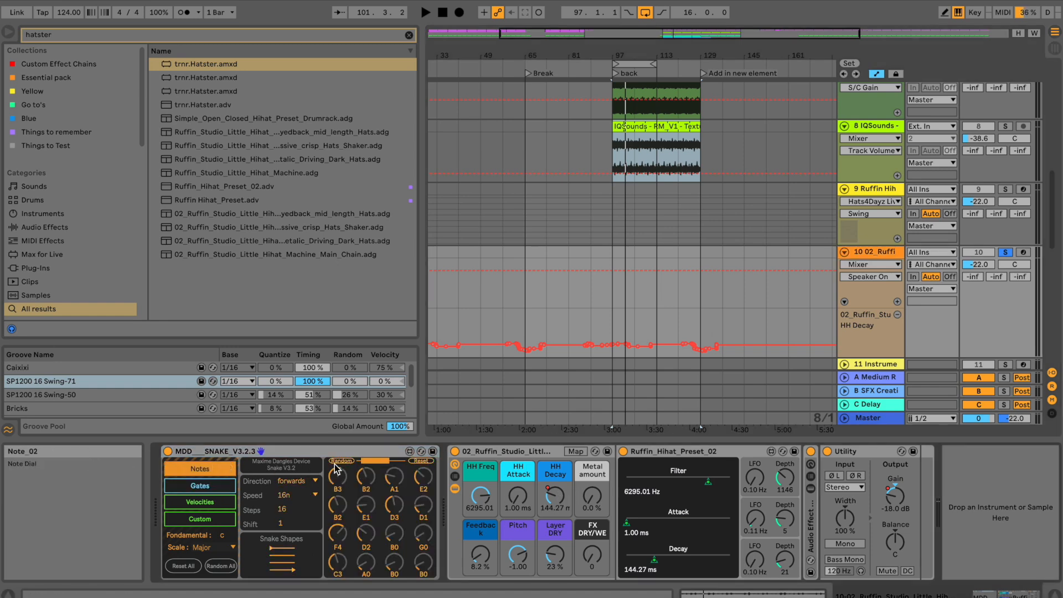
click(224, 503)
Play the 02_Ruffin track with its HH Decay automation, then add the Ruffin Hihats track to the solo.
scroll(893, 502, up, 5)
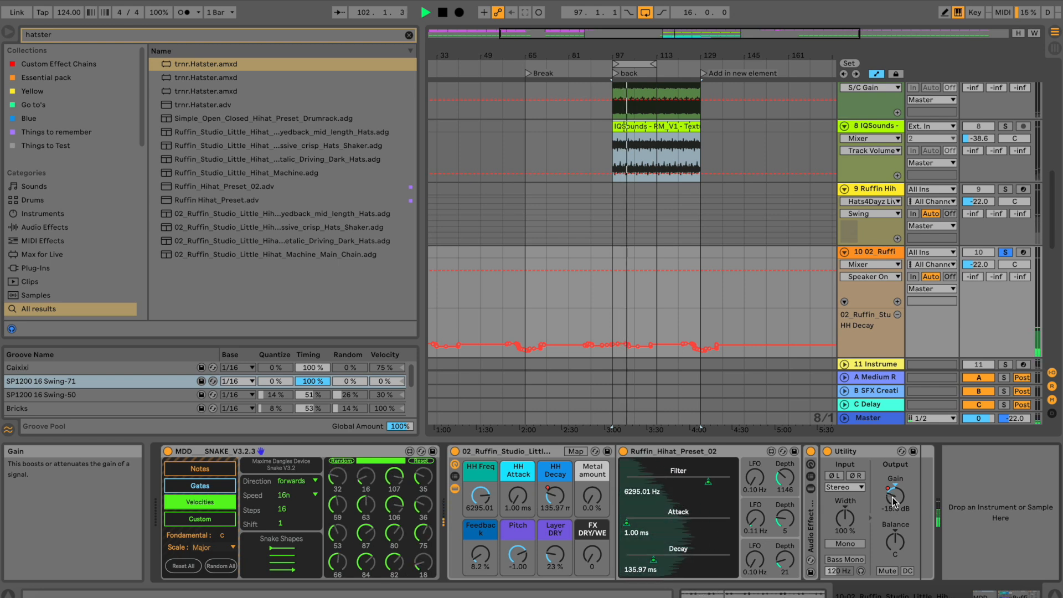
scroll(893, 502, up, 4)
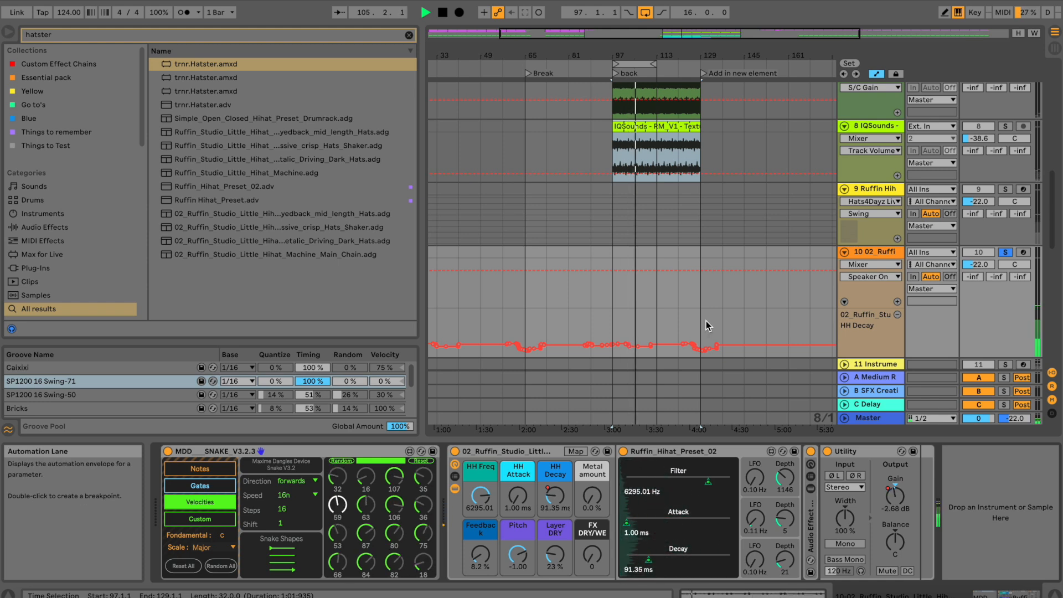
click(1006, 189)
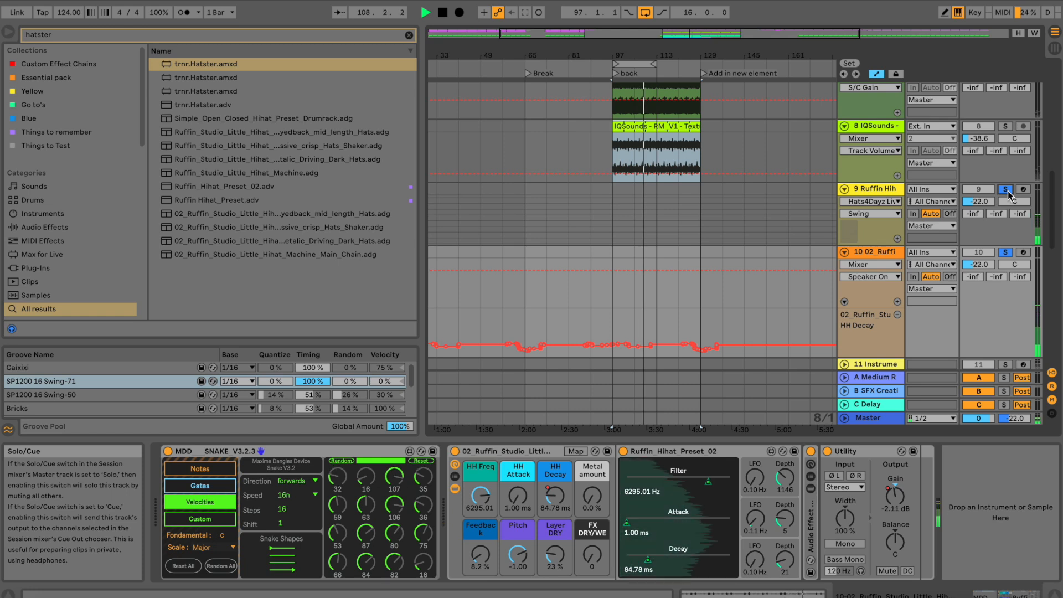
Stop playback, view the notes page of MDD SNAKE, and clear the solo on both Ruffin hi-hat tracks.
key(space)
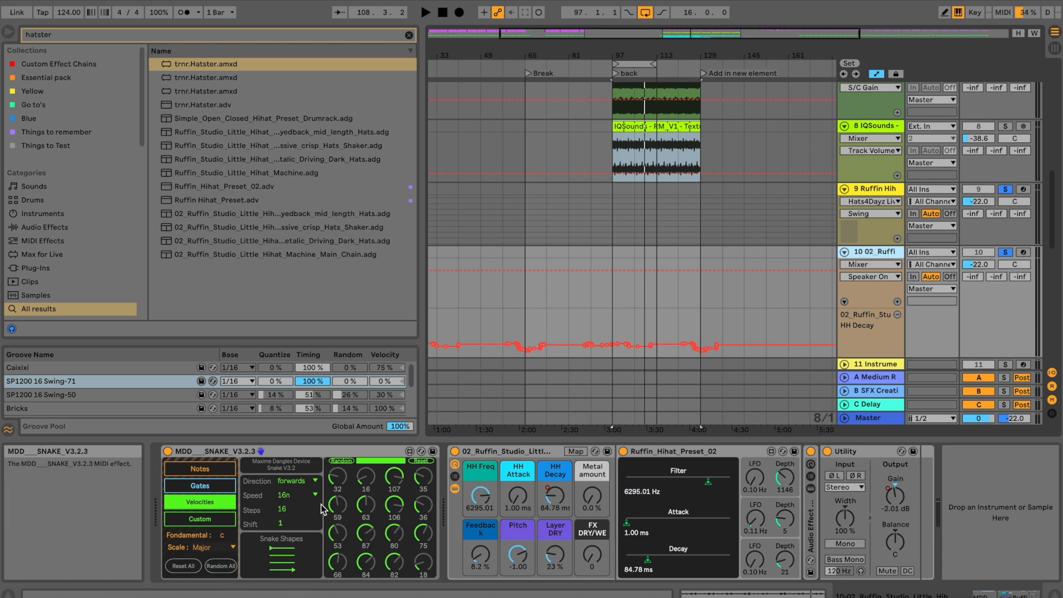
click(177, 470)
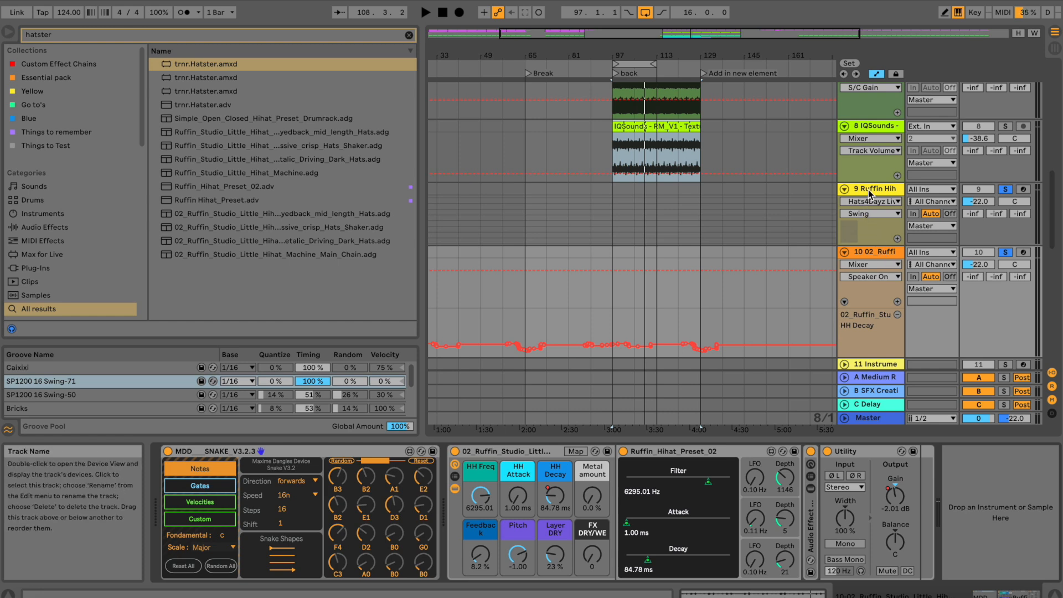
click(865, 252)
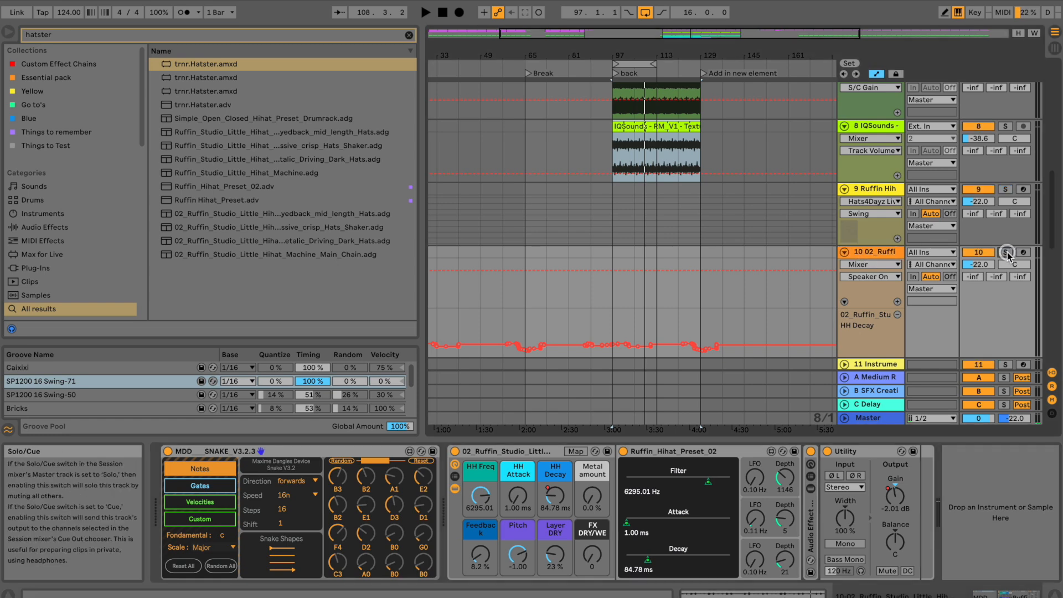
Solo and unfold track 11, show its Instrument Rack chain, and open the gates page of its MDD SNAKE.
scroll(1007, 253, down, 5)
click(1006, 223)
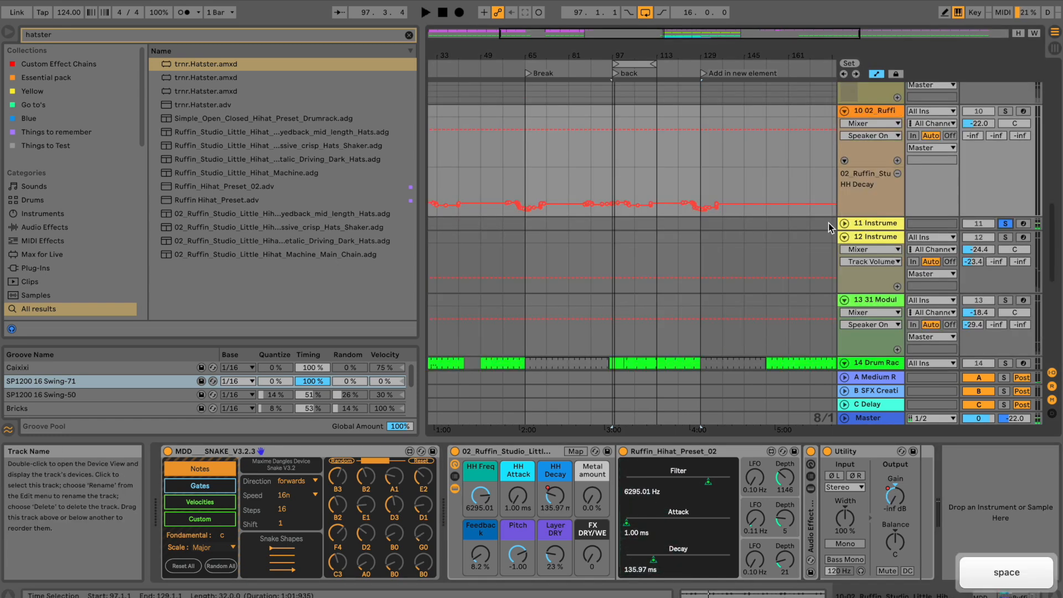
click(845, 223)
click(857, 226)
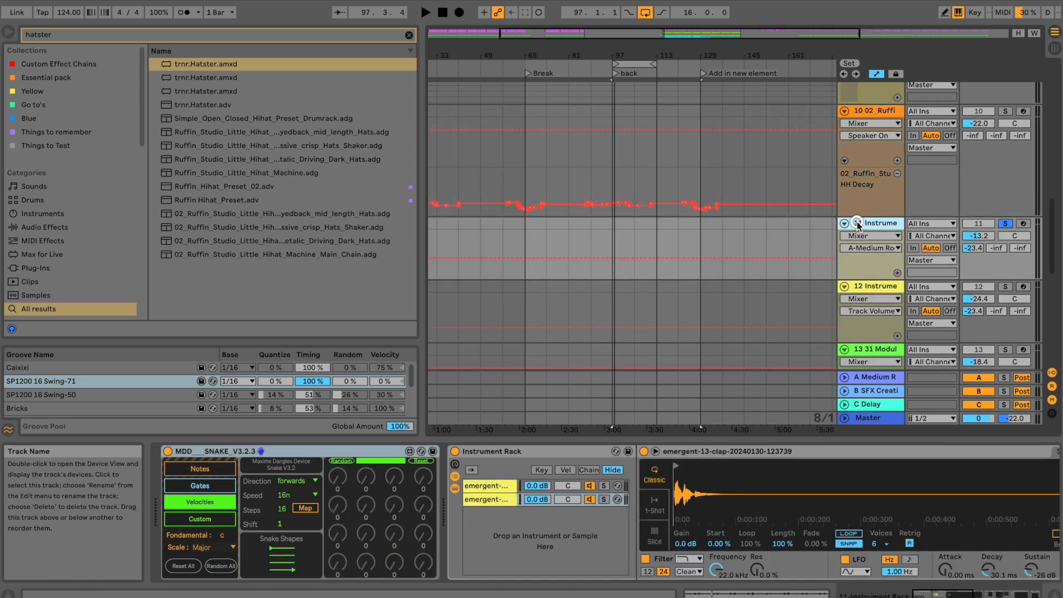
click(200, 486)
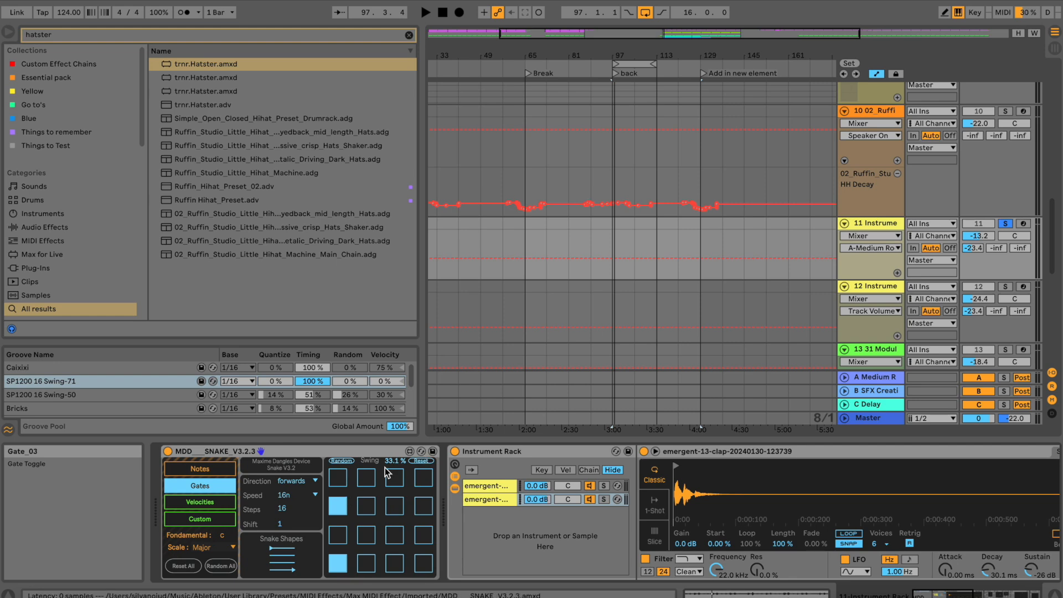
Play track 11 while viewing its clap effects, including Dry Snappy Clap, Erosion and Grain Delay, then return to the Instrument Rack.
key(space)
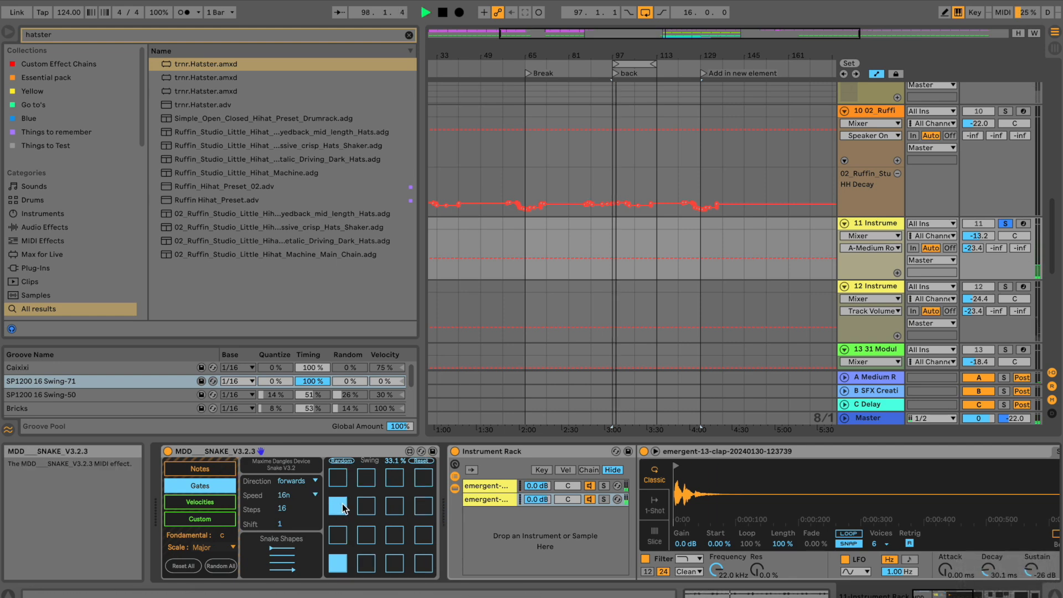
click(1003, 594)
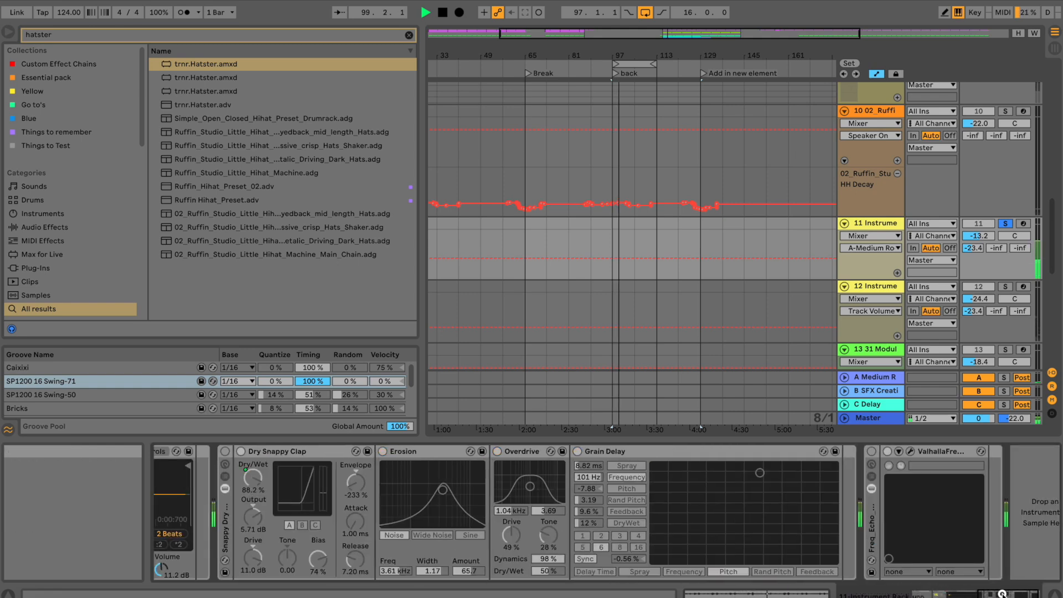
drag(1002, 594, 958, 593)
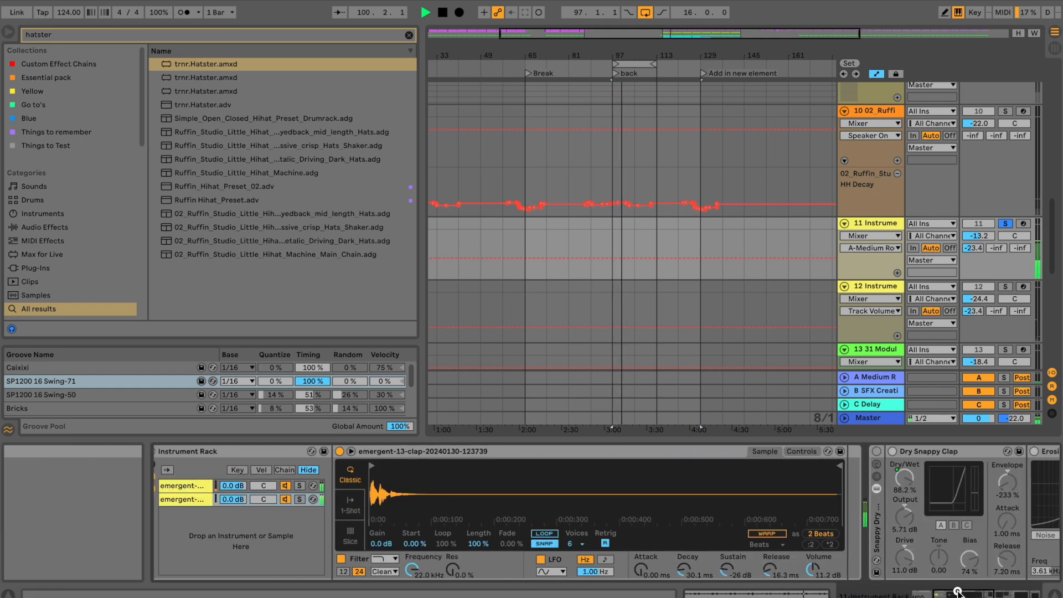
key(space)
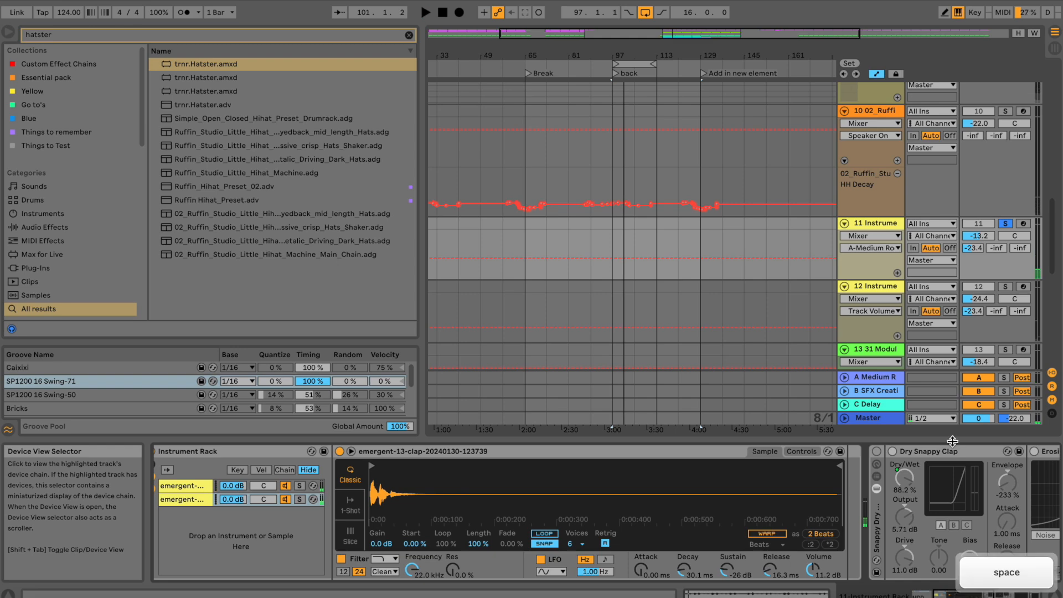
drag(958, 592, 938, 593)
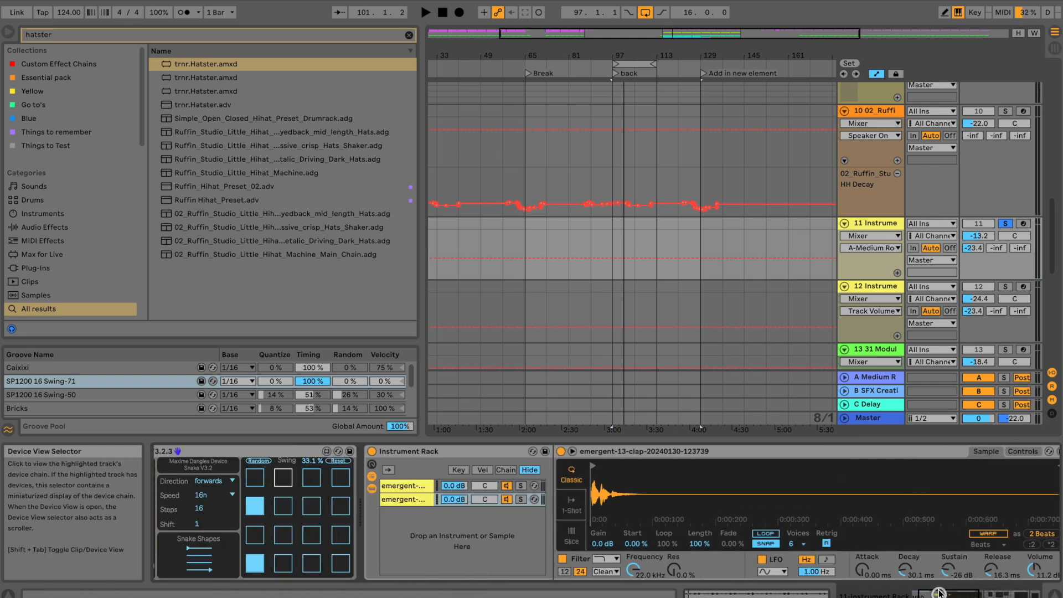
Compare the rack's clap and snare chains, then solo the emergent-snare chain, play it and stop playback.
click(413, 487)
click(413, 500)
click(413, 486)
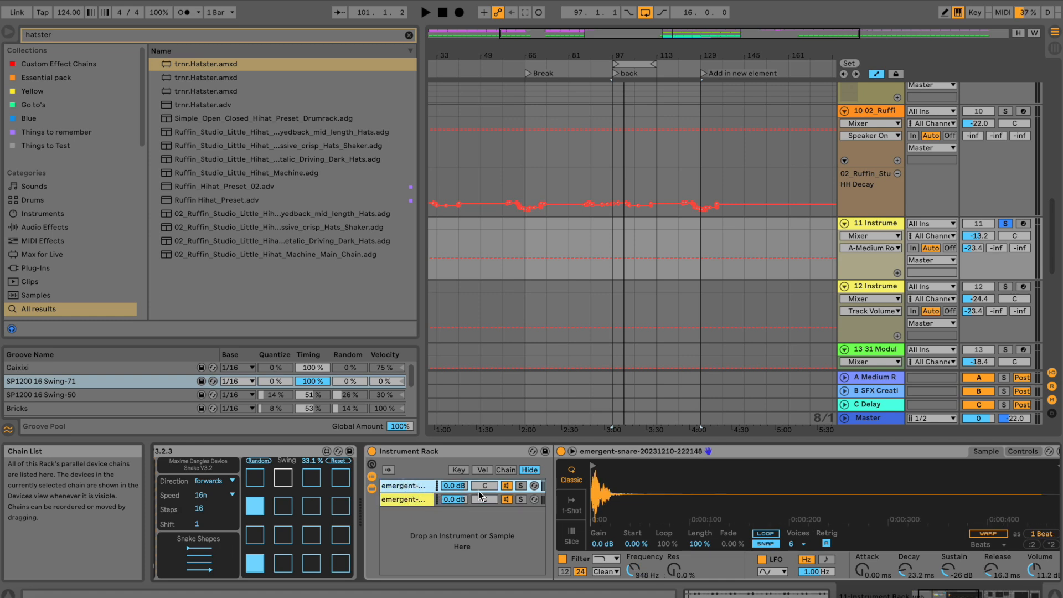
click(521, 486)
key(space)
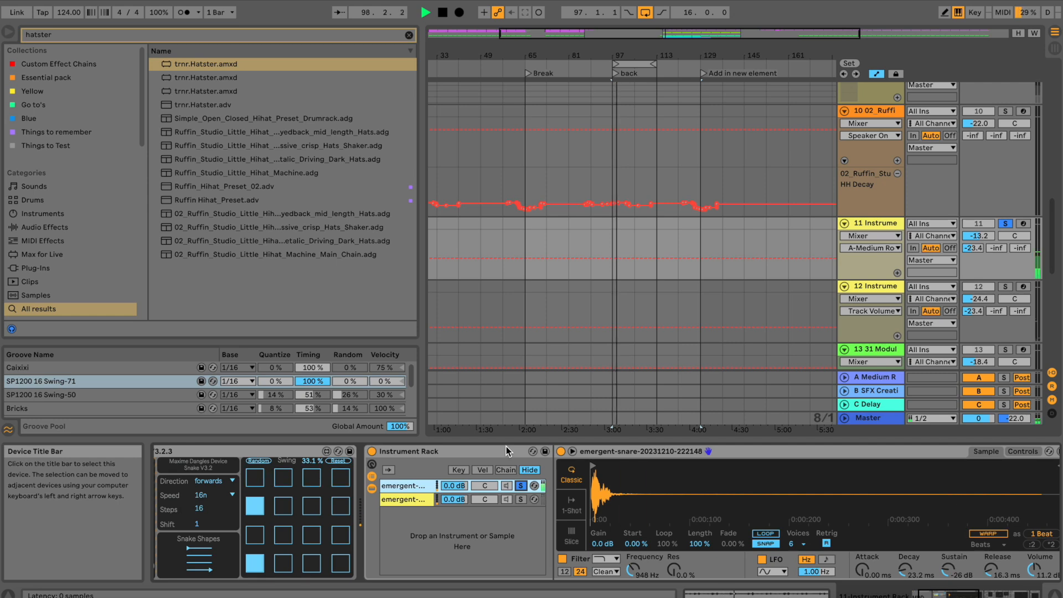
key(space)
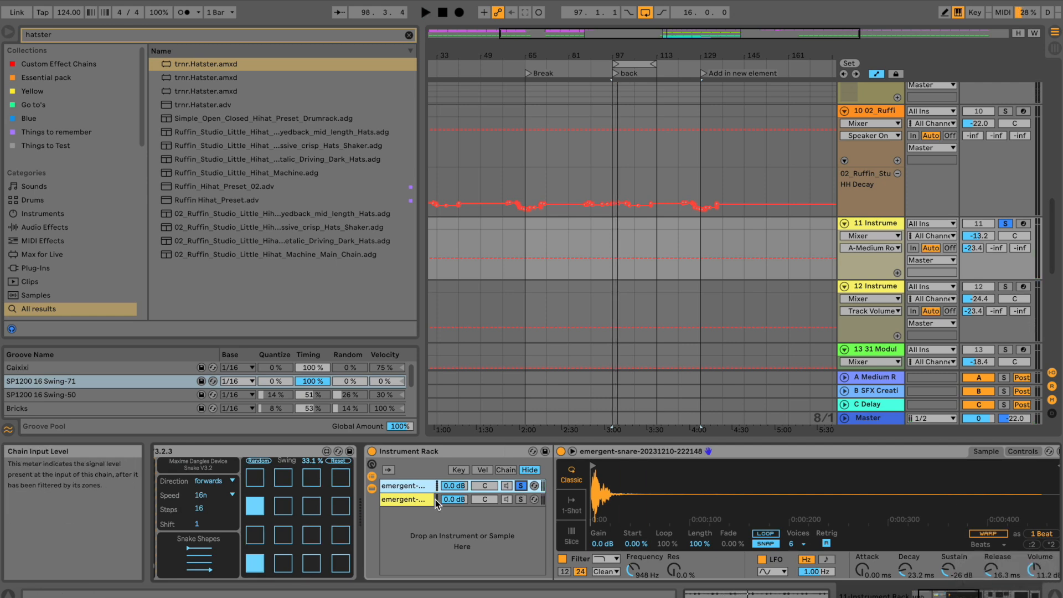
Examine the Medium Room reverb on return A that track 11 sends to, then show track 11's devices again.
click(974, 248)
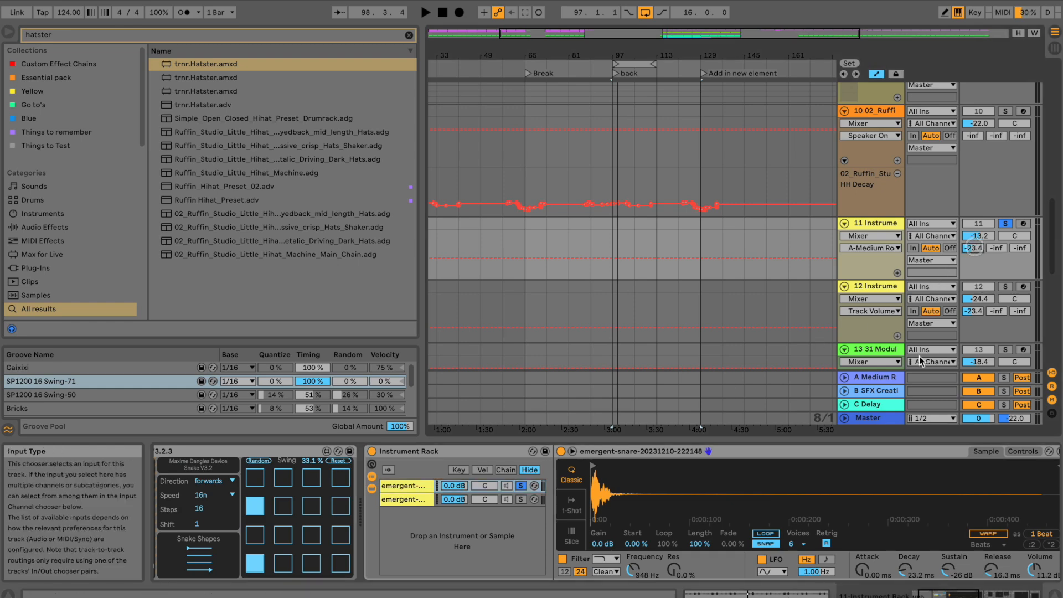
click(881, 377)
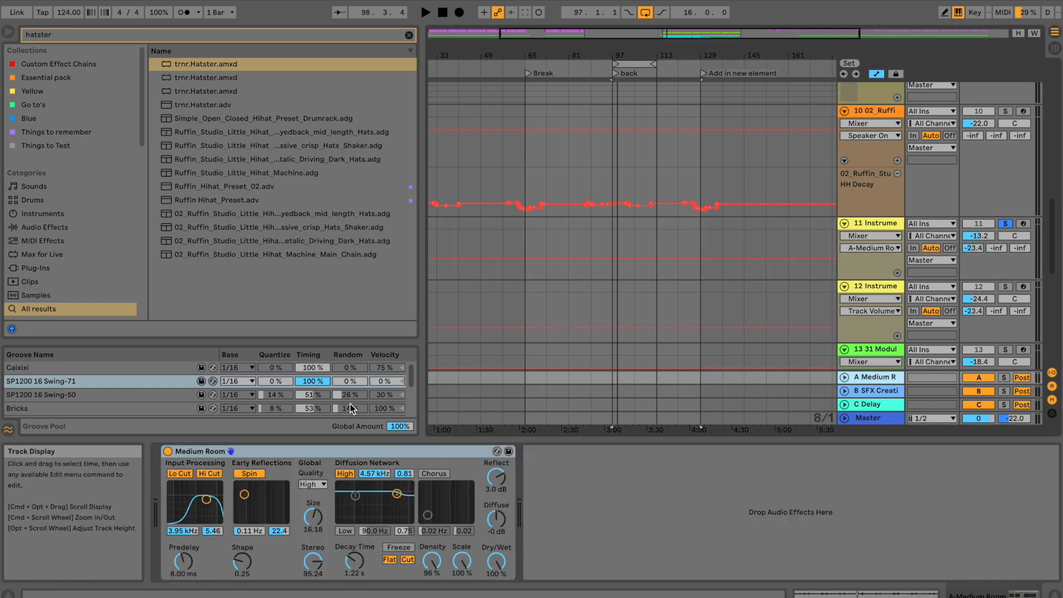
click(895, 219)
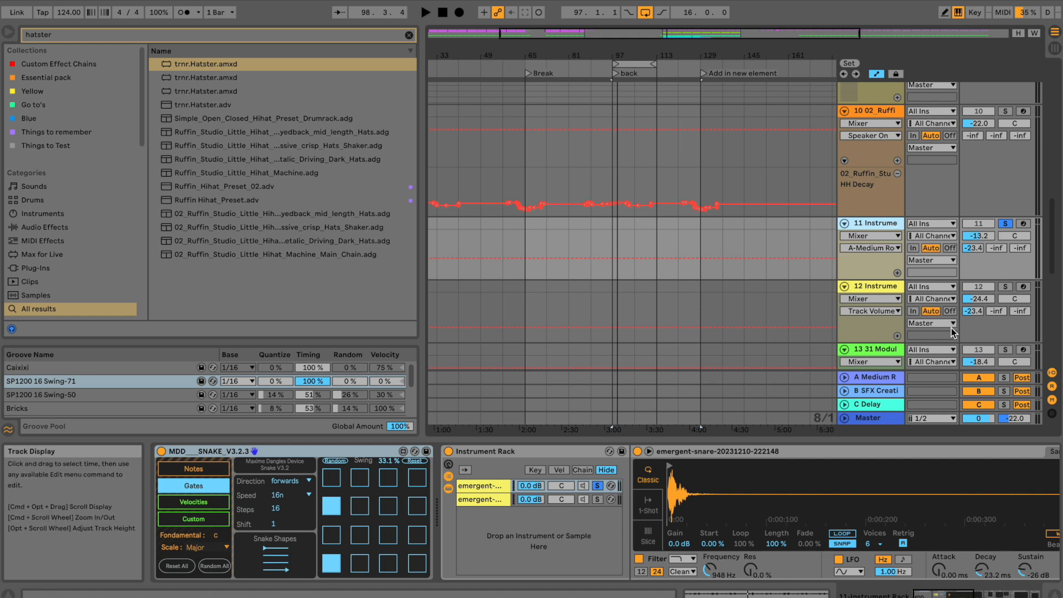
Audition the emergent-clap chain soloed against the snare chain, clear the chain solos, play both together and stop playback.
key(space)
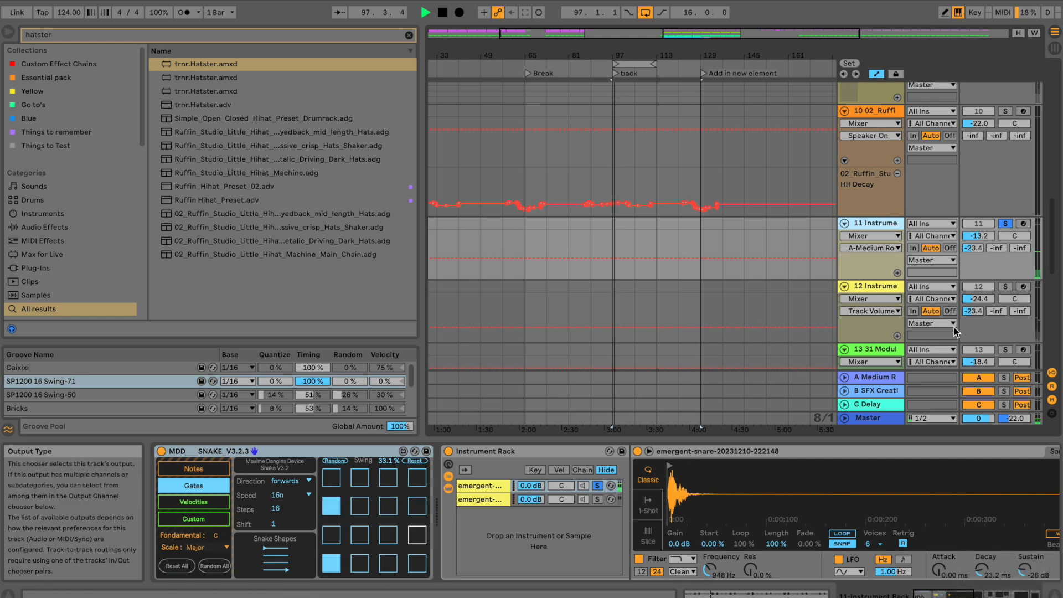
click(598, 500)
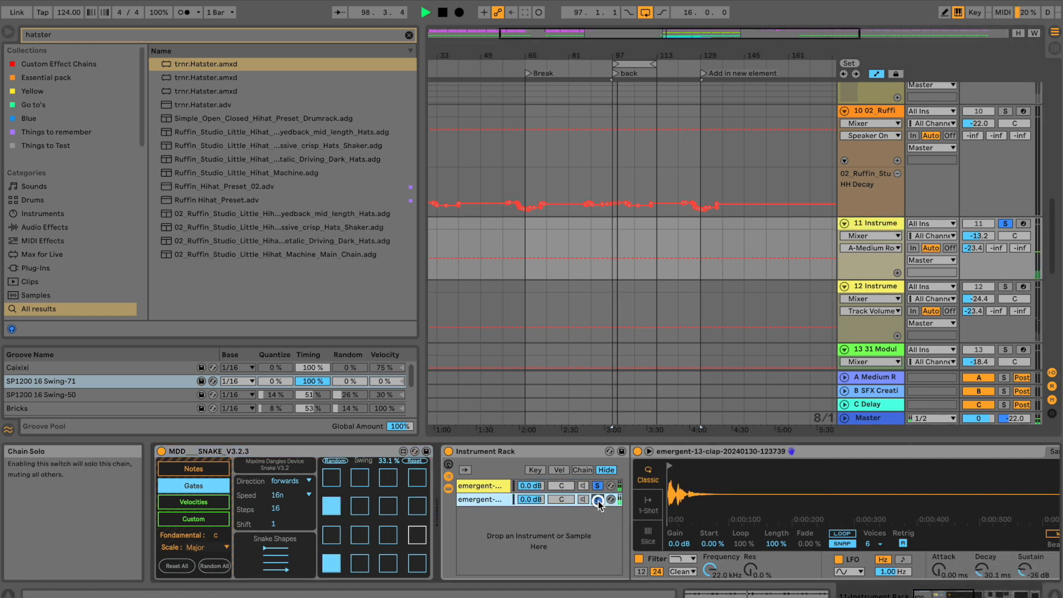
click(598, 499)
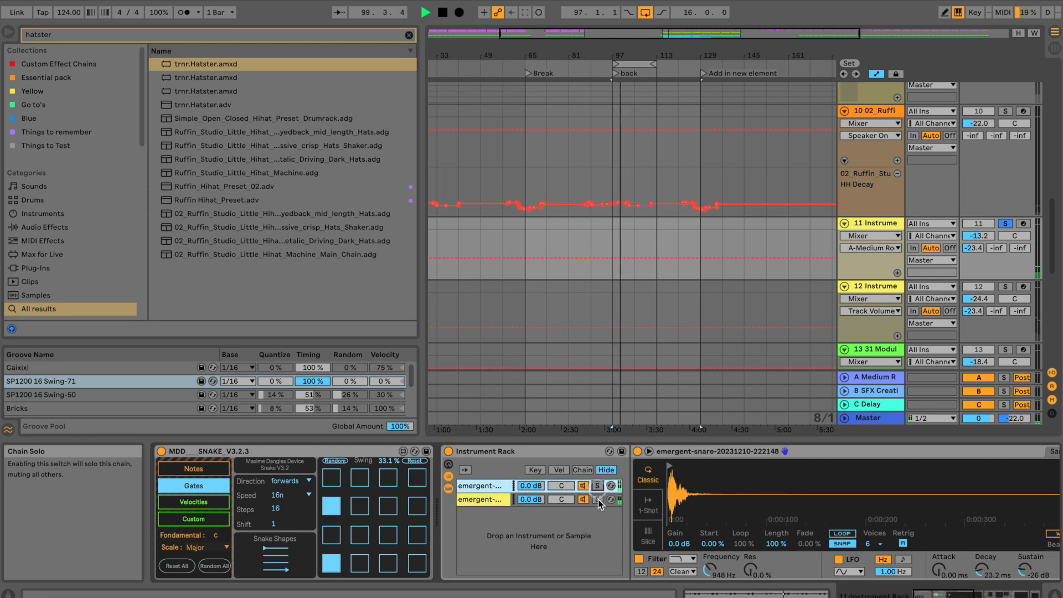
key(space)
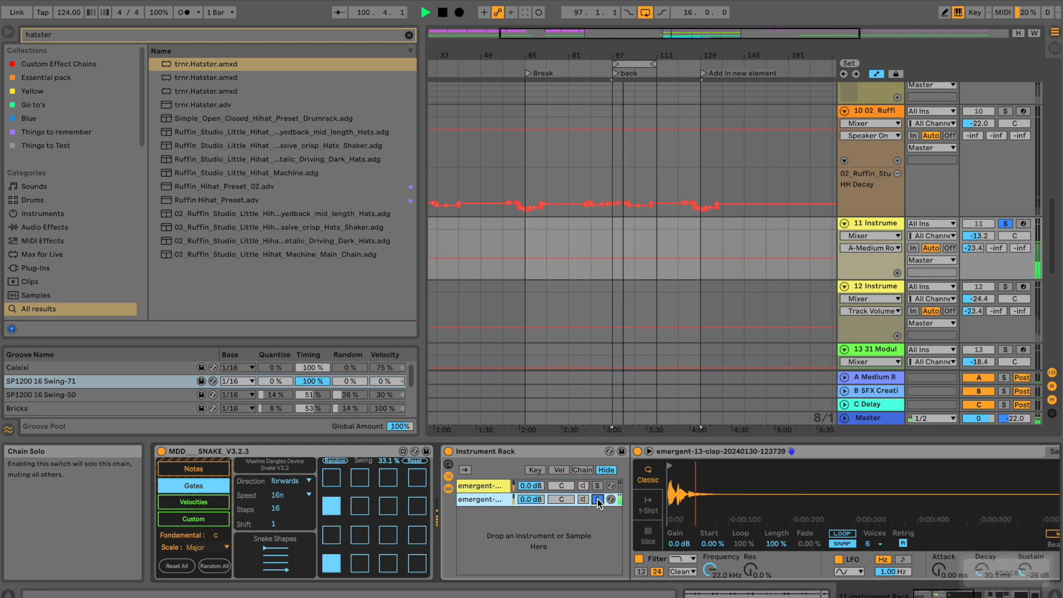
click(598, 500)
key(space)
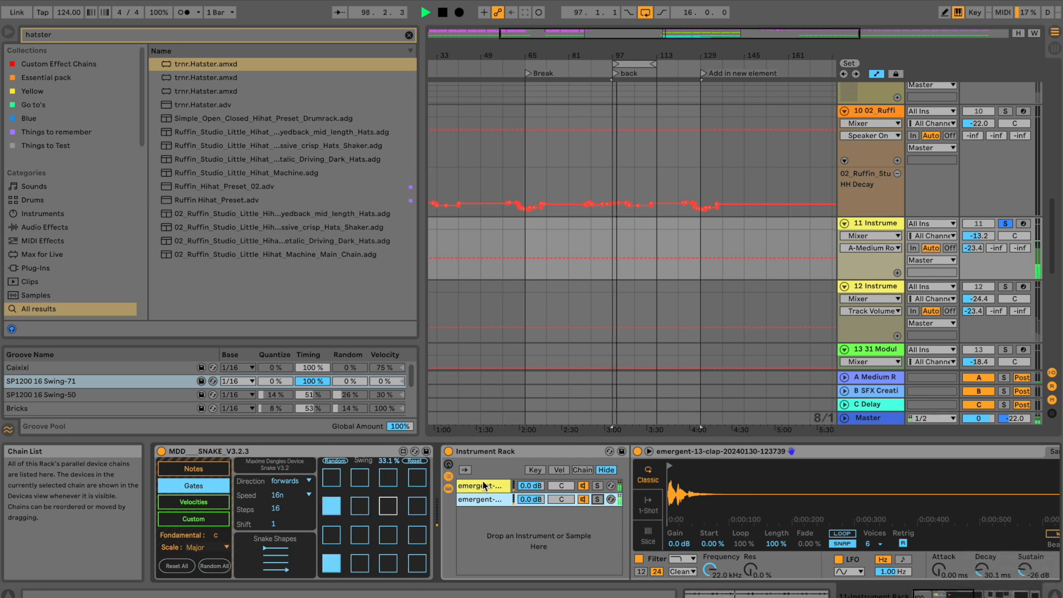
key(space)
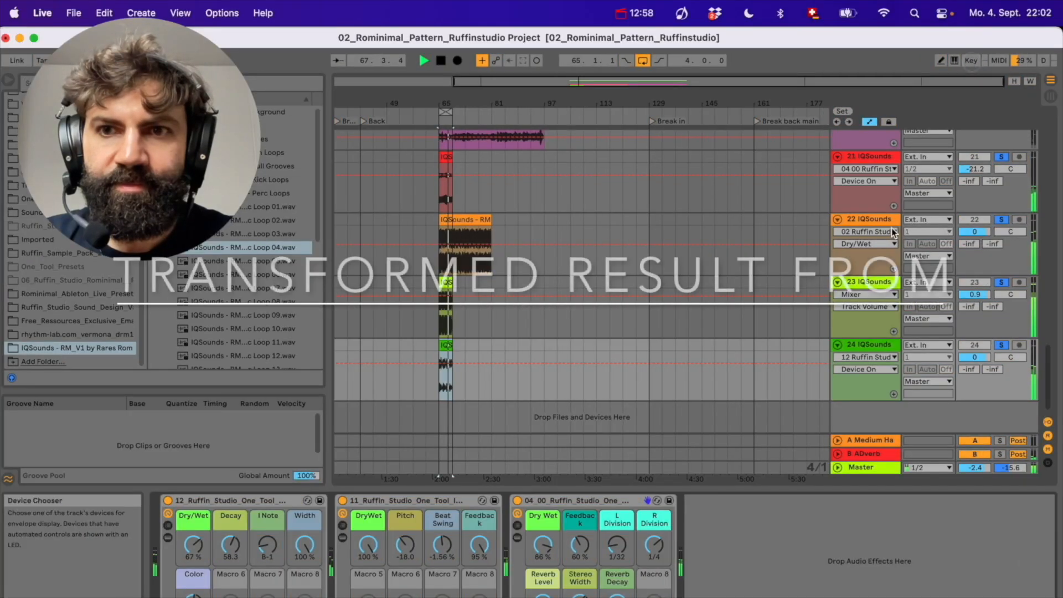
Review the effect rack chains on IQSounds tracks 23 and 22 in the 02_Rominimal_Pattern_Ruffinstudio set.
click(877, 283)
click(873, 219)
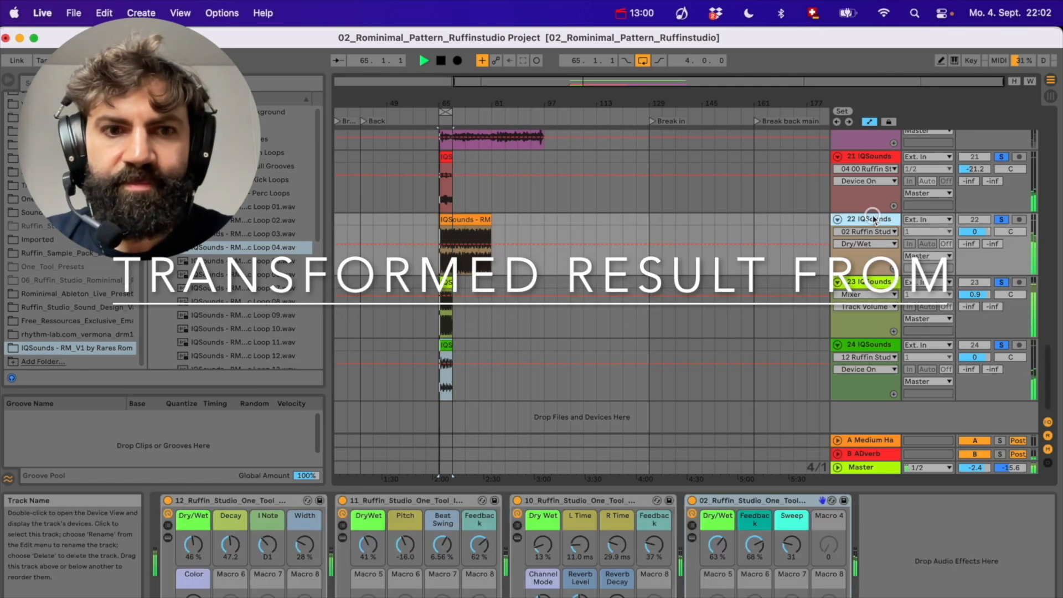
key(Up)
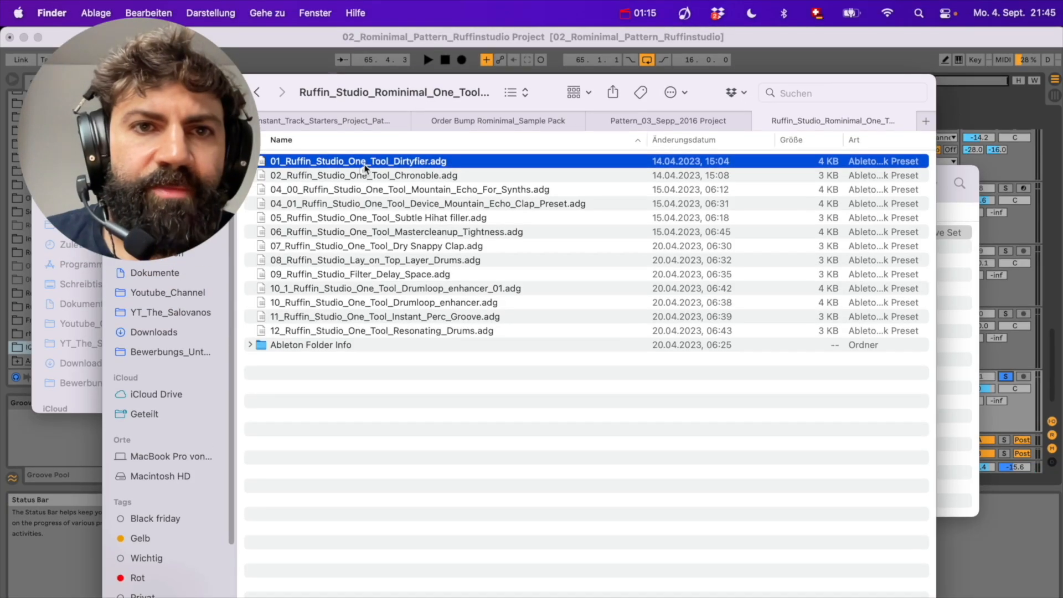
Load 01_Ruffin_Studio_One_Tool_Dirtyfier.adg from Finder onto IQSounds track 21 and set its Dry/Wet to 43 % during playback.
drag(365, 165, 342, 477)
key(space)
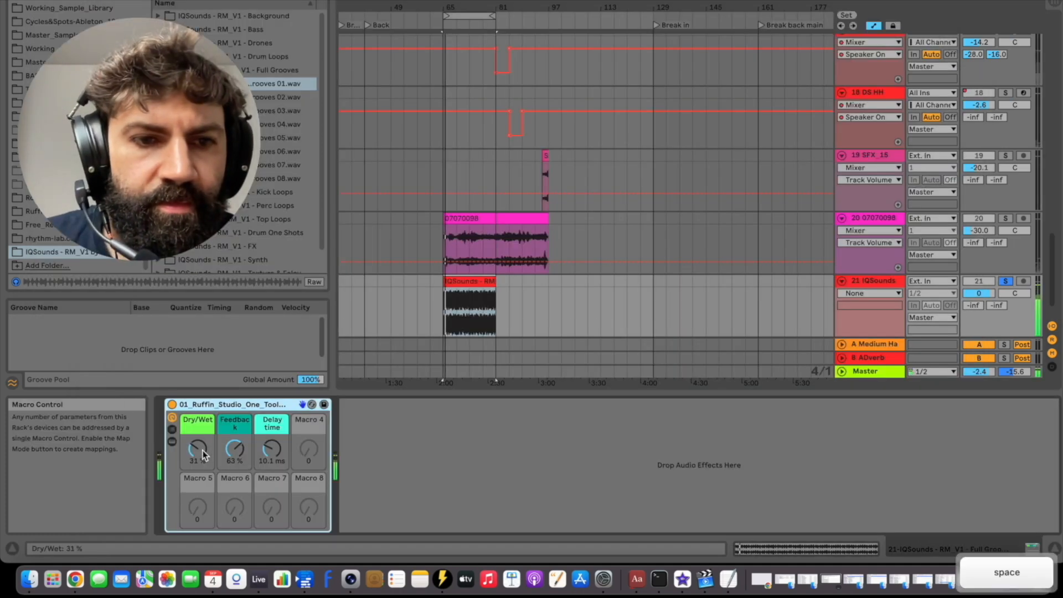
drag(203, 455, 202, 449)
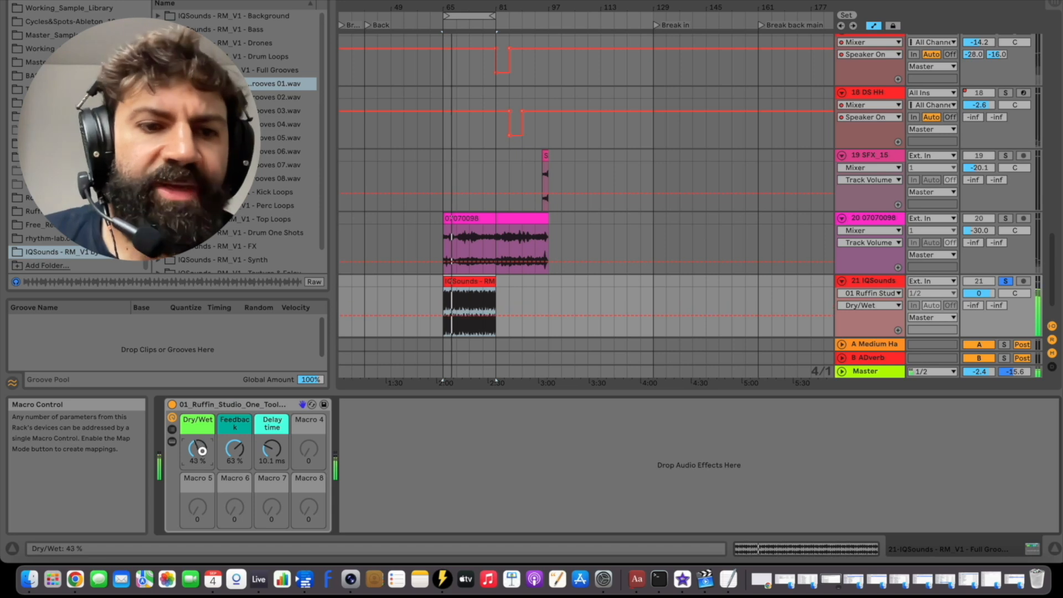
drag(202, 450, 202, 449)
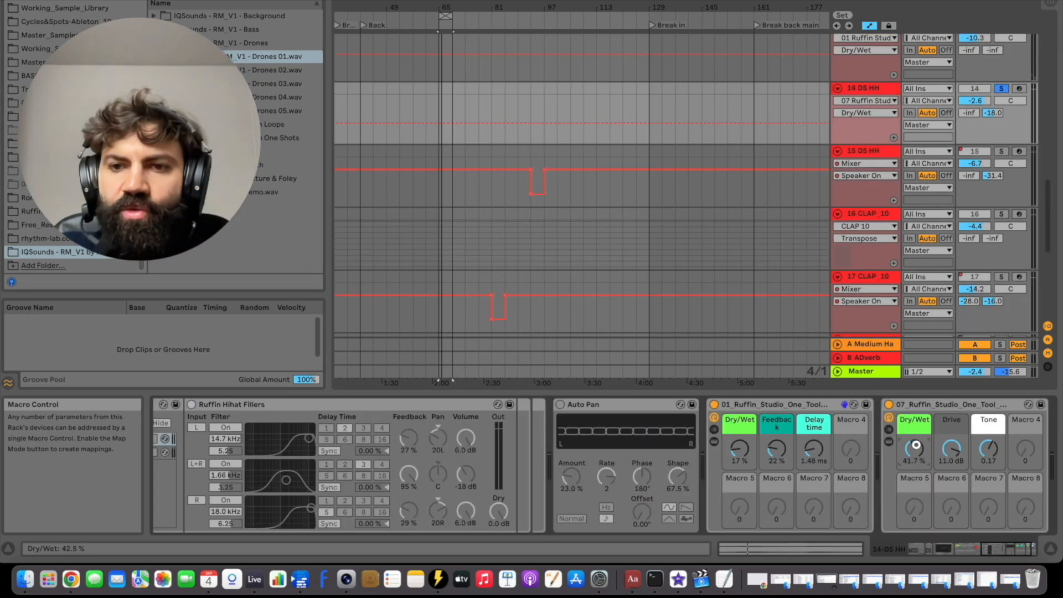
Play the 14 DS HH track and raise the Dry/Wet of its 07_Ruffin_Studio_One_Tool rack to about 59 %.
key(space)
drag(915, 446, 916, 444)
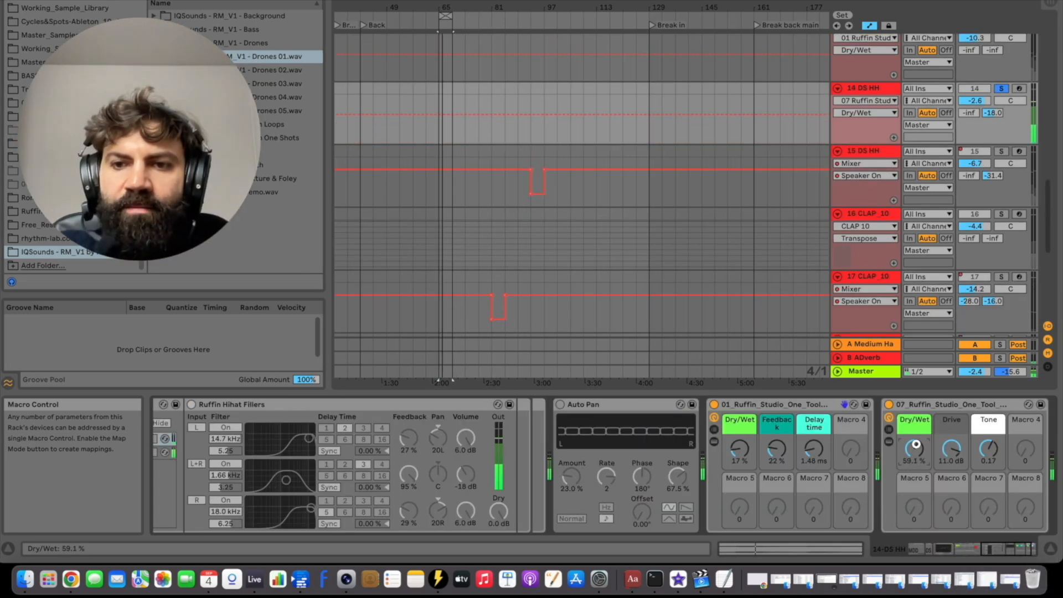
drag(916, 451, 916, 450)
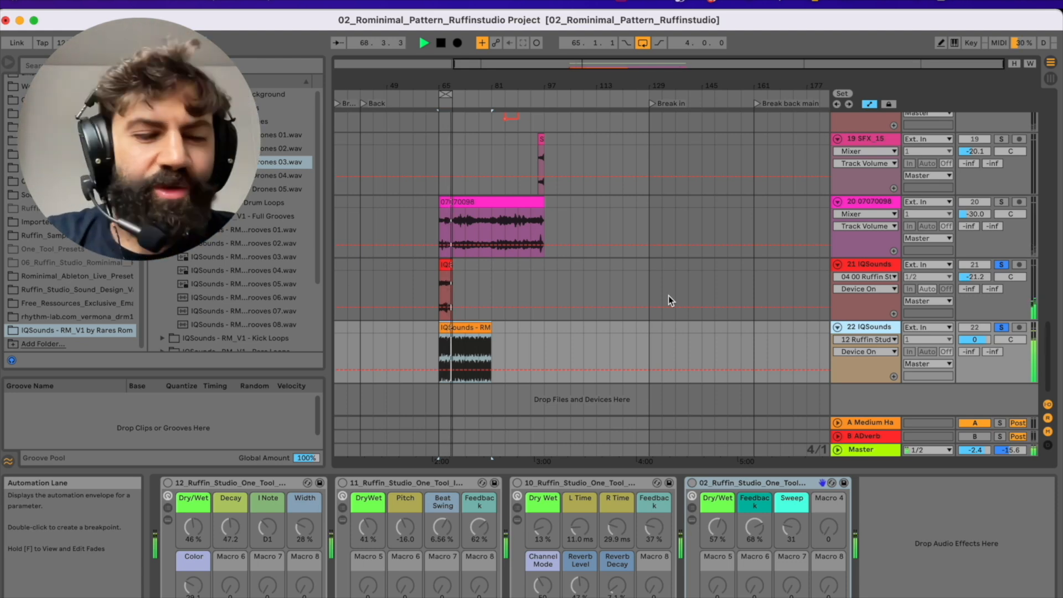
View the racks on IQSounds tracks 21 and 22, and adjust the Dry/Wet of track 22's 02_Ruffin_Studio_One_Tool rack.
click(669, 301)
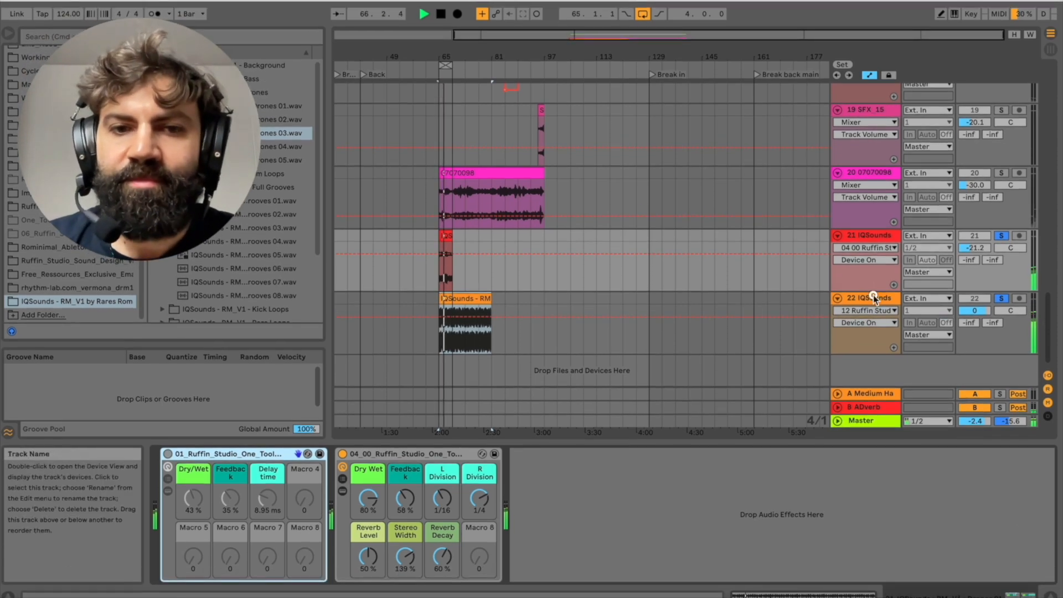
click(873, 306)
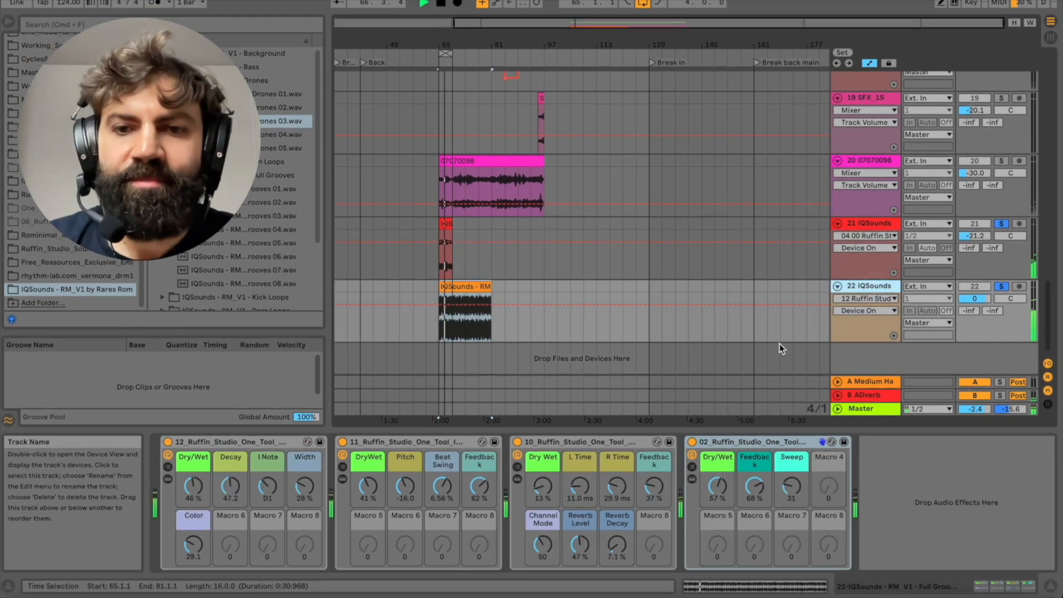
drag(727, 443, 727, 437)
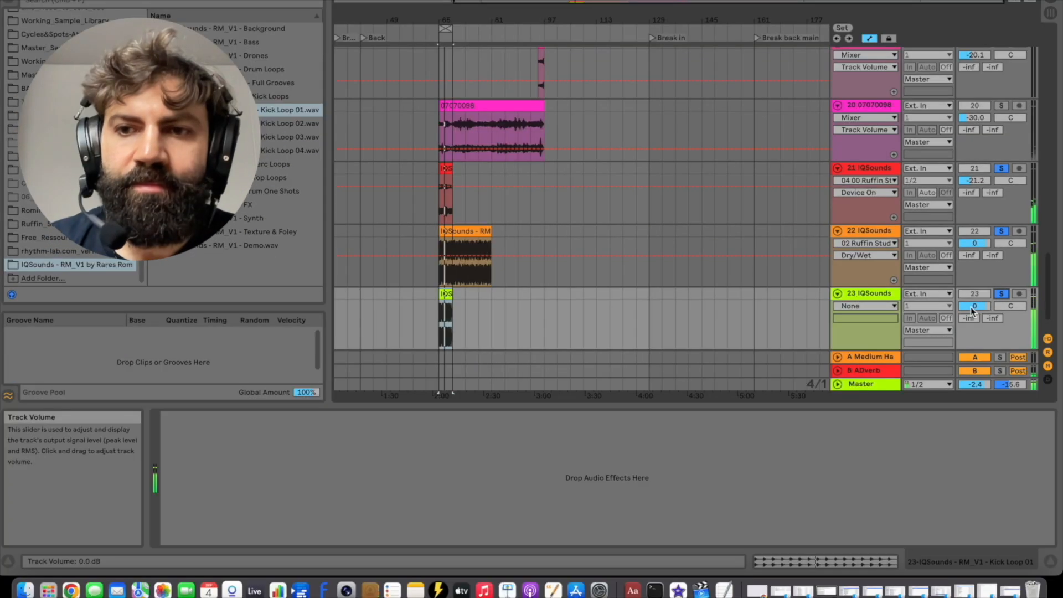
Set the volume of IQSounds track 23 to 0.9 dB and preview Perc Loop 04.wav from the IQSounds pack.
drag(975, 306, 975, 303)
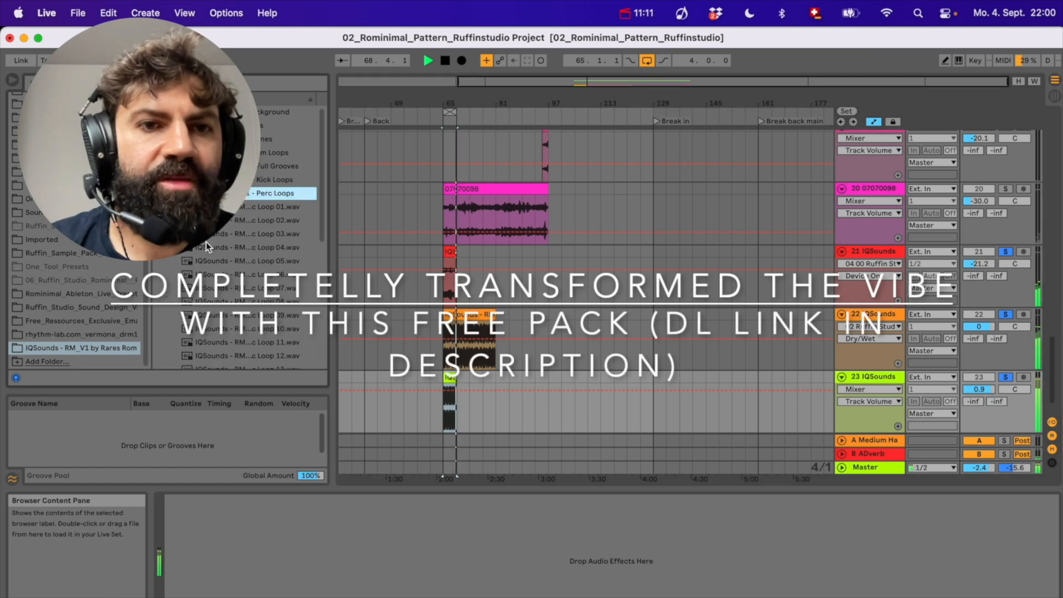
click(227, 248)
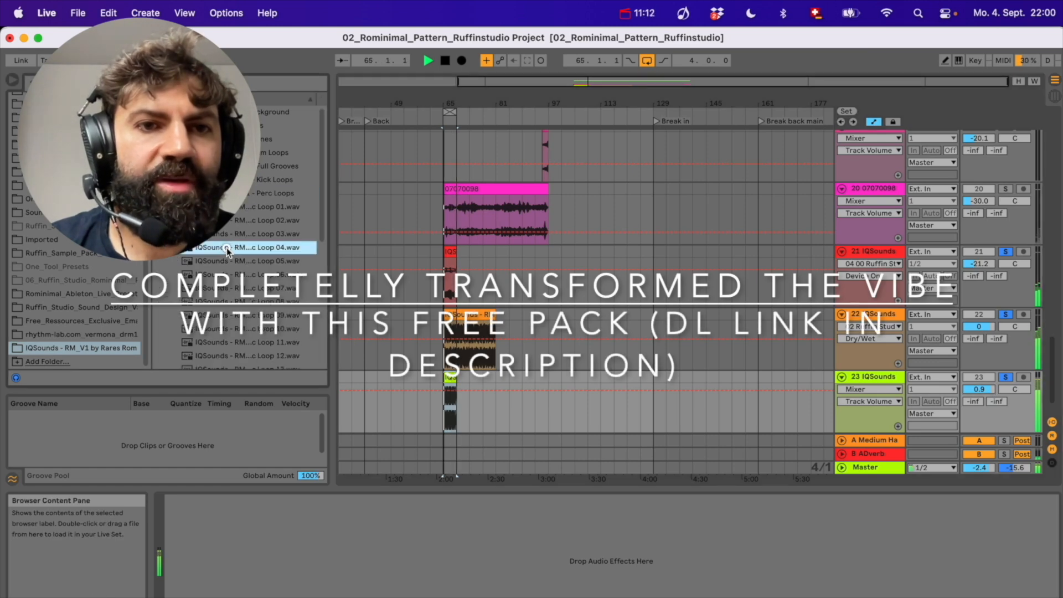
Add IQSounds Perc Loop 04.wav at bar 65 on a new soloed track 24 and reset its volume to 0 dB.
drag(236, 255, 453, 469)
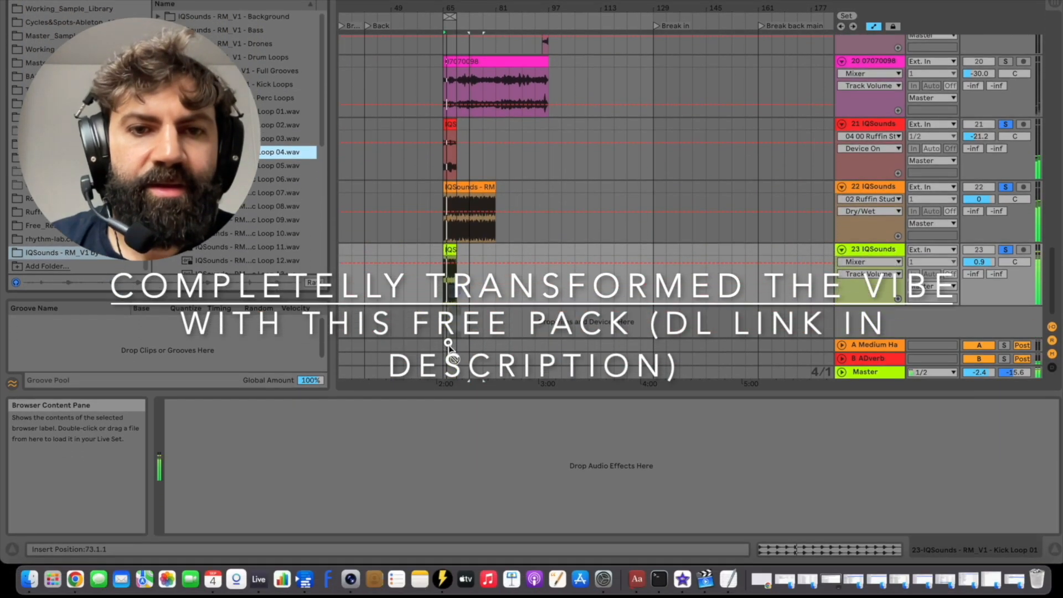
drag(453, 375, 447, 299)
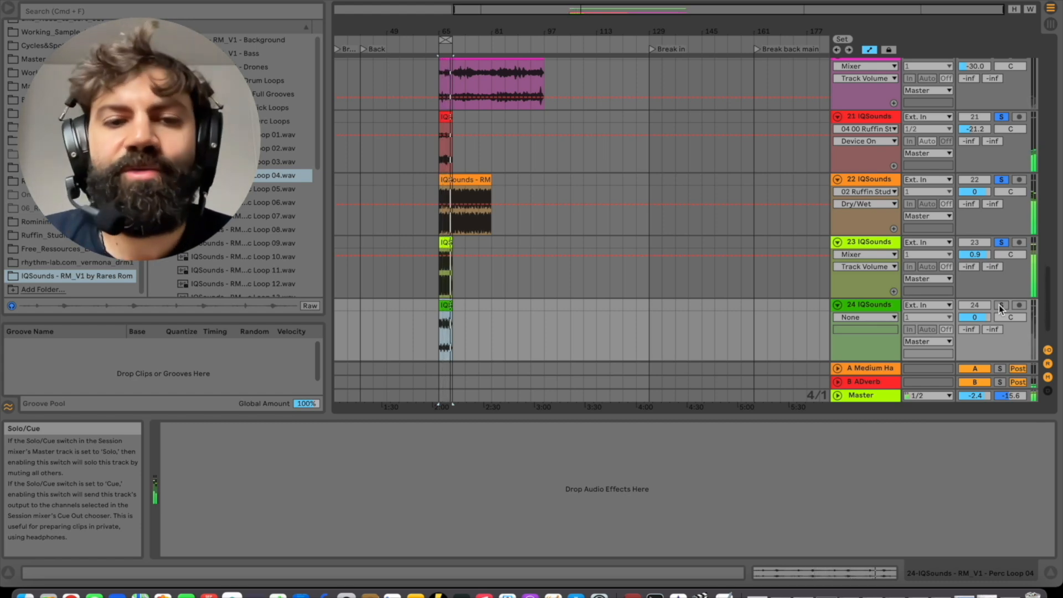
click(1001, 306)
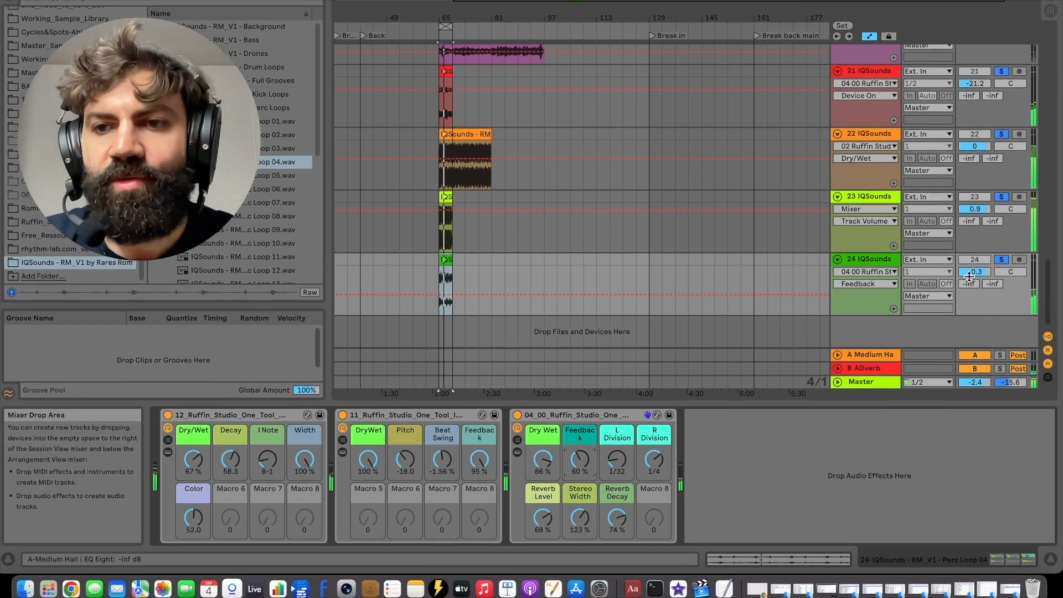
double_click(969, 273)
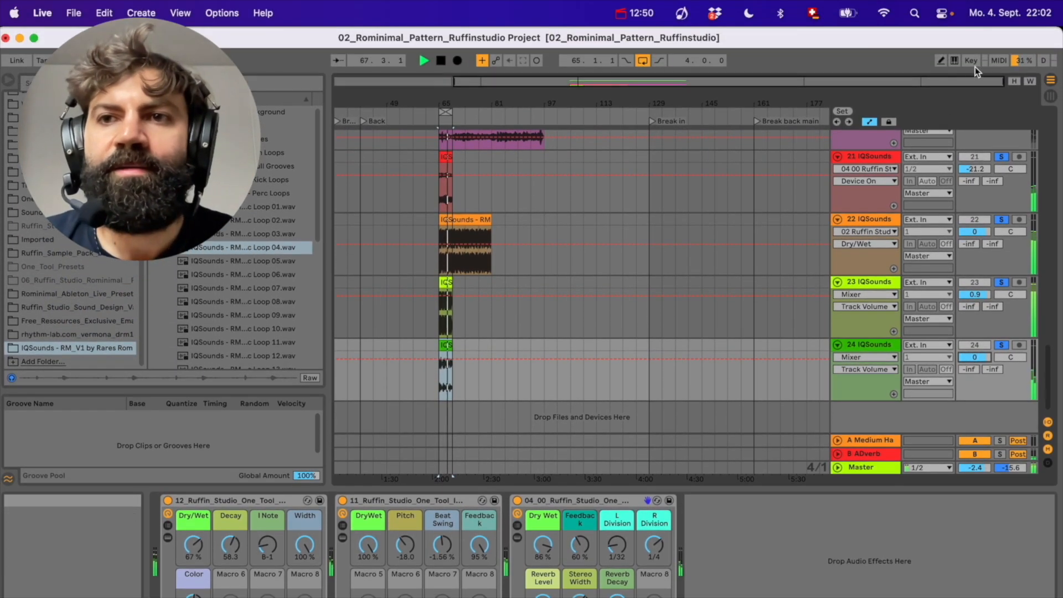
Key-map the Device On switches of the IQSounds tracks' Ruffin Studio One Tool racks to m and toggle them during playback.
click(975, 67)
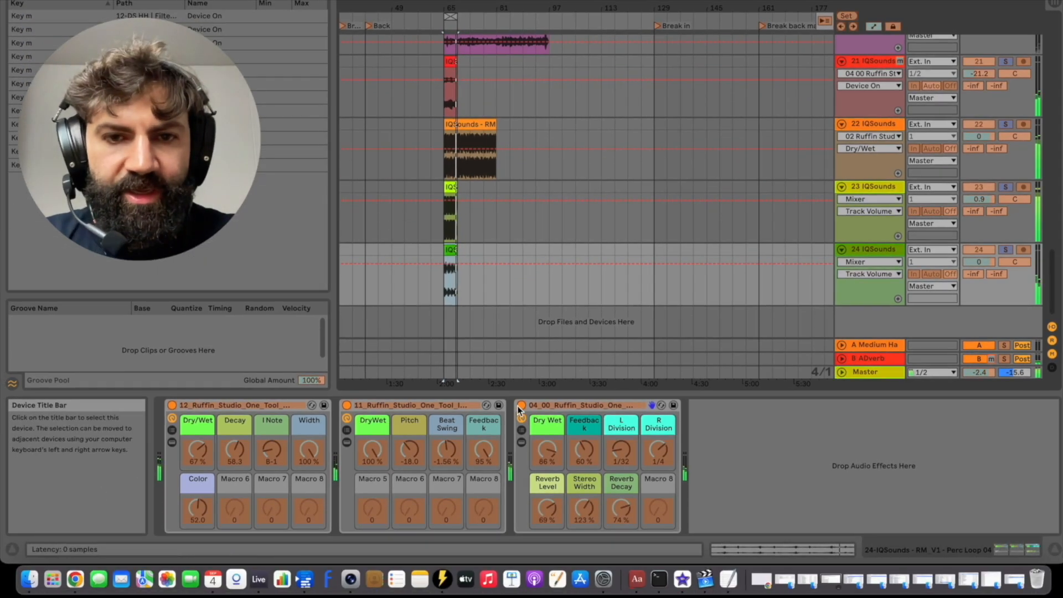
key(super+k)
click(926, 33)
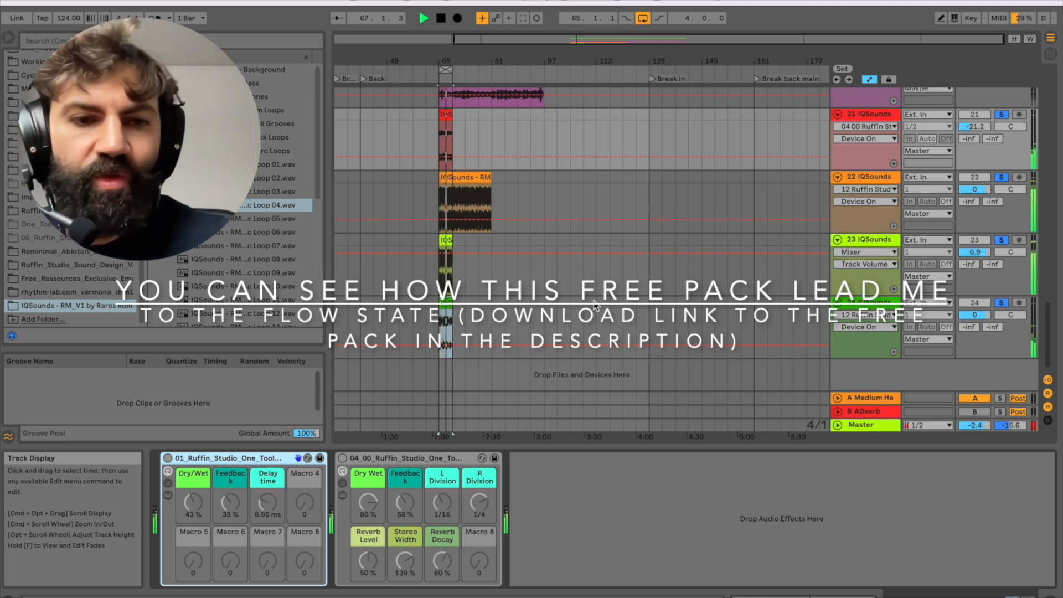
key(m)
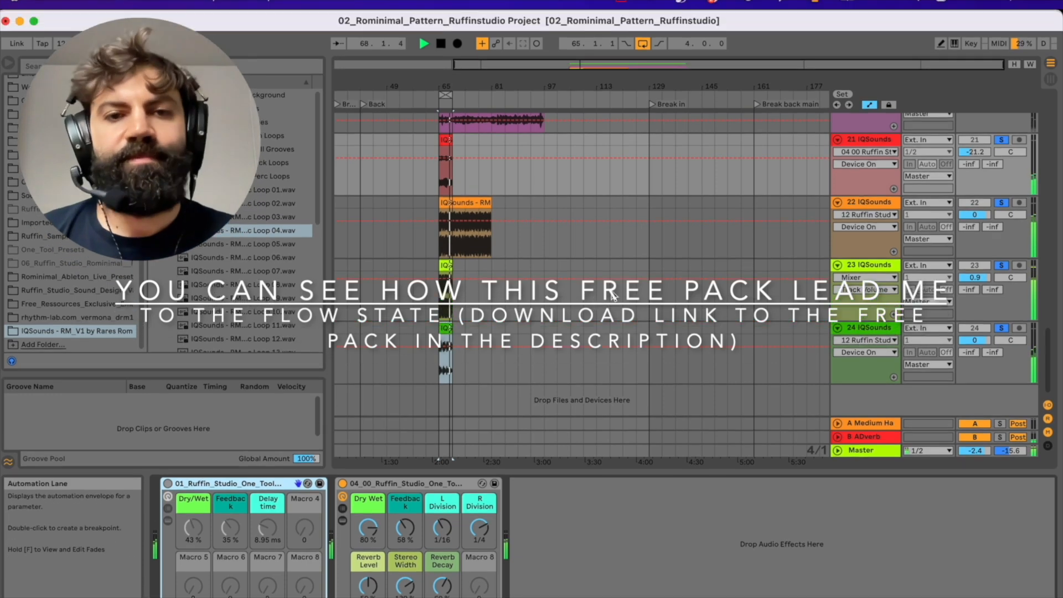
key(space)
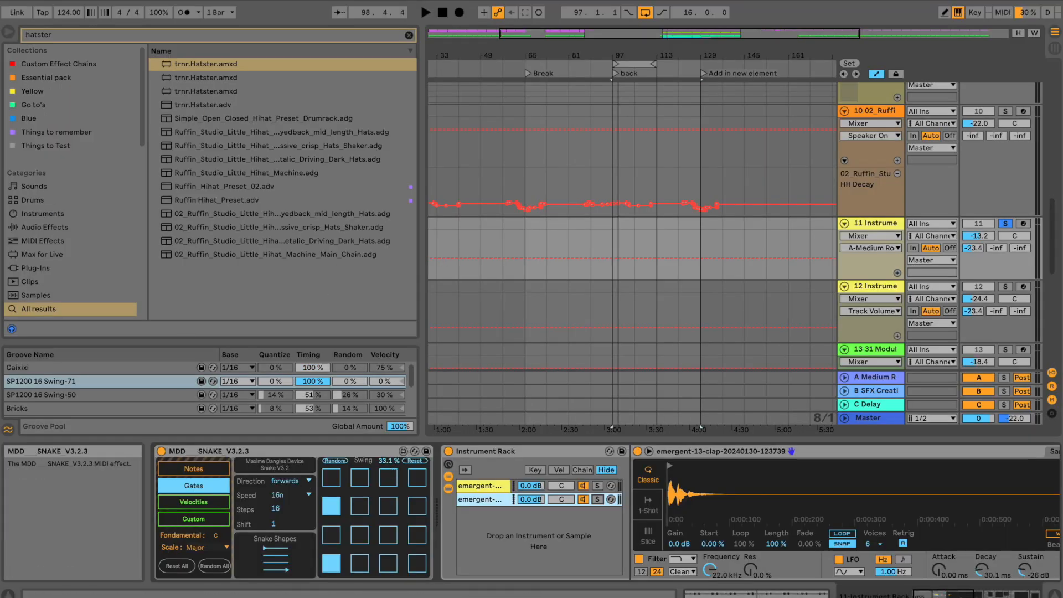
Browse the emergent kick and clap samples as hot-swap candidates for the emergent-13-clap sampler in track 11's second rack chain.
scroll(860, 211, up, 2)
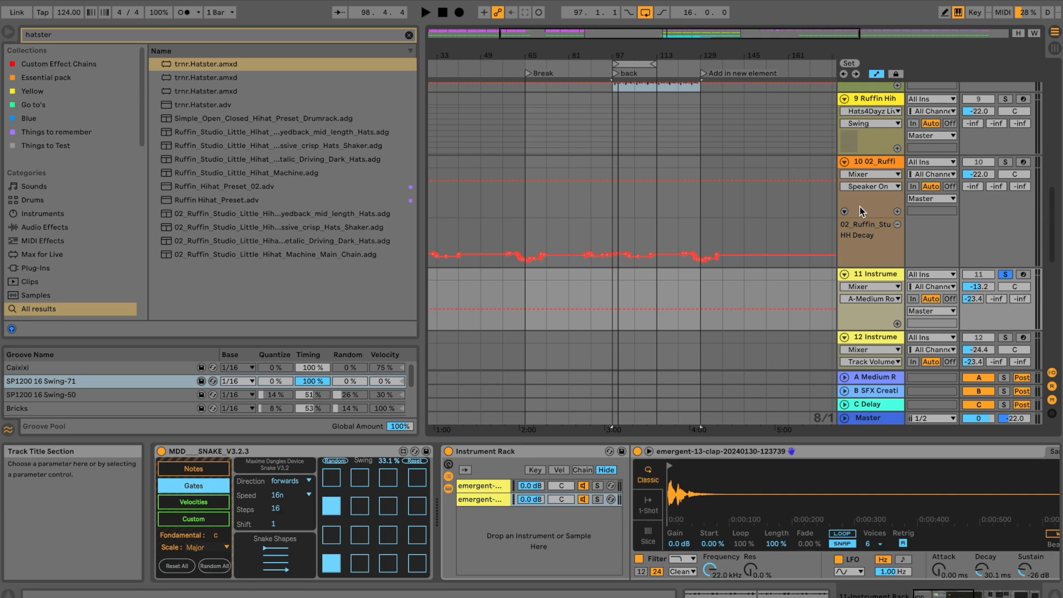
scroll(859, 211, down, 2)
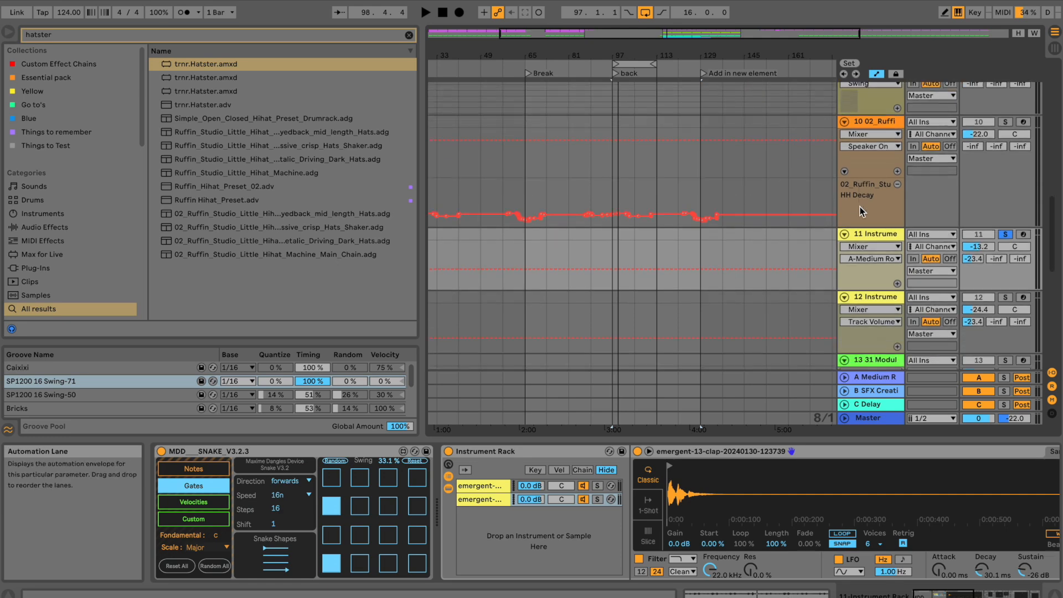
click(470, 499)
mouse_move(929, 595)
mouse_down()
mouse_move(955, 594)
mouse_move(931, 595)
mouse_up()
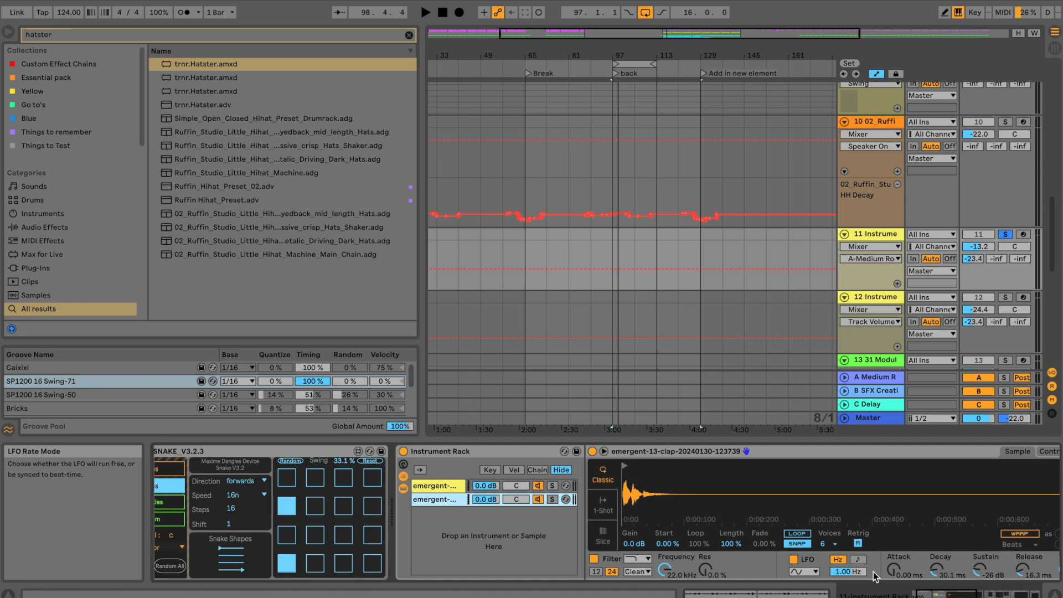
scroll(554, 509, right, 5)
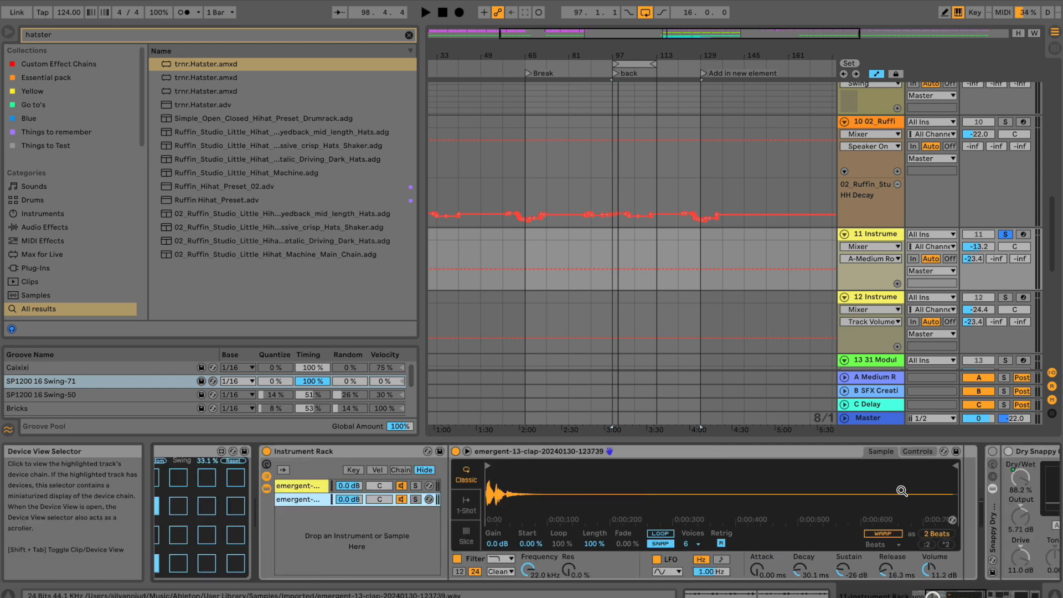
click(953, 520)
click(283, 190)
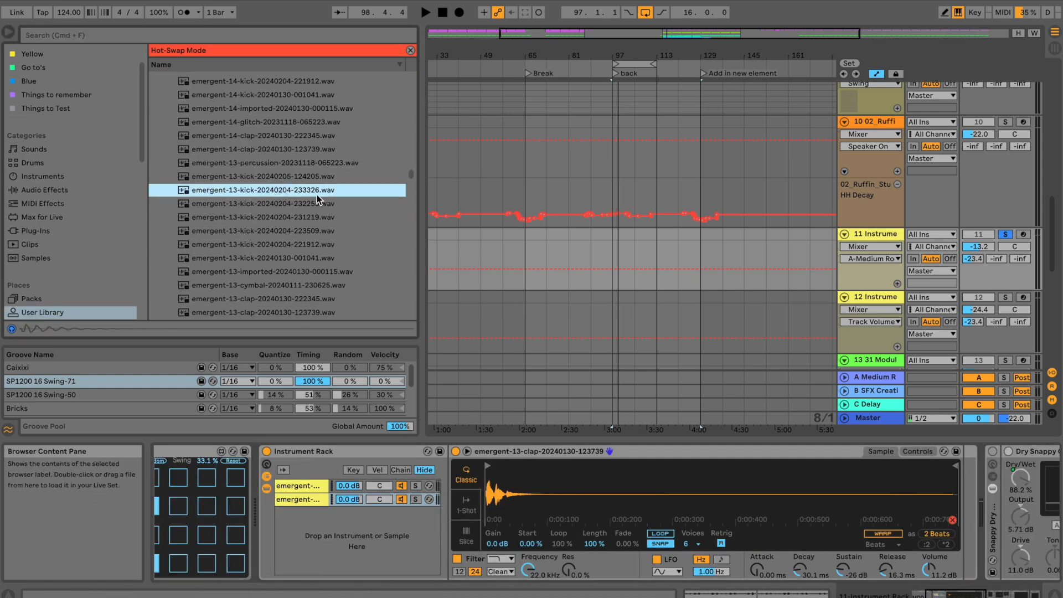
key(Up)
key(Up)
key(Up)
key(Up)
key(Up)
key(Up)
key(Up)
key(Up)
key(Down)
key(Down)
key(Down)
key(Down)
key(Down)
key(Down)
key(Down)
key(Down)
key(Down)
key(Down)
key(Down)
key(Down)
key(Down)
key(Down)
key(Down)
key(Down)
key(Down)
key(space)
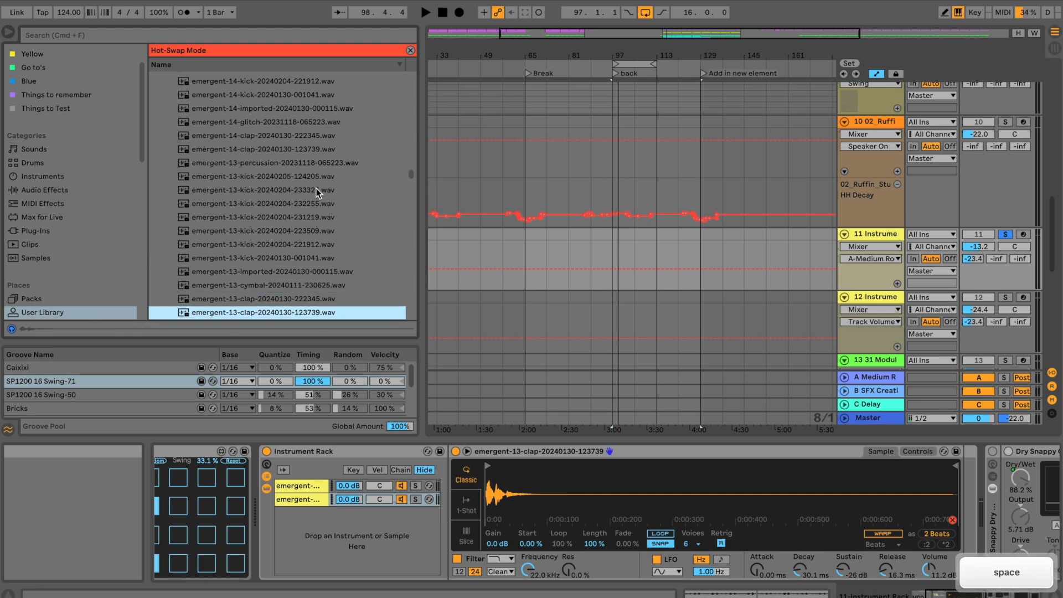
key(Down)
key(Down)
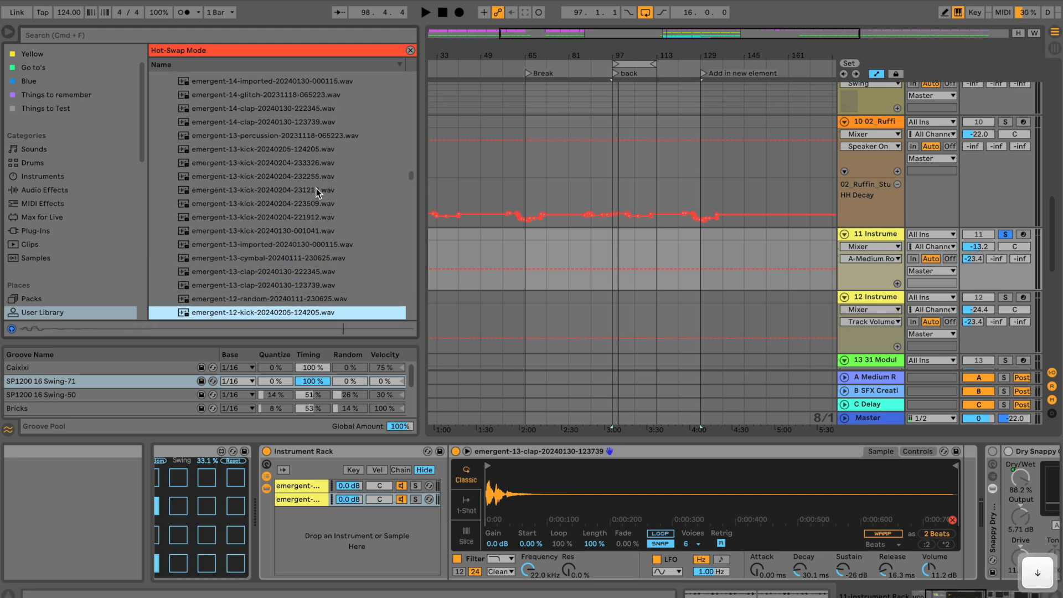
key(Up)
key(Up)
key(Up)
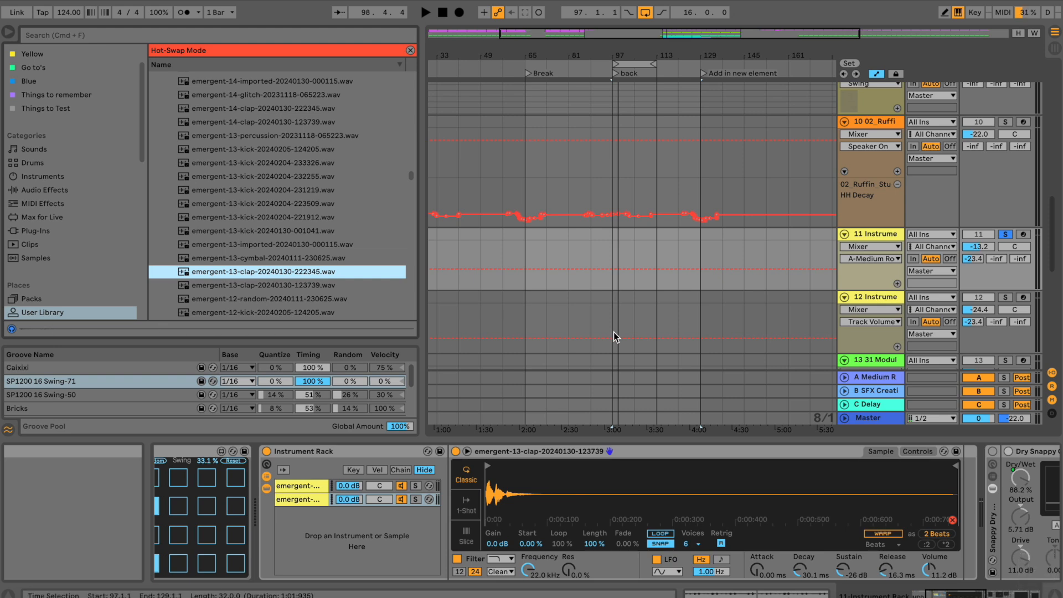
click(953, 521)
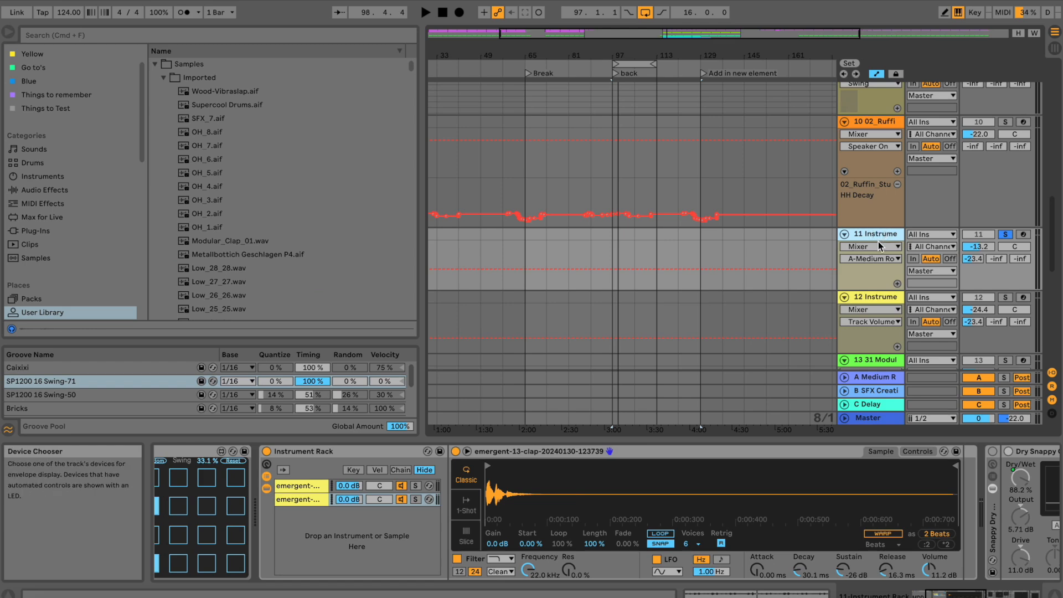
Solo Instrument Rack track 12 and listen briefly to it from the start of the "back" section.
click(880, 296)
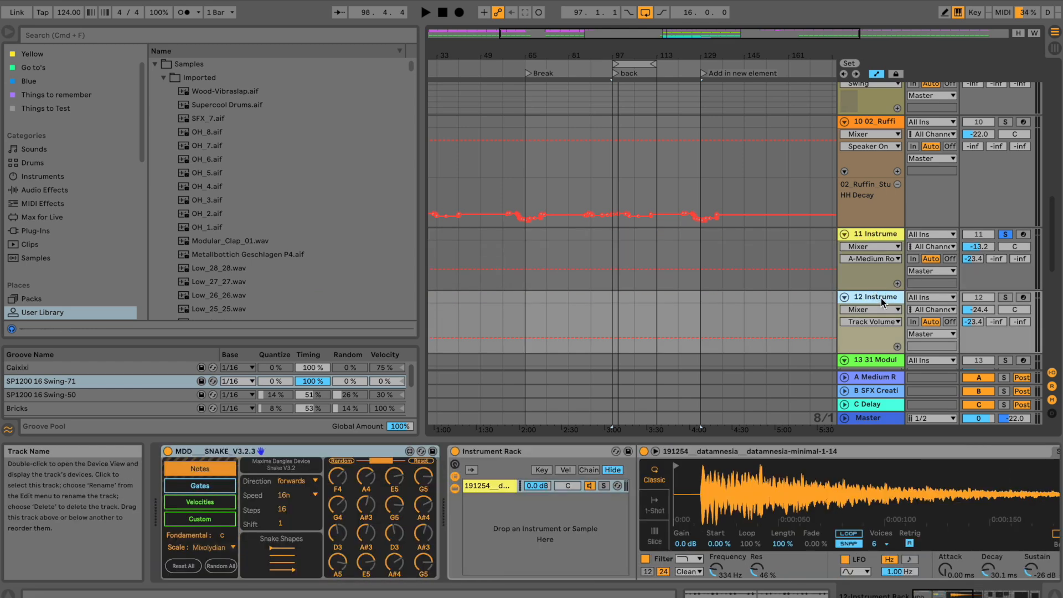
click(1005, 297)
key(space)
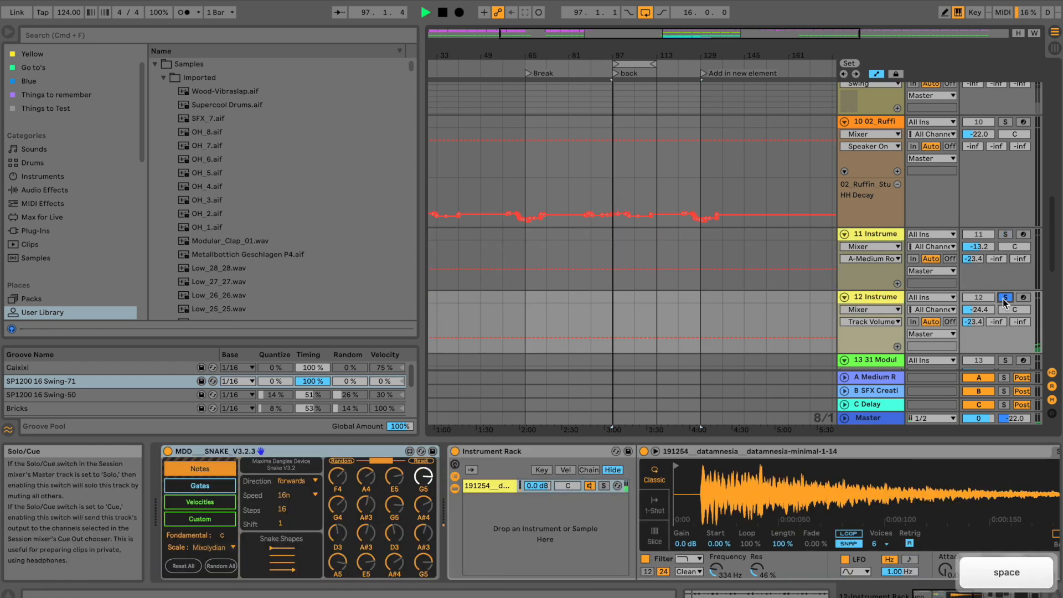
key(space)
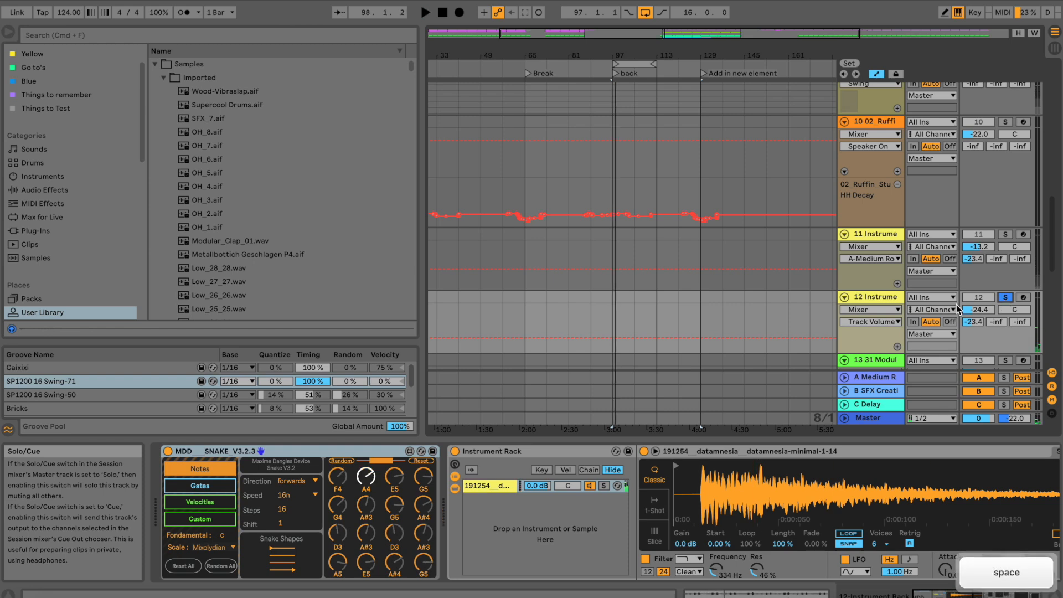
Examine track 12's device chain, including the MDD SNAKE notes and gates, the sampler and the effects after it.
click(880, 297)
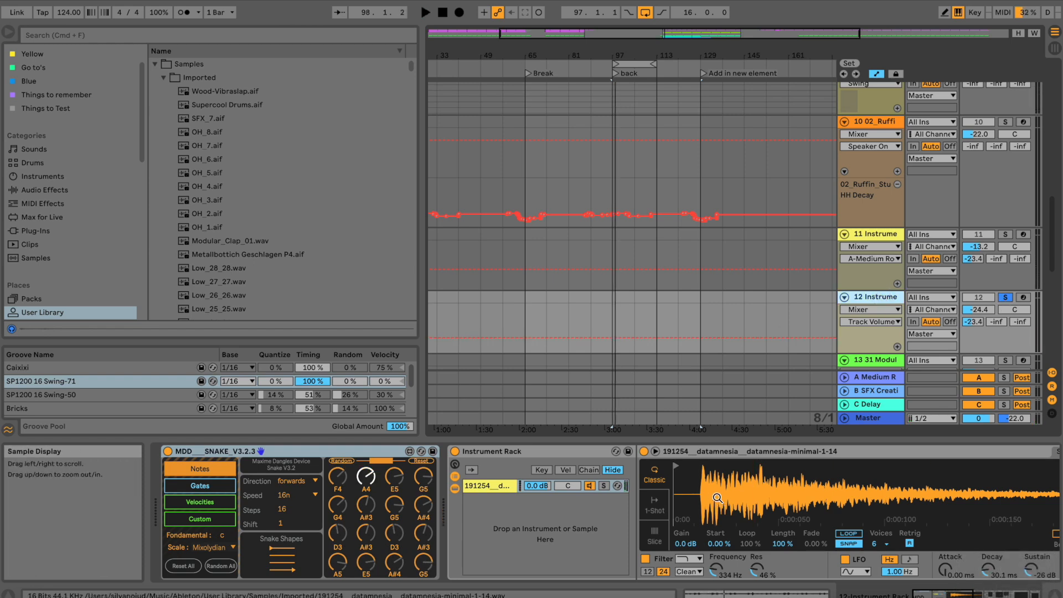
click(933, 595)
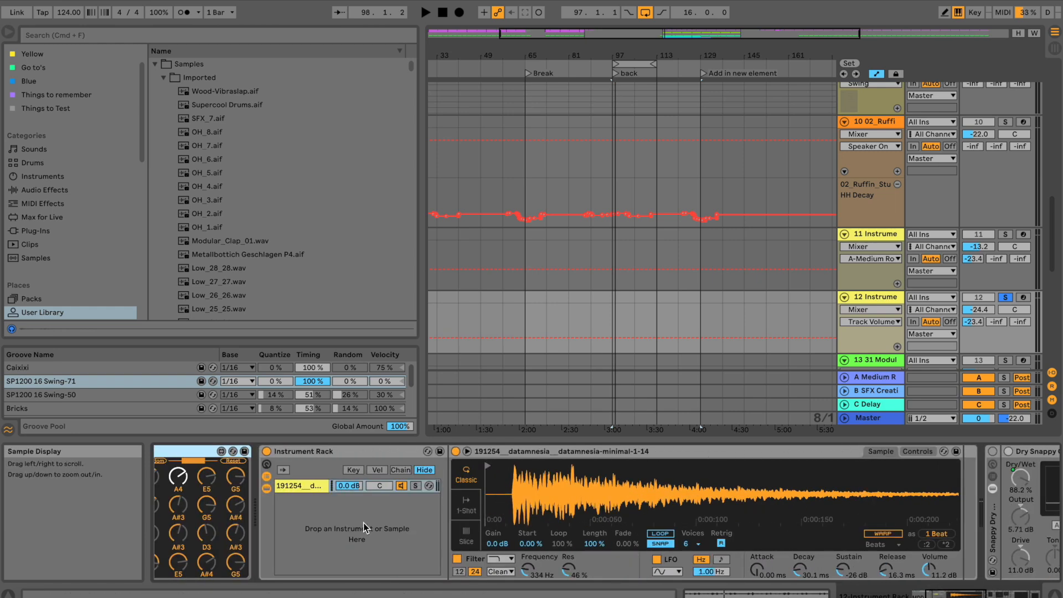
click(974, 595)
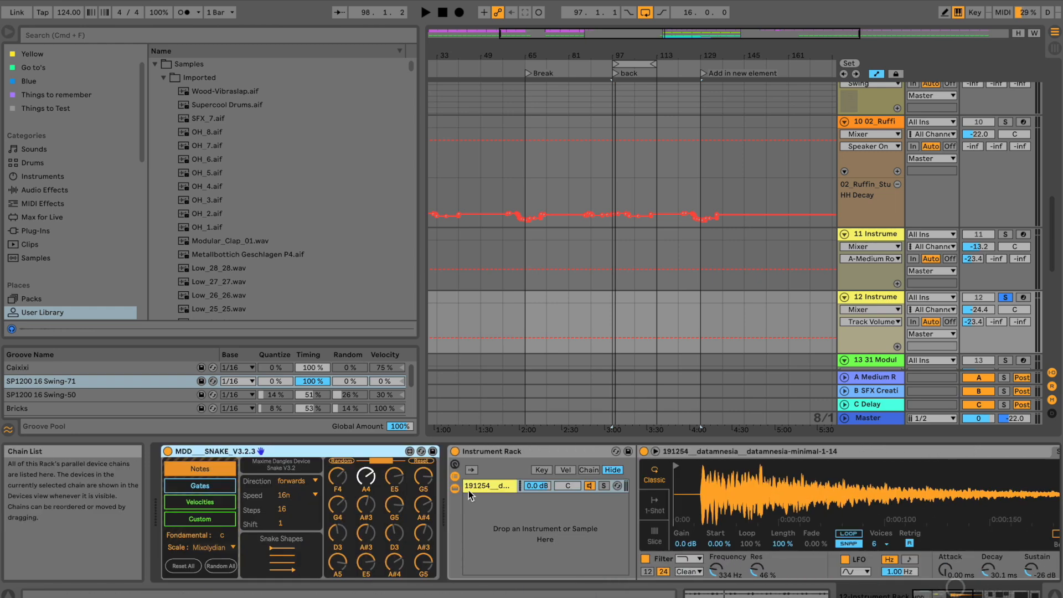
click(228, 486)
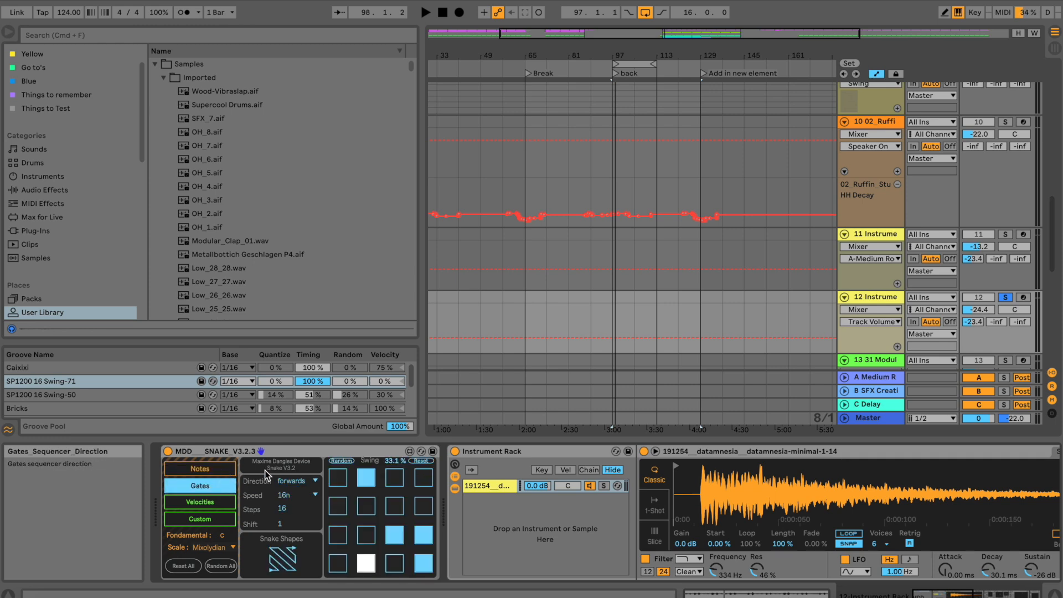
click(224, 470)
click(222, 486)
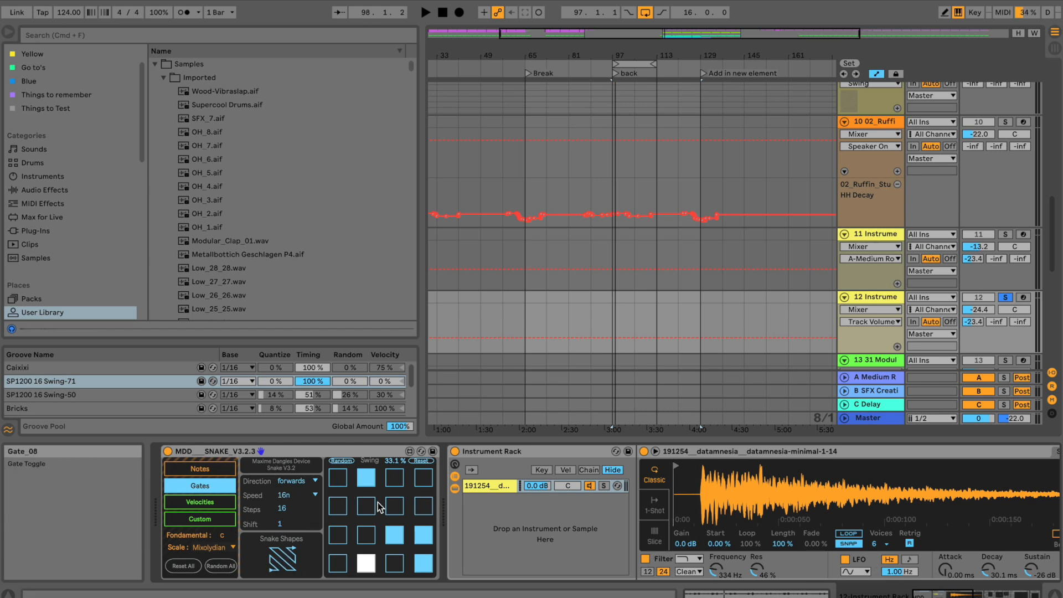
scroll(609, 516, right, 10)
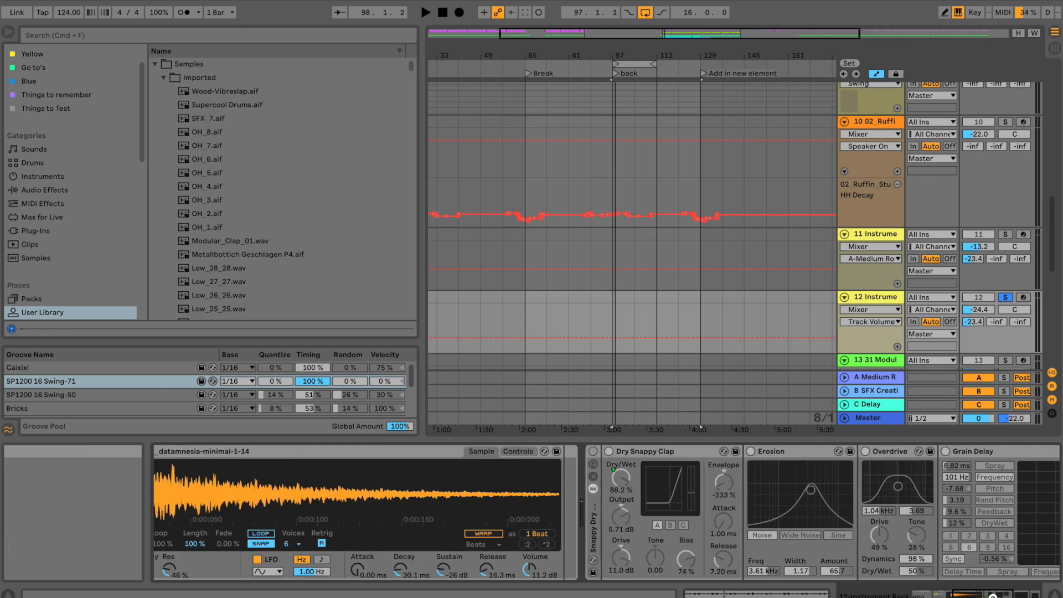
scroll(610, 515, left, 10)
Replay the soloed track 12 and locate its sampler's datamnesia-minimal-1-14 source file in the hot-swap browser.
key(space)
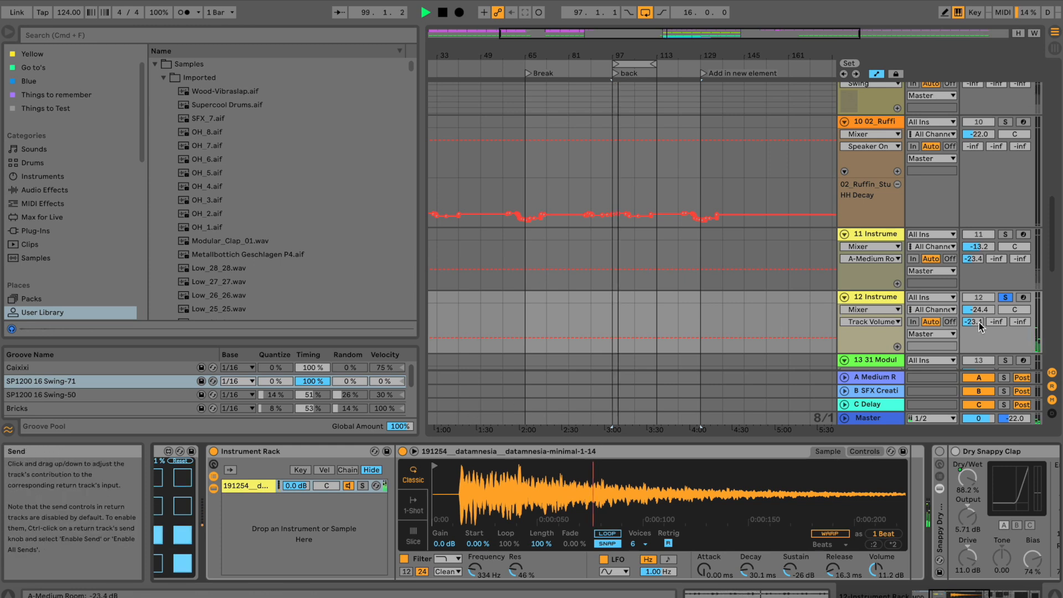
key(space)
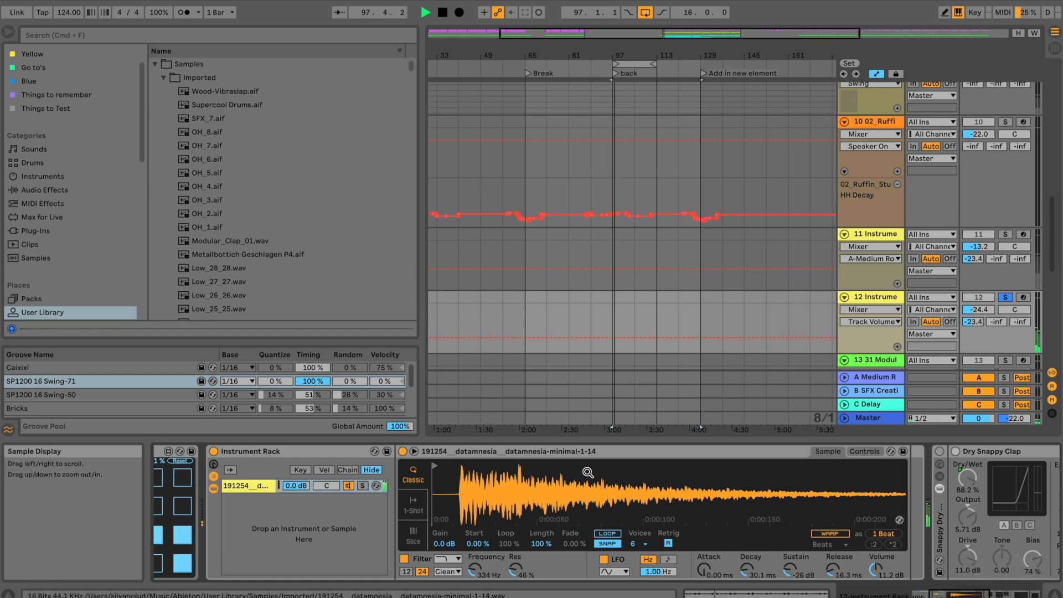
key(space)
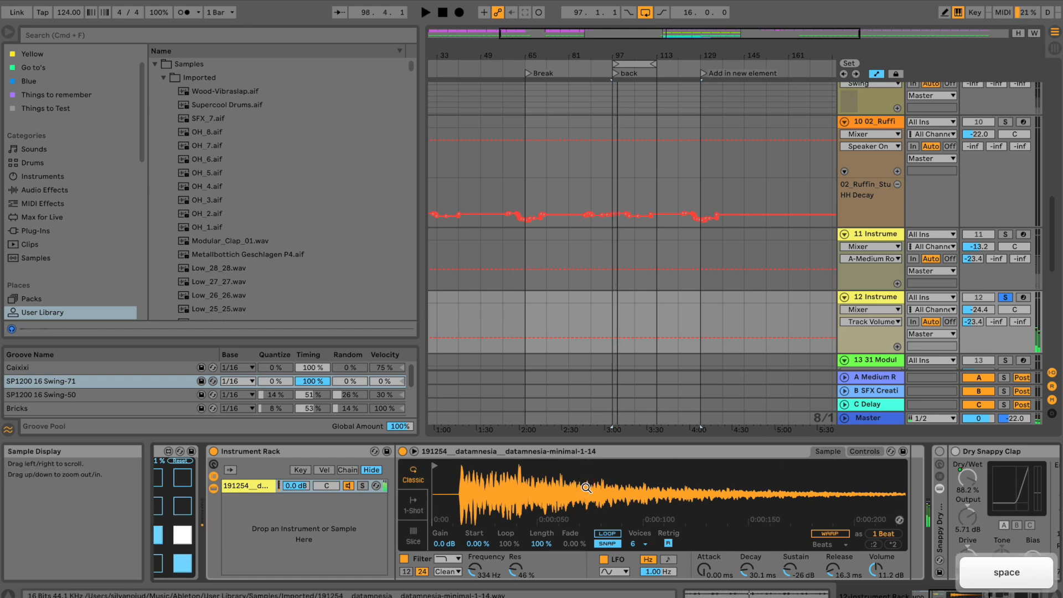
click(900, 521)
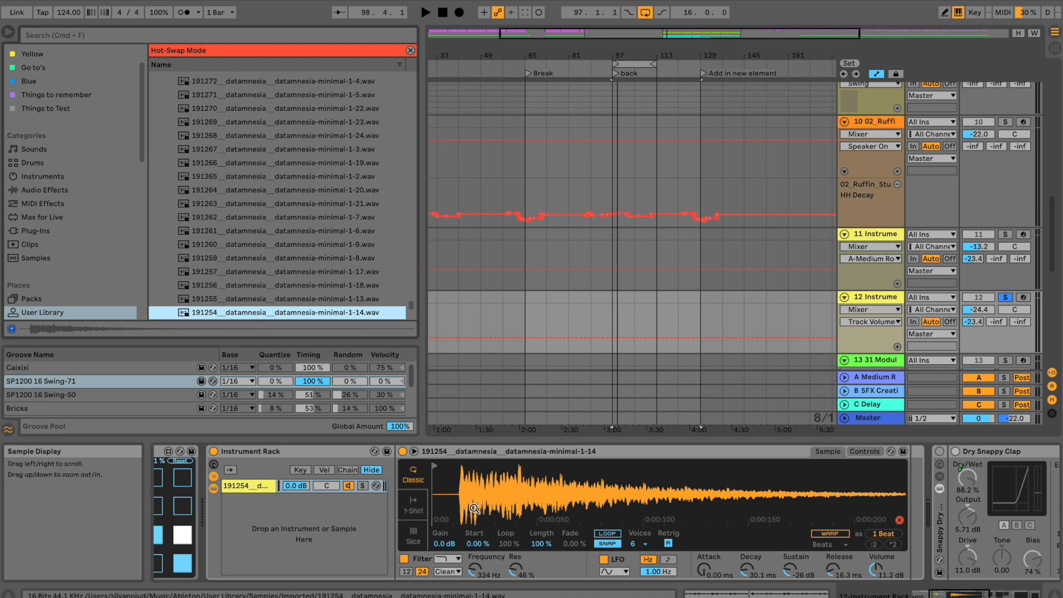
click(232, 313)
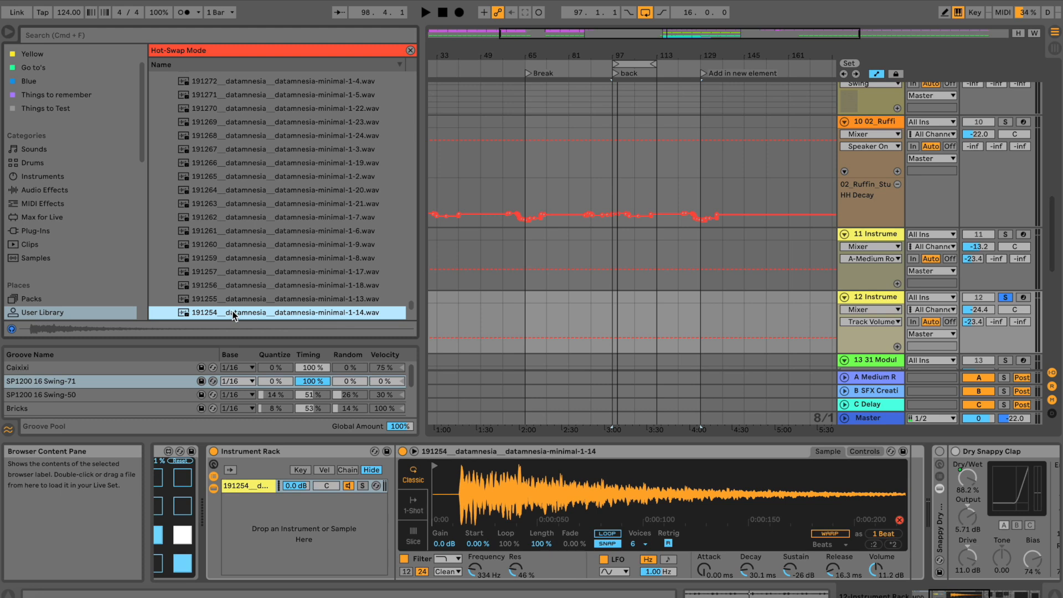
click(899, 520)
During playback, set track 12's sampler envelope to 173 ms Decay and 42.7 ms Release, and its track volume to about -32 dB.
key(space)
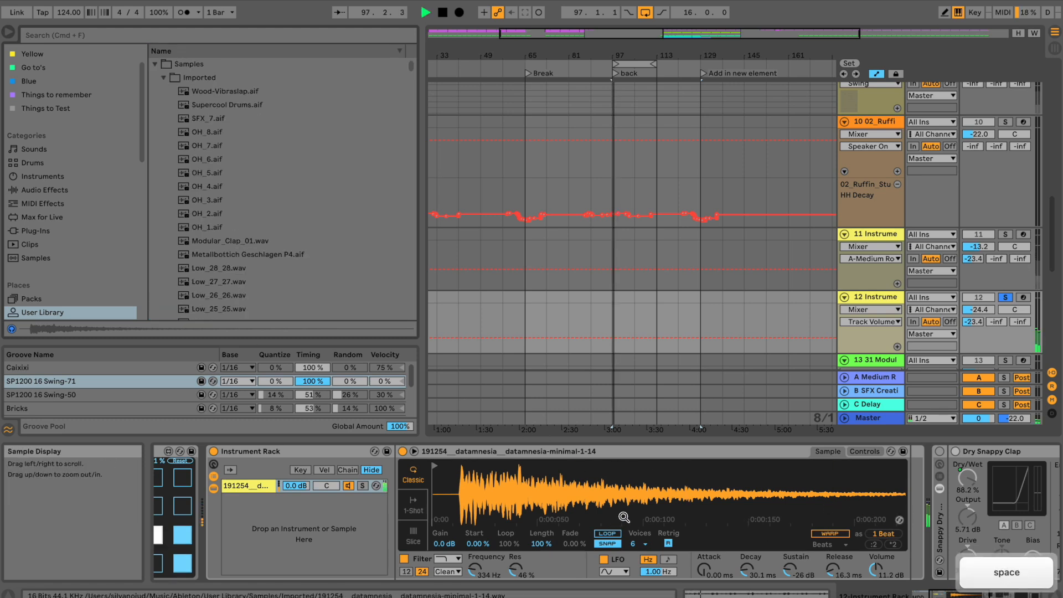
drag(746, 570, 746, 571)
drag(827, 571, 825, 565)
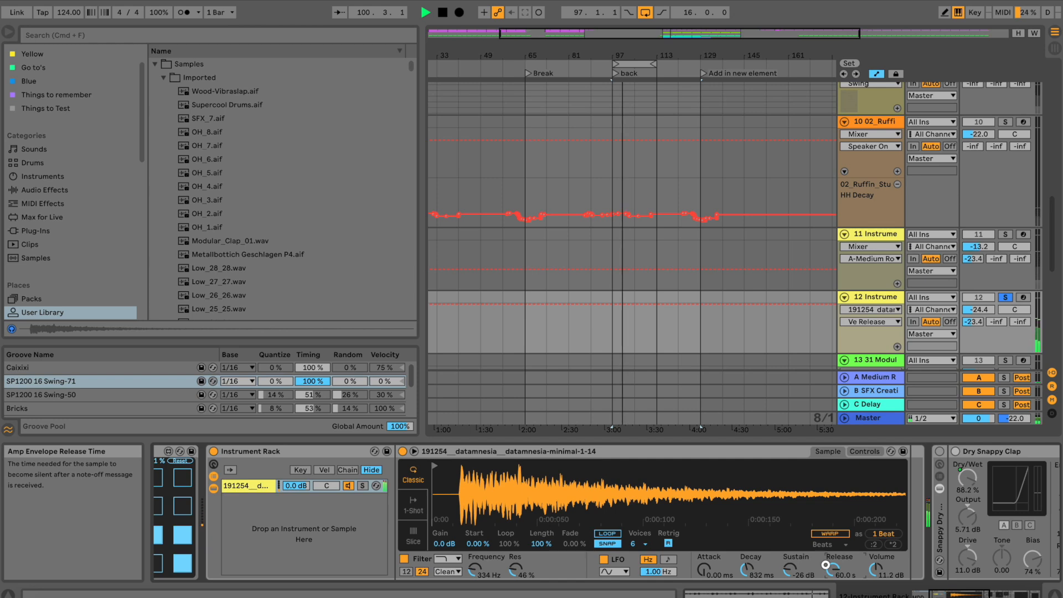
drag(826, 565, 825, 579)
click(751, 569)
click(833, 569)
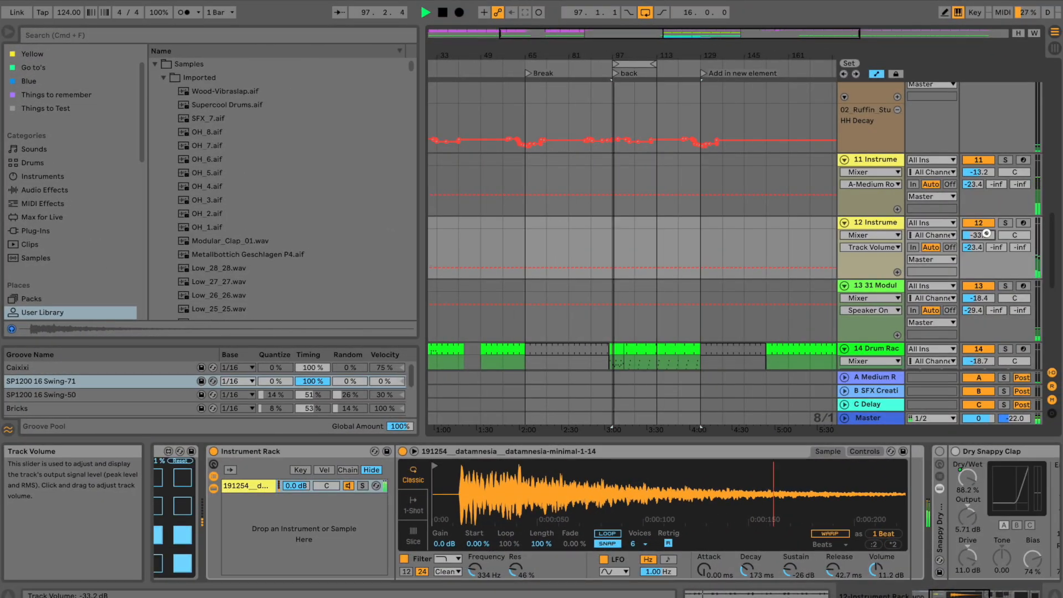
drag(986, 233, 987, 233)
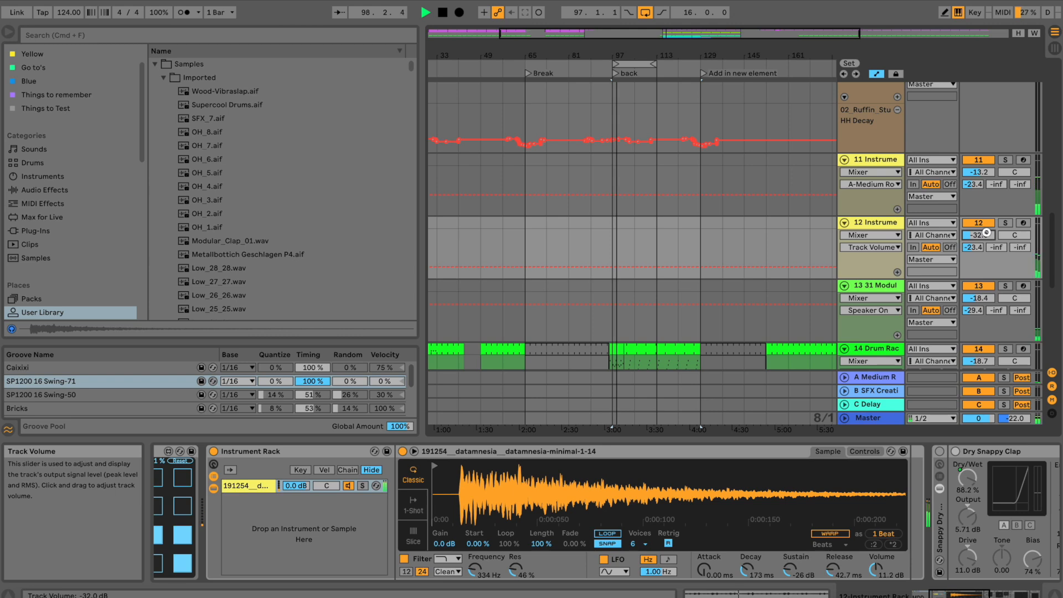
Solo tracks 1, 2 and 4 (Flechtwerk, Ruffin kick and Reaktor 6) together with track 12 and listen from the start of the "back" section.
key(space)
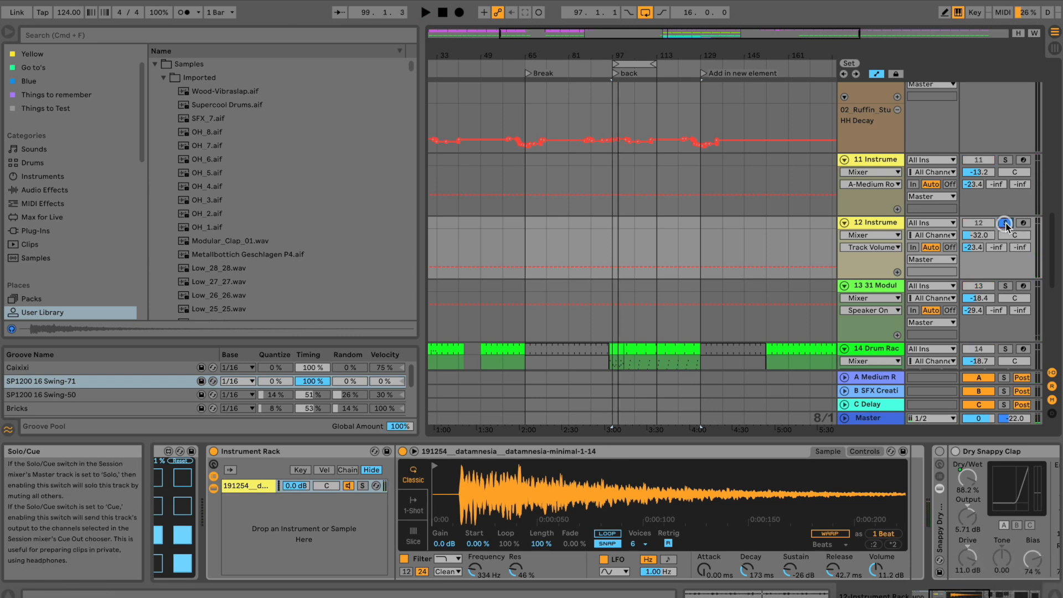
scroll(998, 179, up, 10)
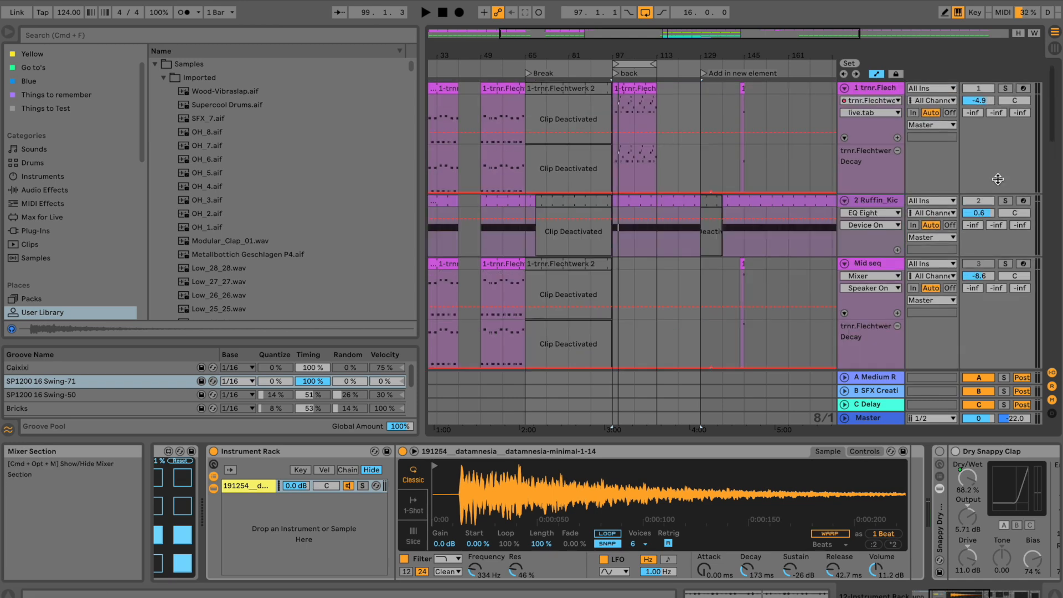
click(1006, 89)
key(space)
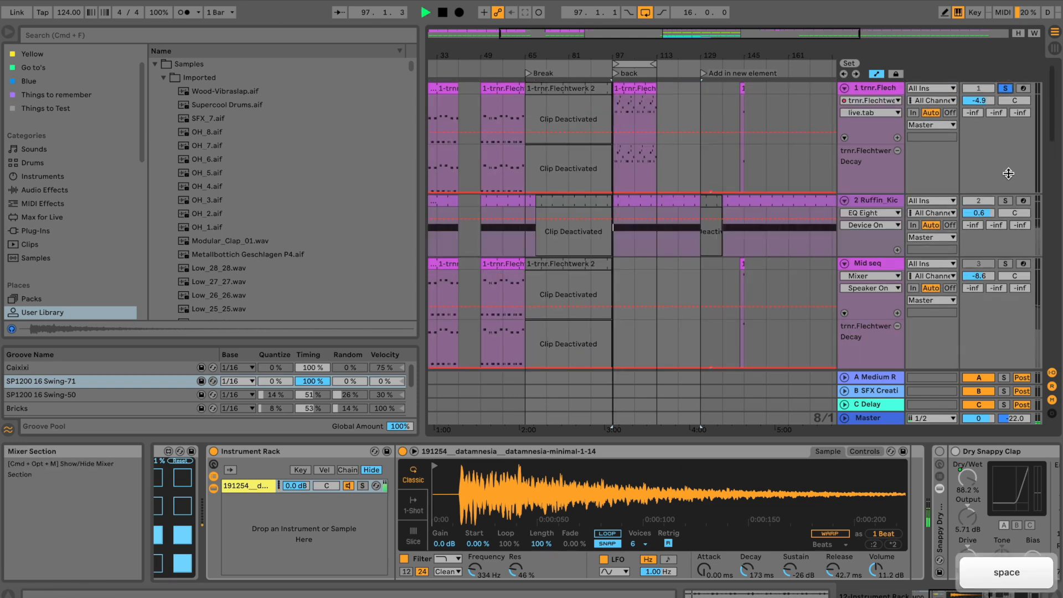
click(1003, 201)
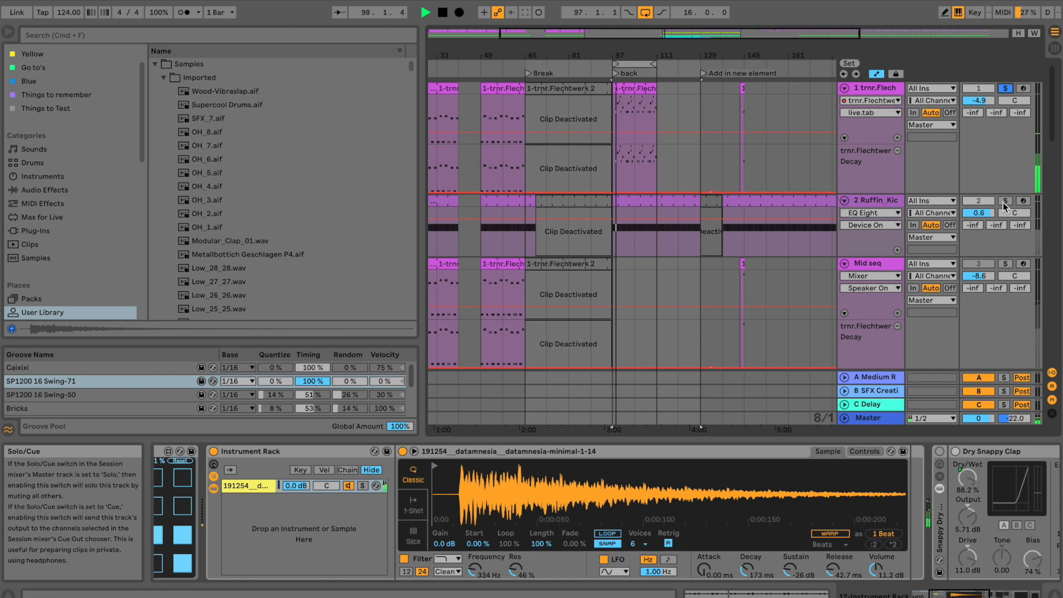
scroll(985, 146, down, 5)
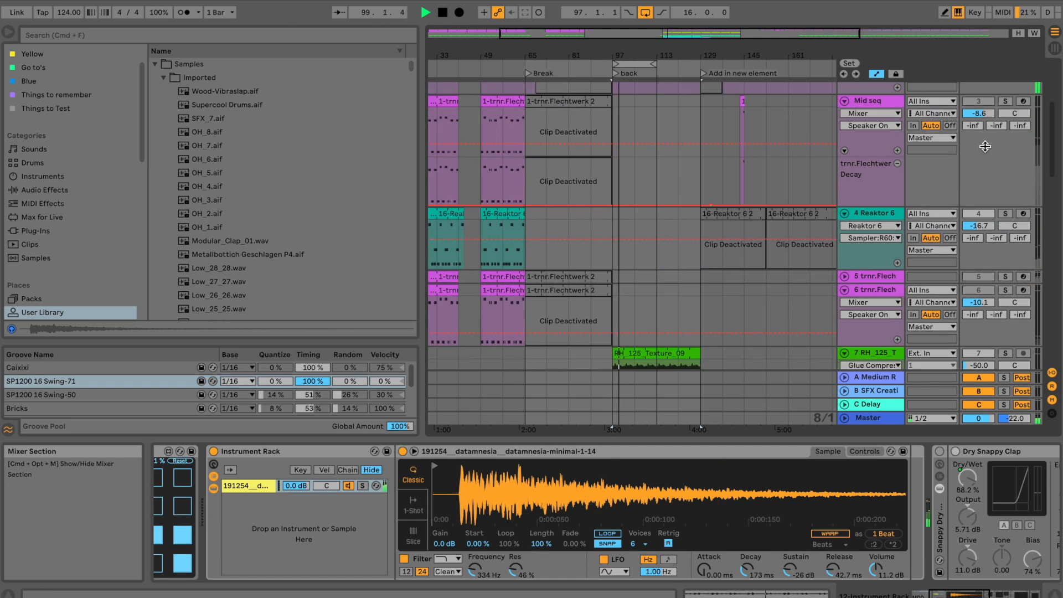
click(1006, 213)
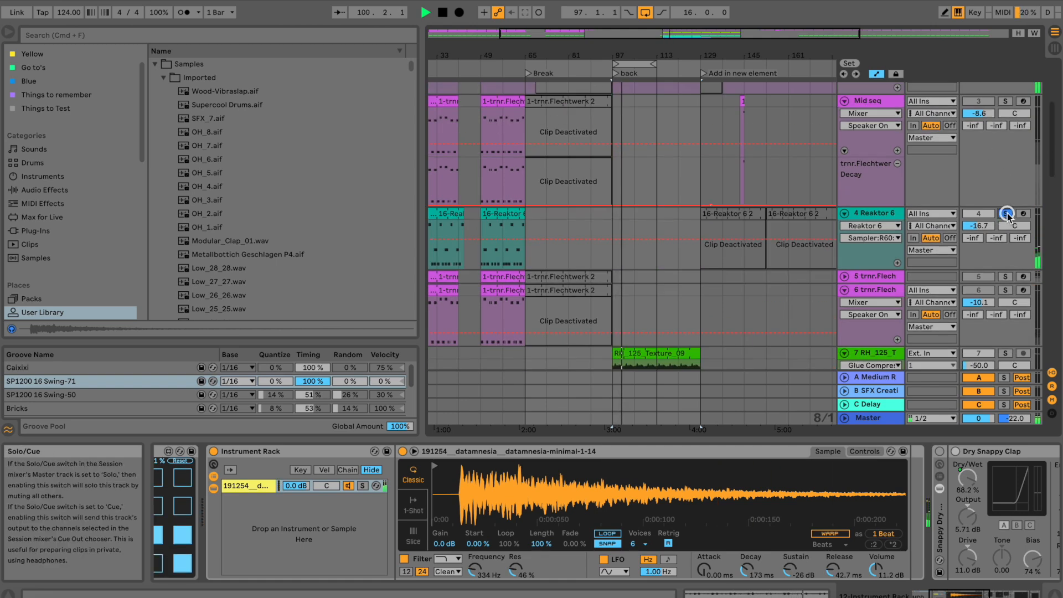
scroll(1007, 216, down, 3)
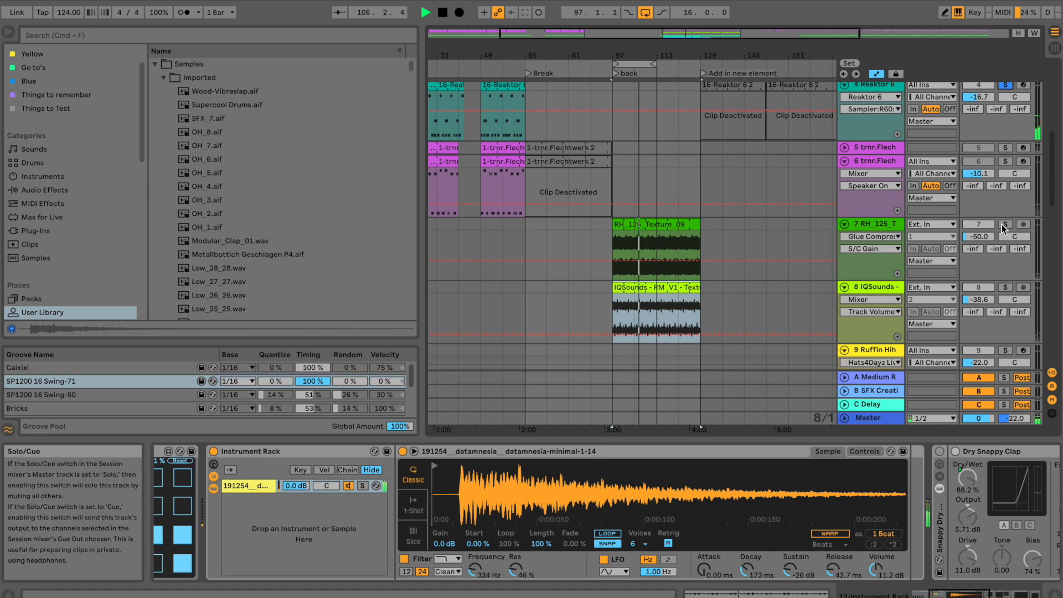
key(space)
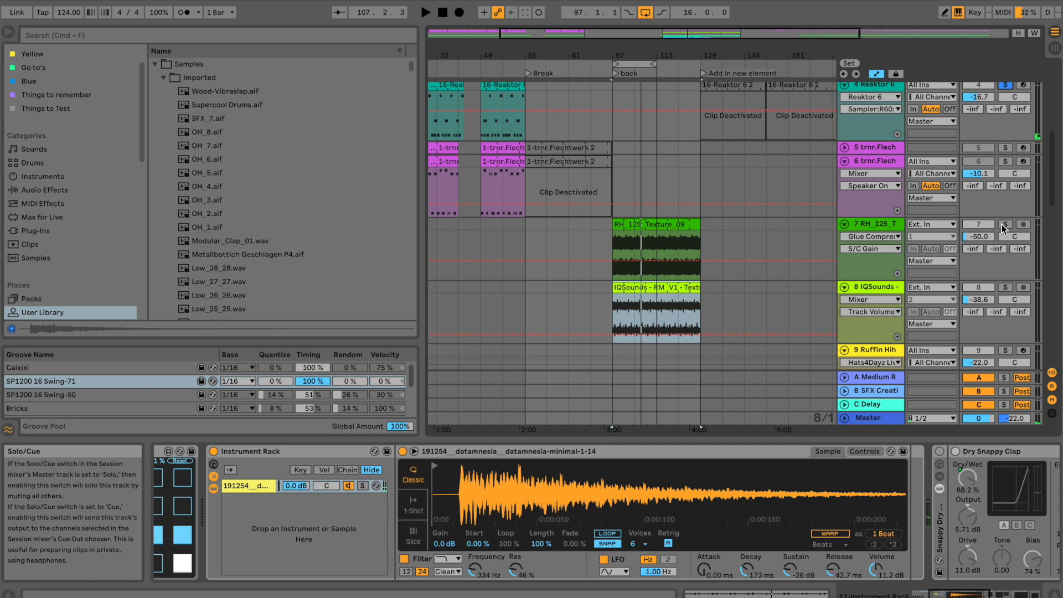
Review the solo states of the tracks from track 1 down to track 12 in the arrangement.
scroll(1001, 224, down, 5)
scroll(1001, 224, up, 5)
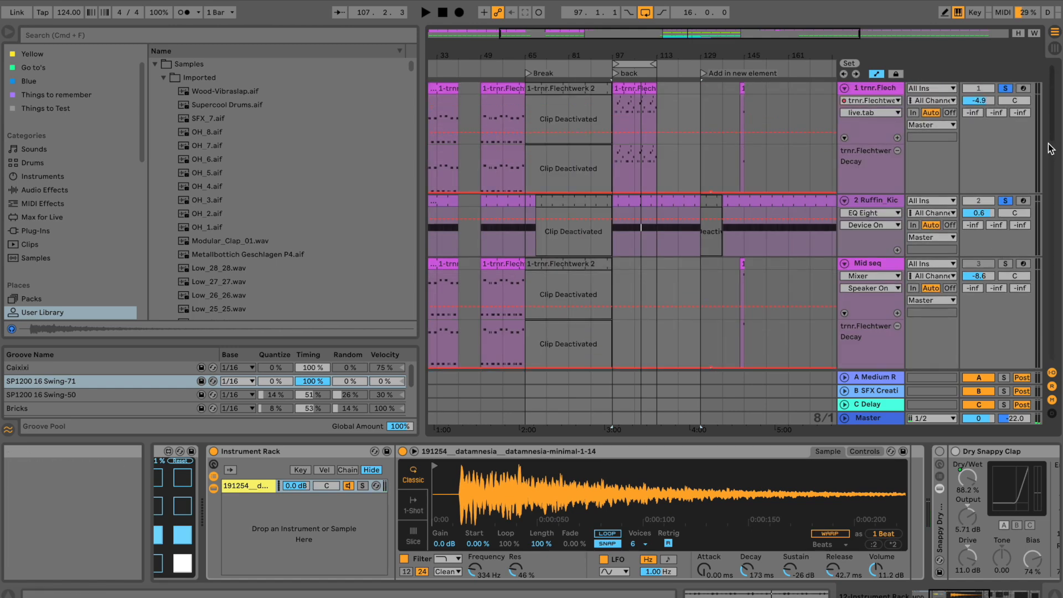
scroll(1010, 205, up, 2)
scroll(1010, 205, down, 10)
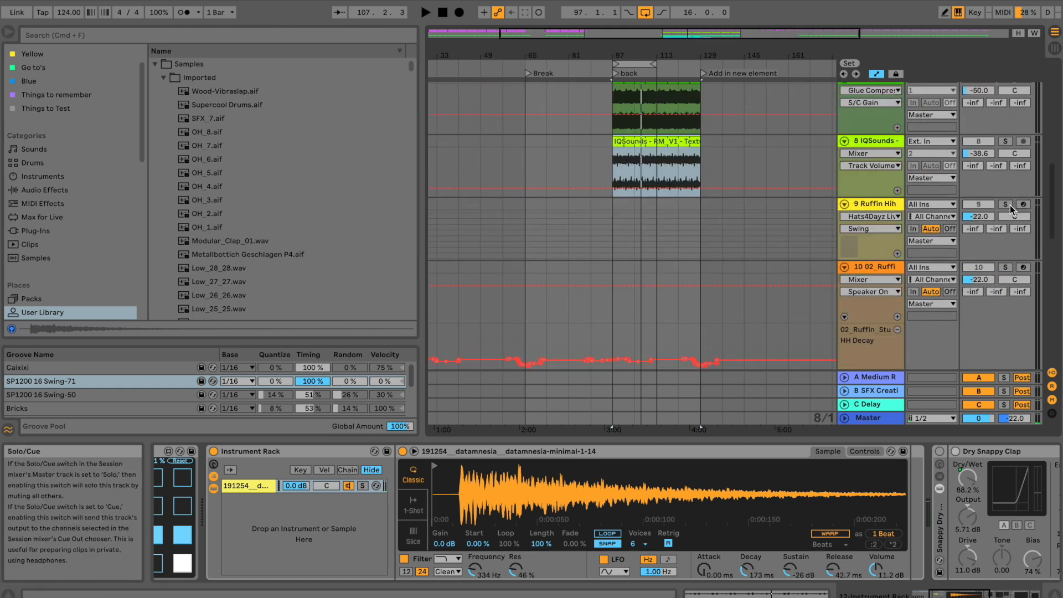
scroll(997, 176, up, 4)
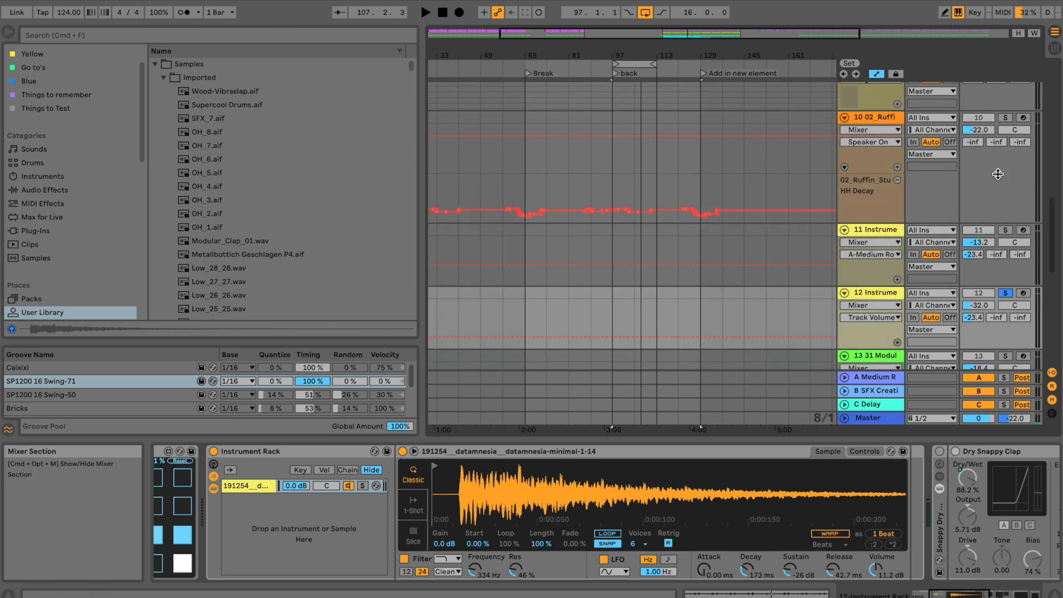
scroll(998, 174, up, 10)
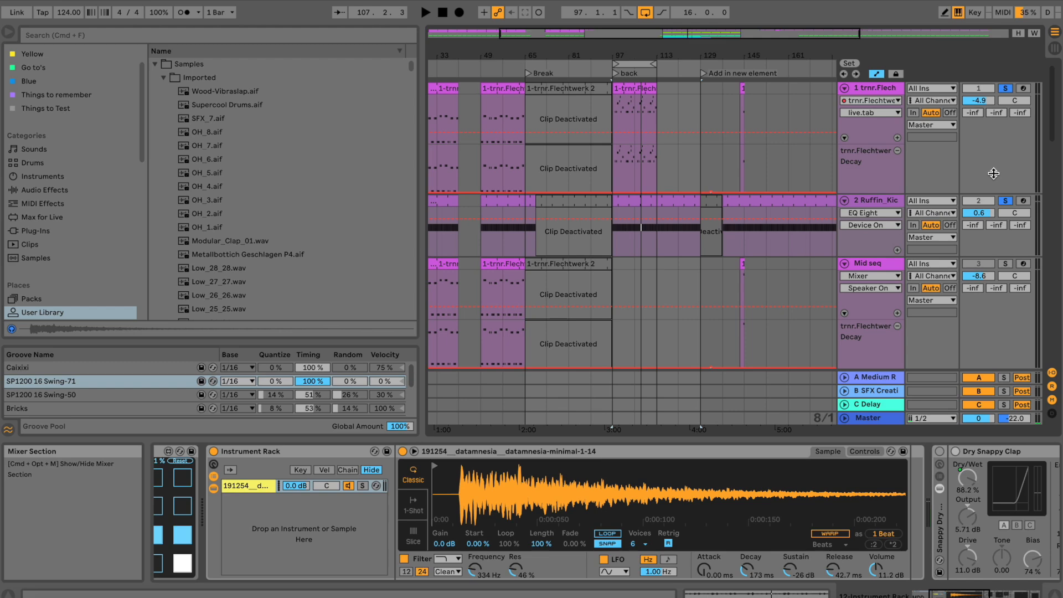
scroll(1003, 155, down, 7)
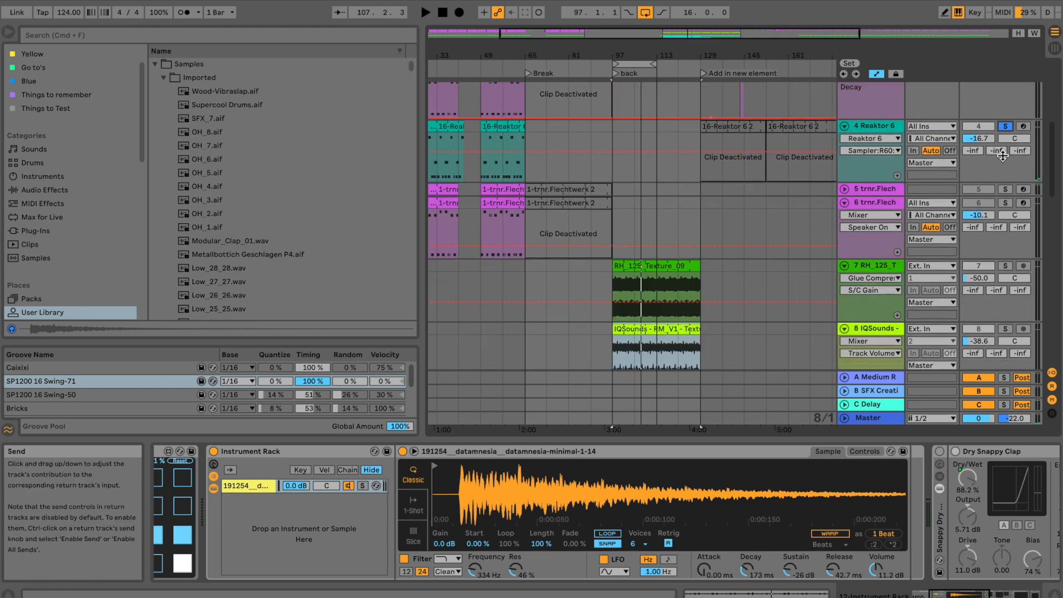
scroll(1002, 156, down, 4)
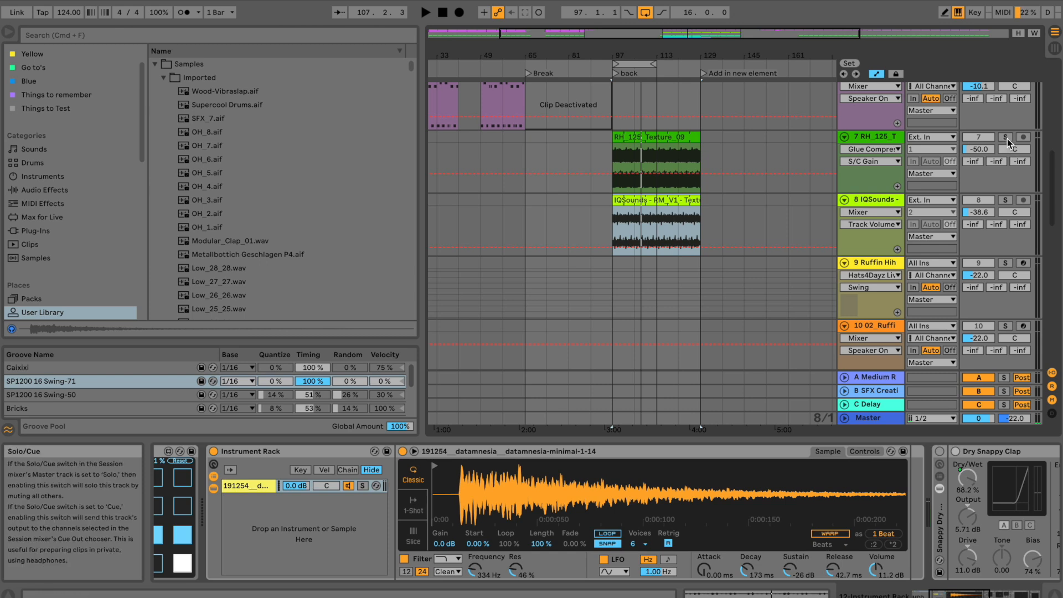
Add the texture tracks 7 and 8 and hi-hat tracks 9 and 10 to the solo group and replay the "back" section.
click(1005, 200)
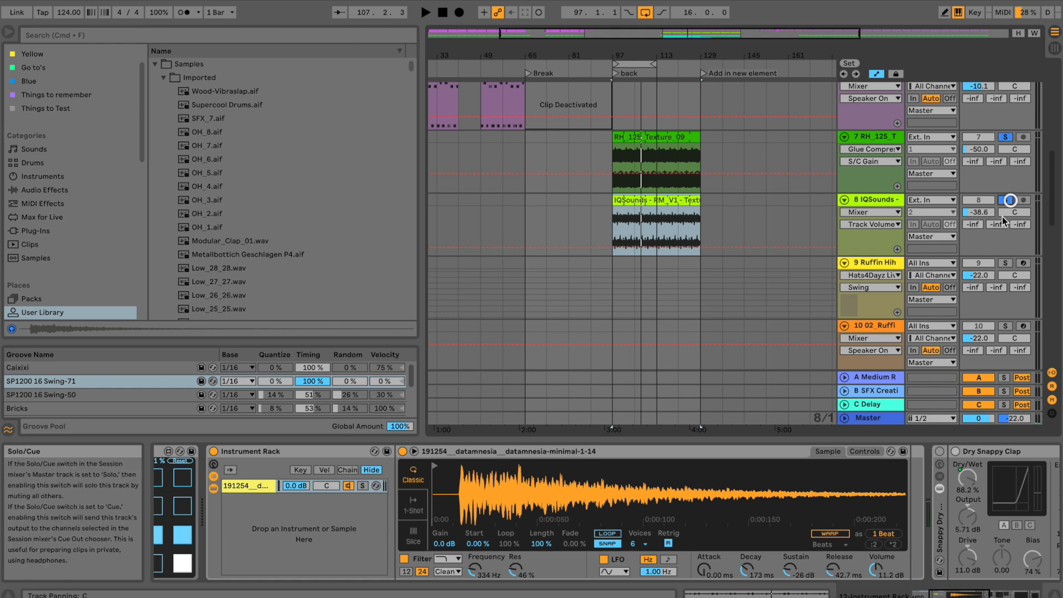
scroll(1006, 201, down, 3)
click(1005, 179)
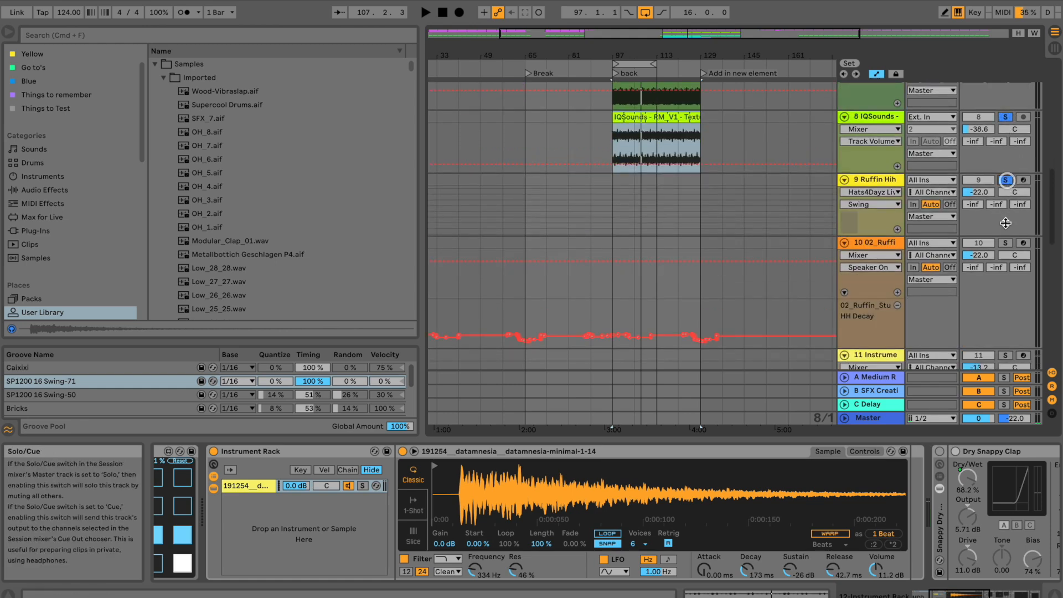
click(1005, 242)
key(space)
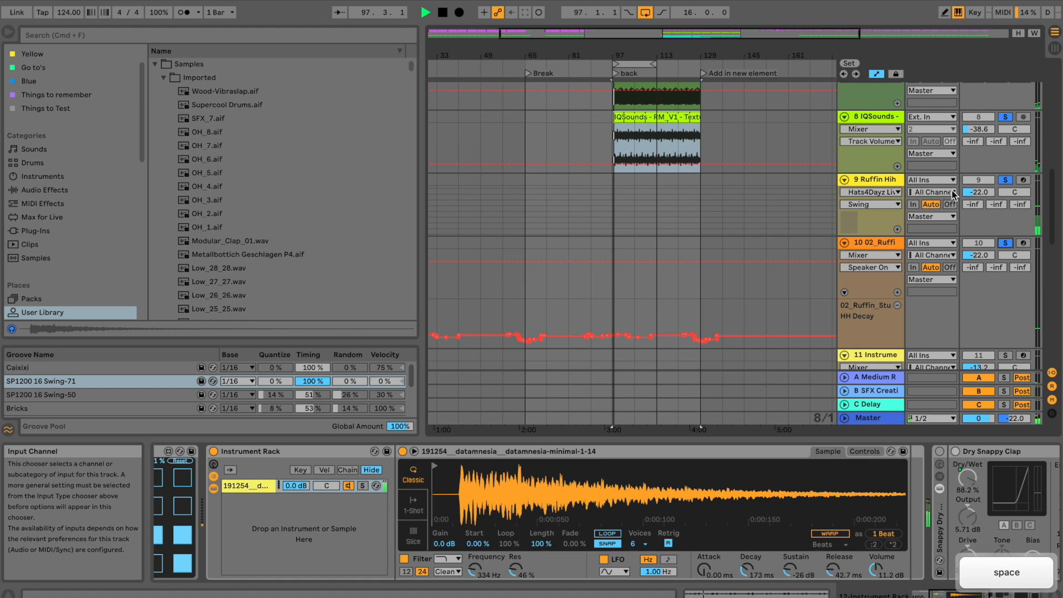
scroll(998, 241, down, 1)
scroll(995, 241, down, 10)
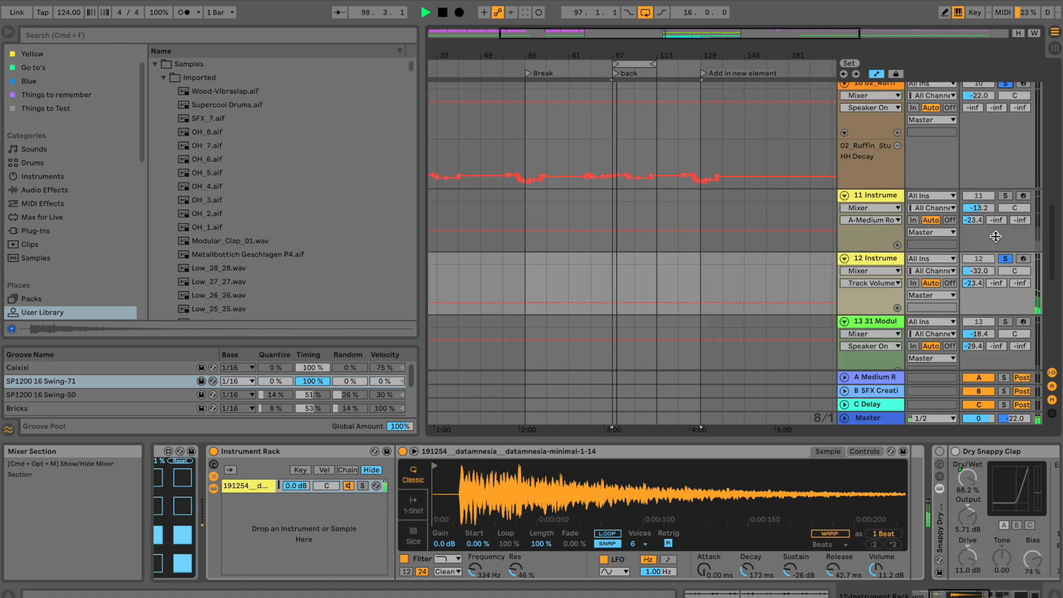
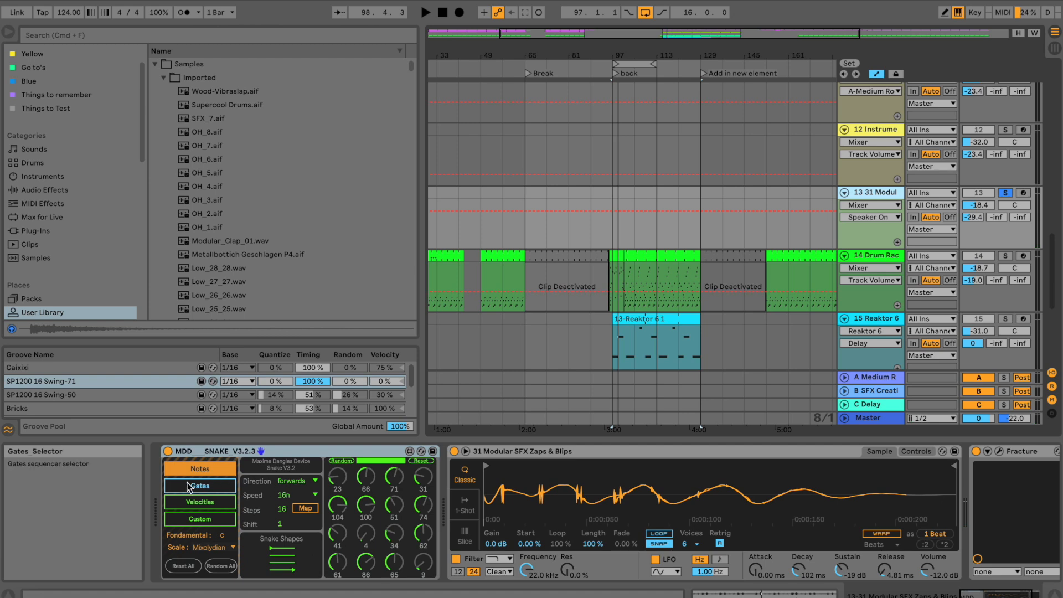
Examine the gate pattern and note values of the MDD SNAKE sequencer on the 31 Modular track 13.
click(201, 486)
click(200, 468)
click(196, 485)
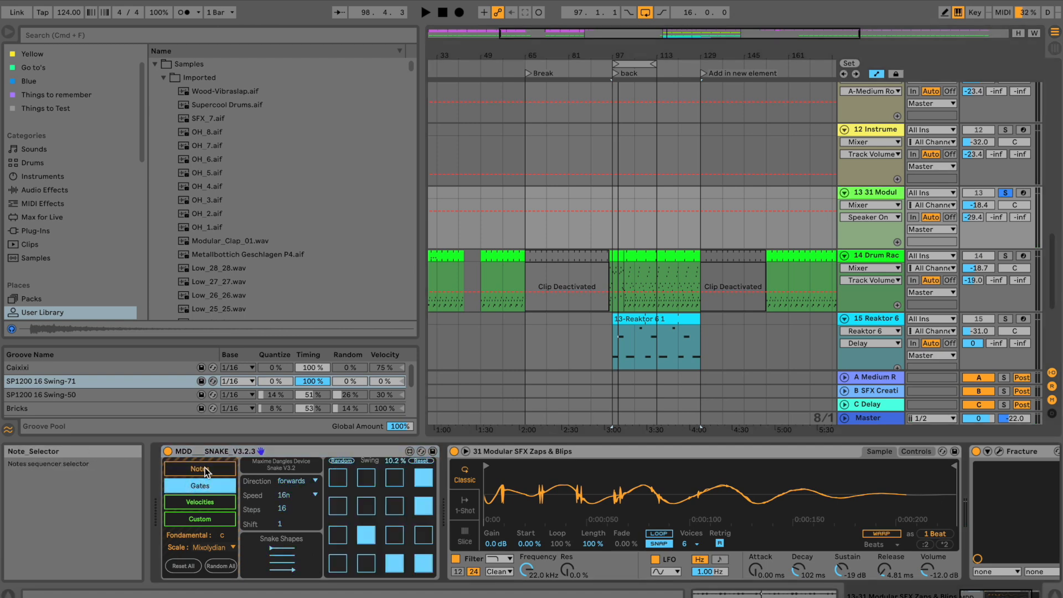
click(206, 470)
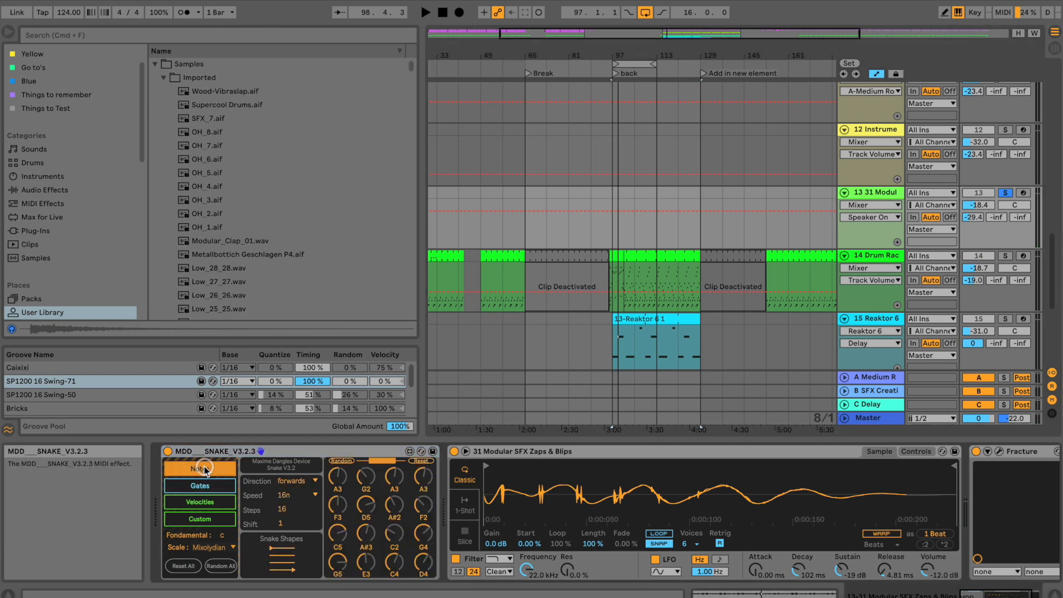
Solo Drum Rack track 14 and audition its modular FX, resonant hit, tight impact, zap and laser pads.
click(890, 252)
click(1005, 255)
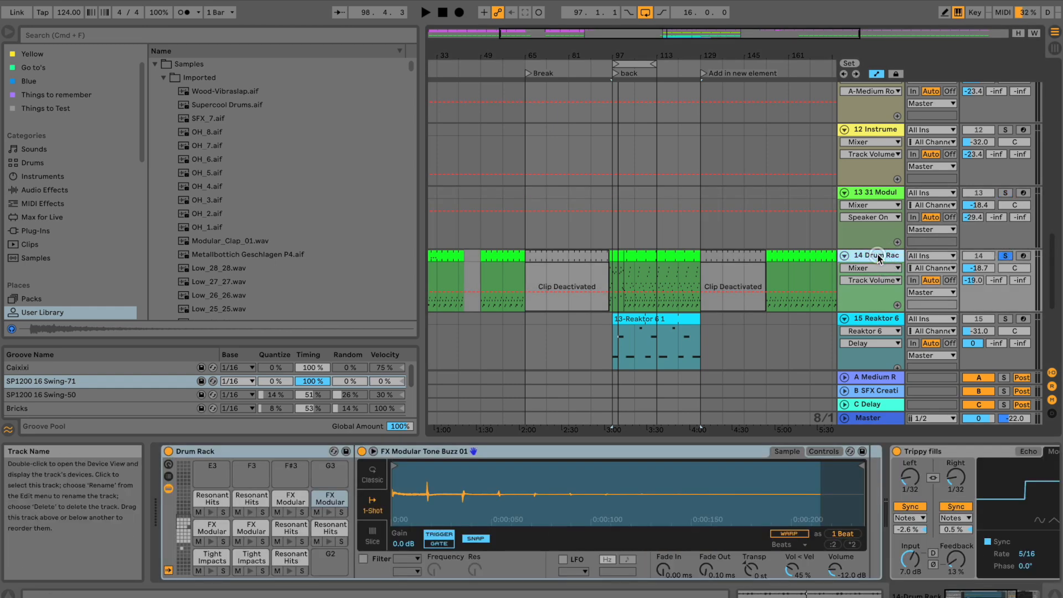
click(179, 539)
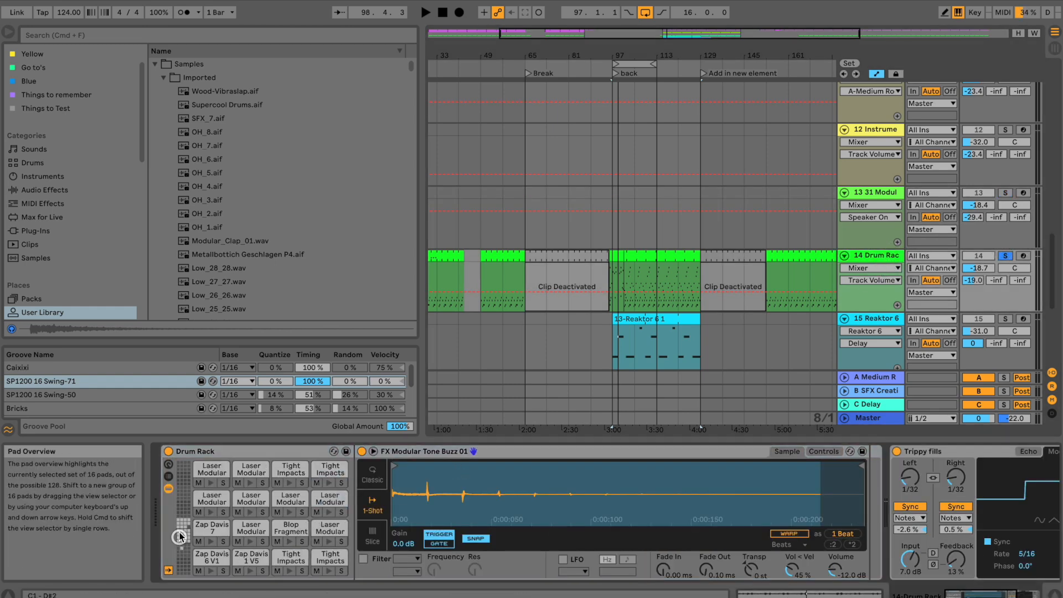
click(182, 530)
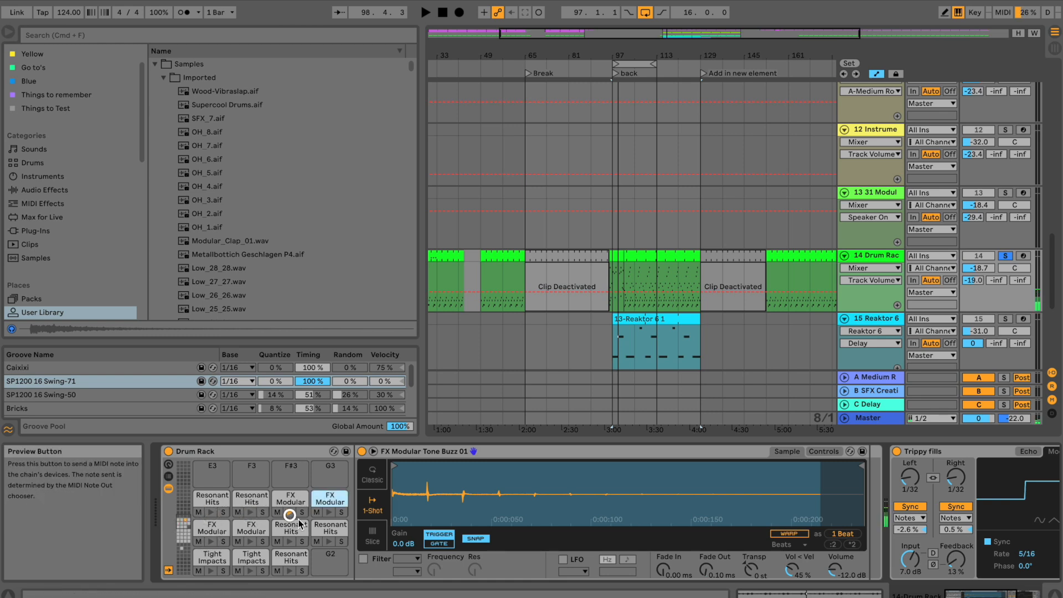
click(329, 513)
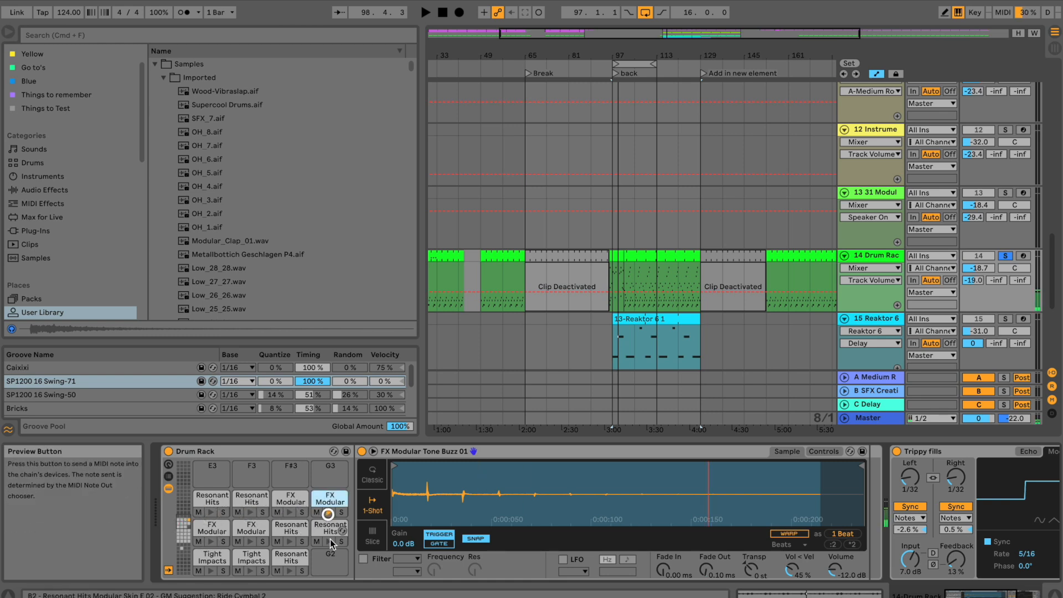
click(289, 571)
click(251, 571)
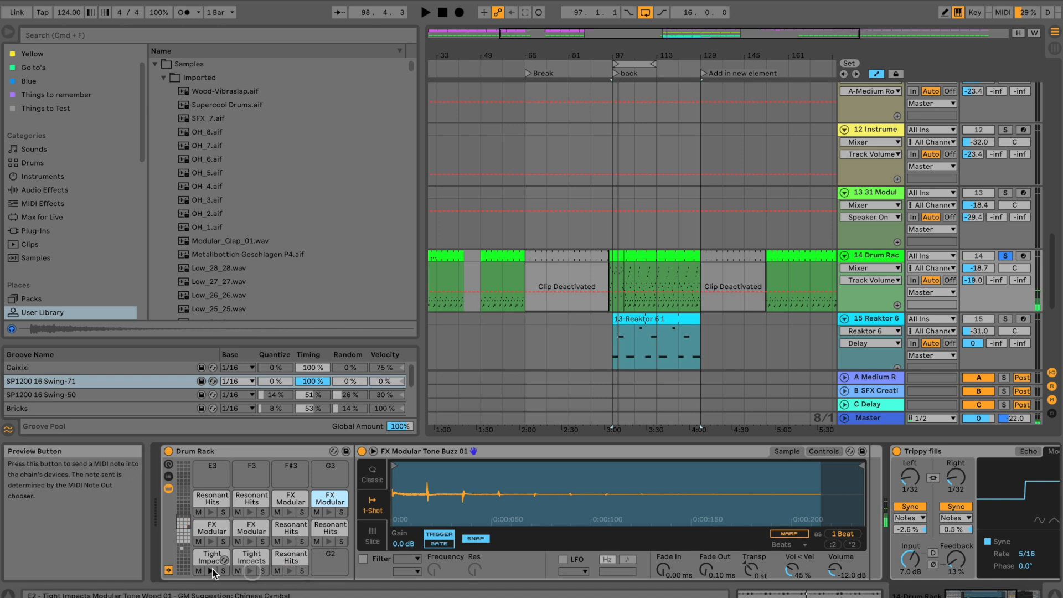
click(187, 545)
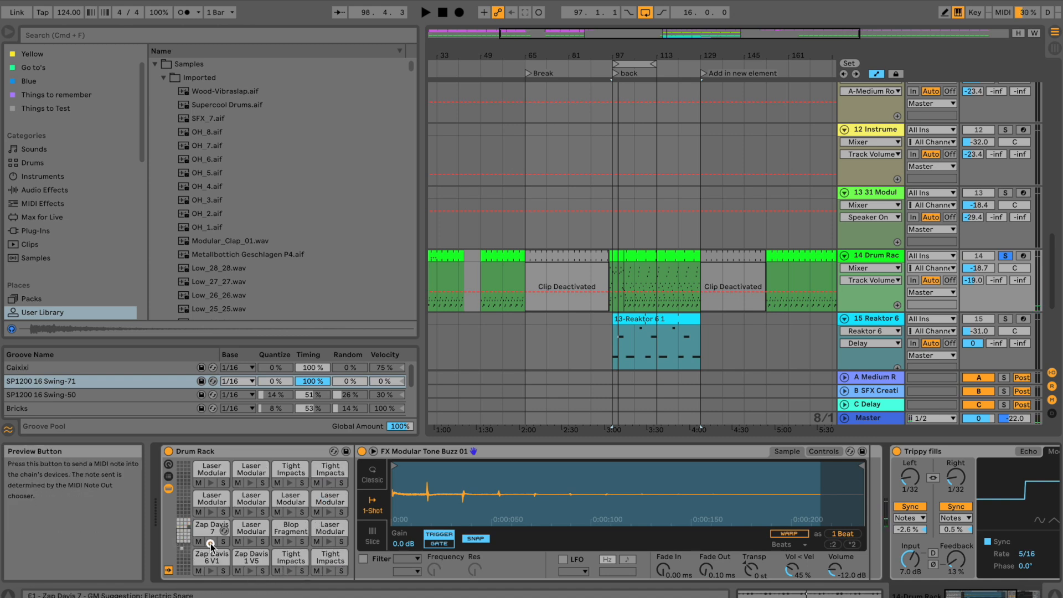
click(210, 503)
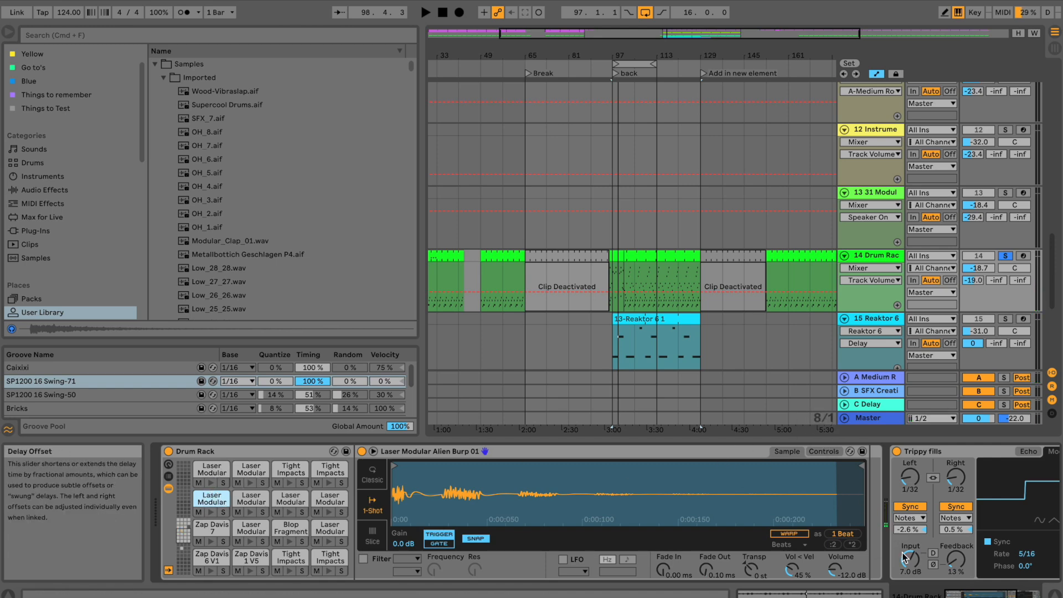
Examine the Echo and Modulation settings of the "Trippy fills" device on track 14.
scroll(864, 533, right, 5)
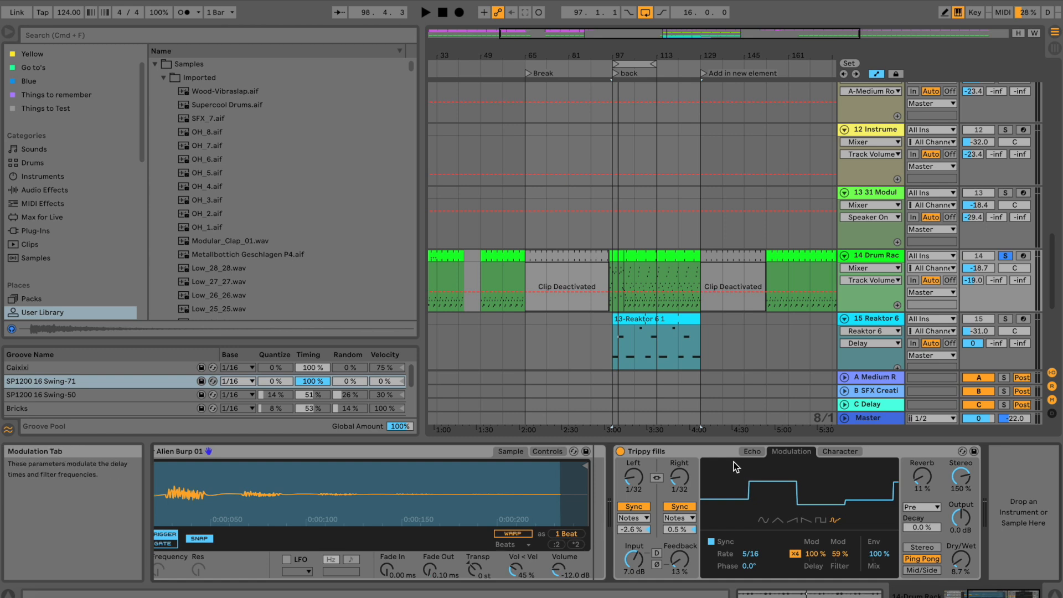
click(706, 456)
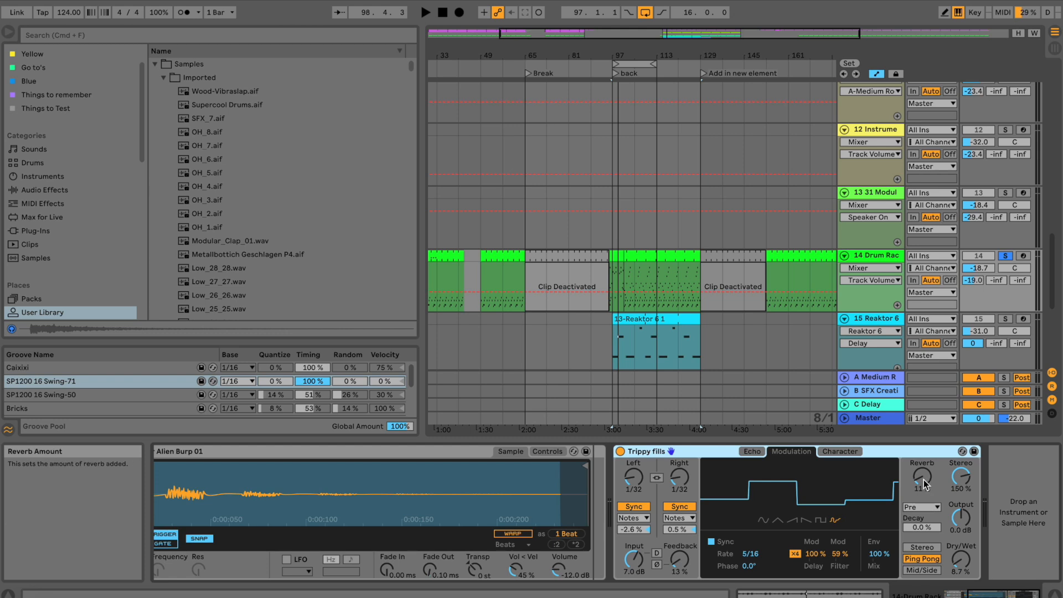
click(753, 451)
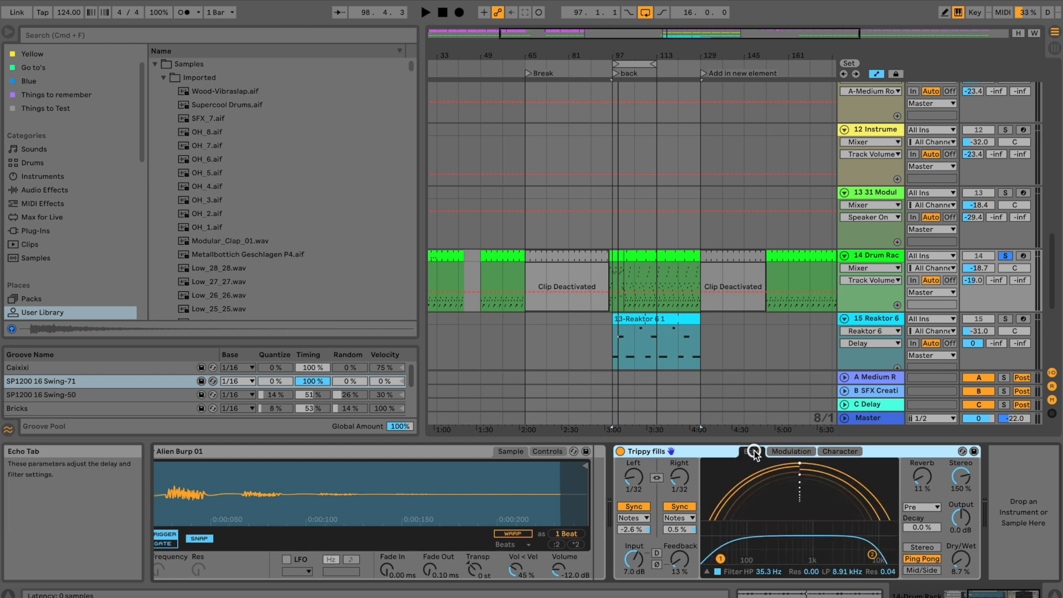
click(808, 451)
click(810, 450)
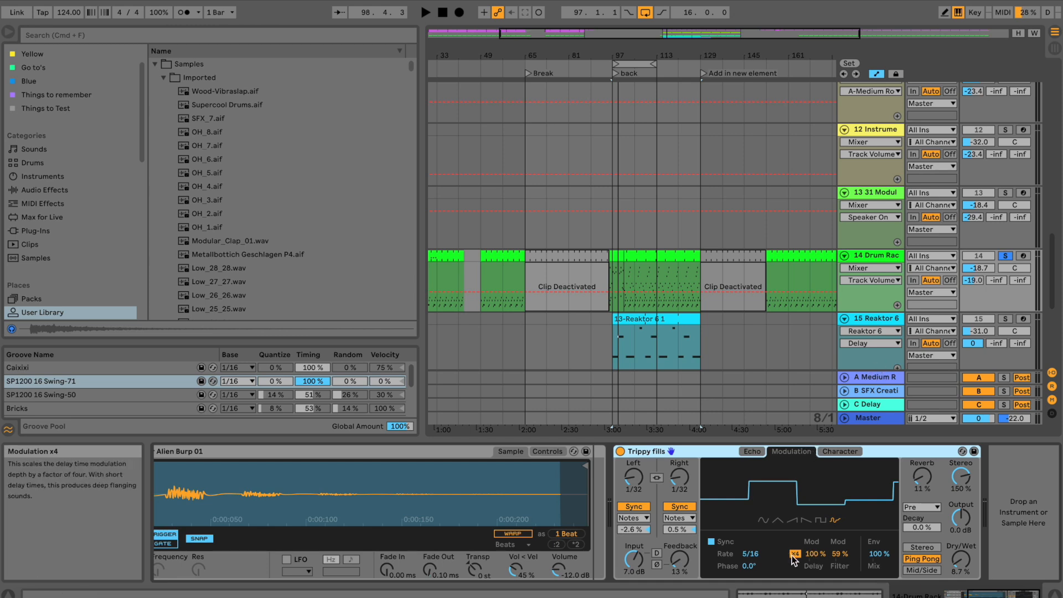
During playback, compare "Trippy fills" with its x4 delay modulation off and on, keep it on, and set Dry/Wet to 10 %.
key(space)
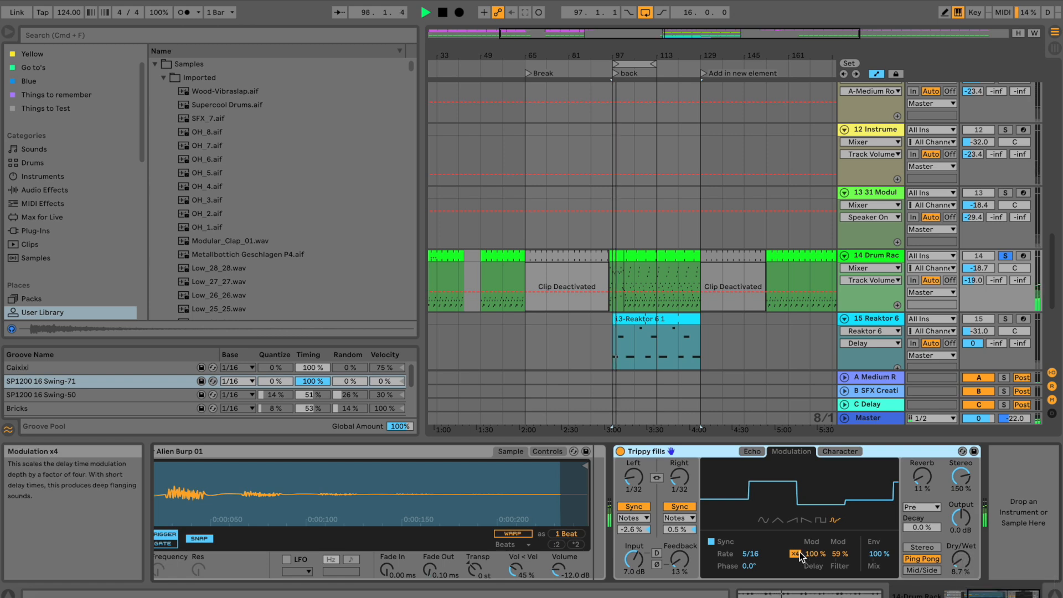
click(799, 553)
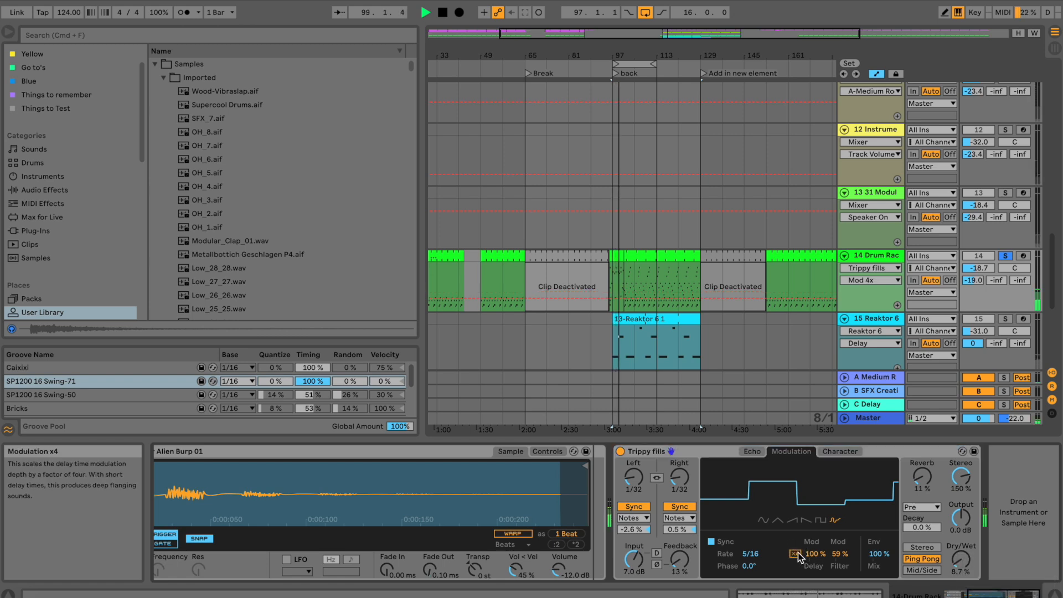
click(797, 553)
drag(962, 567, 963, 568)
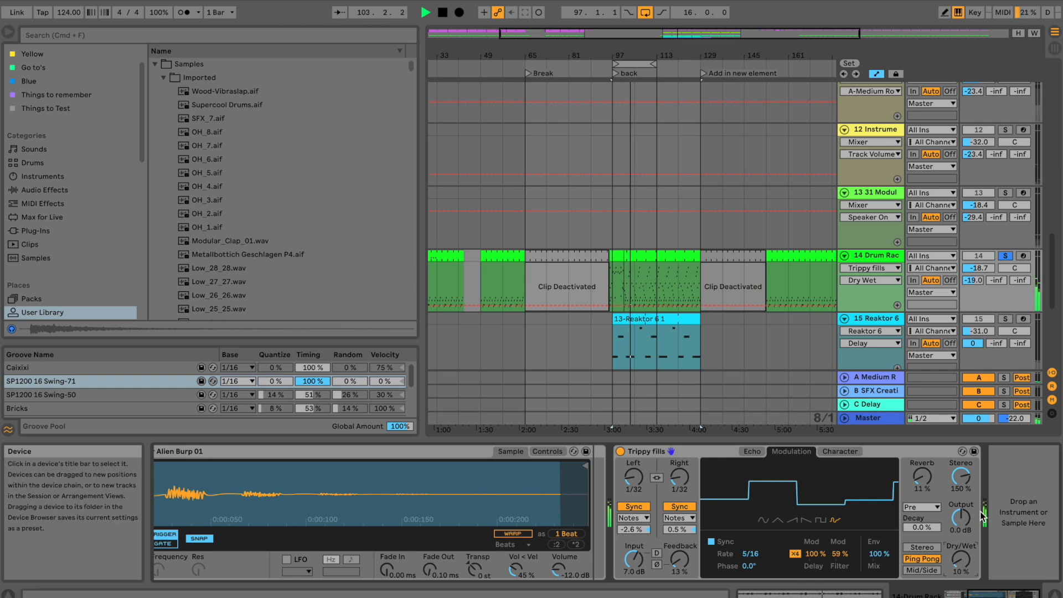
Stop playback and examine the note pattern of the Drum Rack clip on track 14 in the "back" section.
key(space)
double_click(642, 279)
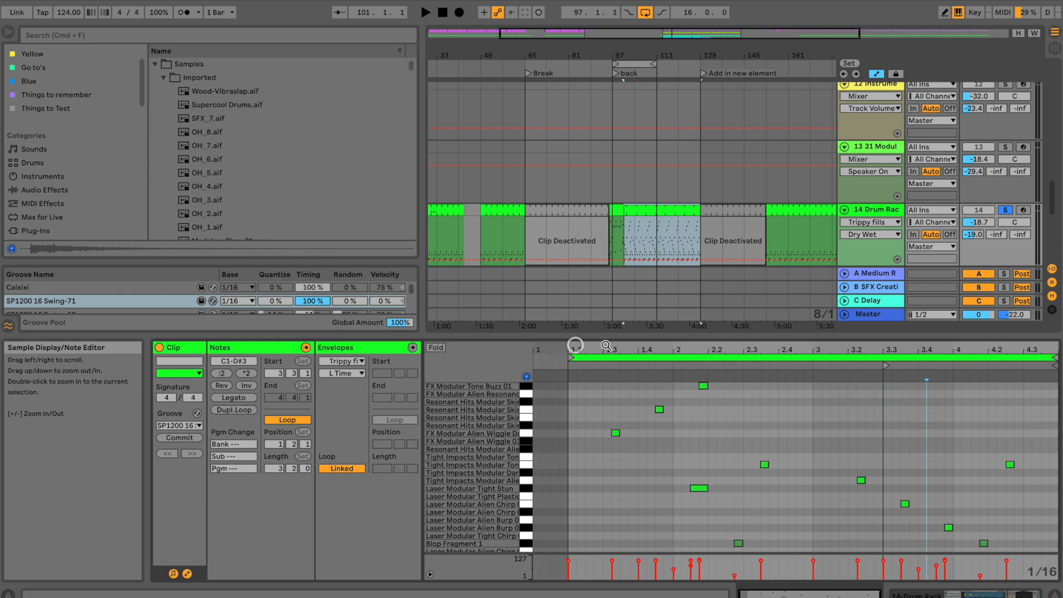
scroll(651, 439, down, 5)
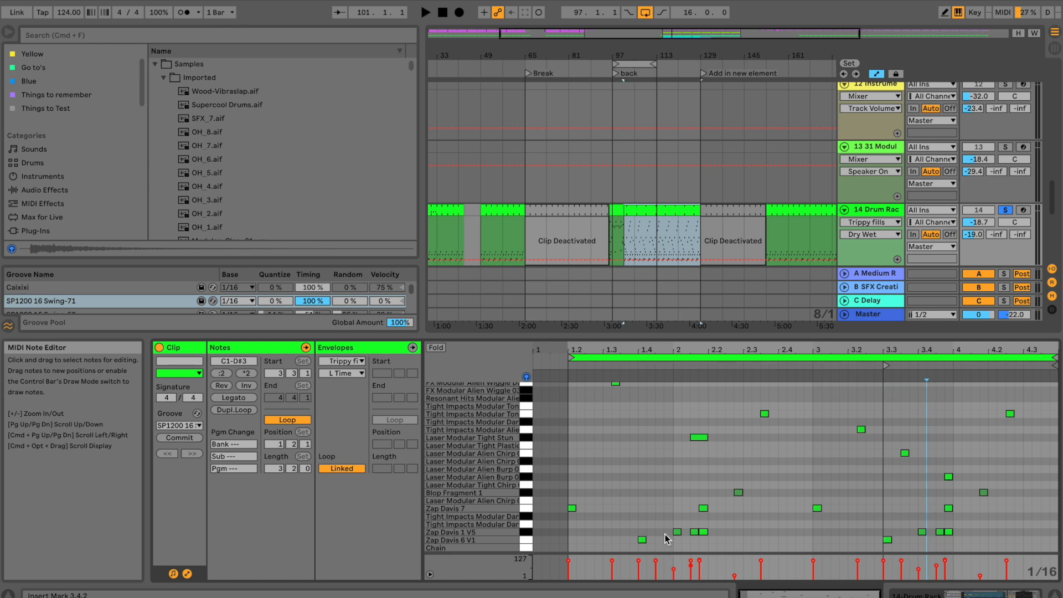
scroll(646, 506, up, 5)
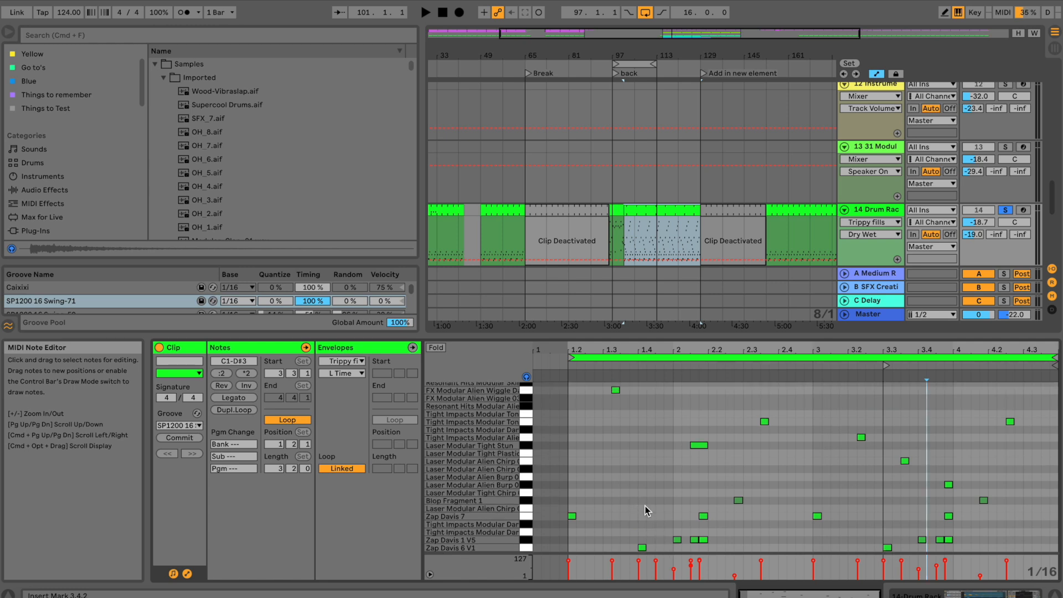
scroll(646, 506, down, 5)
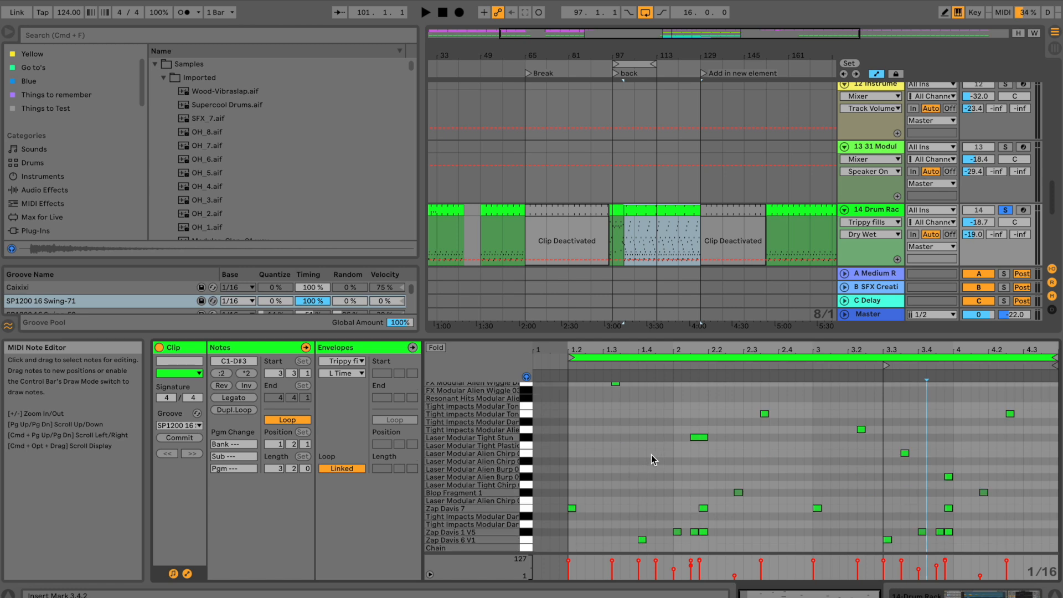
key(super+b)
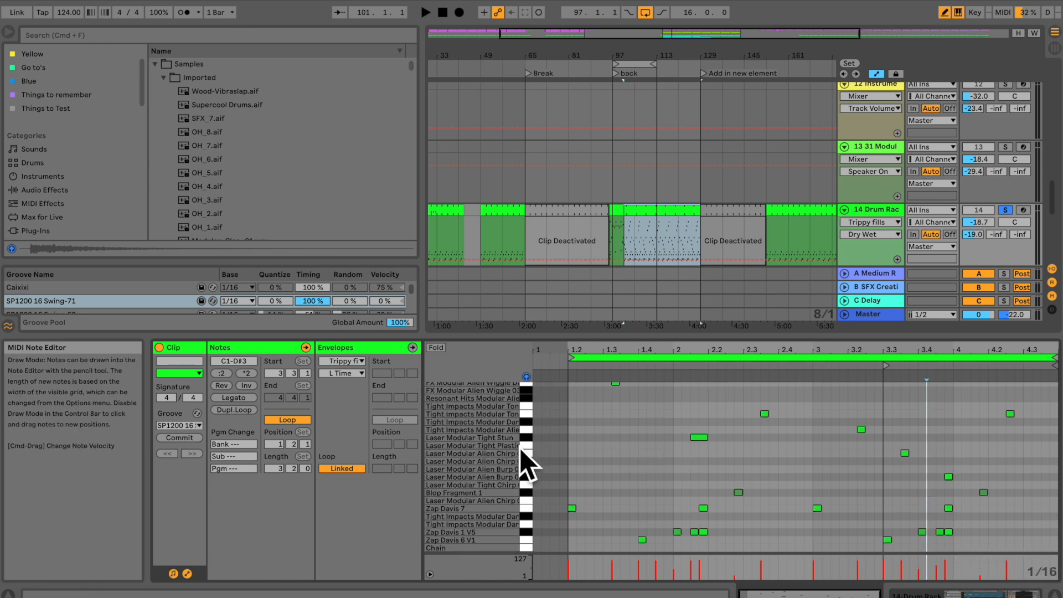
key(super+b)
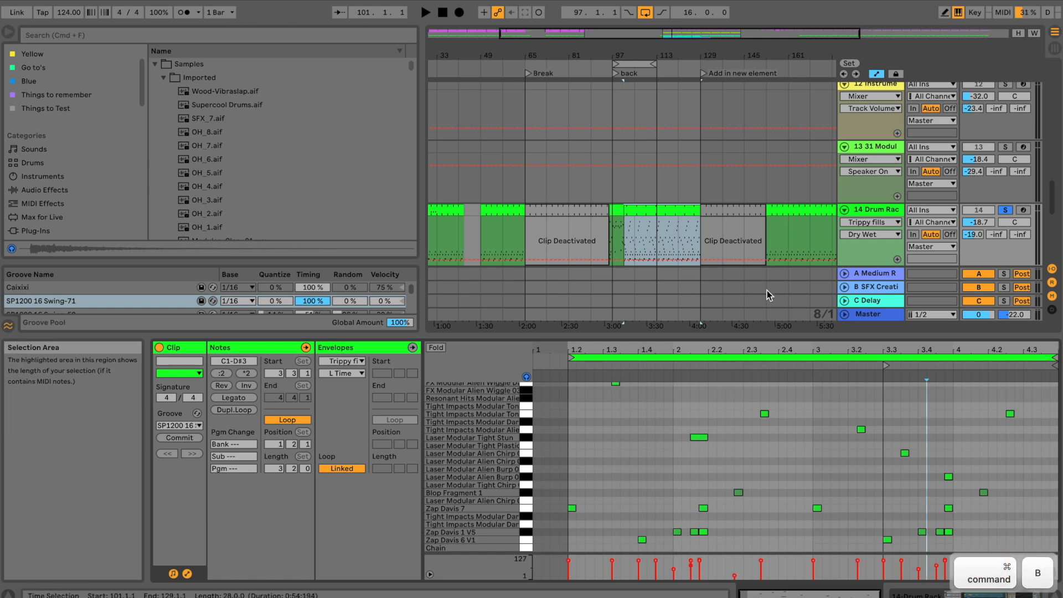
Play the "back" section and solo tracks 11, 12 and 13 alongside the Drum Rack on track 14.
key(space)
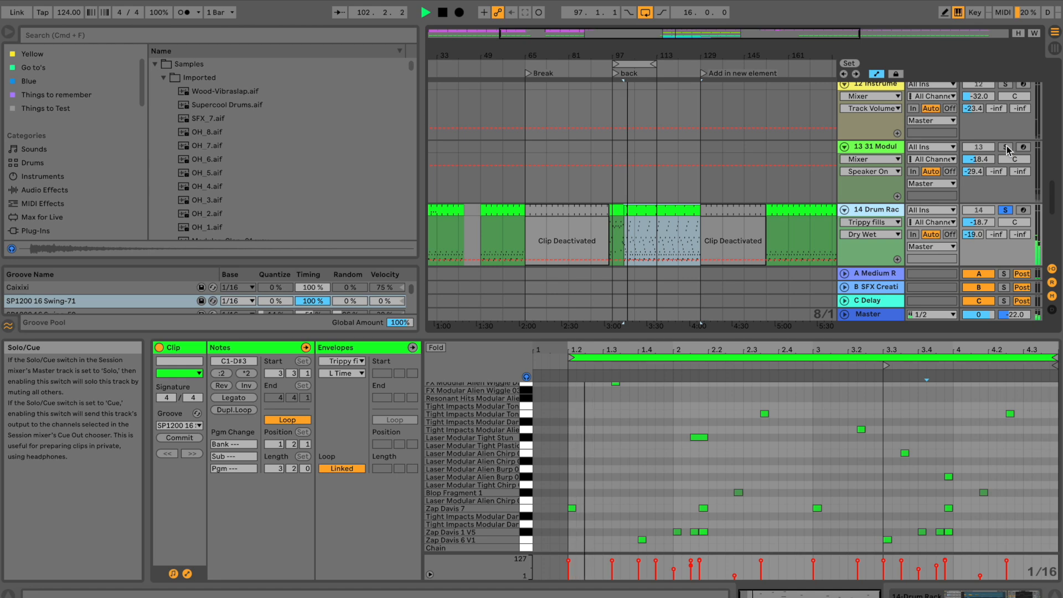
scroll(1008, 177, up, 5)
click(1005, 205)
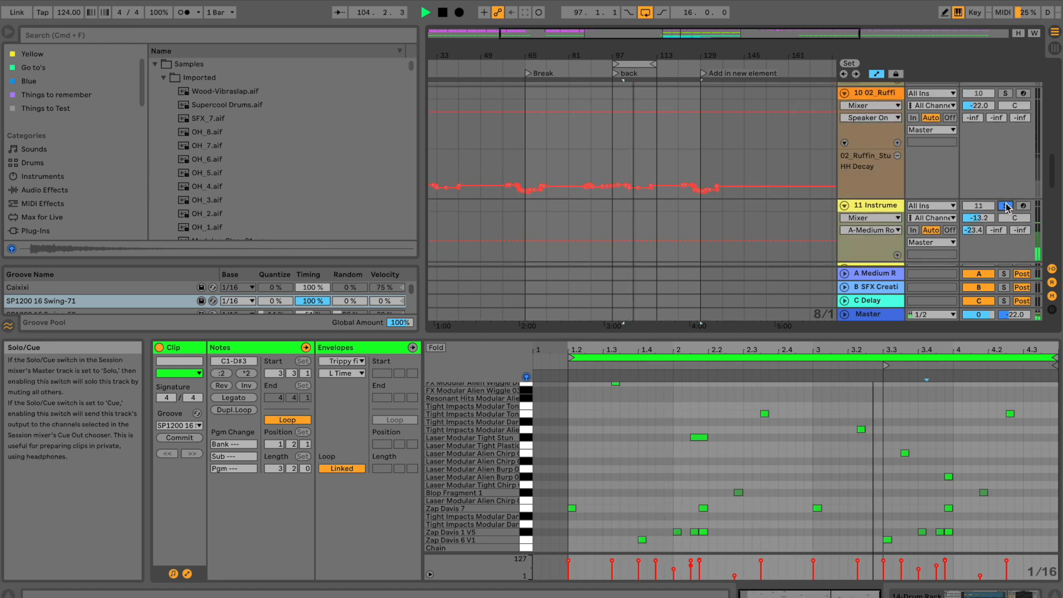
scroll(1006, 205, down, 2)
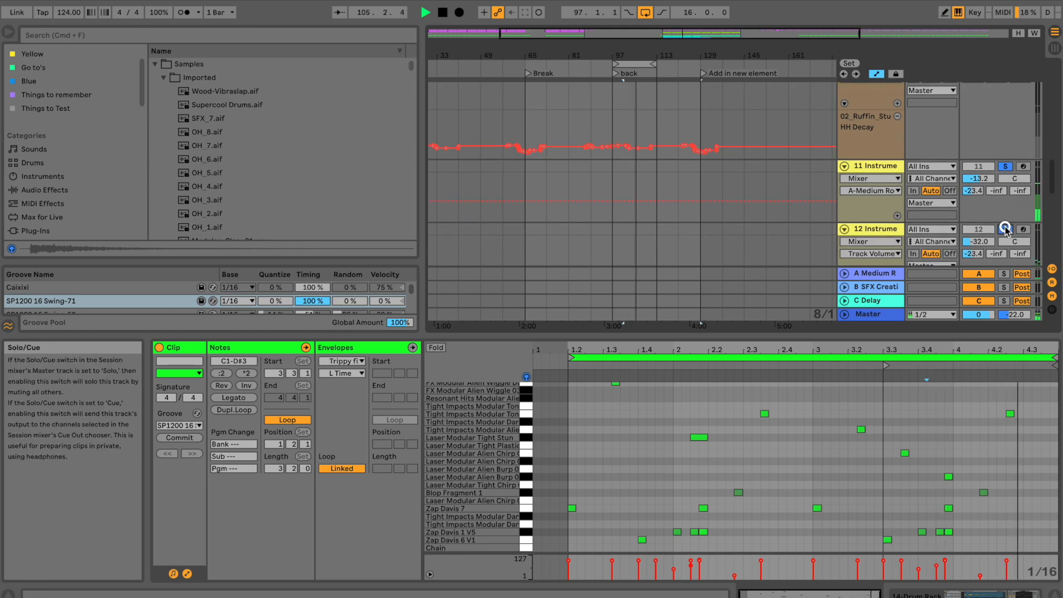
scroll(1007, 228, down, 3)
scroll(1005, 227, down, 1)
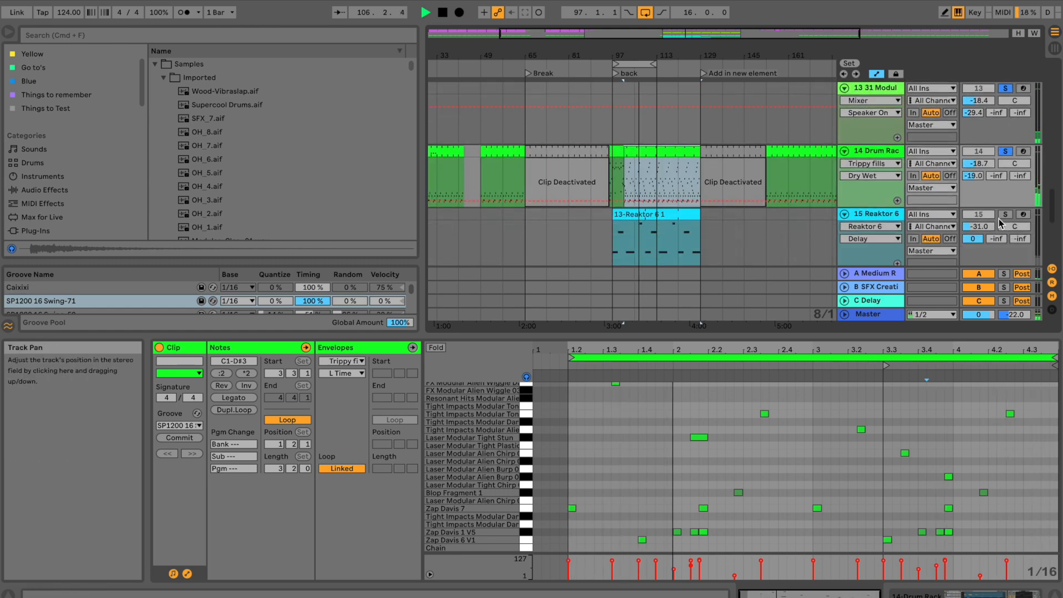
Audition the upper tracks with the soloed layers, including Reaktor 6 track 4 and trnr.Flech tracks 5 and 6.
scroll(1001, 193, up, 10)
click(1005, 90)
scroll(1013, 183, down, 3)
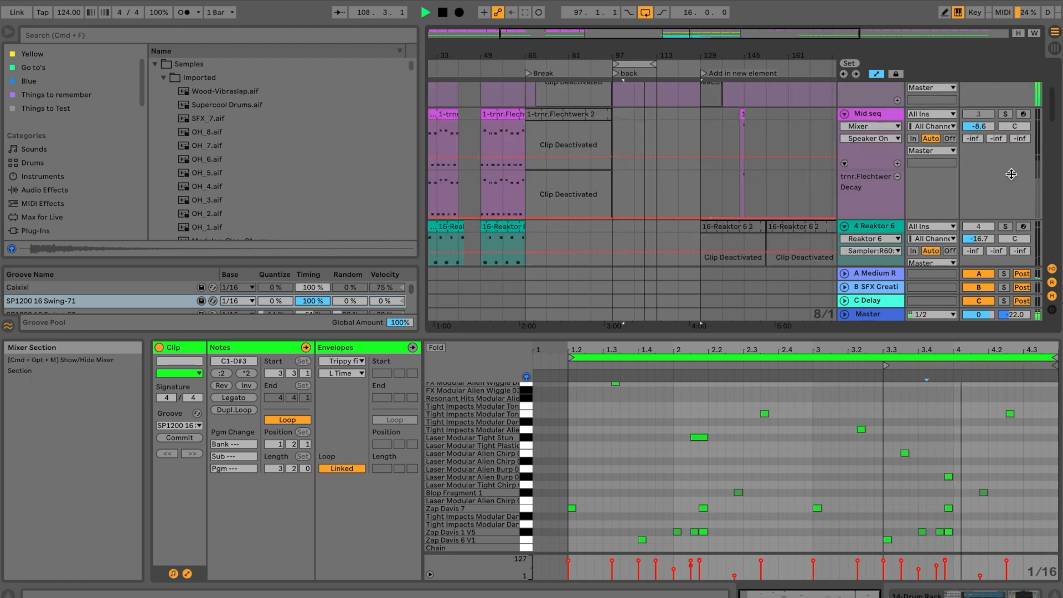
click(1005, 226)
scroll(962, 185, down, 3)
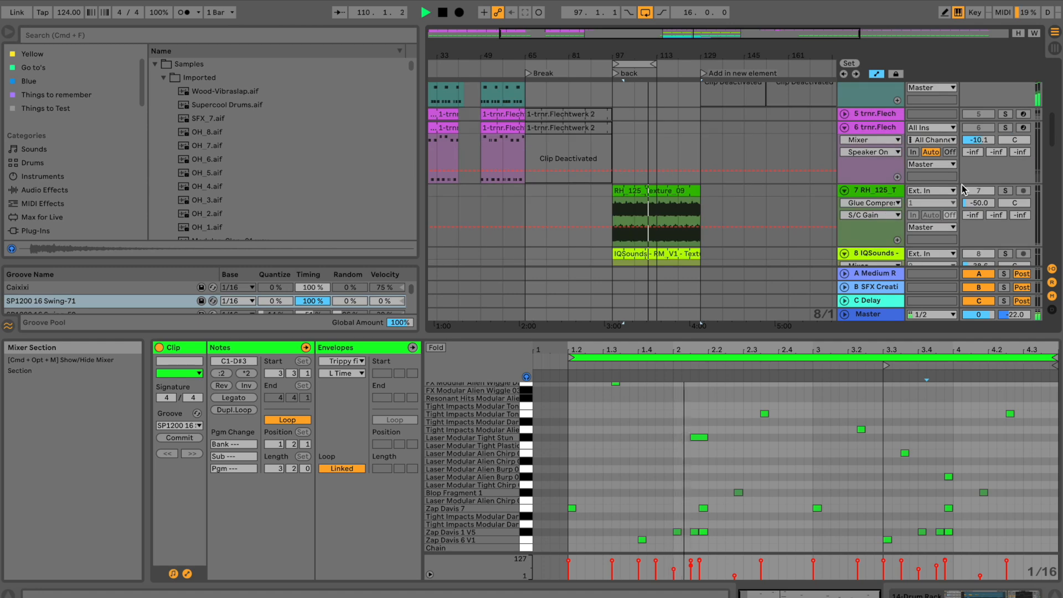
click(1006, 114)
click(1006, 128)
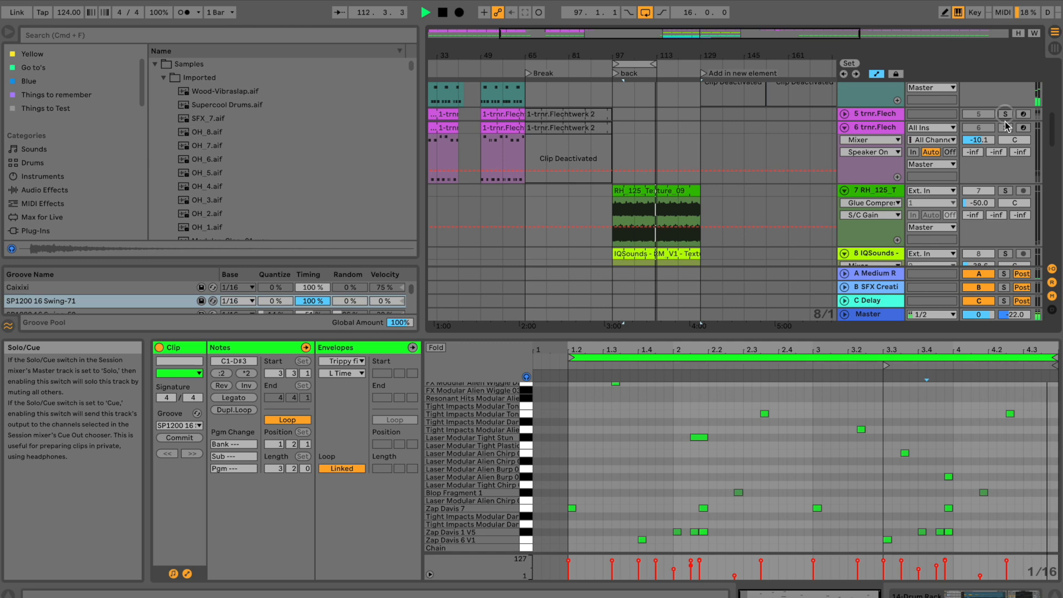
Add the RH_125 texture track 7, the Ruffin hi-hat track 9 and the 02_Ruffin track 10 to the soloed playback.
click(1006, 191)
scroll(1003, 235, down, 6)
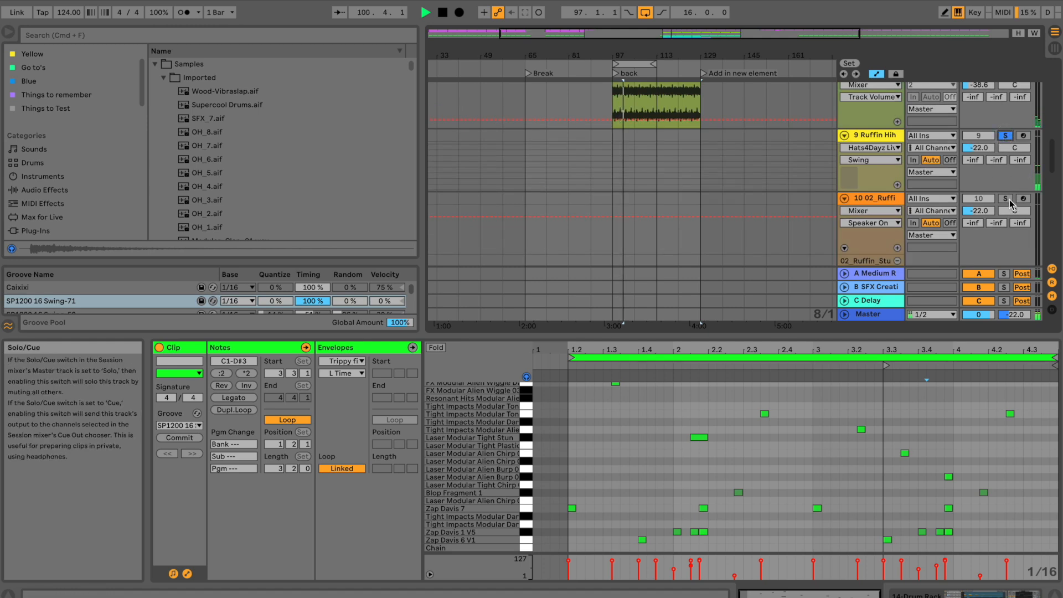
click(1004, 200)
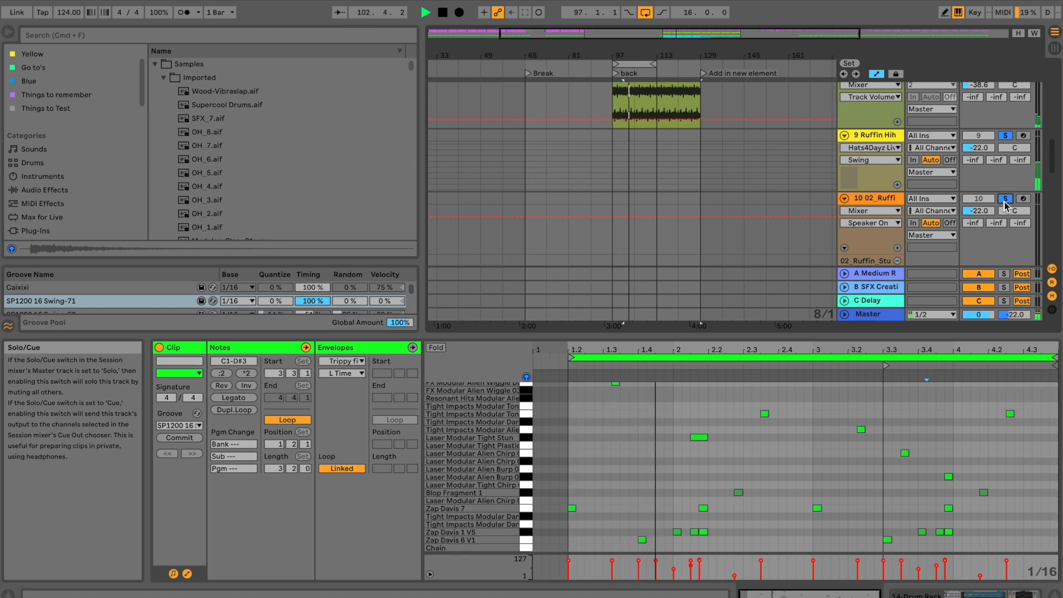
Stop playback, clear the solos and check the groove choices of track 14's Drum Rack clip without changing the groove.
scroll(860, 235, down, 8)
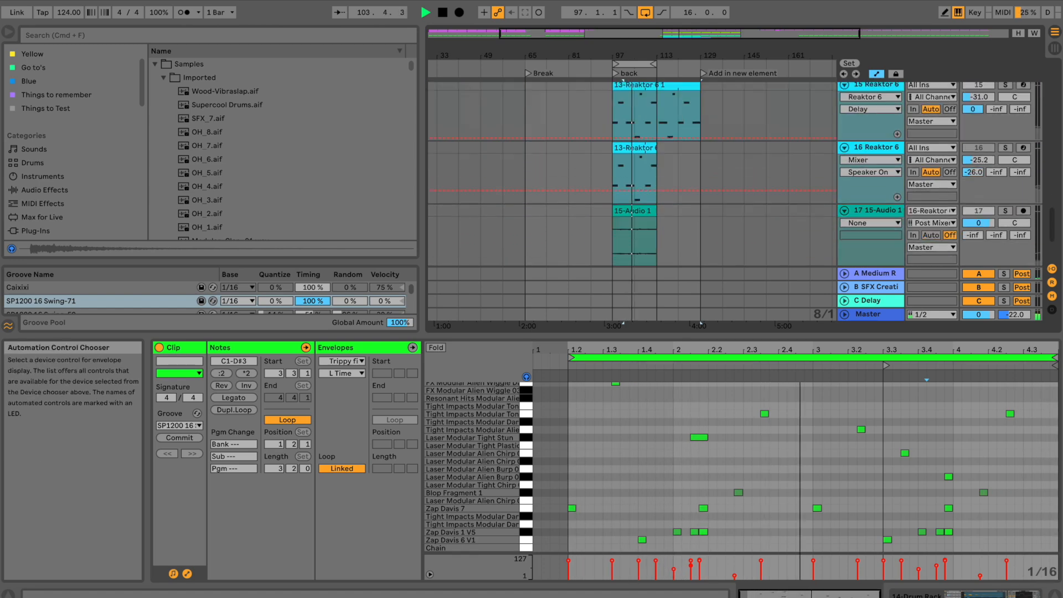
scroll(861, 227, up, 1)
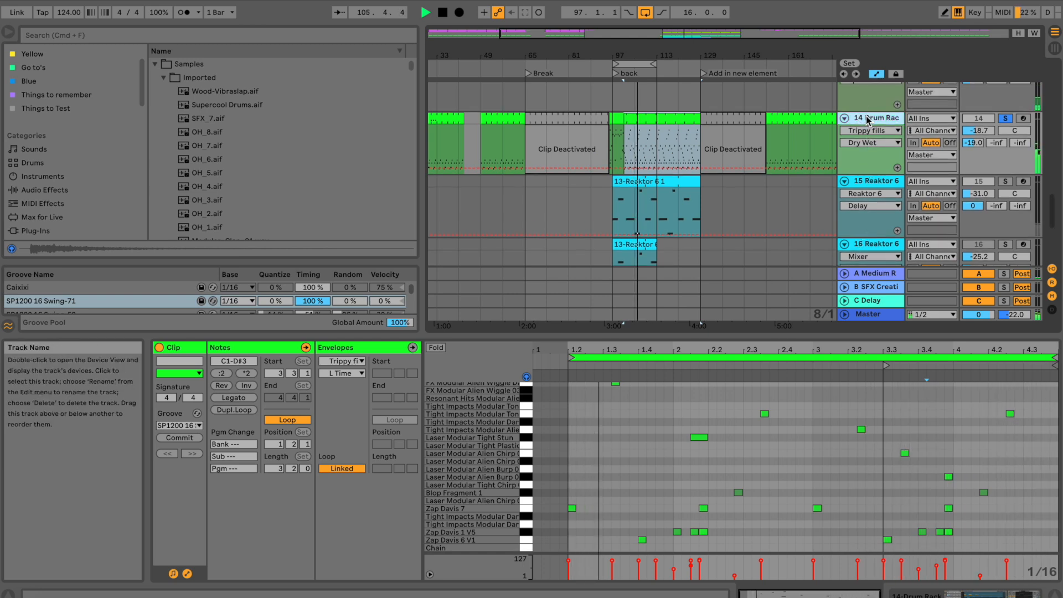
key(space)
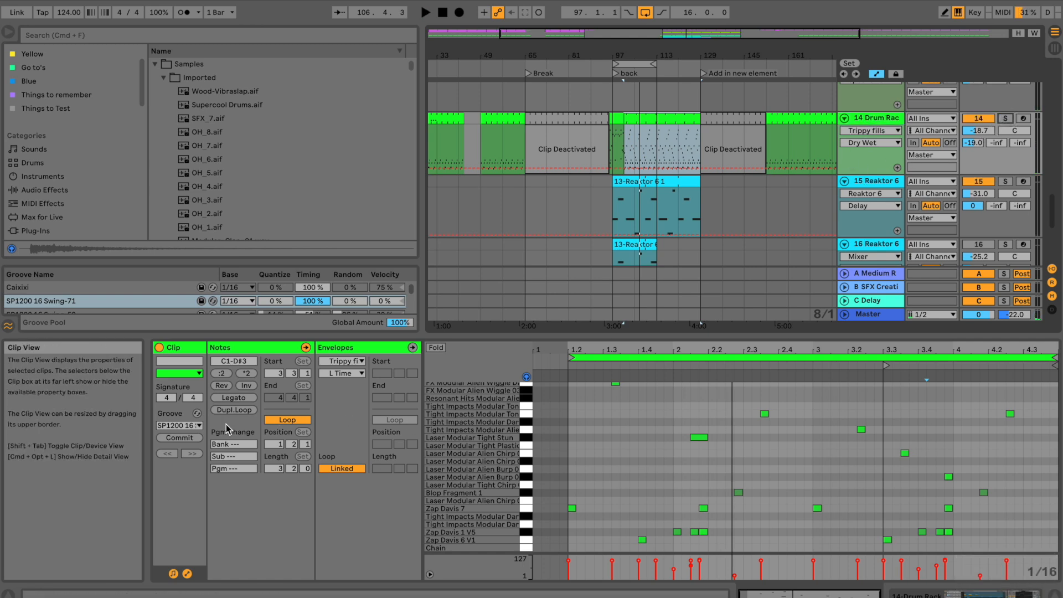
click(190, 426)
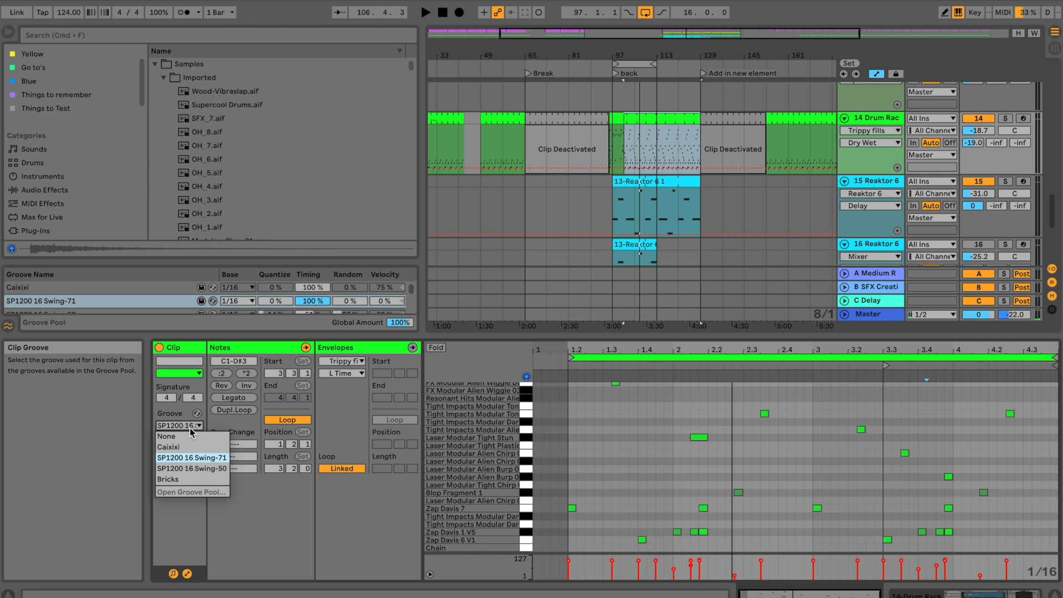
click(192, 428)
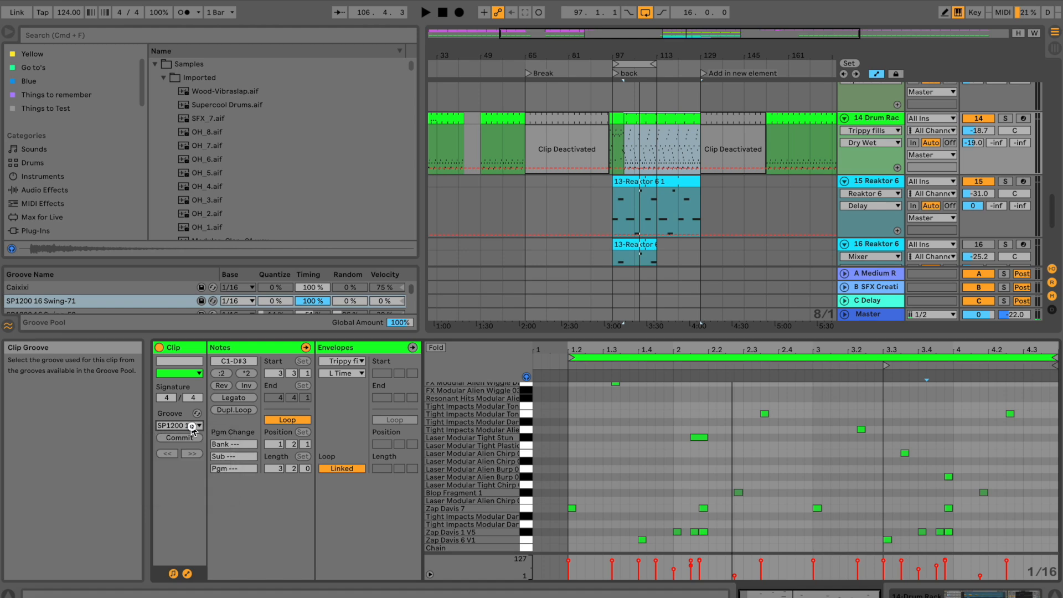
Solo Reaktor 6 track 15 and examine the oscillators, filter and delay of its Anabloic Scope patch in the plug-in window.
scroll(747, 194, down, 5)
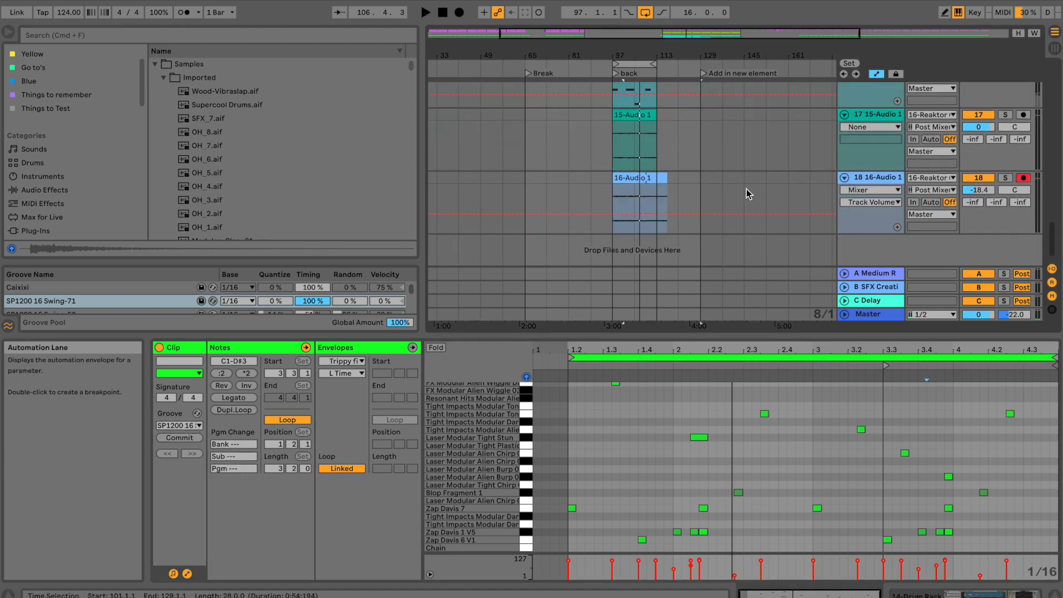
scroll(747, 194, up, 6)
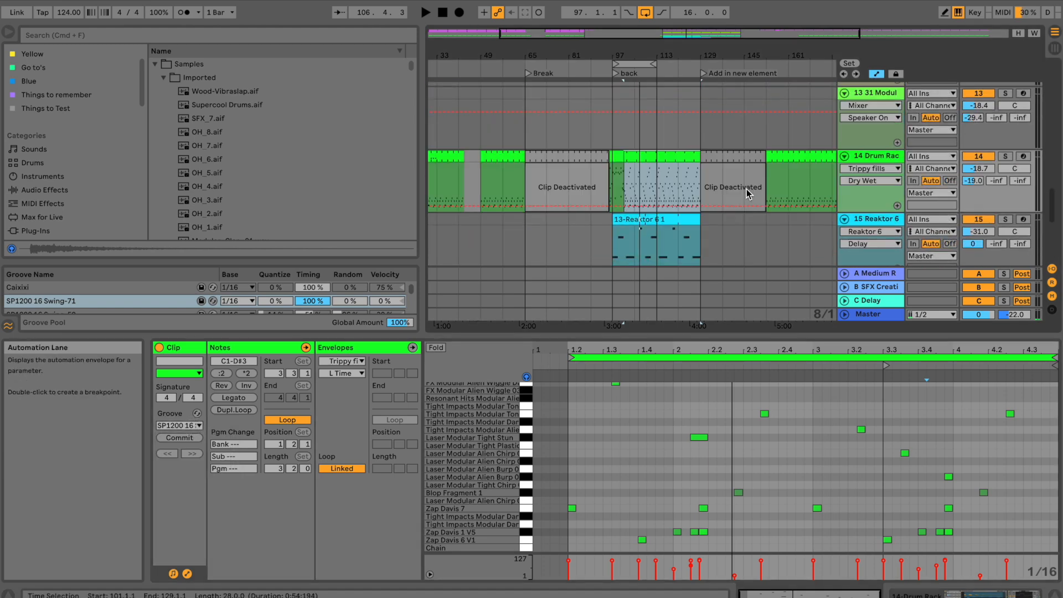
click(874, 218)
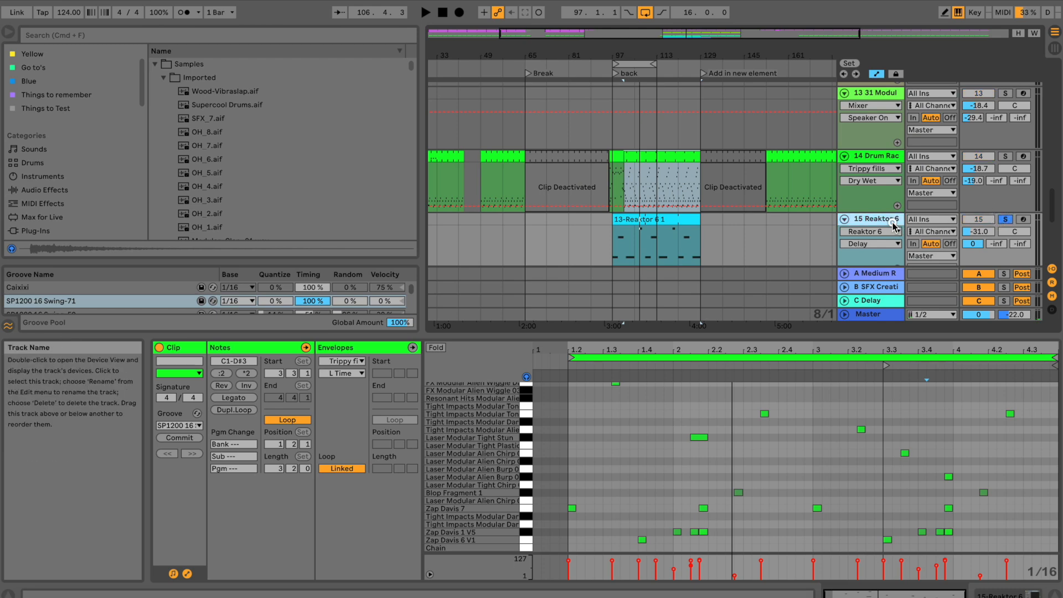
scroll(750, 204, down, 3)
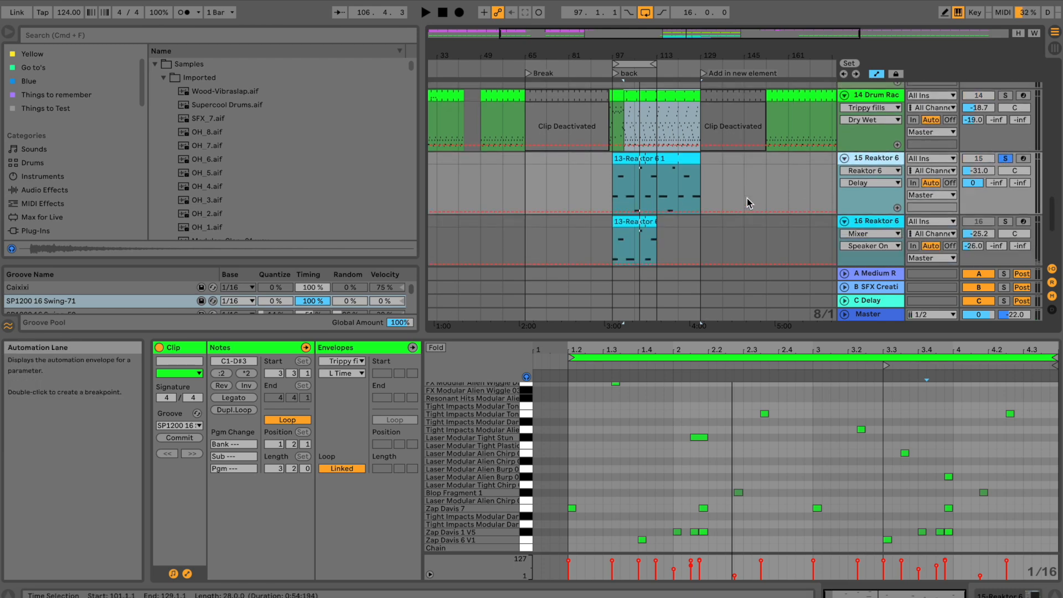
scroll(747, 203, down, 1)
key(shift+Tab)
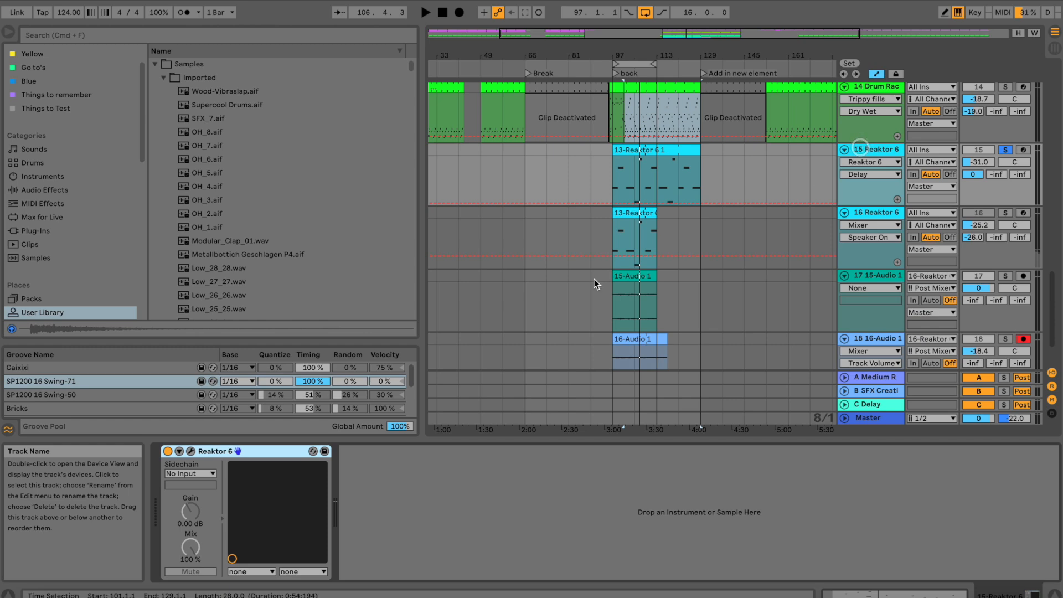
click(191, 451)
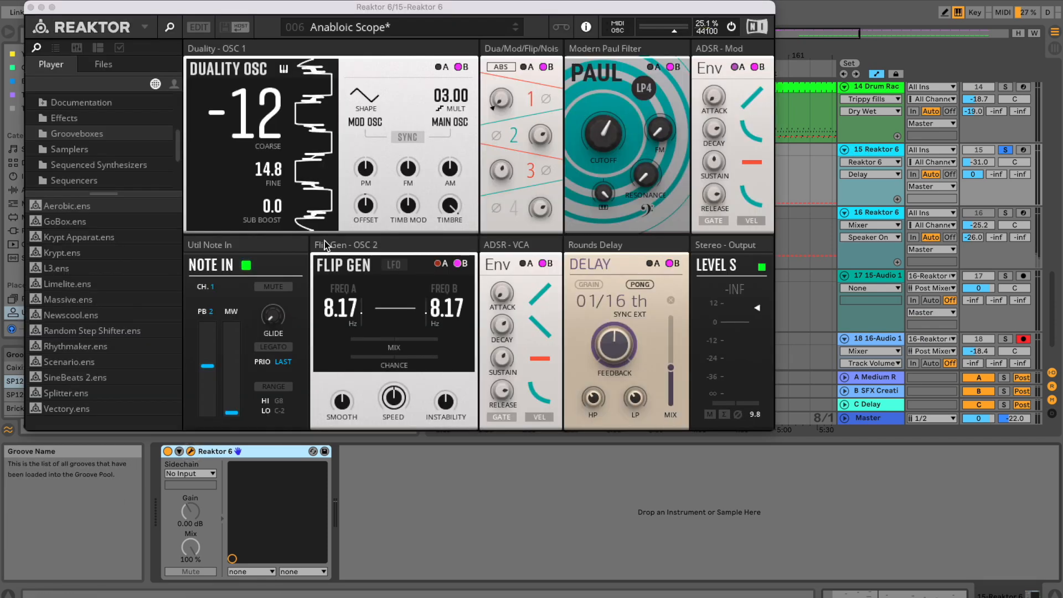
drag(353, 11, 417, 34)
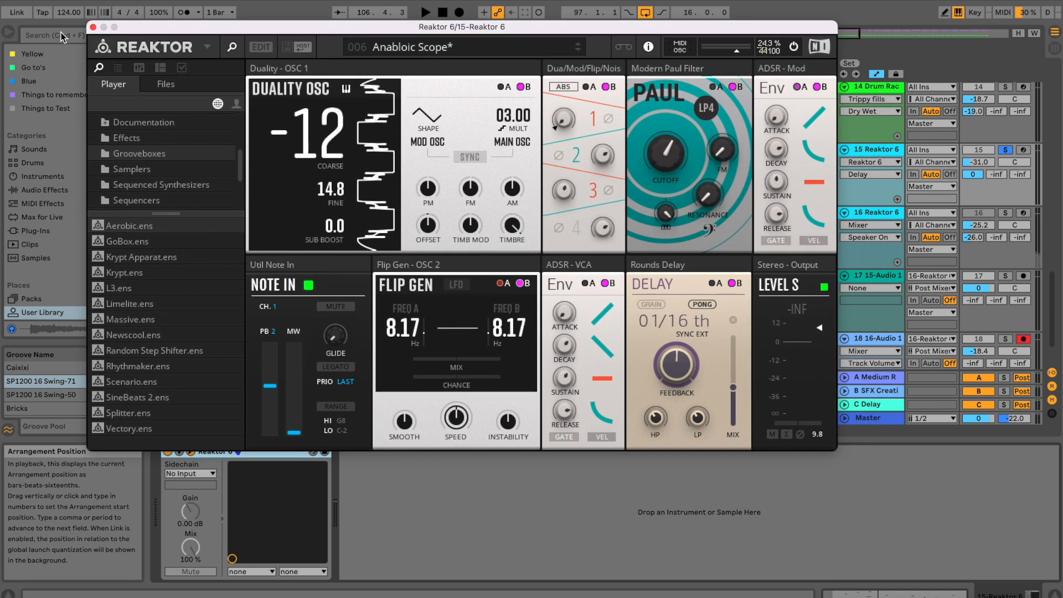
click(93, 27)
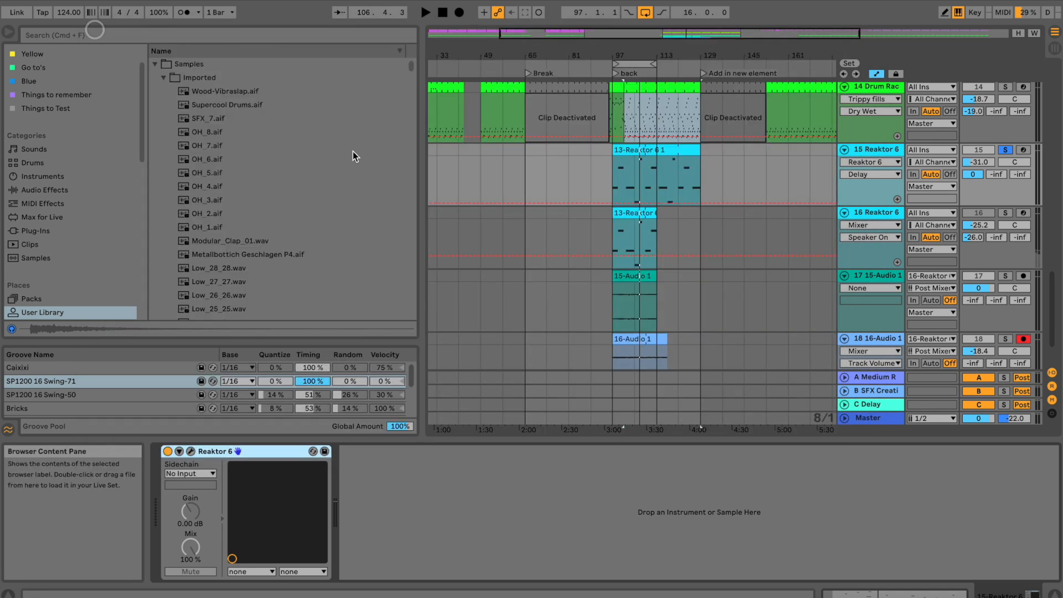
Play the soloed Reaktor 6 track 15 and review its Reaktor patch during playback, closing the plug-in window when done.
click(869, 149)
key(space)
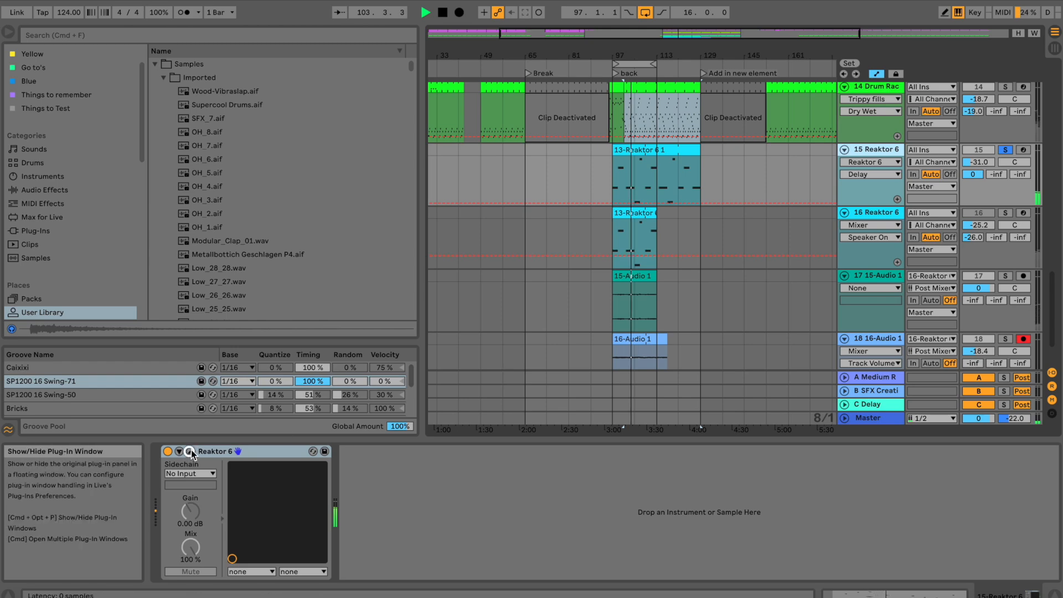
click(190, 452)
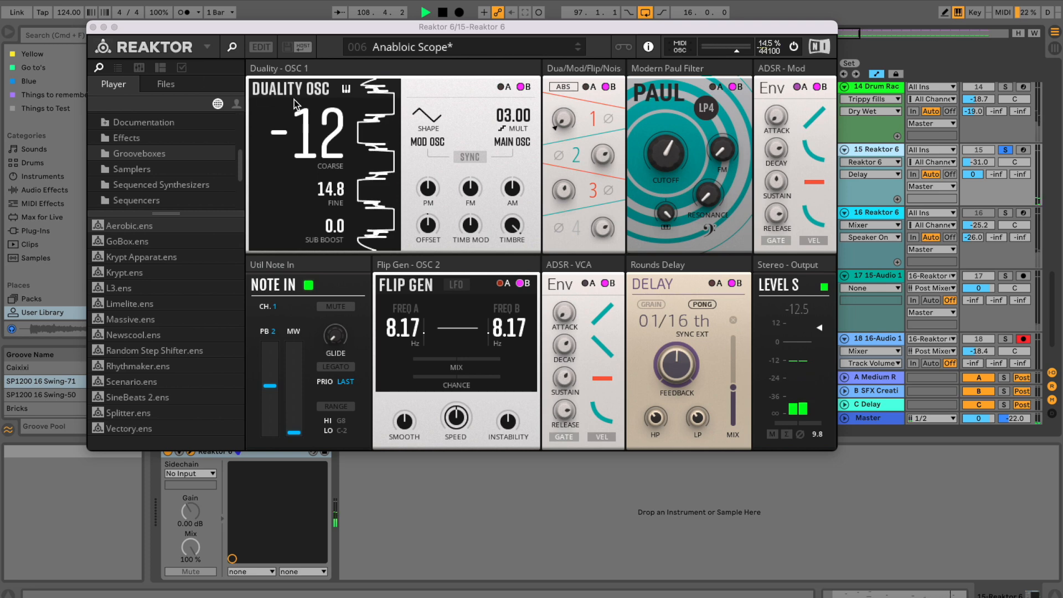
click(93, 28)
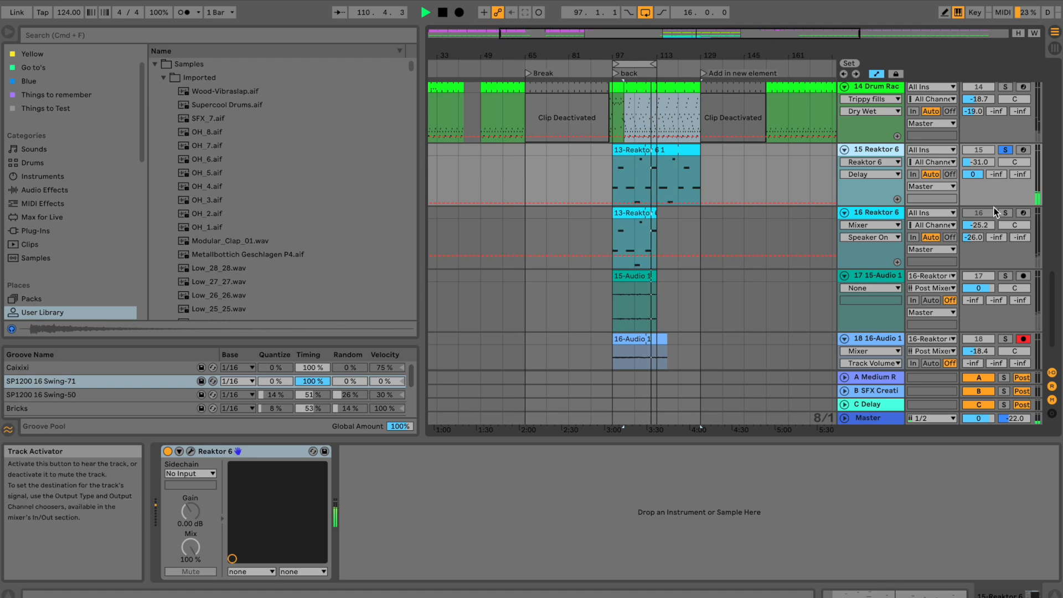
Examine the 13-Reaktor 6 1 clip's notes with the editor folded to used notes, and solo tracks 16 and 14 alongside track 15.
double_click(631, 151)
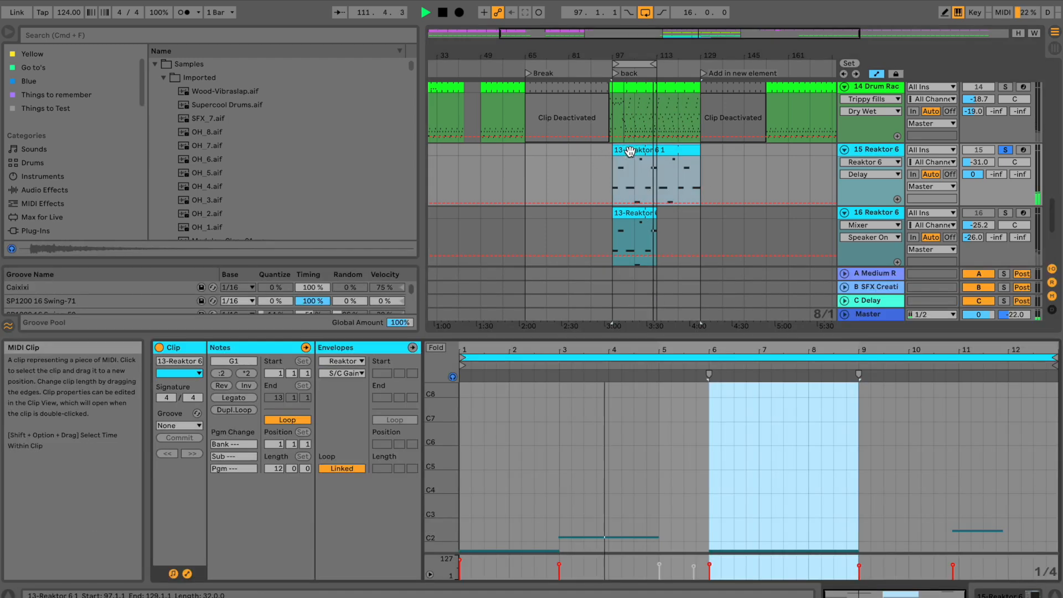
click(439, 349)
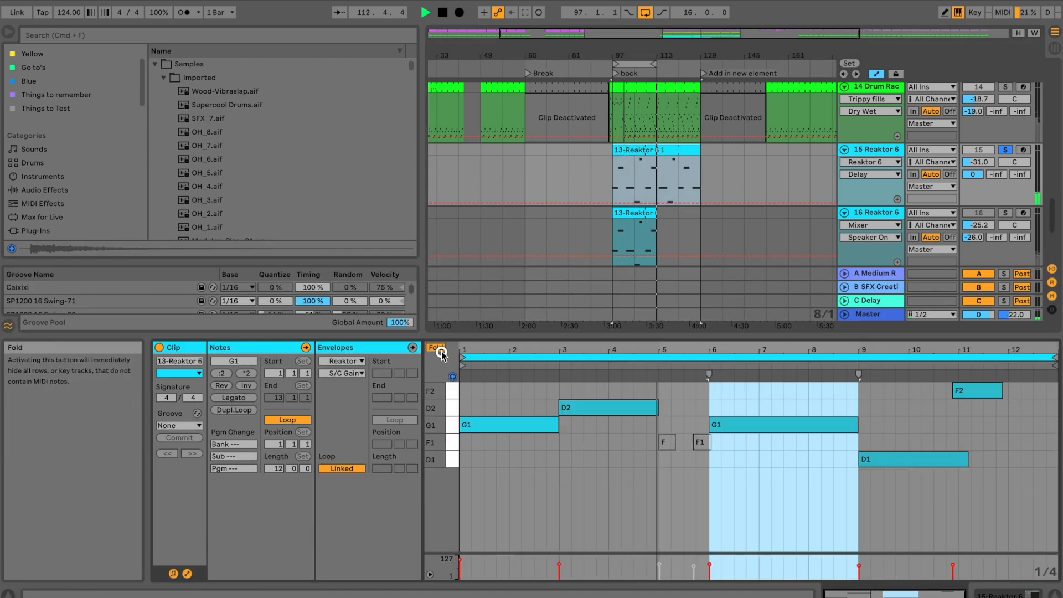
click(1005, 213)
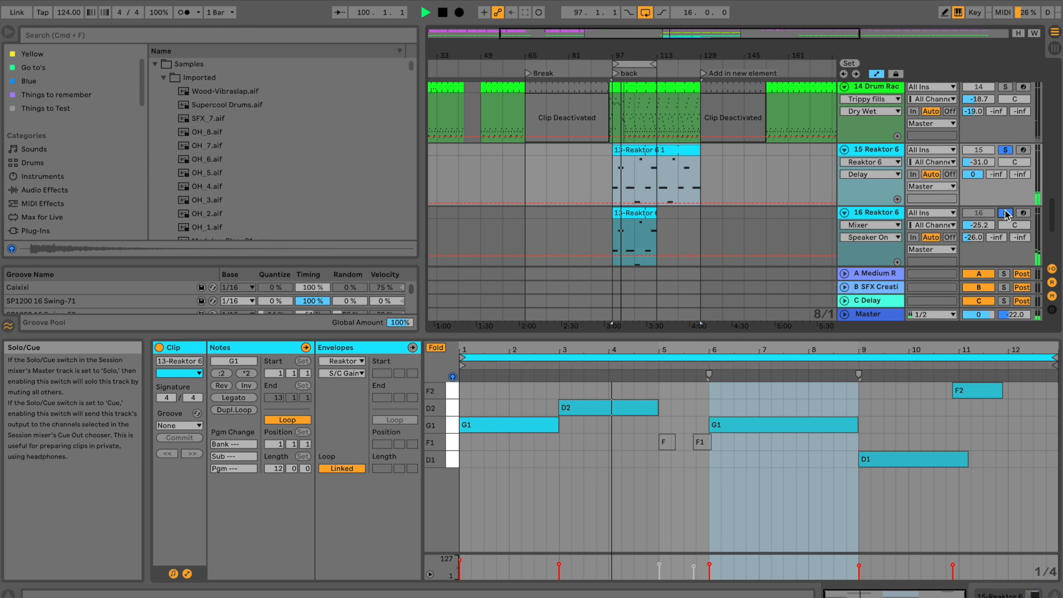
click(1006, 87)
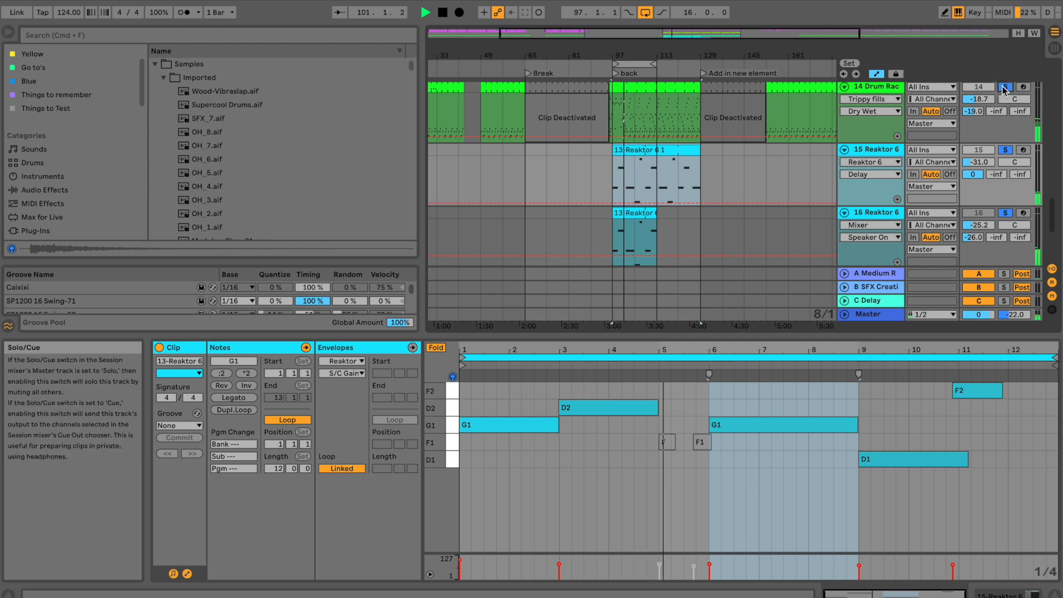
Add tracks 11, 10, 9, 8 and 7 to the soloed tracks while the "back" section keeps playing.
scroll(1002, 87, up, 1)
scroll(1003, 87, up, 1)
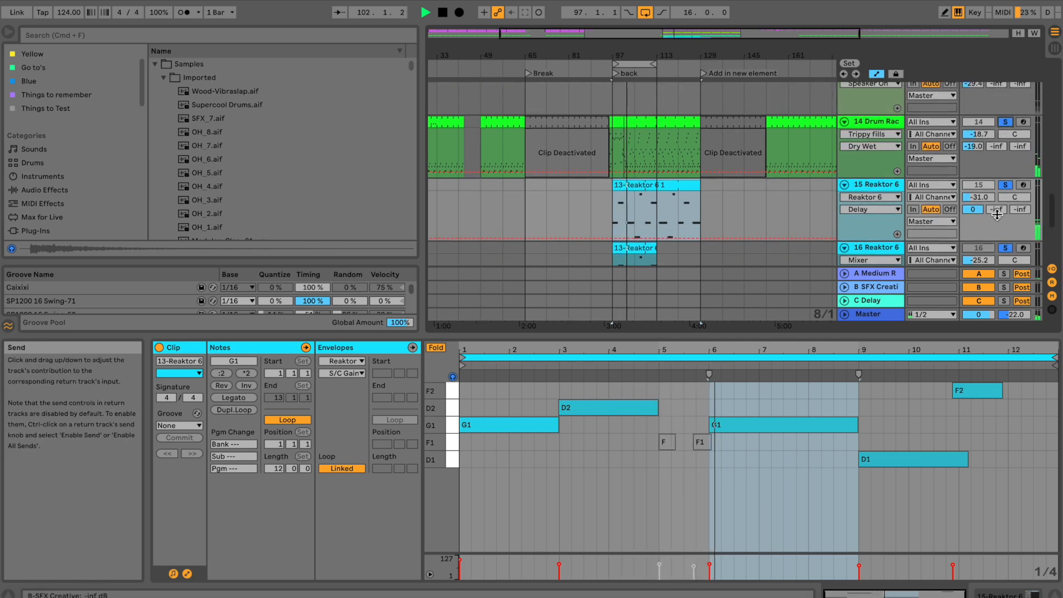
scroll(1006, 250, up, 10)
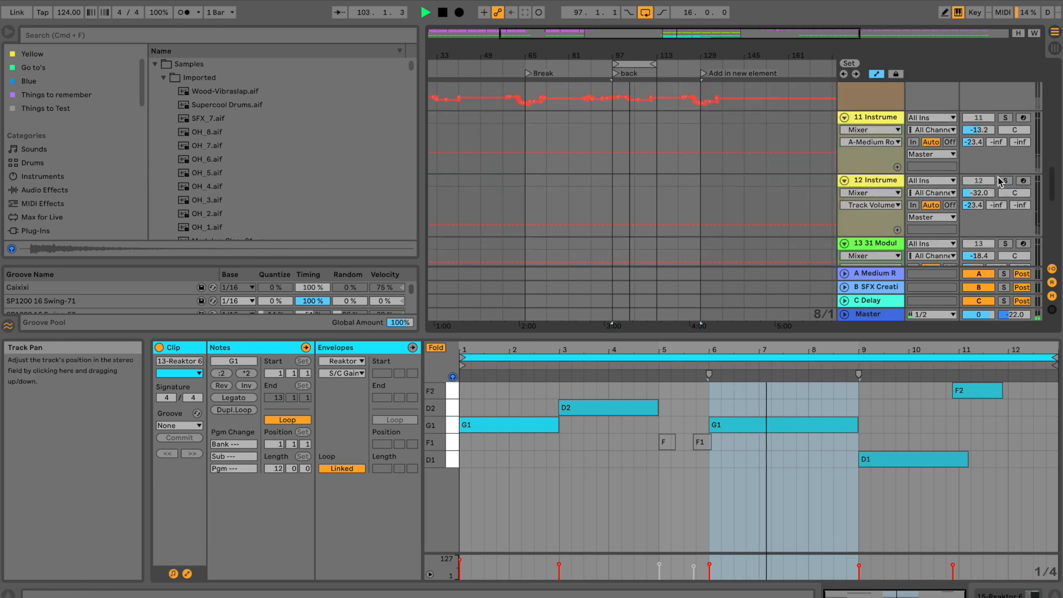
click(1005, 118)
scroll(1005, 118, up, 8)
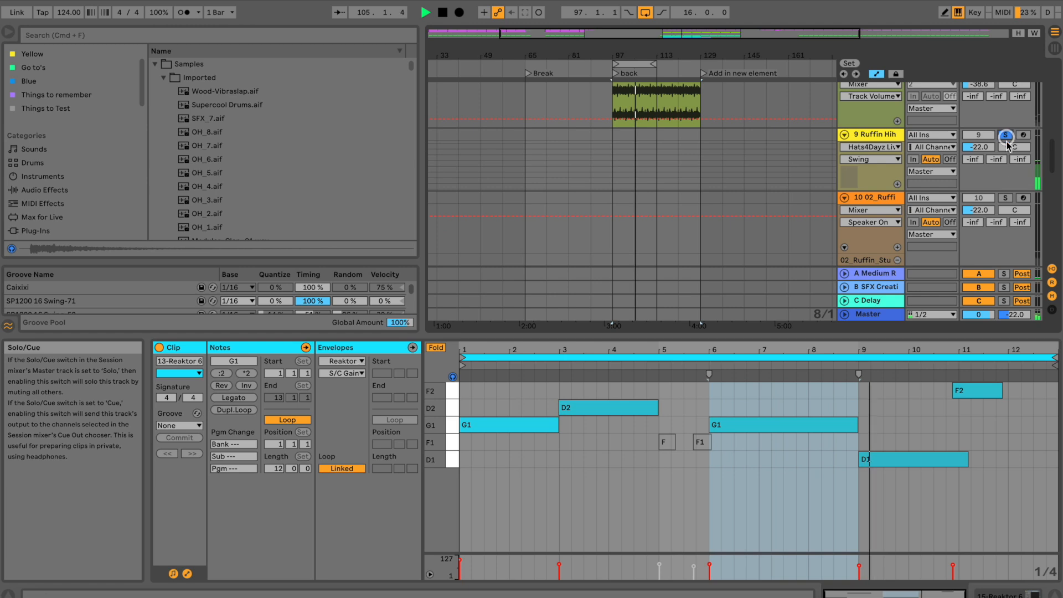
scroll(1006, 166, up, 5)
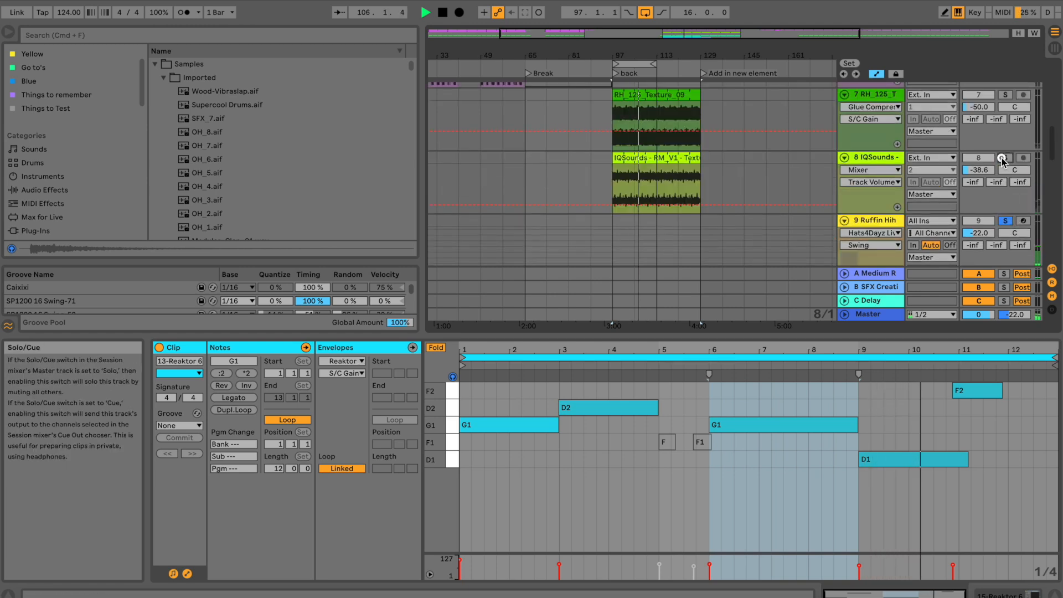
click(1005, 95)
scroll(1006, 95, up, 5)
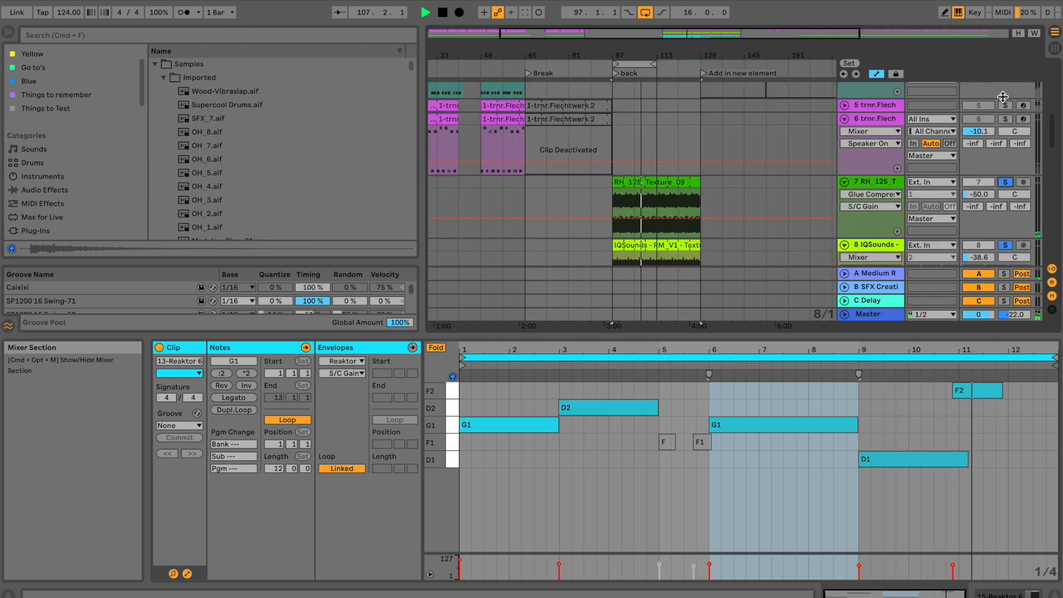
Solo tracks 6, 2 and 1 alongside the others and take the Mid seq track out of the solos.
click(1007, 107)
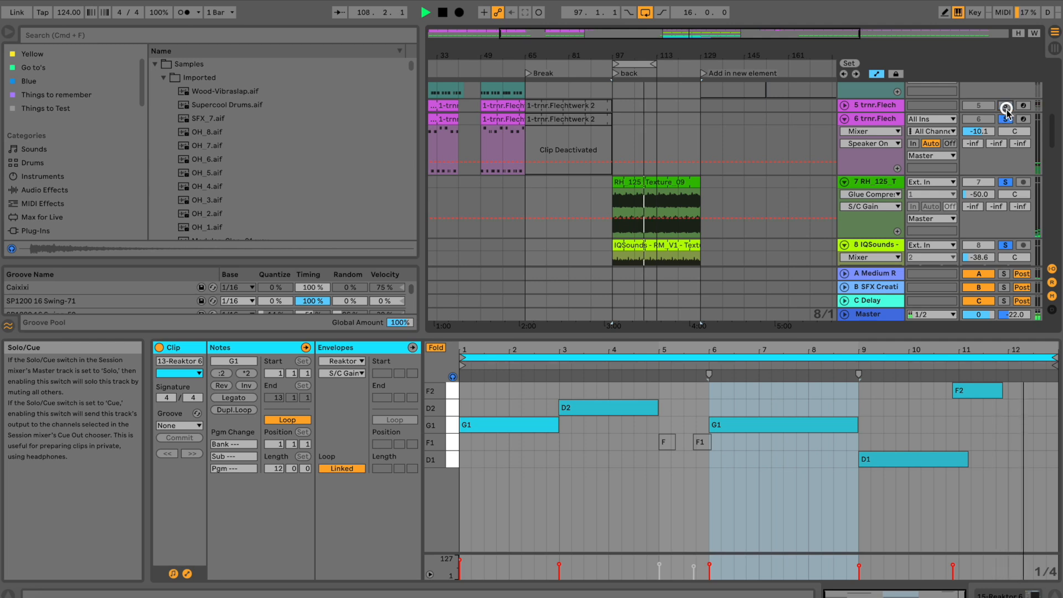
scroll(1005, 127, up, 5)
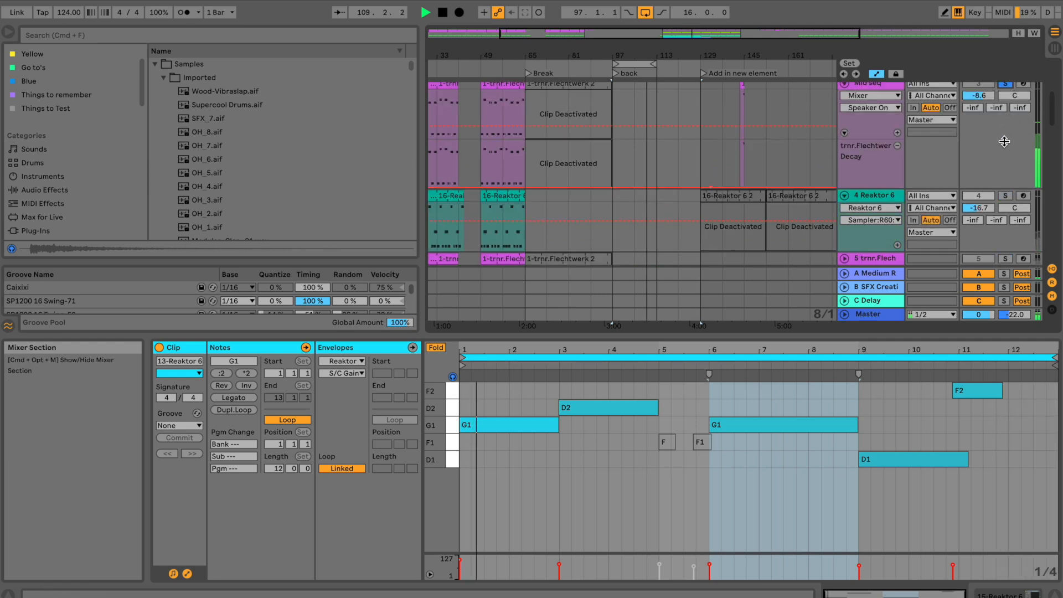
scroll(1004, 141, up, 5)
click(1001, 247)
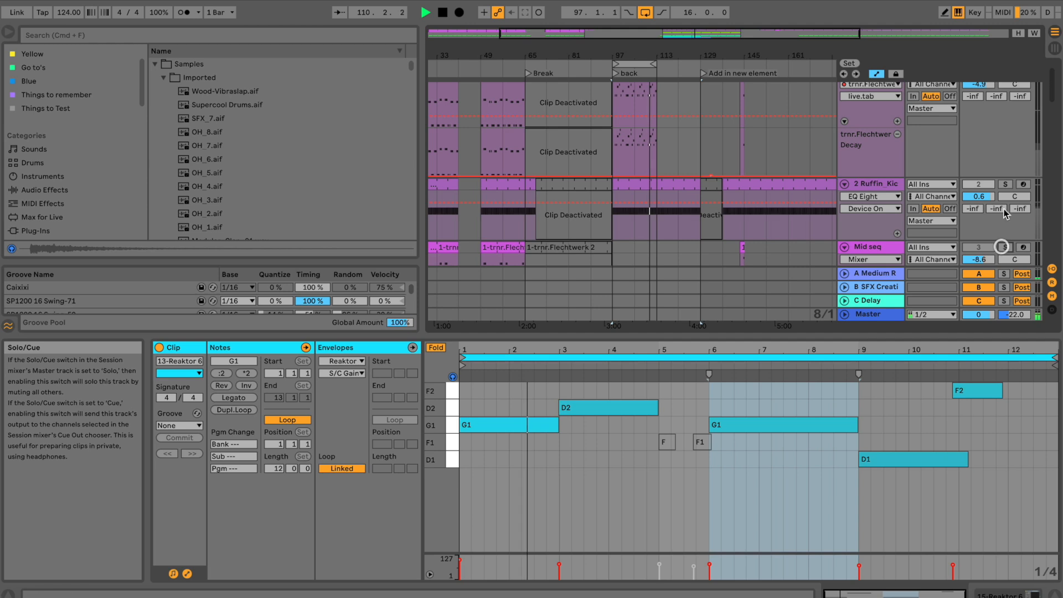
scroll(1006, 166, up, 1)
click(1006, 89)
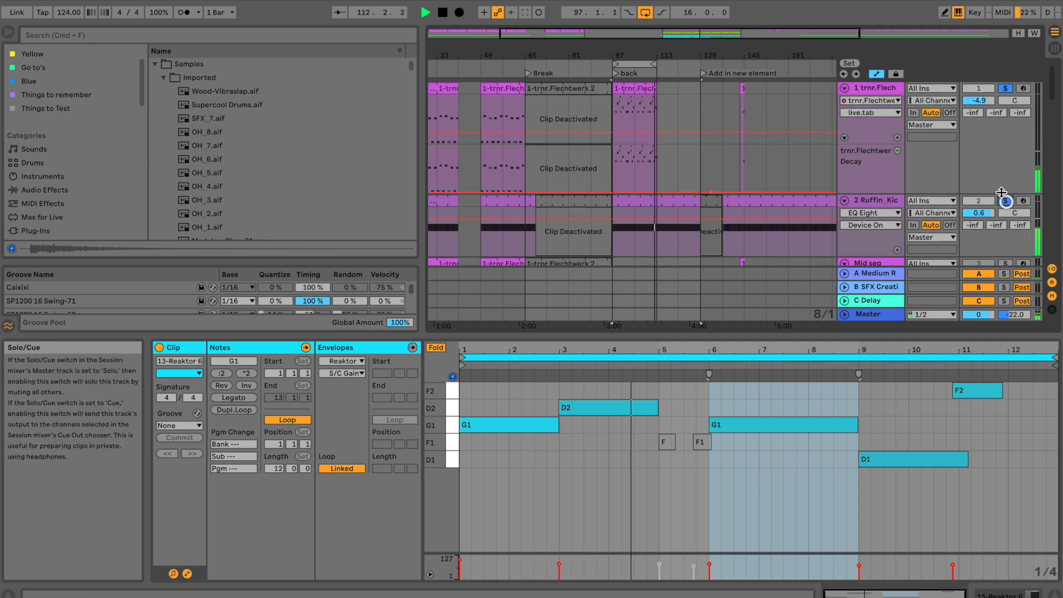
Listen to the soloed layers while looking over the tracks down to 18 16-Audio, and stop playback.
scroll(993, 180, down, 5)
scroll(993, 181, down, 10)
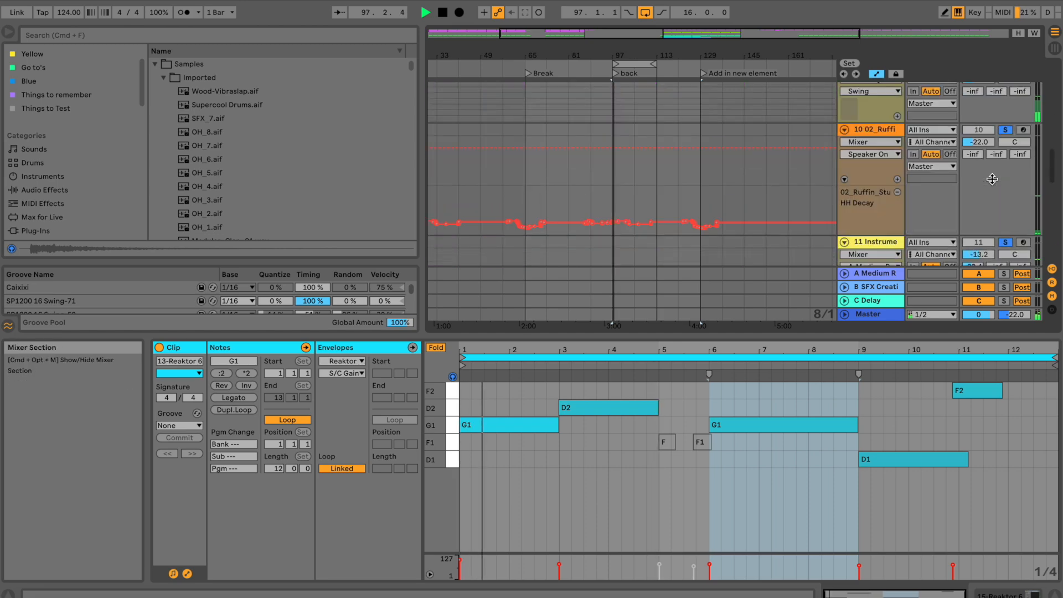
scroll(992, 178, down, 3)
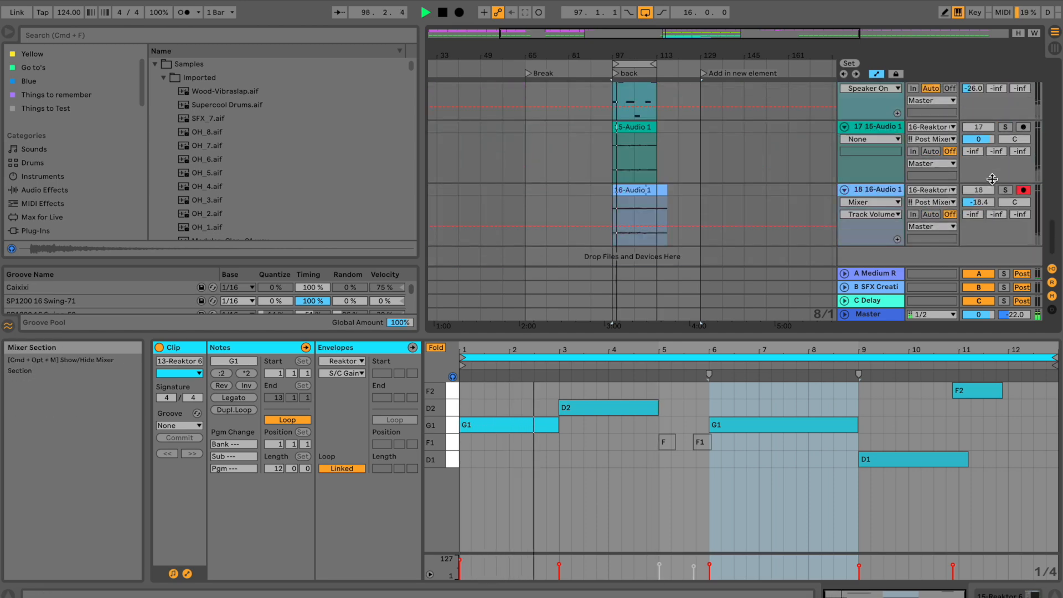
scroll(992, 179, up, 6)
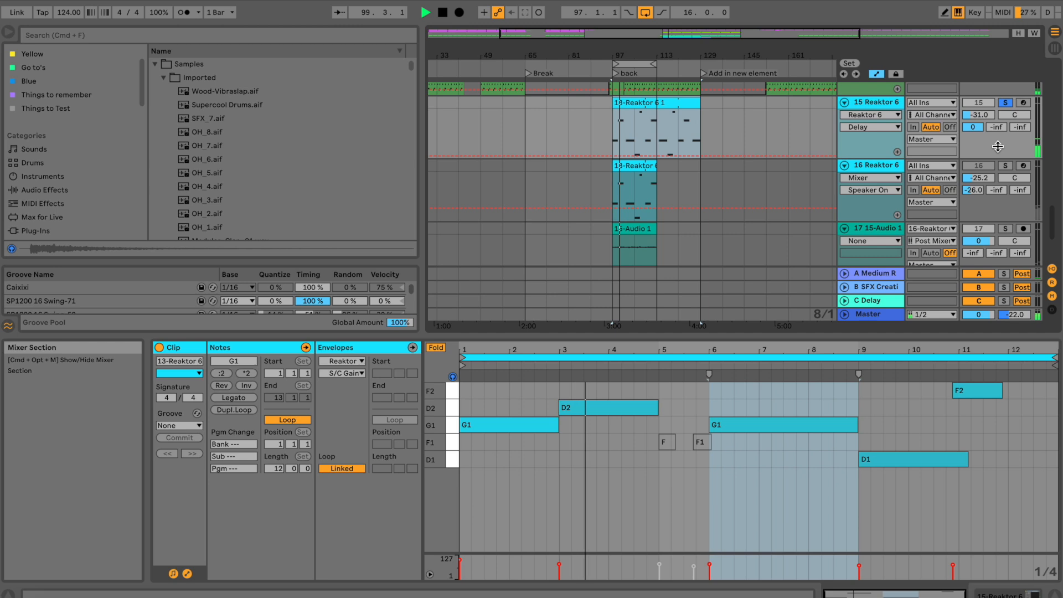
scroll(998, 146, down, 4)
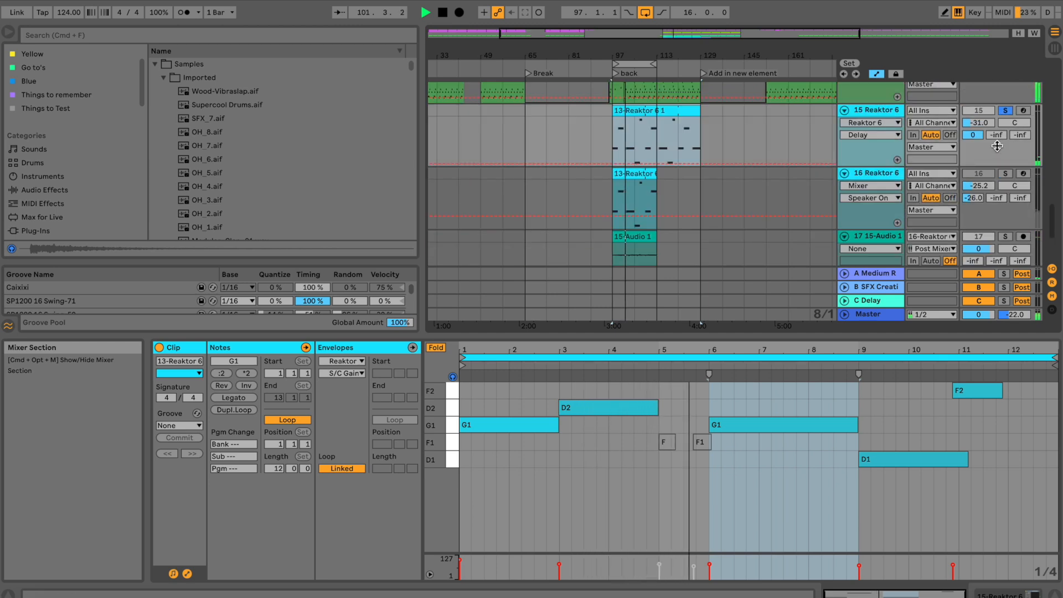
key(space)
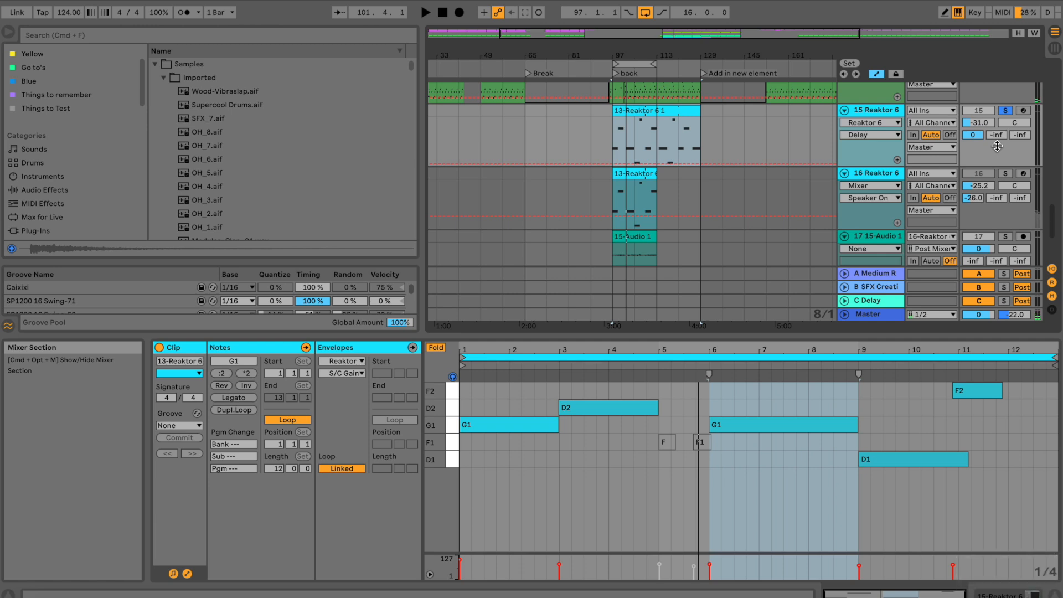
Solo Reaktor 6 track 16, examine its The Sands of Rhyme patch in the plug-in window and close the window.
click(1007, 174)
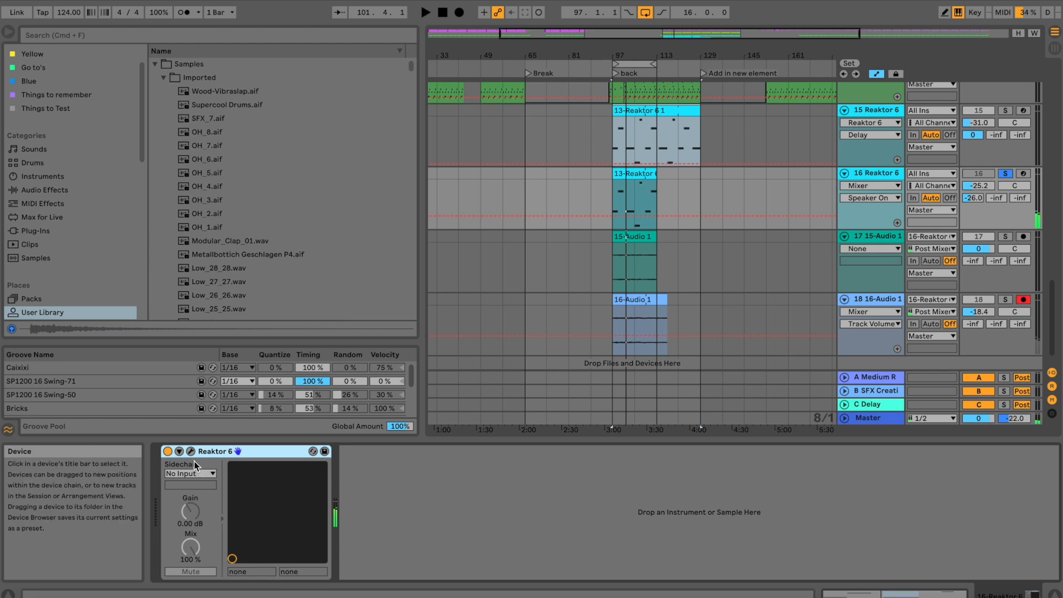
click(191, 452)
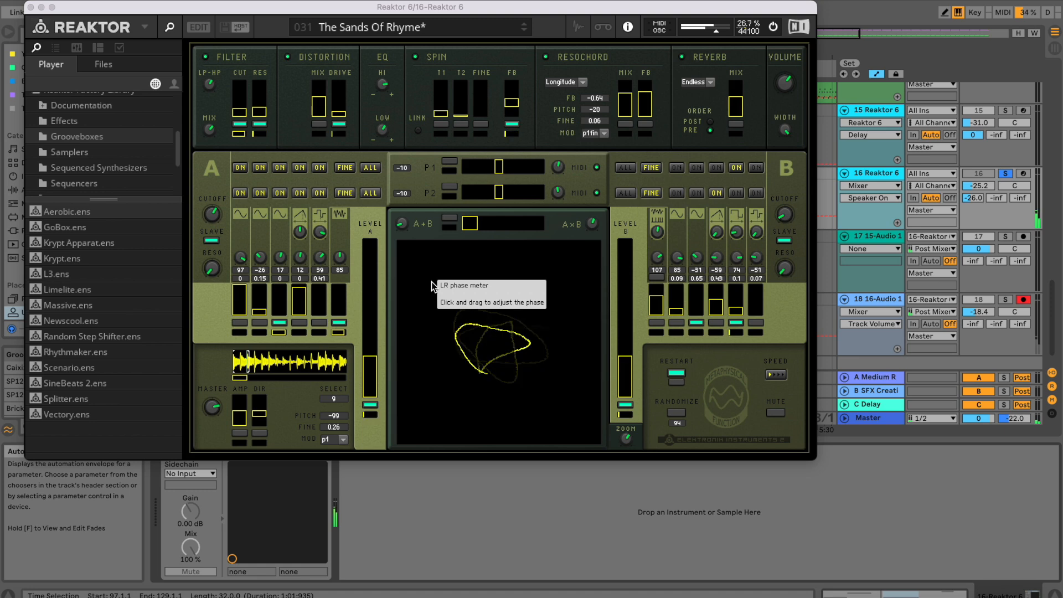
click(31, 7)
Solo track 17 15-Audio 1 and play its recorded clip from the start of the "back" section, restarting playback once.
click(883, 233)
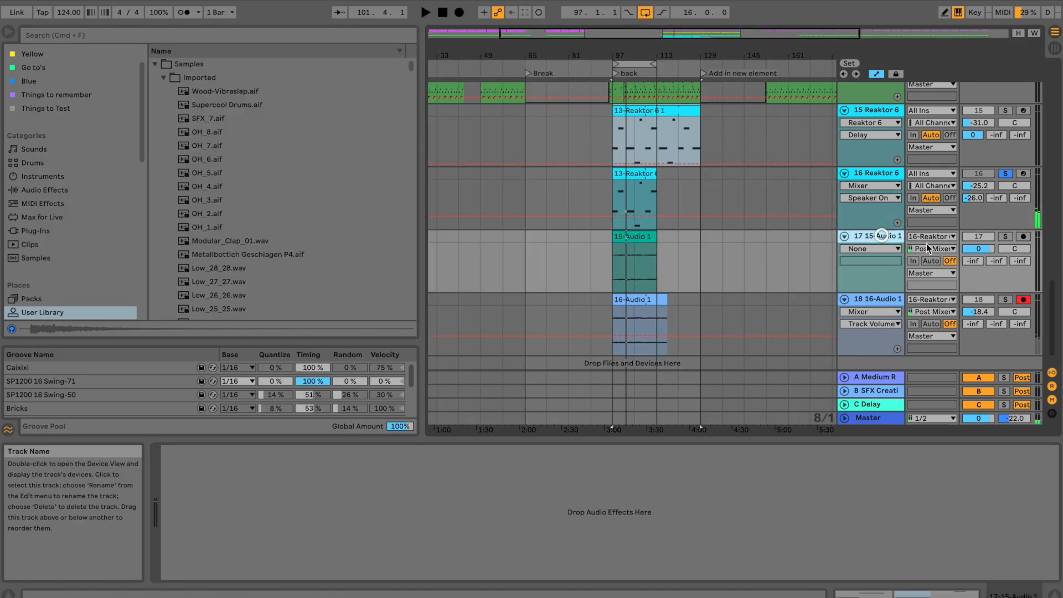
click(1006, 236)
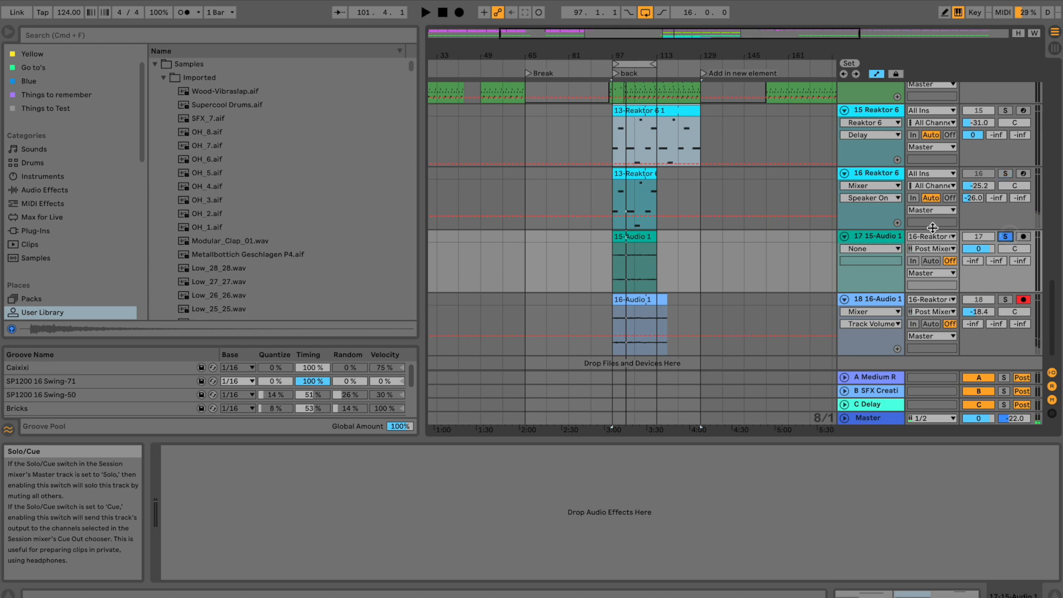
key(space)
click(871, 240)
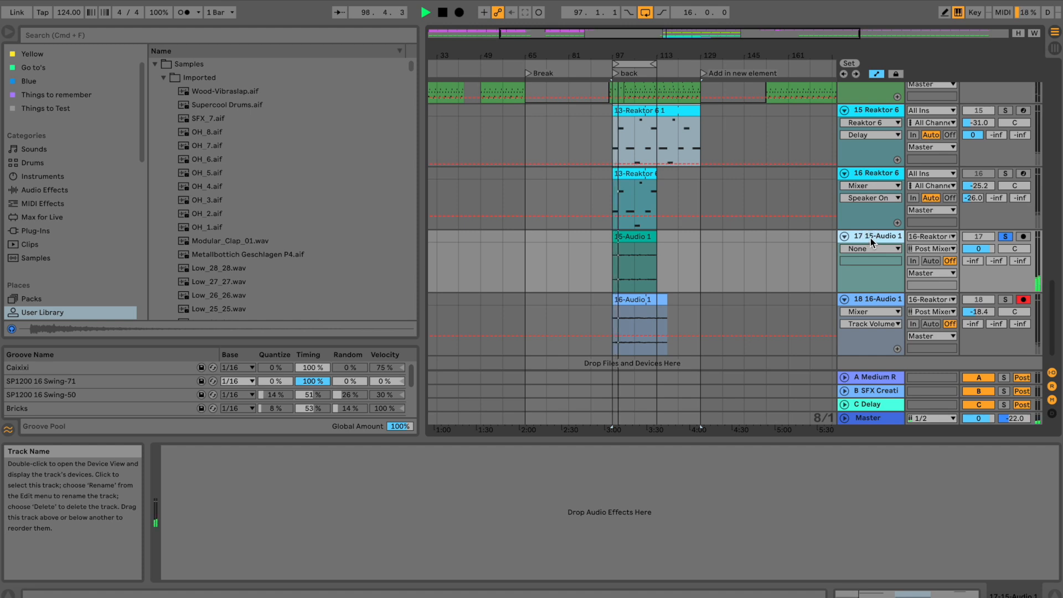
key(space)
key(space)
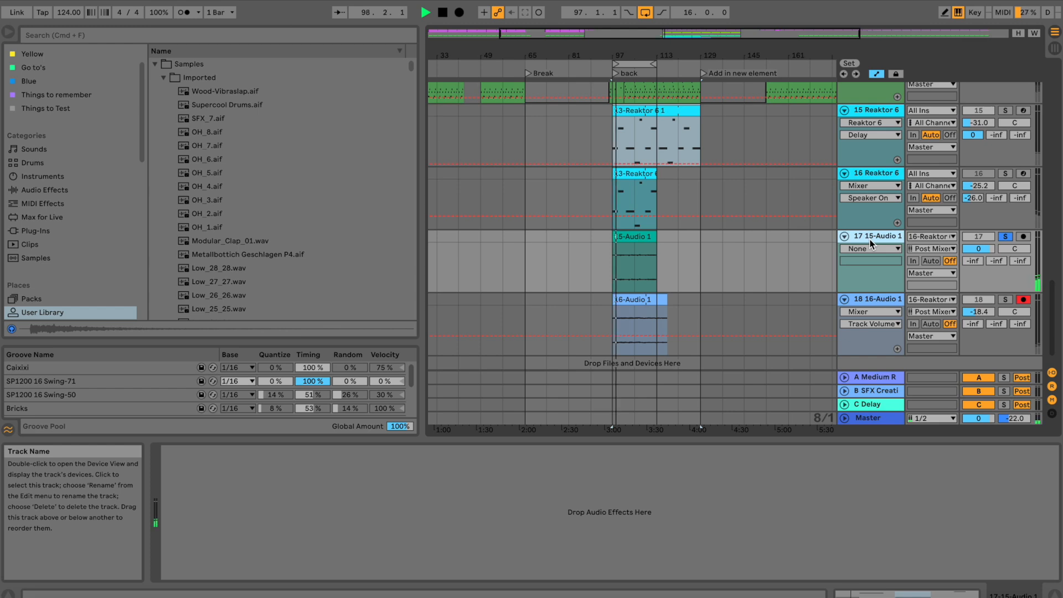
Solo track 18 alongside track 17, clear all solos and compare playback with track 15 switched off and on.
click(1006, 300)
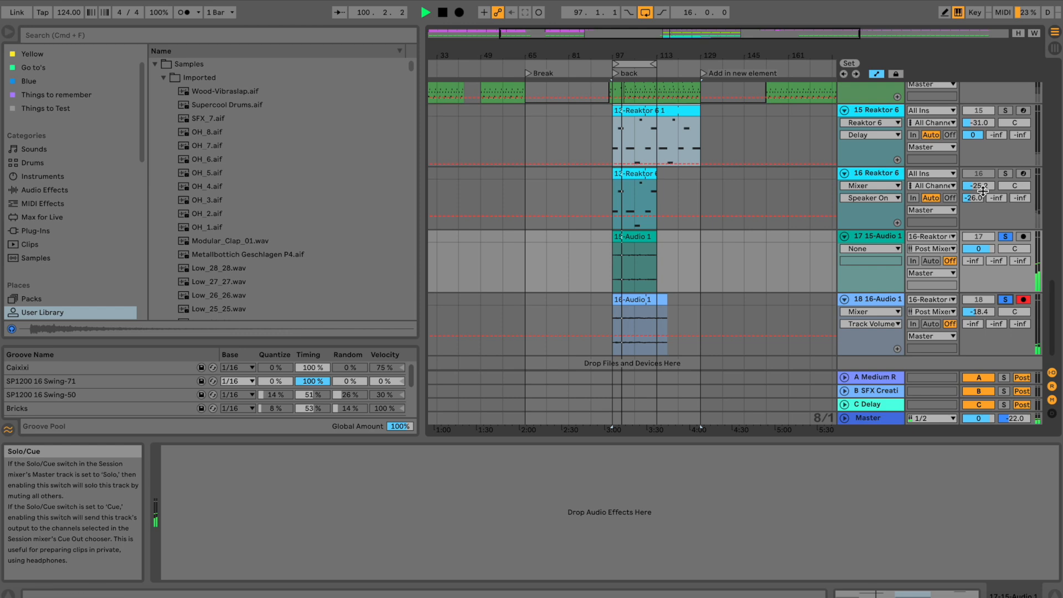
click(1006, 237)
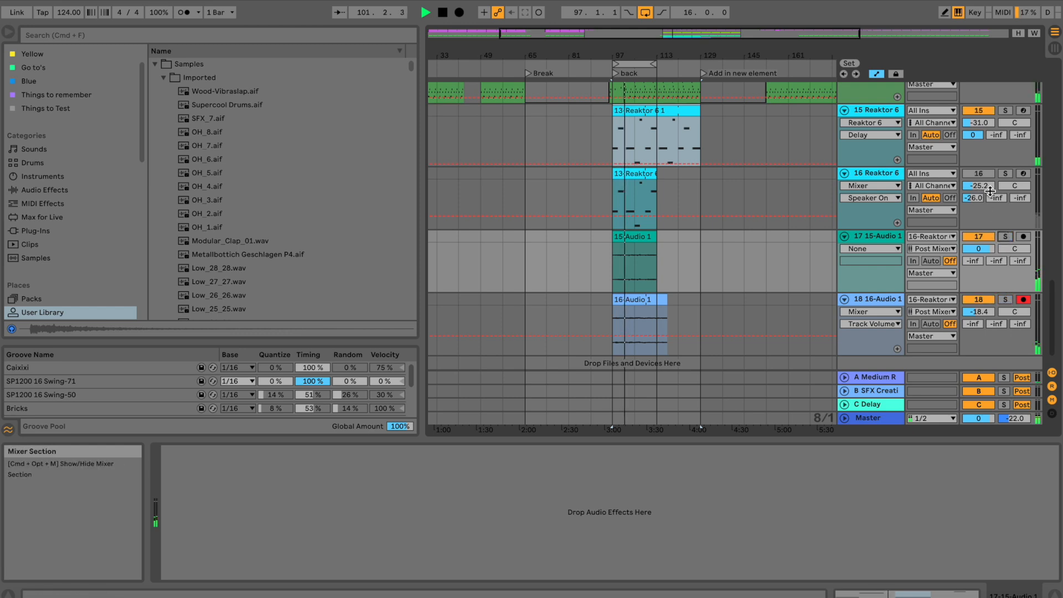
click(978, 111)
click(978, 111)
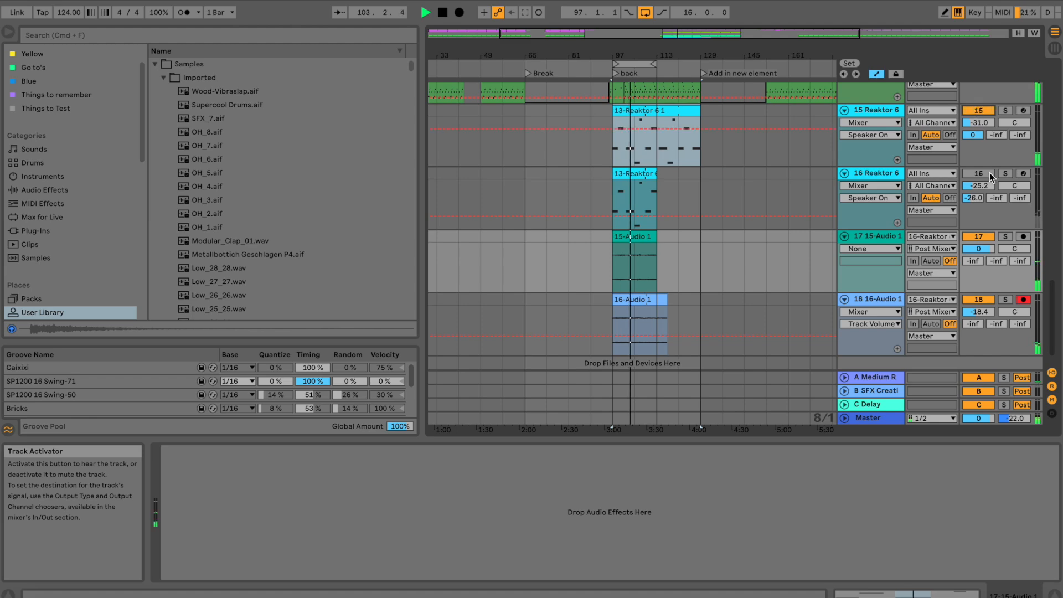
Review the whole arrangement around the "back" section from track 1 to track 18 during full playback.
scroll(717, 227, up, 10)
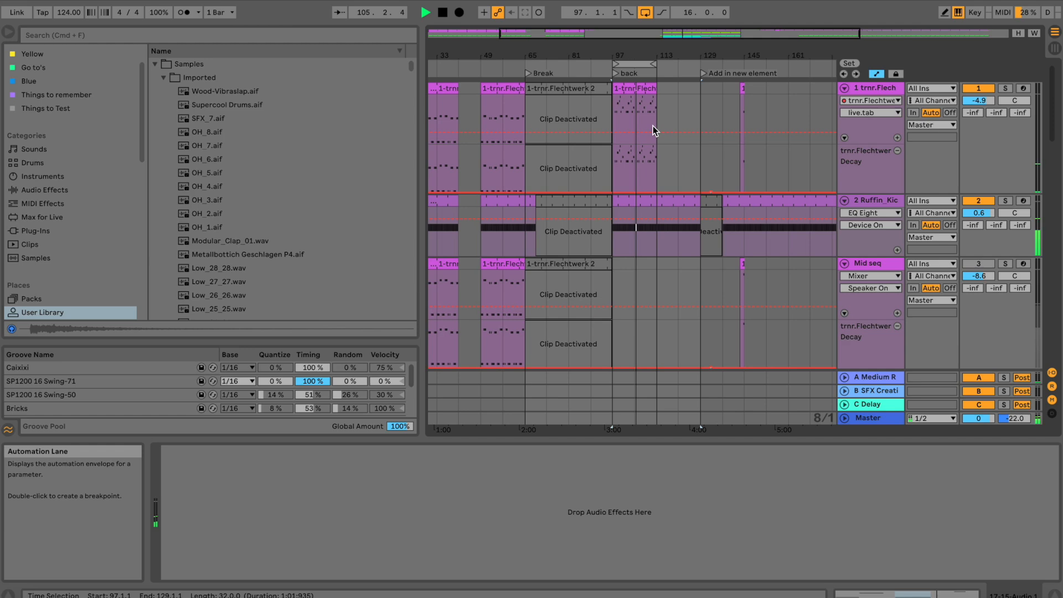
drag(629, 47, 629, 40)
scroll(672, 194, down, 10)
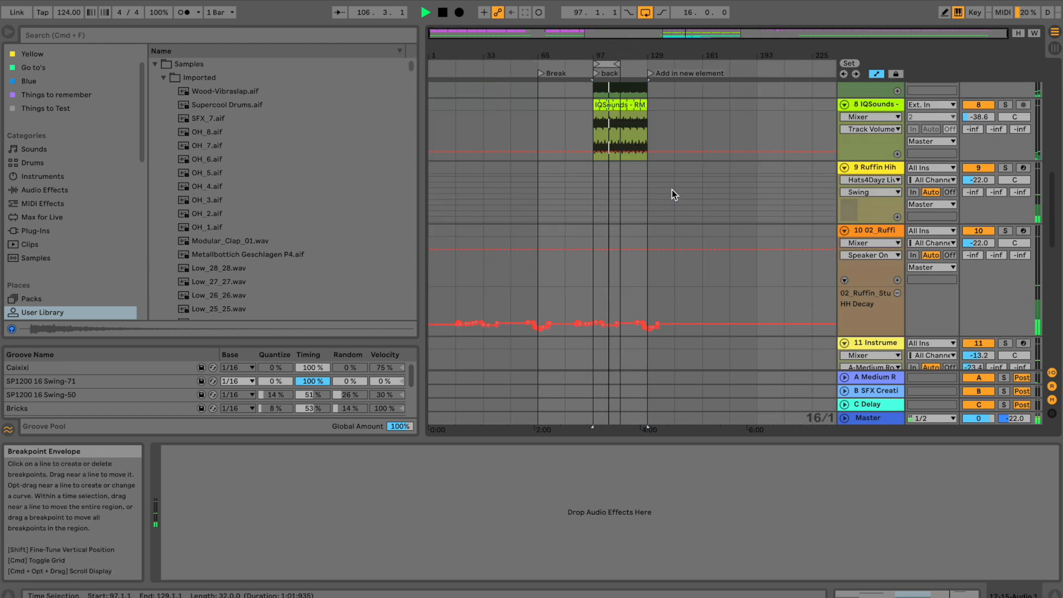
scroll(671, 191, down, 1)
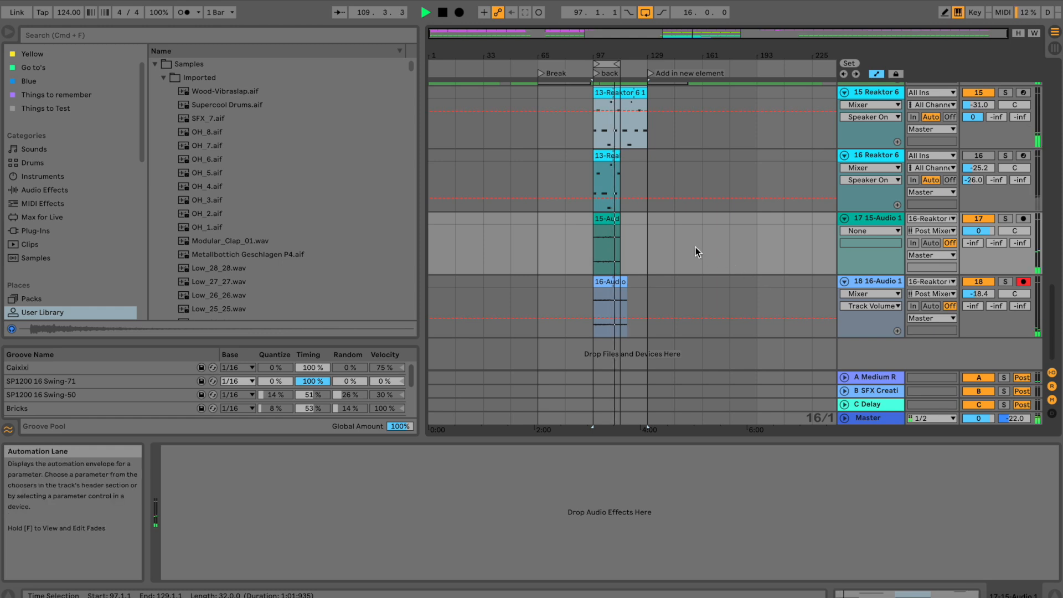
scroll(695, 247, up, 15)
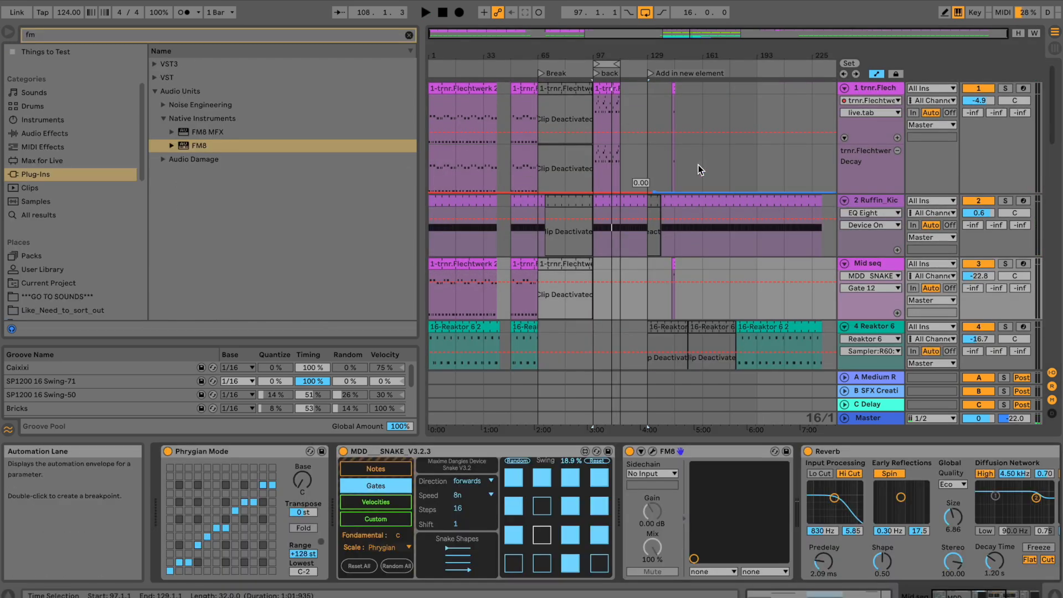
scroll(654, 160, down, 10)
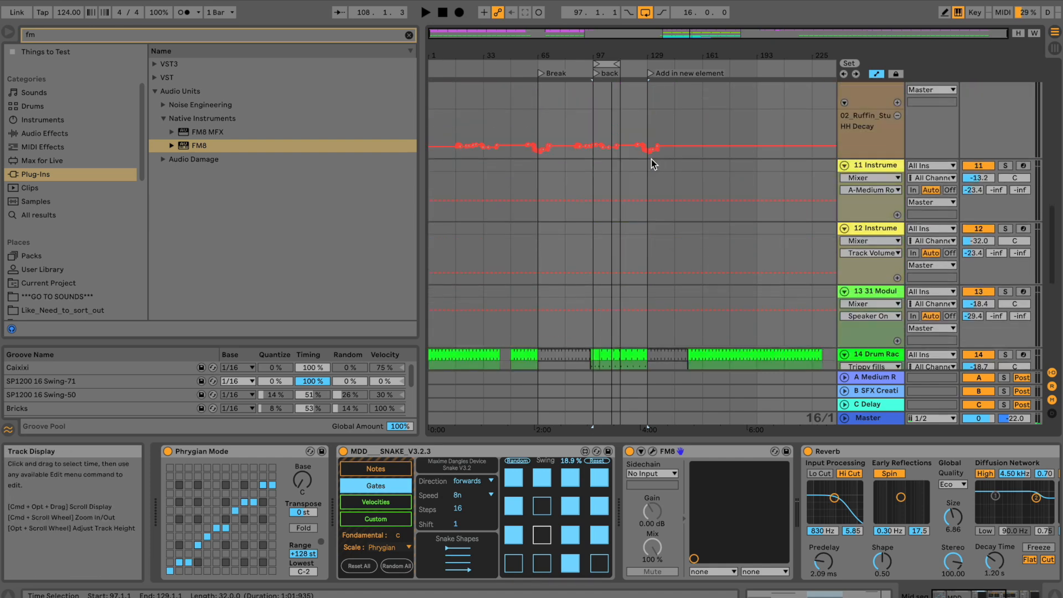
scroll(653, 164, down, 5)
right_click(651, 158)
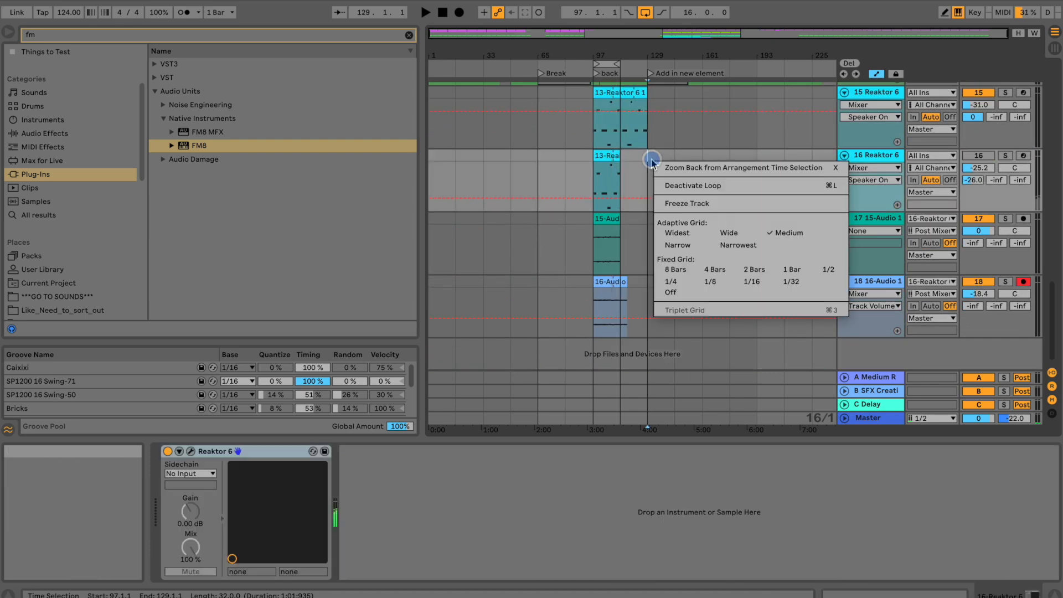
click(553, 169)
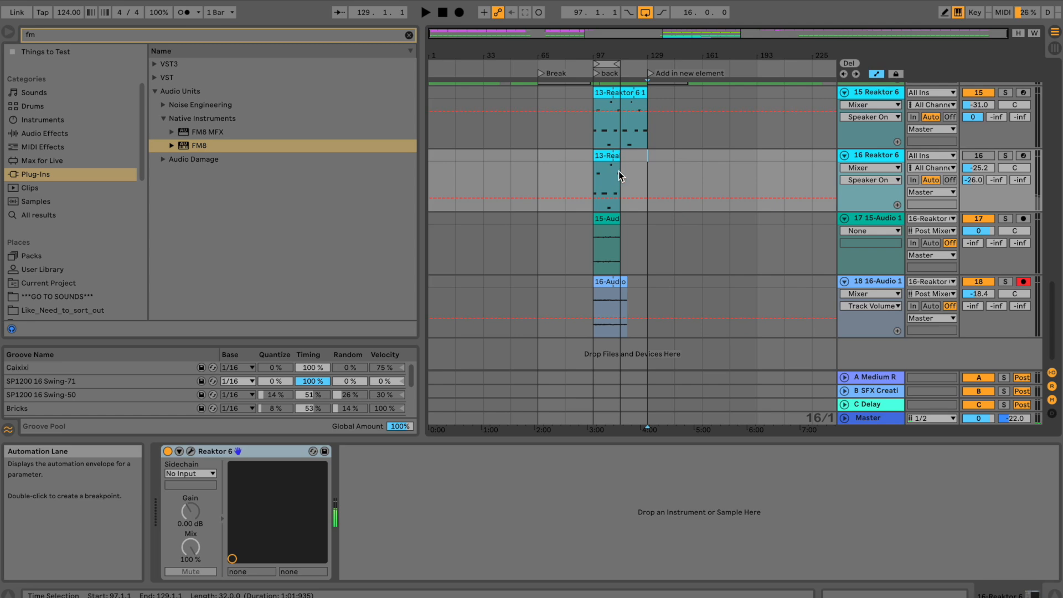
scroll(615, 171, up, 15)
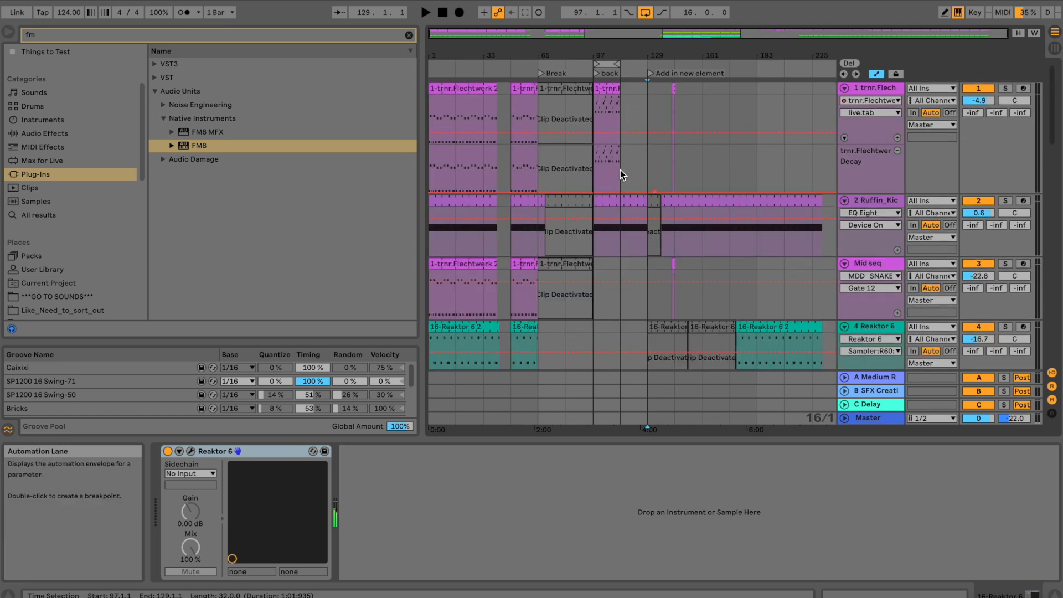
Select the looped range of the "back" section and examine track 1's device chain from Phrygian Mode through to Ozone 8.
click(609, 66)
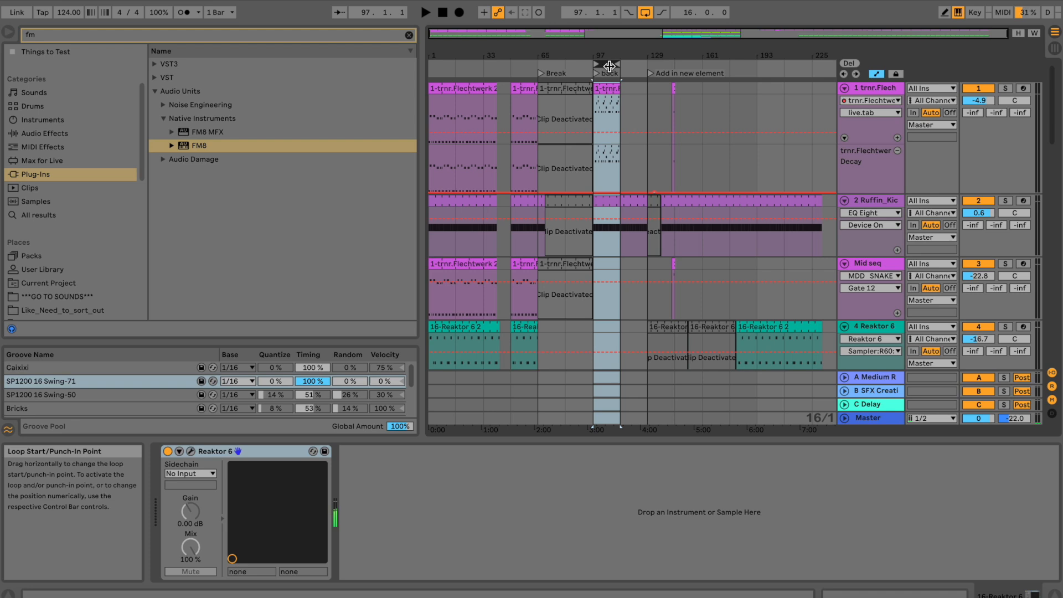
click(871, 91)
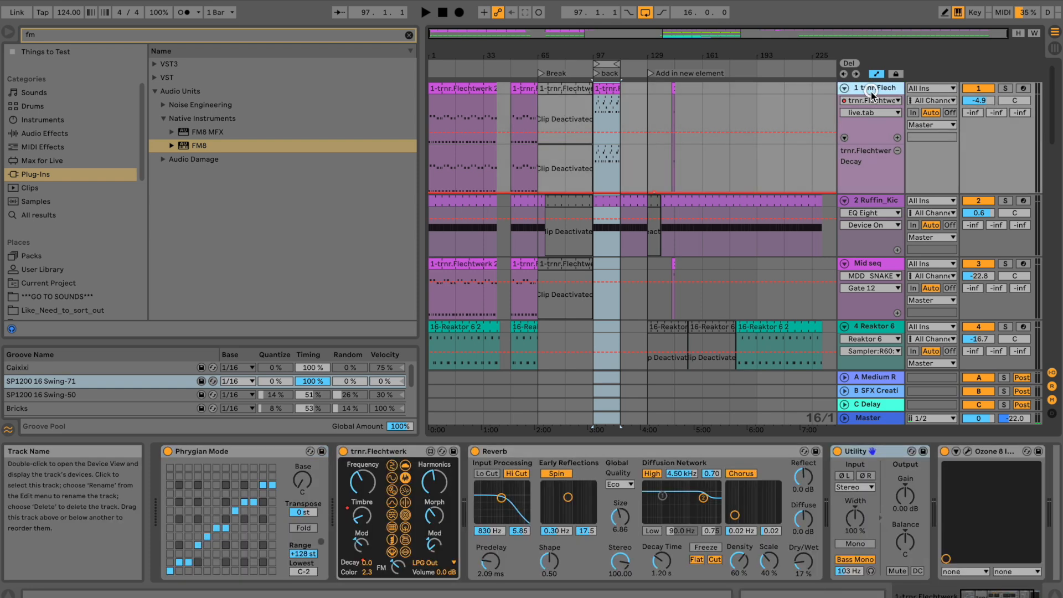
click(371, 452)
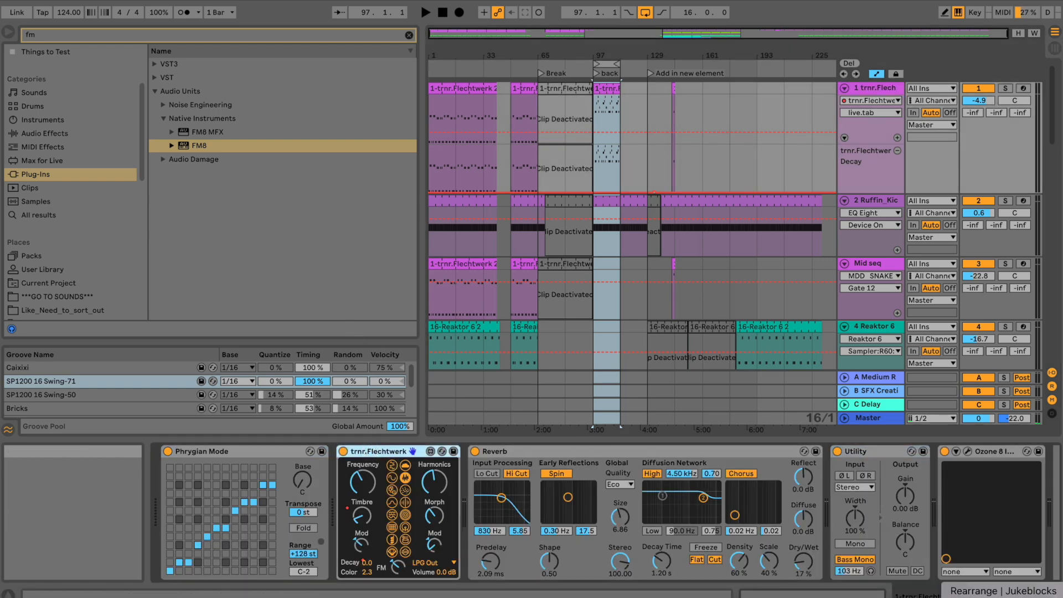
click(1031, 594)
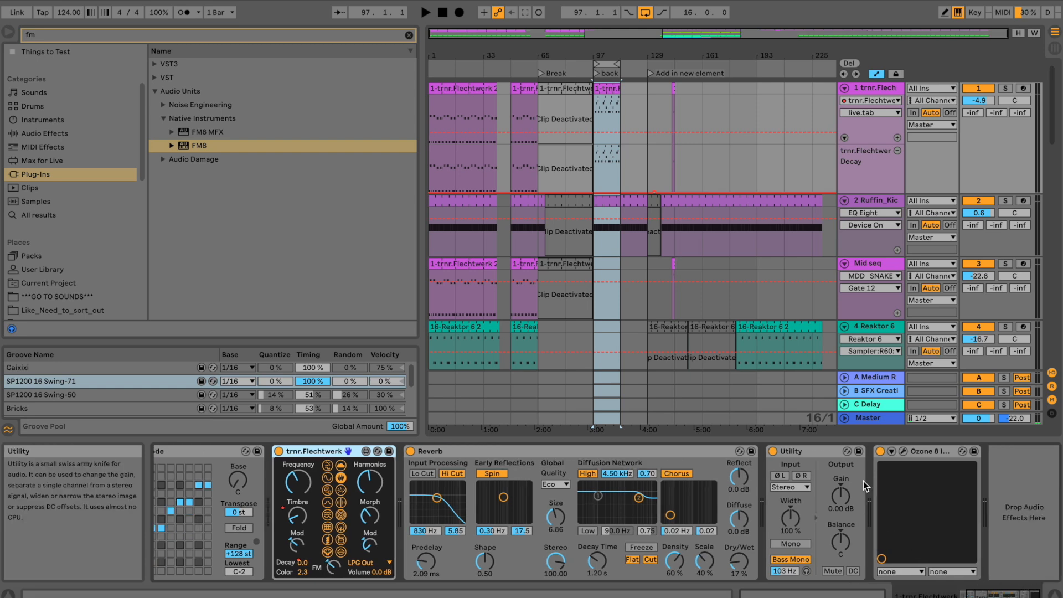
Look over the clips and automation of all tracks within the selected "back" range.
scroll(671, 190, down, 10)
scroll(672, 191, down, 6)
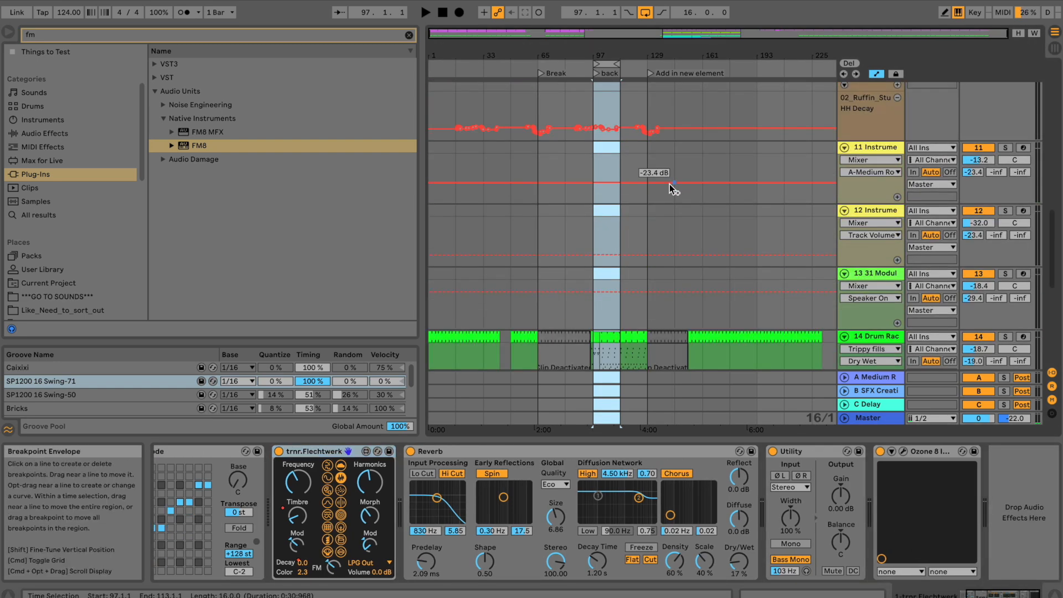
scroll(672, 191, down, 6)
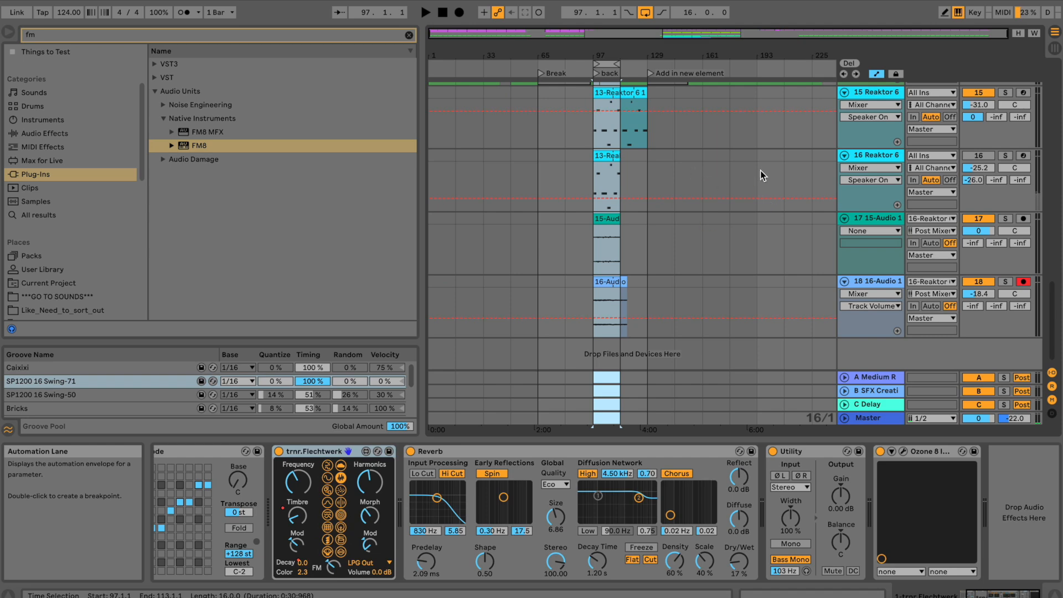
scroll(753, 164, up, 8)
scroll(753, 166, up, 5)
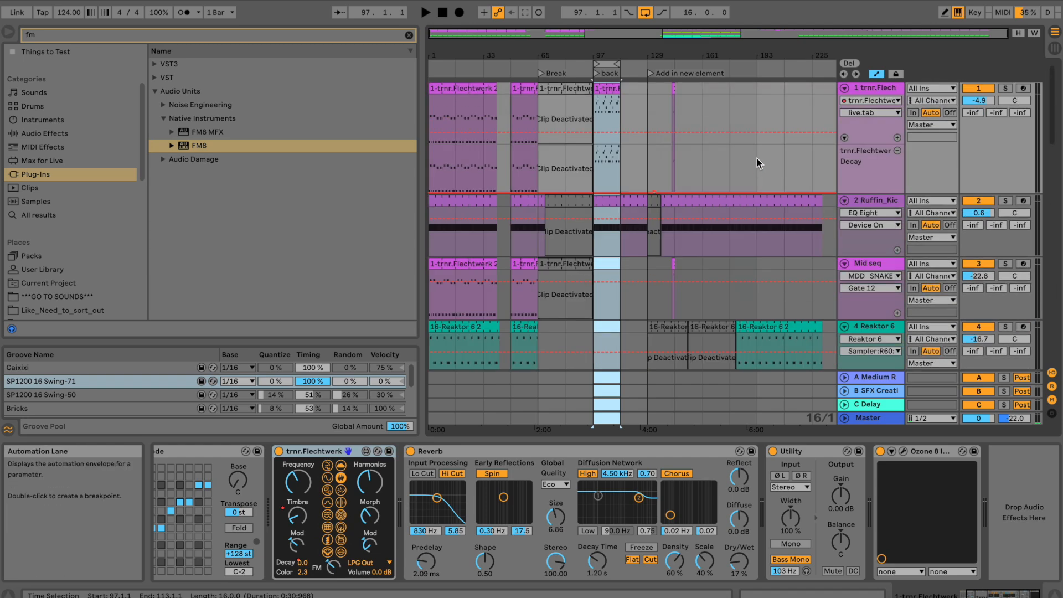